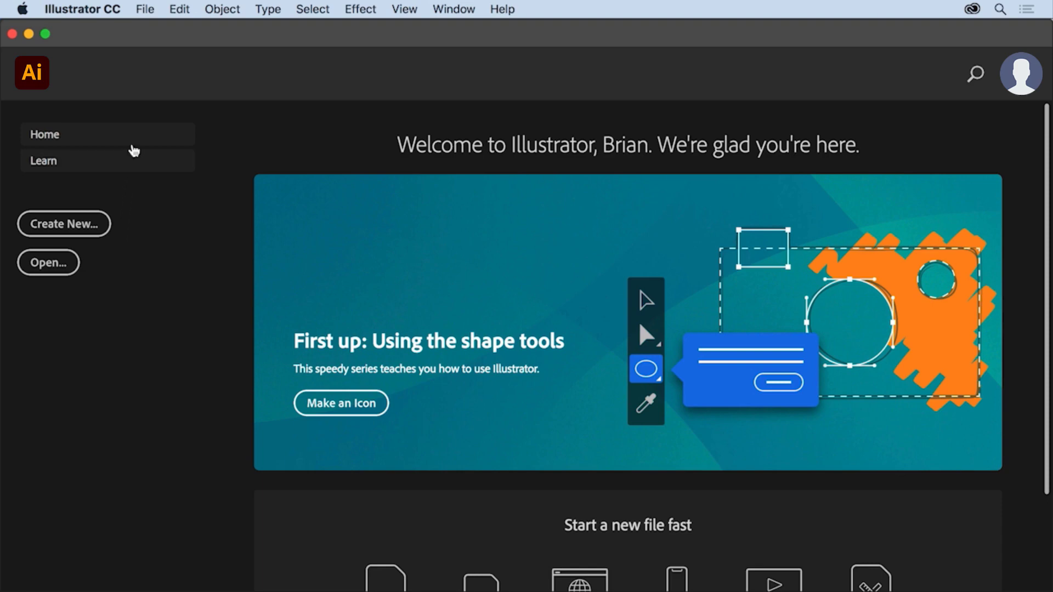
- Start a new document from the Print presets and choose the Tabloid blank preset
{"action": "left_click", "coordinate": [146, 10]}
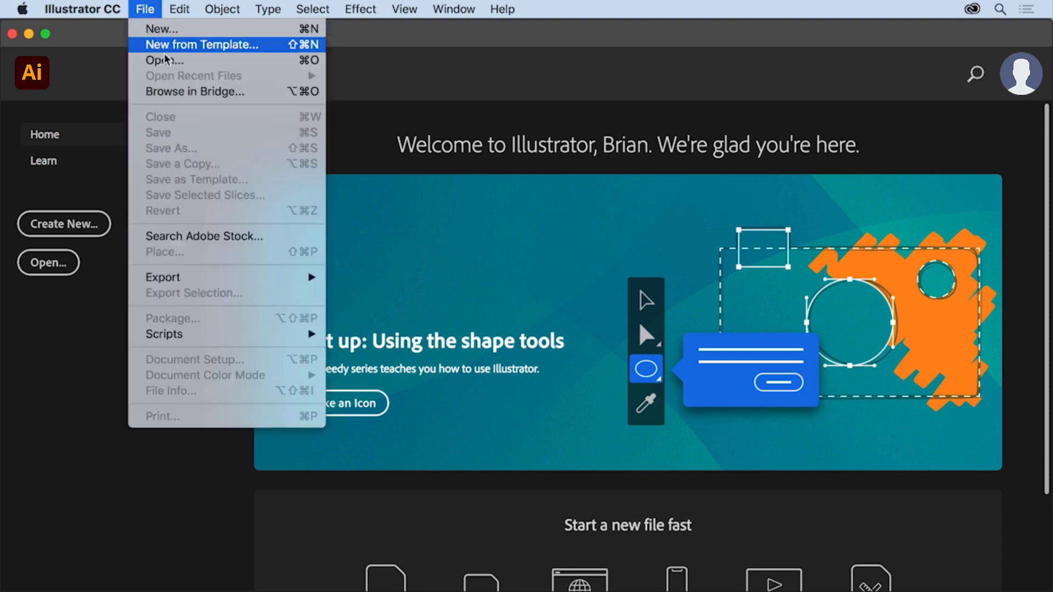
{"action": "left_click", "coordinate": [183, 34]}
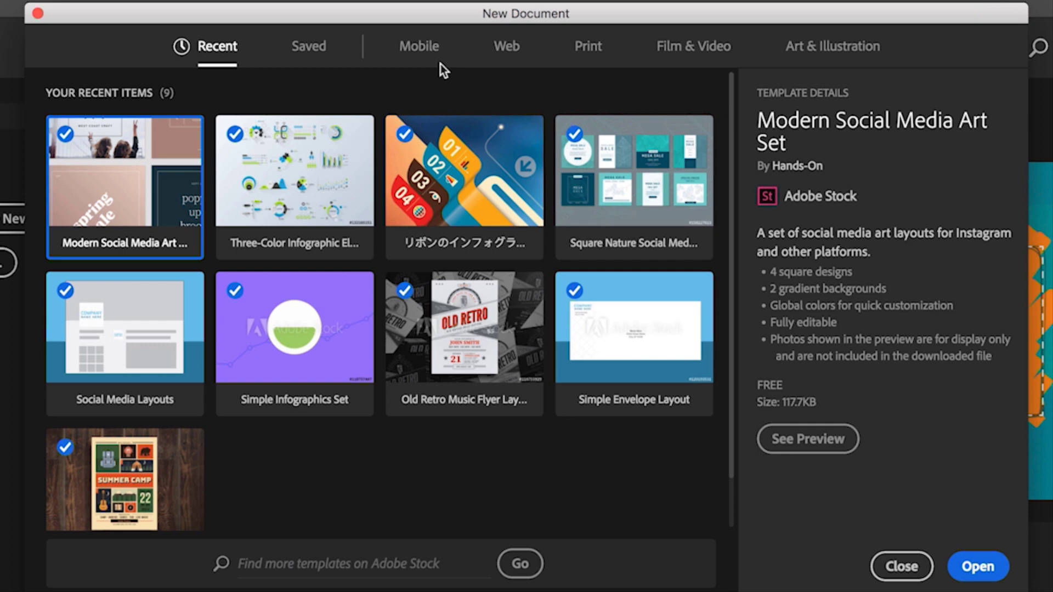
{"action": "left_click", "coordinate": [593, 55]}
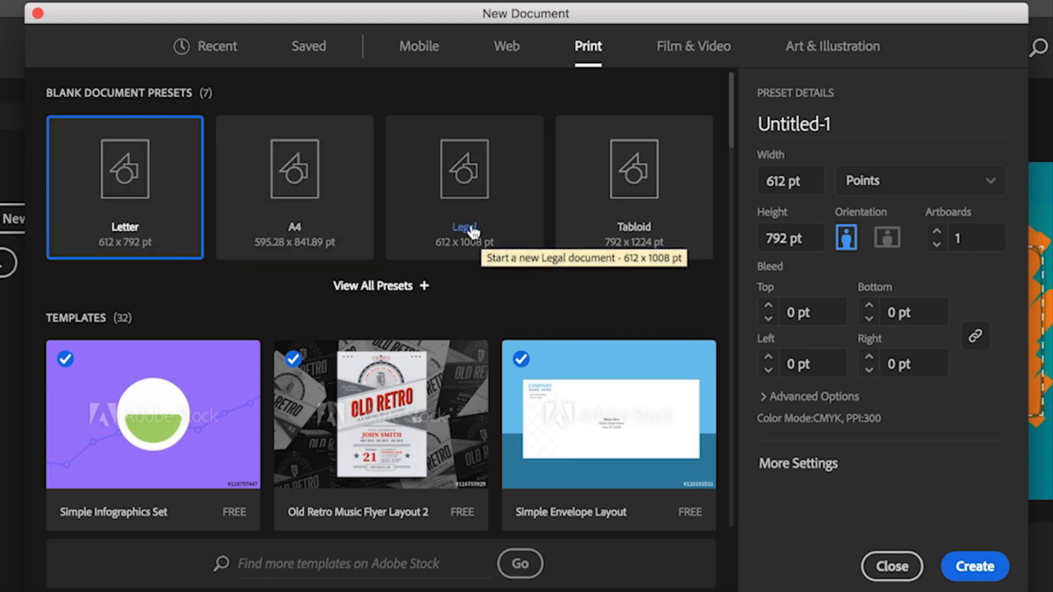
{"action": "left_click", "coordinate": [397, 285]}
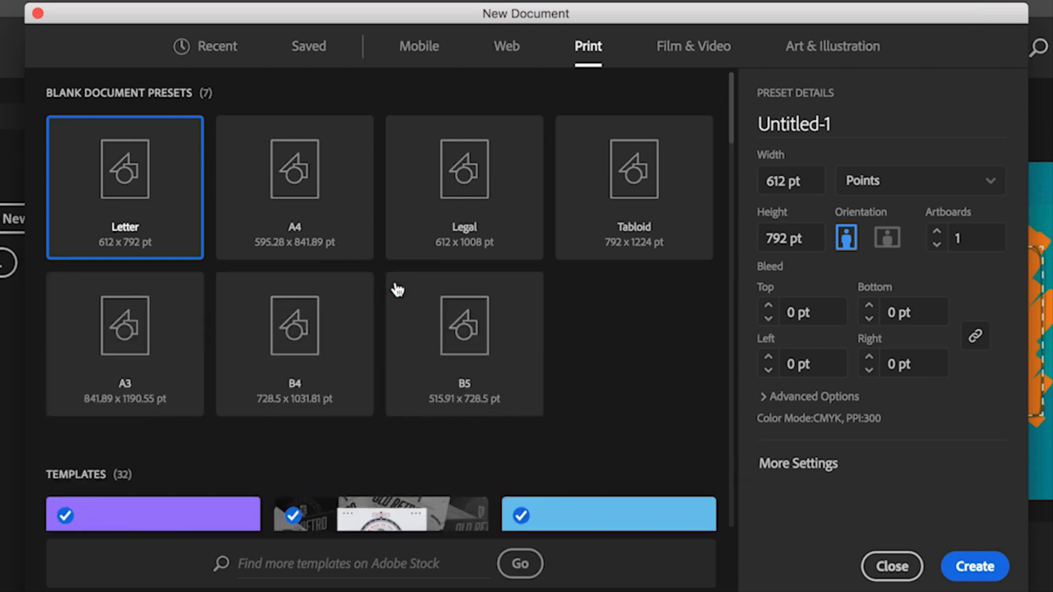
{"action": "left_click", "coordinate": [597, 215]}
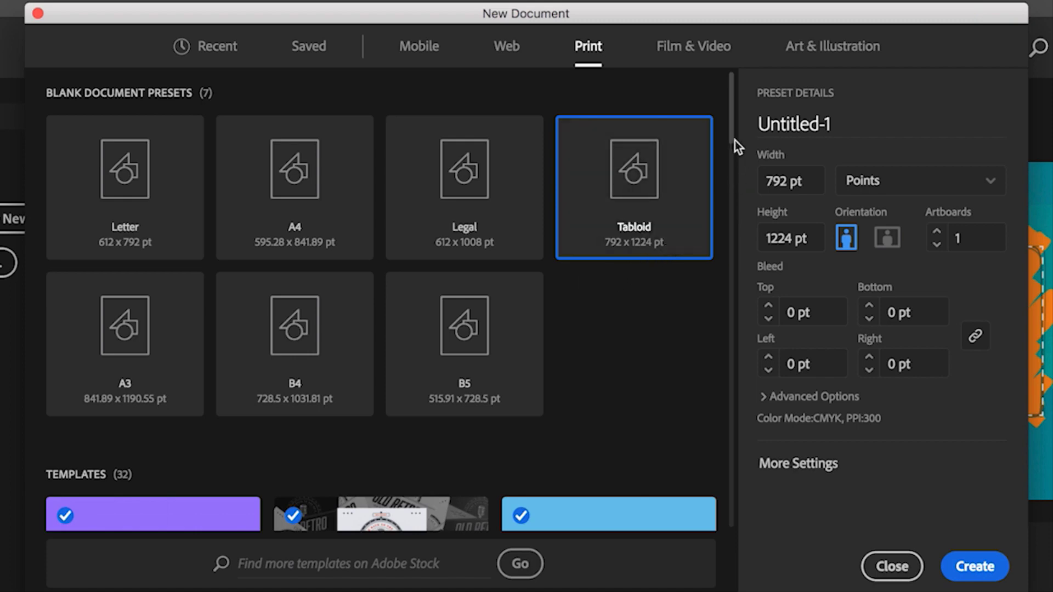
{"action": "left_click_drag", "start_coordinate": [730, 132], "coordinate": [732, 203]}
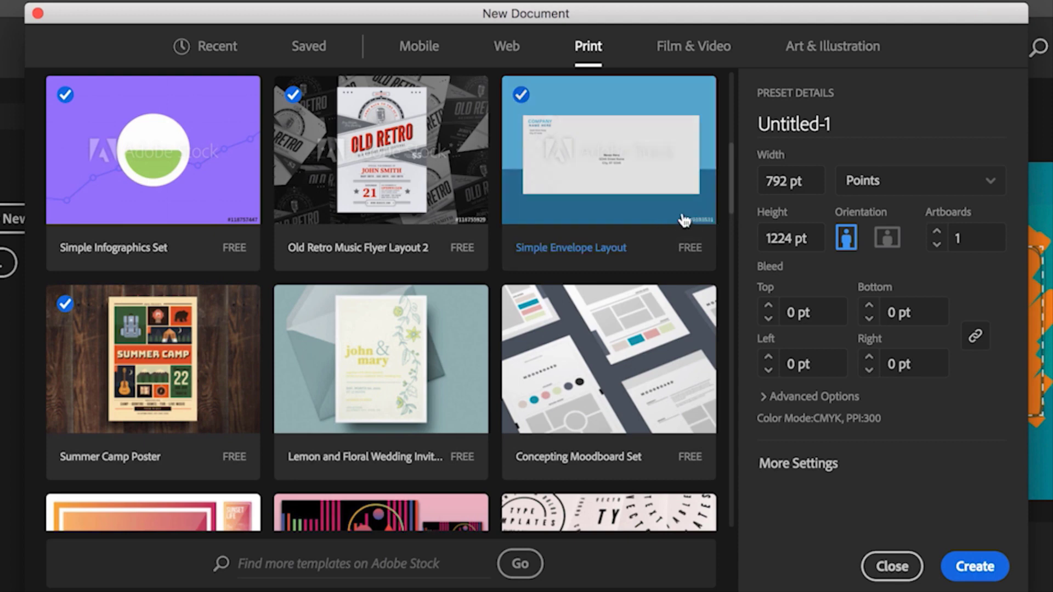
{"action": "left_click_drag", "start_coordinate": [730, 190], "coordinate": [733, 116]}
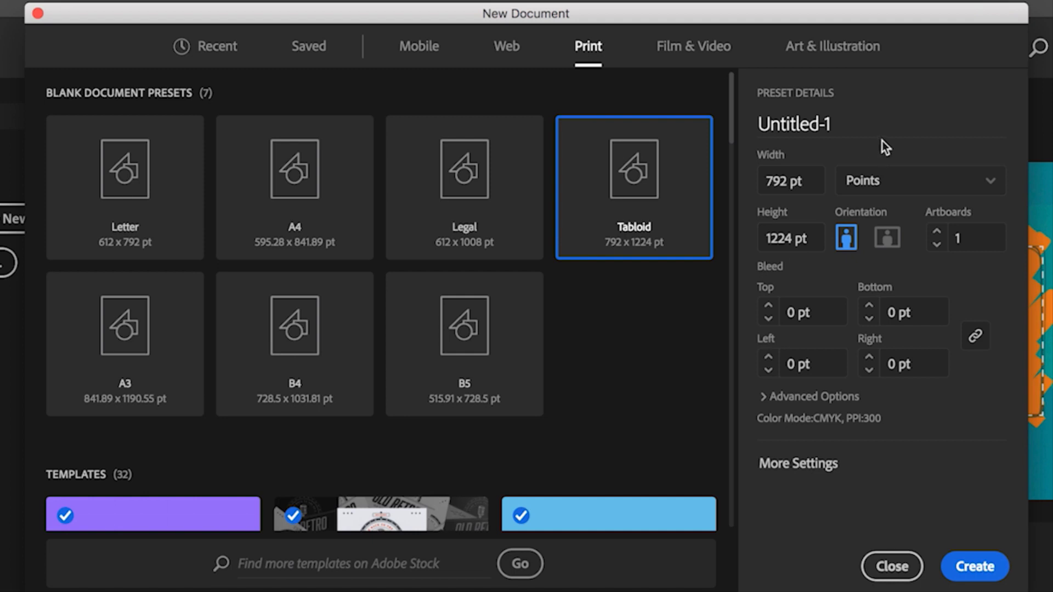
- Name the document Poster, set its units to Inches and orientation to landscape, and create it
{"action": "left_click_drag", "start_coordinate": [832, 124], "coordinate": [757, 124]}
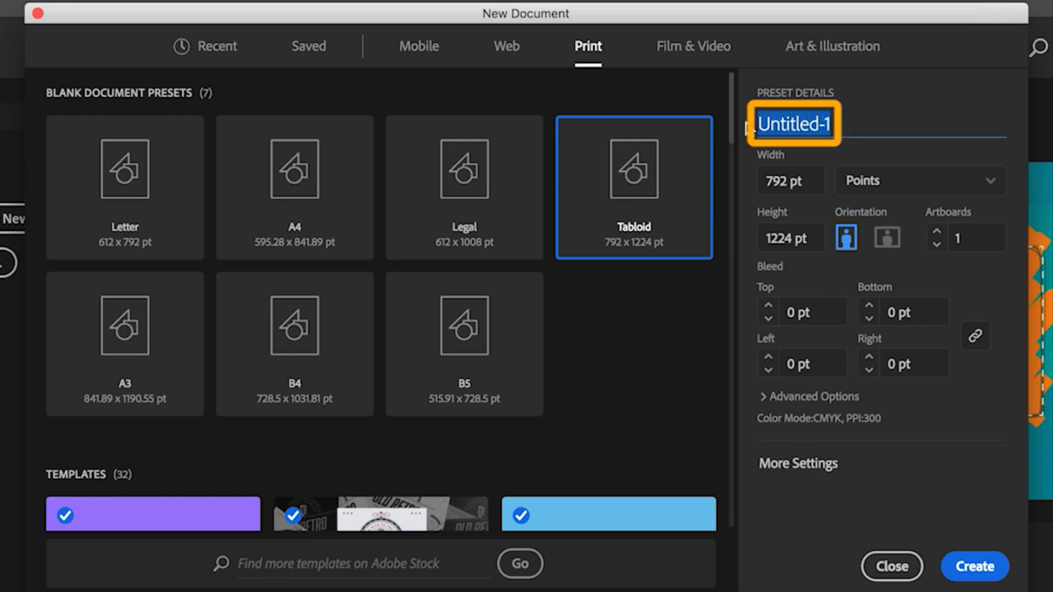
{"action": "type", "text": "Poster"}
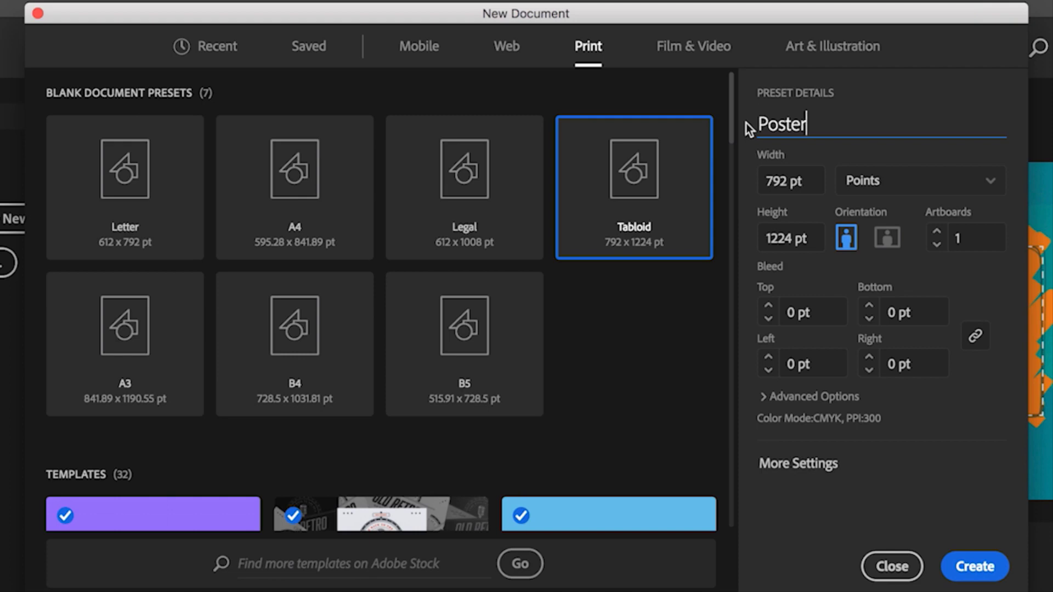
{"action": "left_click", "coordinate": [986, 189]}
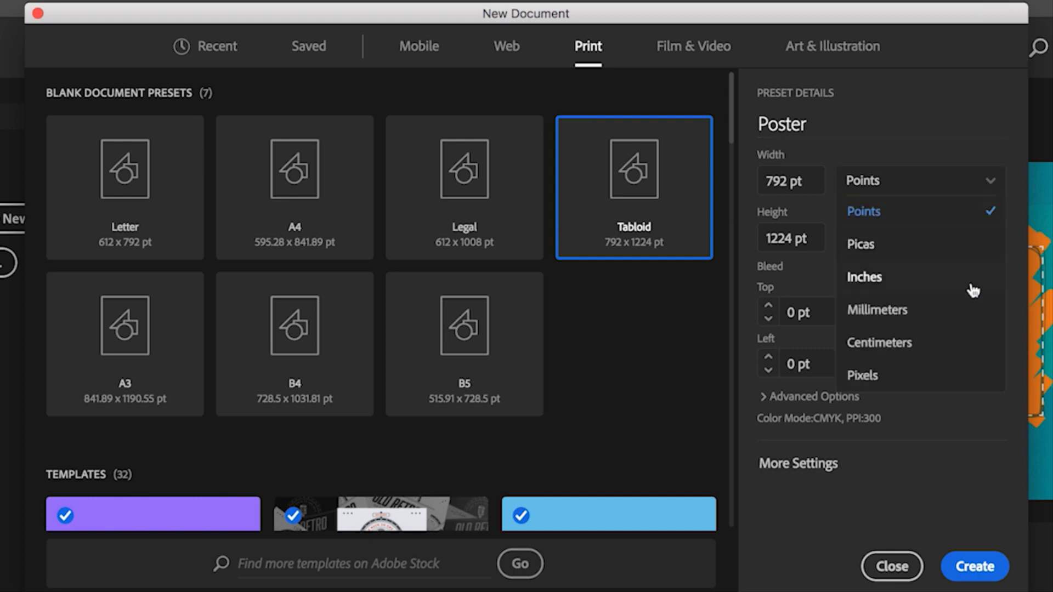
{"action": "left_click", "coordinate": [974, 291]}
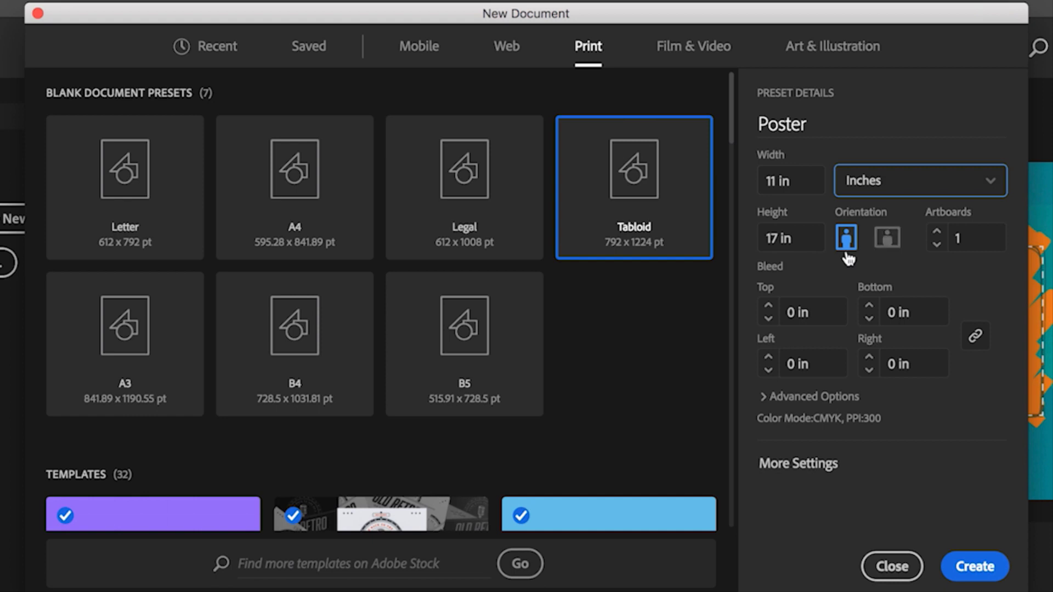
{"action": "left_click", "coordinate": [892, 242]}
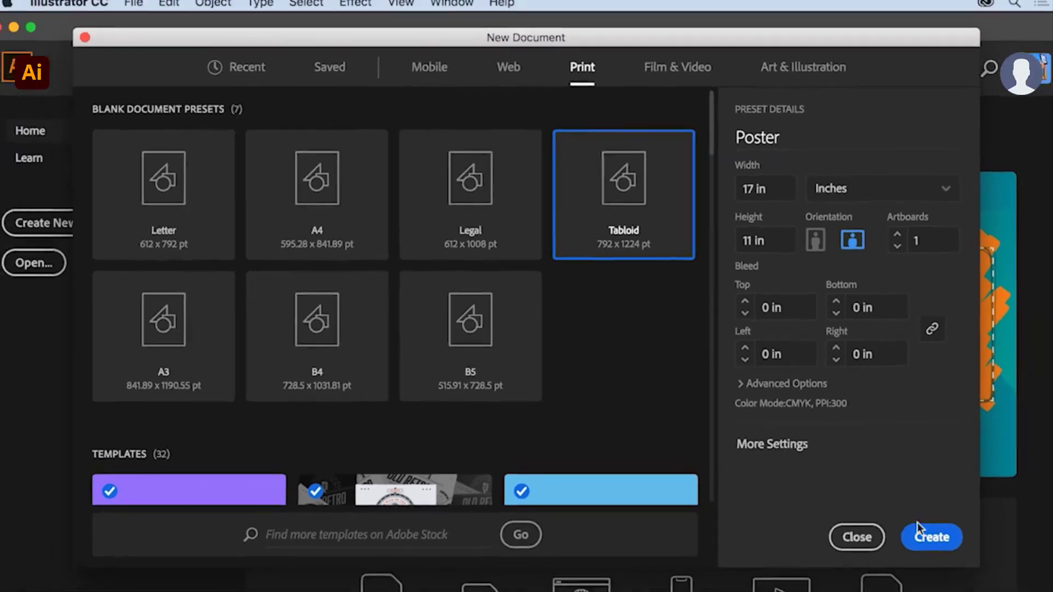
{"action": "left_click", "coordinate": [917, 530]}
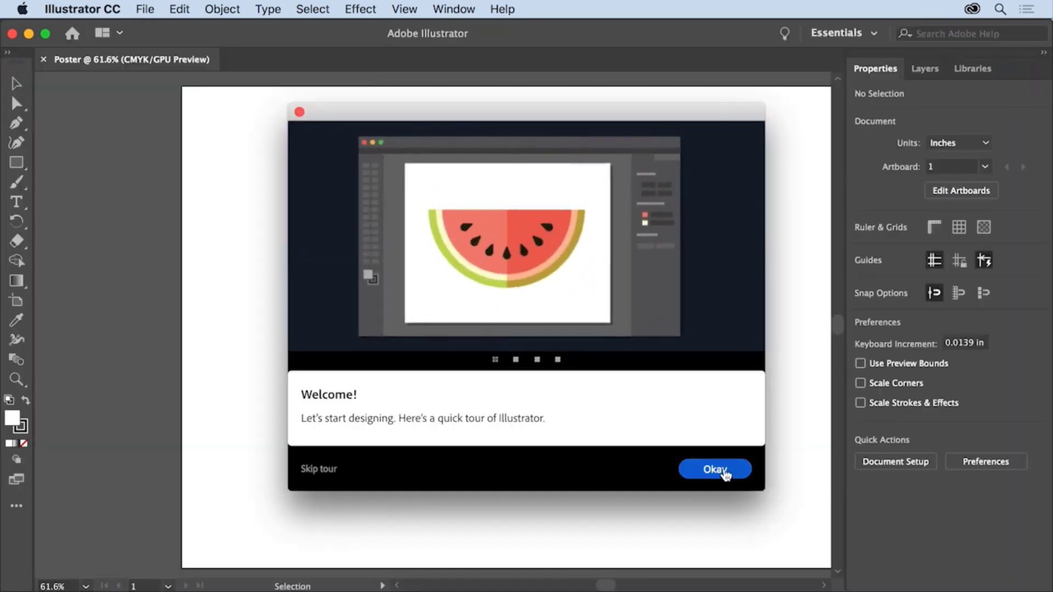
- Dismiss the welcome tour and fit the new artboard in the window
{"action": "left_click", "coordinate": [727, 473]}
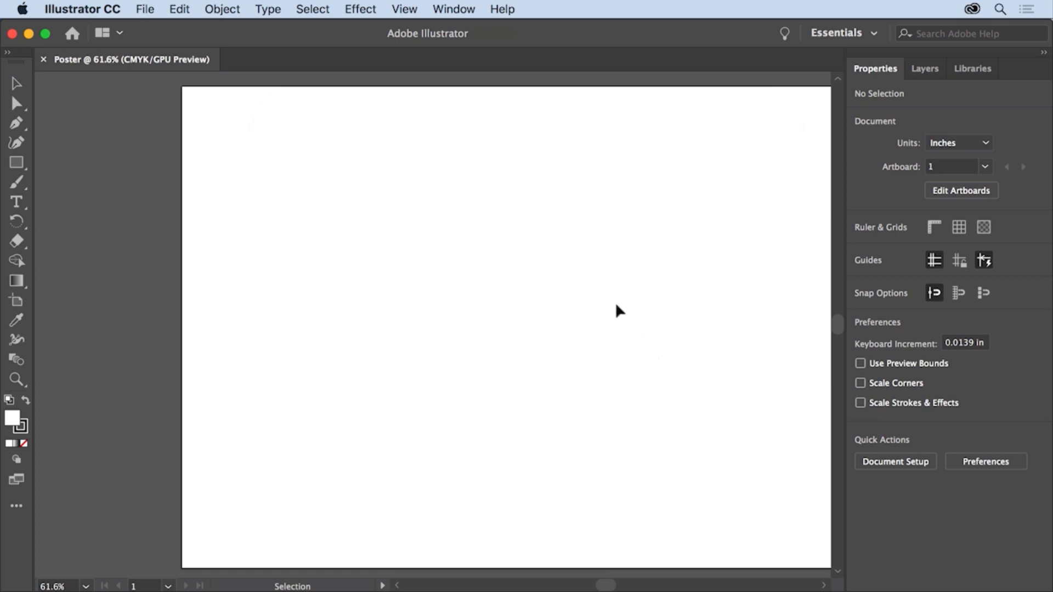
{"action": "left_click", "coordinate": [406, 10]}
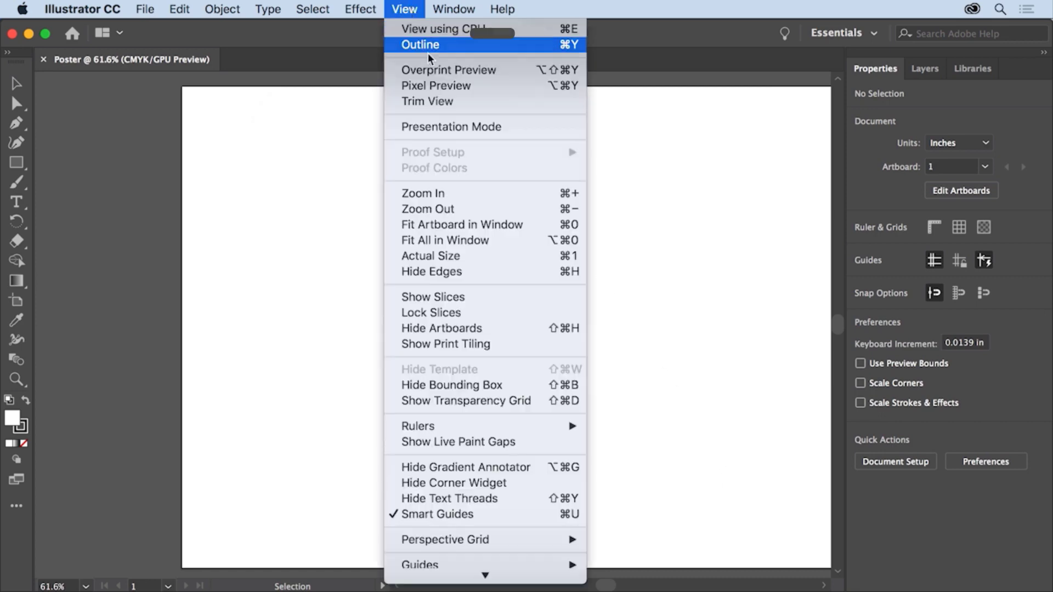
{"action": "left_click", "coordinate": [521, 229]}
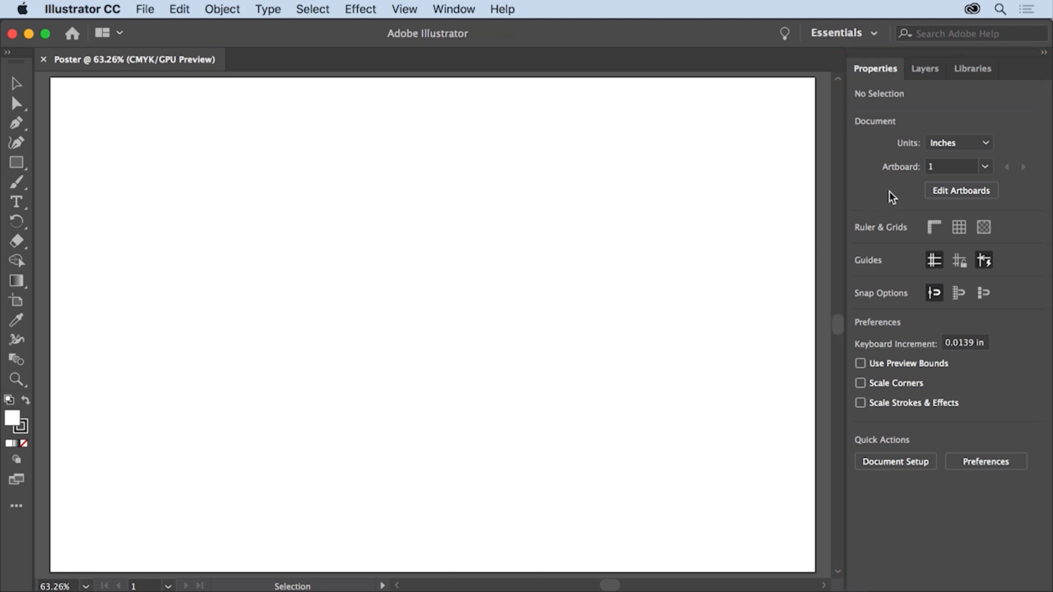
- Edit the Poster artboard to use the Letter size preset, and exit artboard editing
{"action": "left_click", "coordinate": [990, 139]}
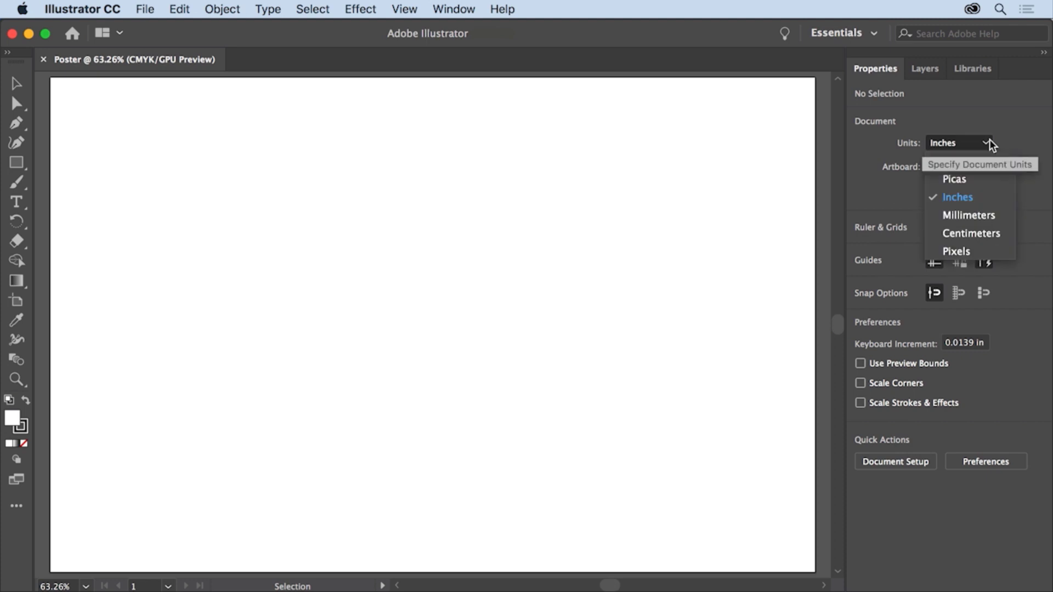
{"action": "left_click", "coordinate": [989, 139]}
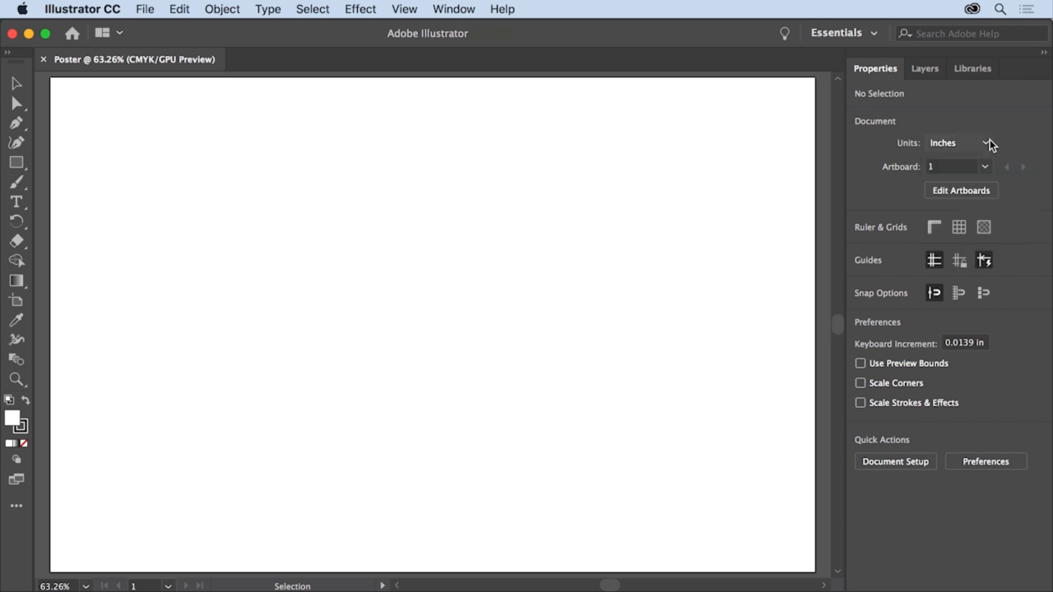
{"action": "left_click", "coordinate": [976, 191]}
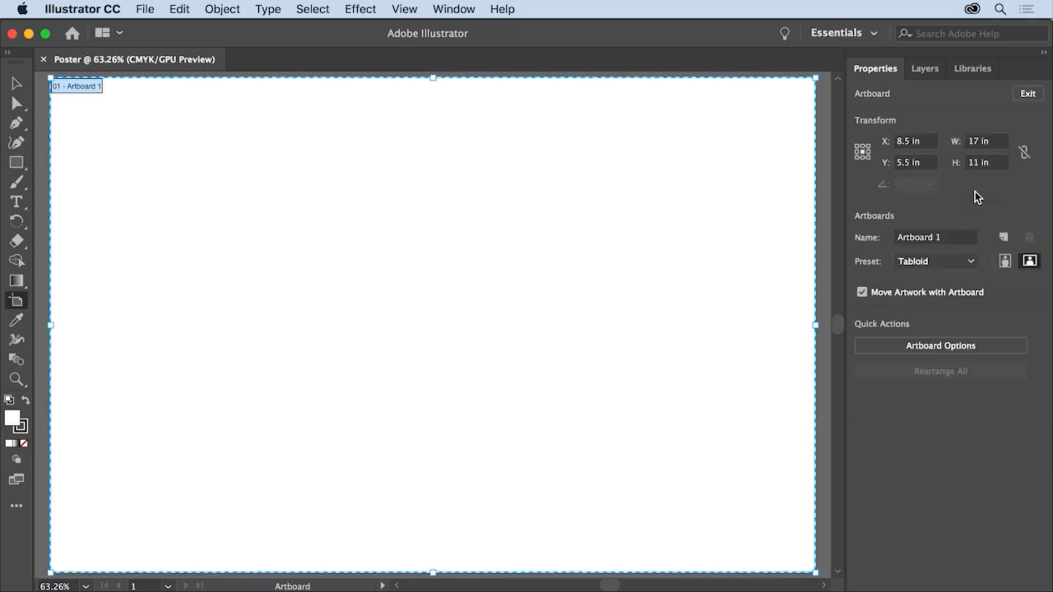
{"action": "left_click", "coordinate": [971, 262]}
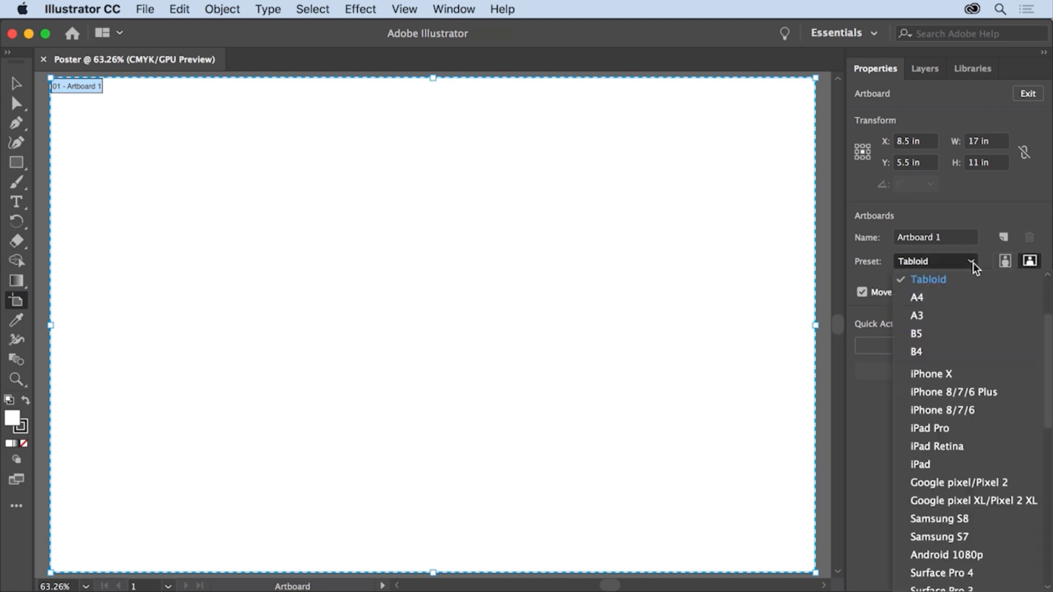
{"action": "scroll", "coordinate": [1047, 299], "scroll_direction": "up", "scroll_amount": 3}
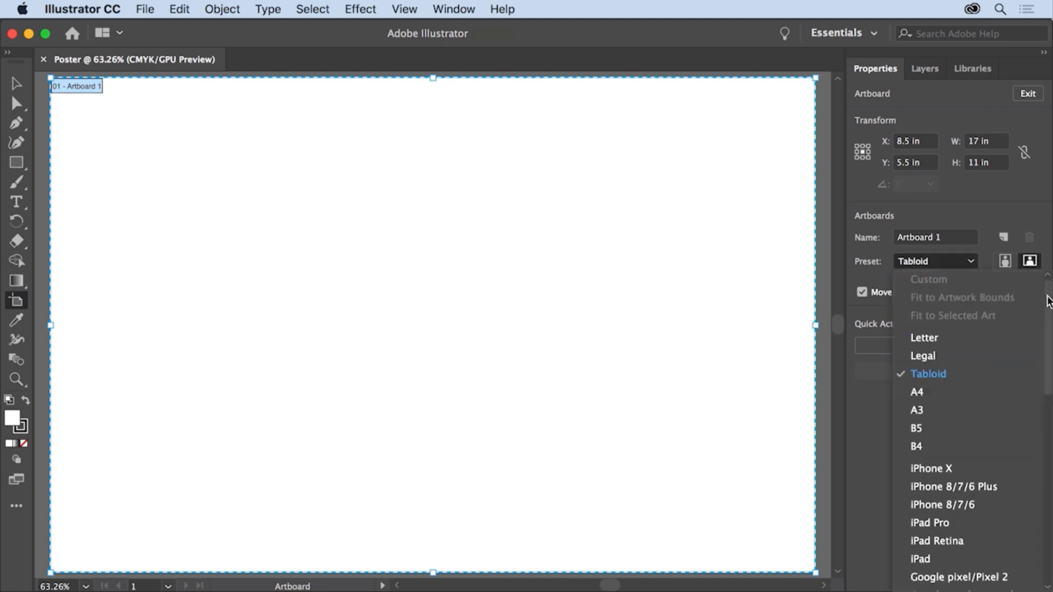
{"action": "left_click", "coordinate": [934, 339]}
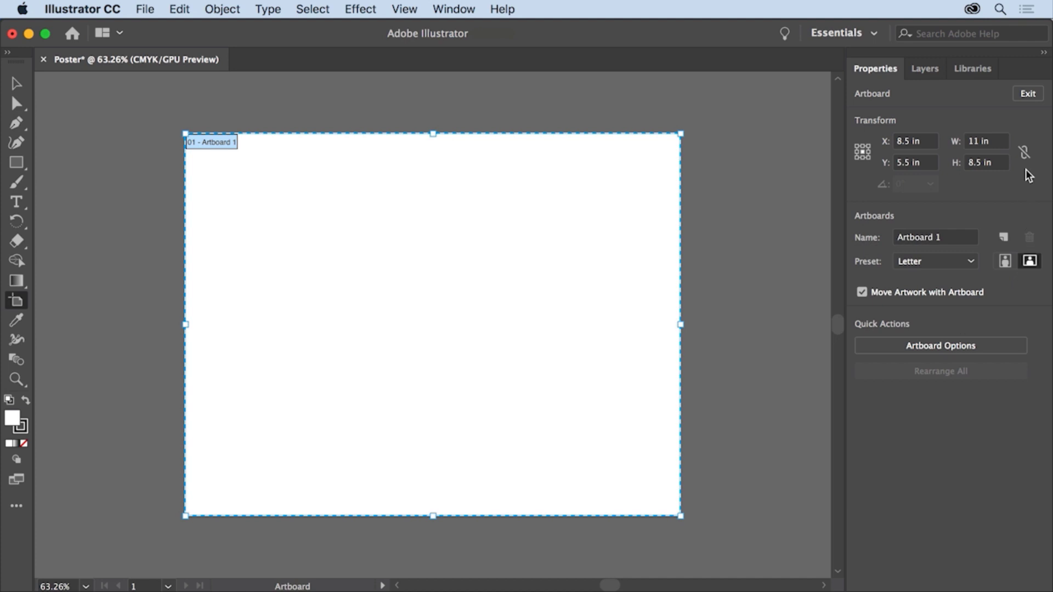
{"action": "left_click", "coordinate": [1029, 95]}
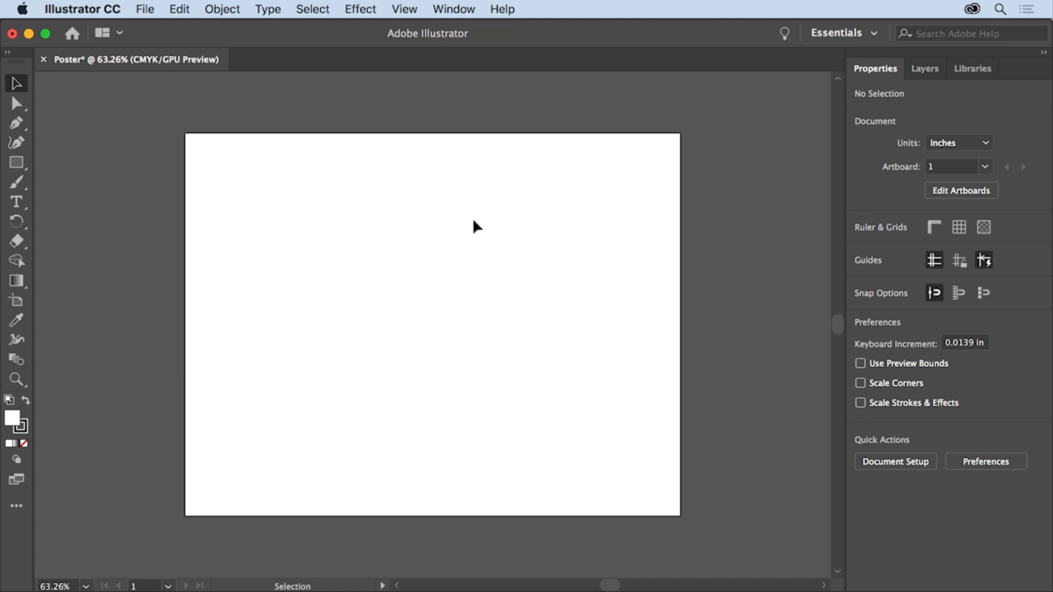
- Close the Poster document without saving its changes
{"action": "left_click", "coordinate": [145, 10]}
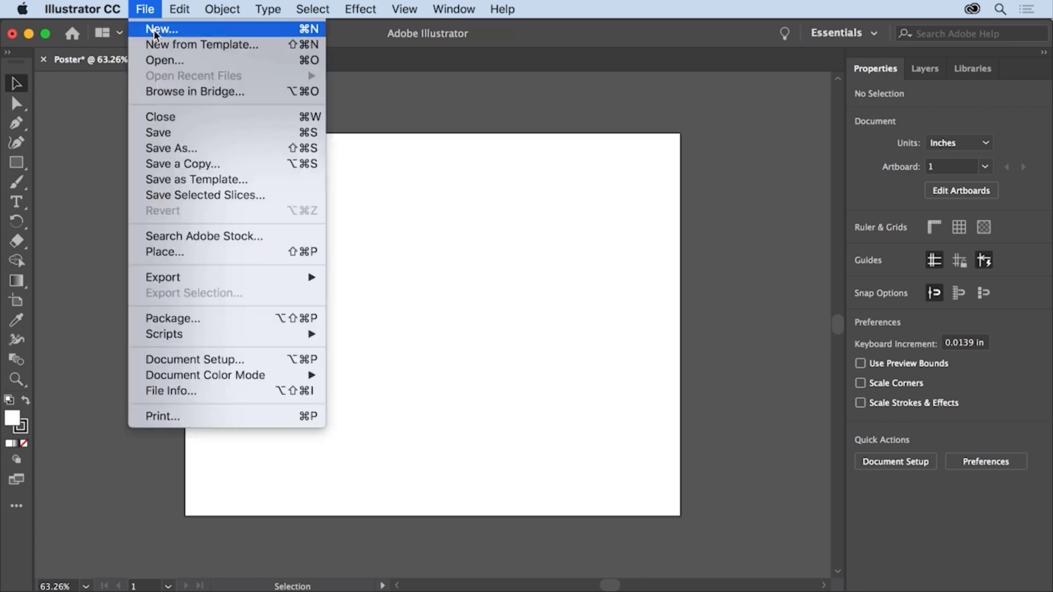
{"action": "left_click", "coordinate": [178, 120]}
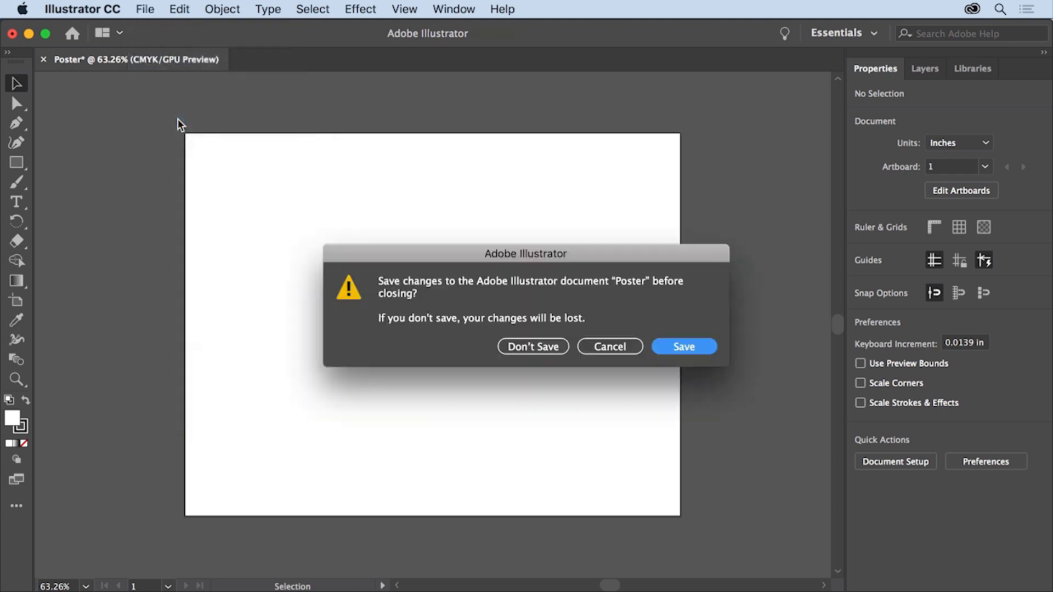
{"action": "left_click", "coordinate": [553, 348]}
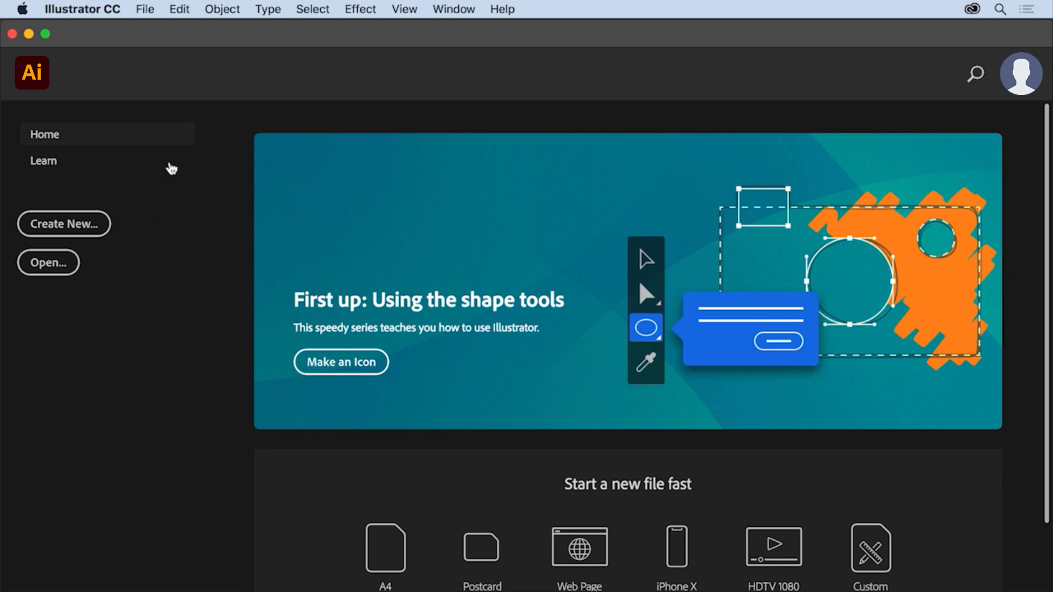
- Open Tour1.ai from the basics-fundamentals folder and fit all its artboards in the window
{"action": "left_click", "coordinate": [148, 10]}
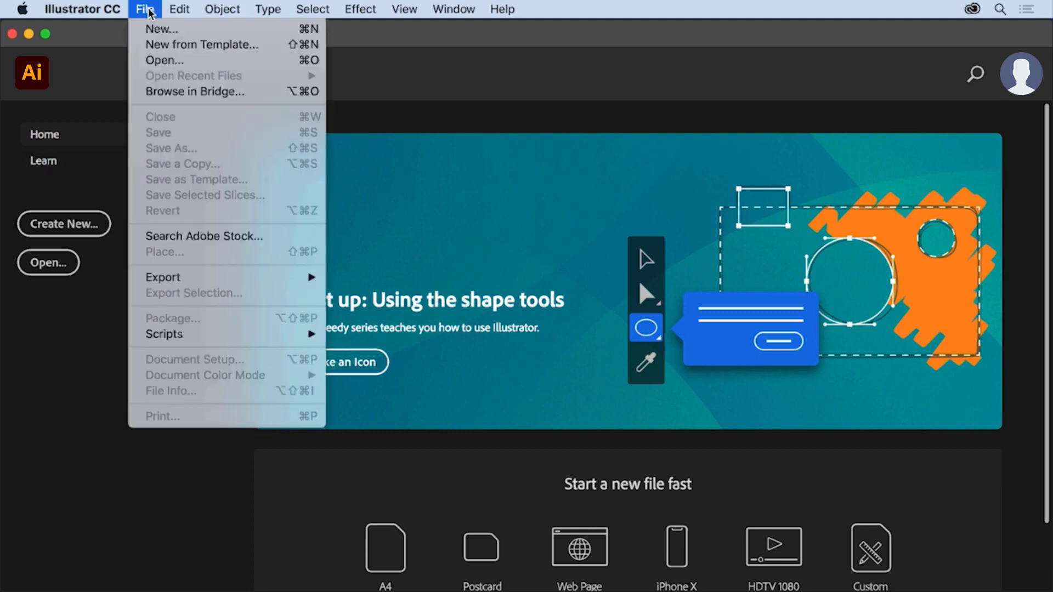
{"action": "left_click", "coordinate": [189, 61]}
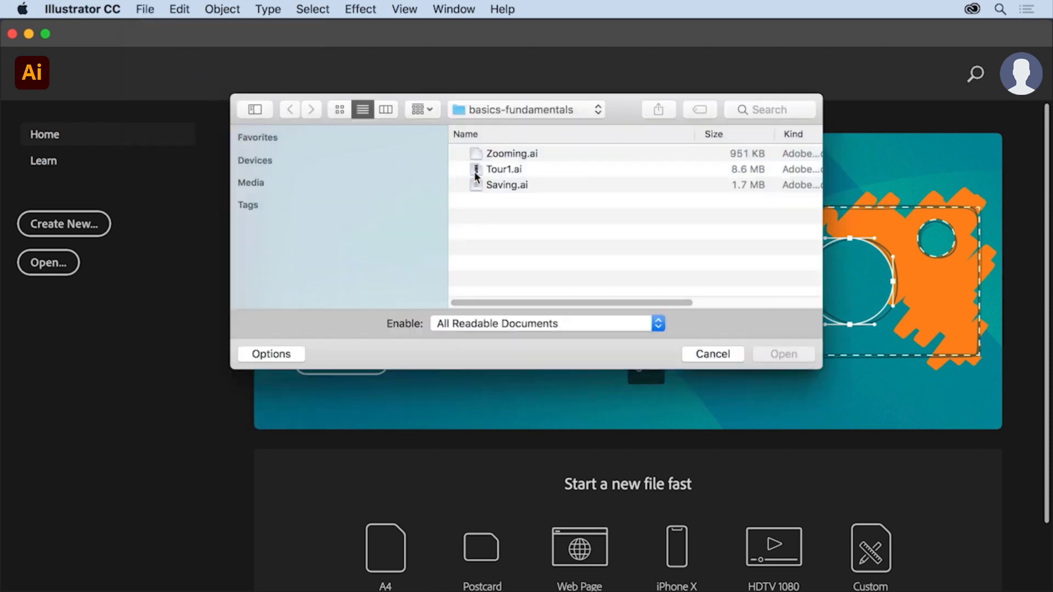
{"action": "left_click", "coordinate": [534, 172]}
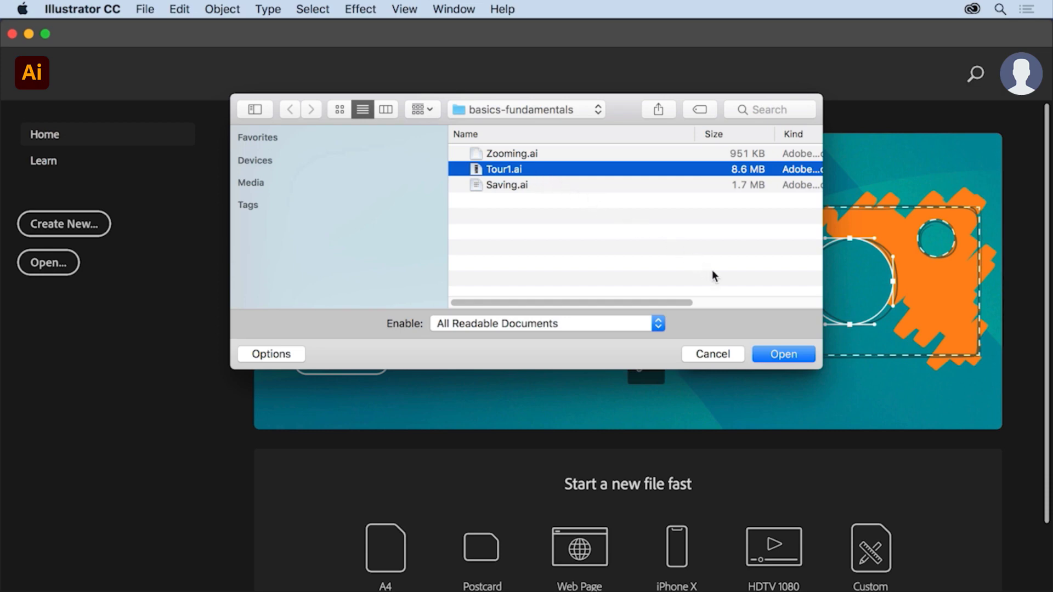
{"action": "left_click", "coordinate": [798, 353]}
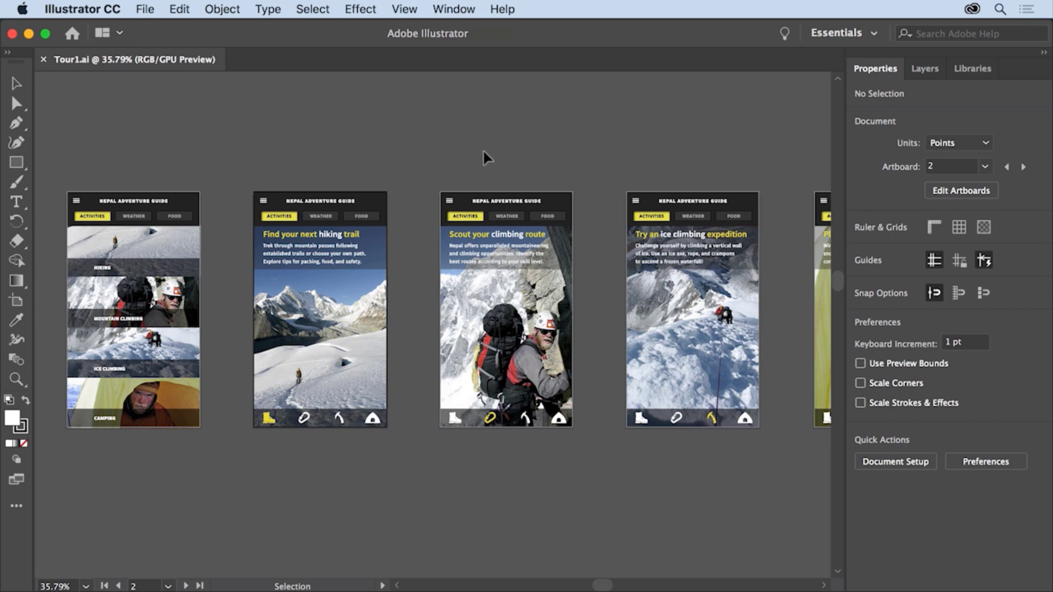
{"action": "left_click", "coordinate": [416, 11]}
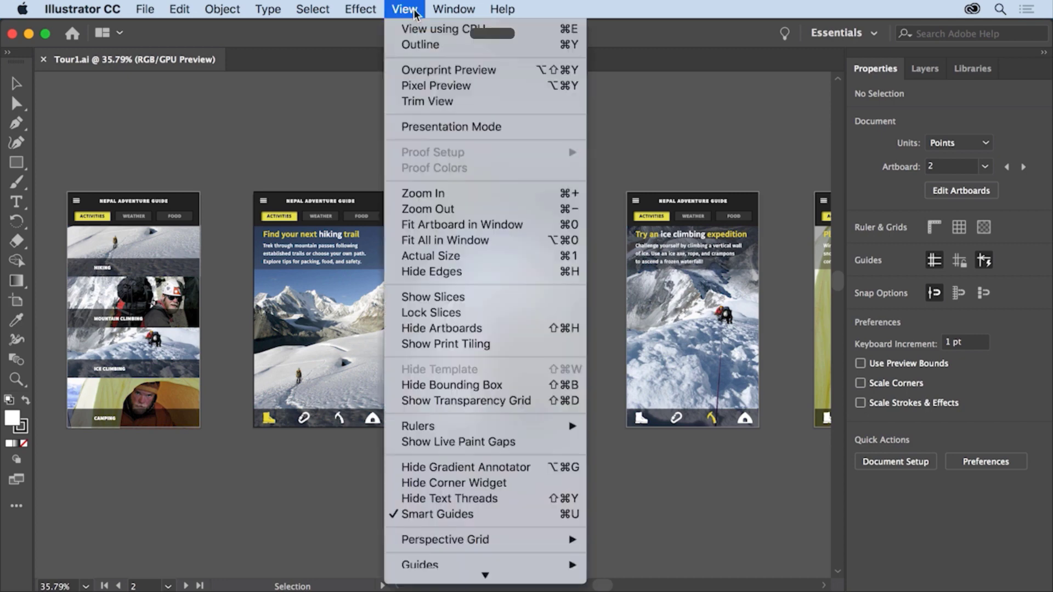
{"action": "left_click", "coordinate": [489, 245]}
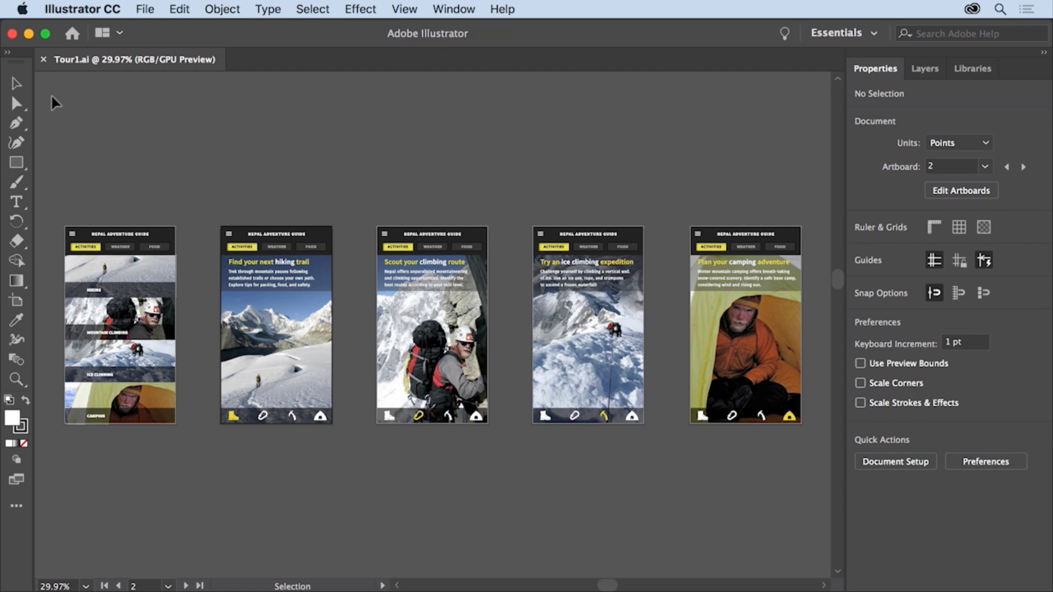
- Switch the shape tool from Rectangle to Ellipse, and return to the Selection tool
{"action": "left_click", "coordinate": [21, 161]}
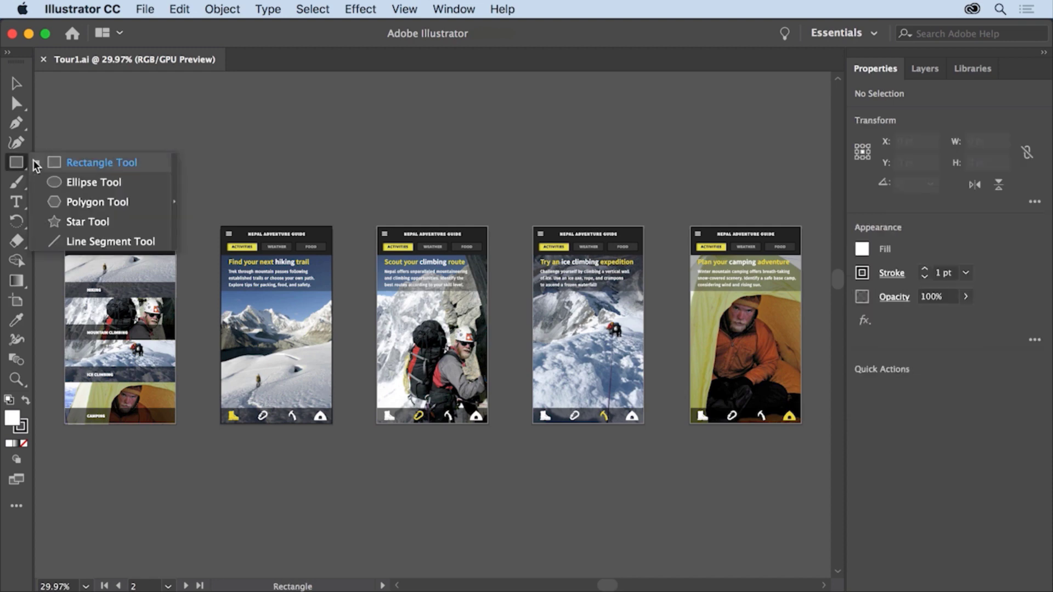
{"action": "left_click", "coordinate": [127, 183]}
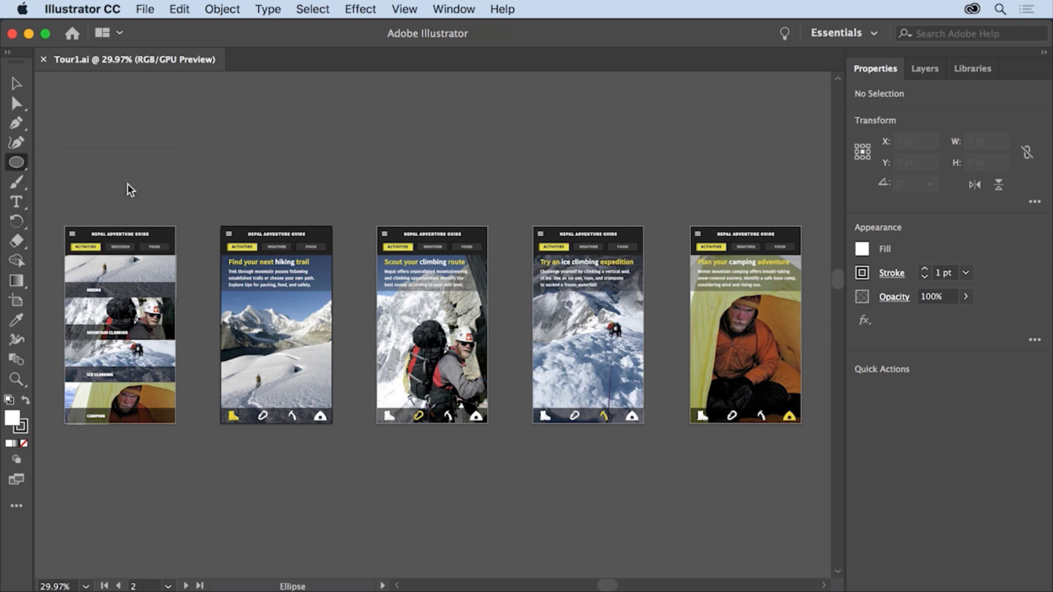
{"action": "left_click", "coordinate": [18, 85]}
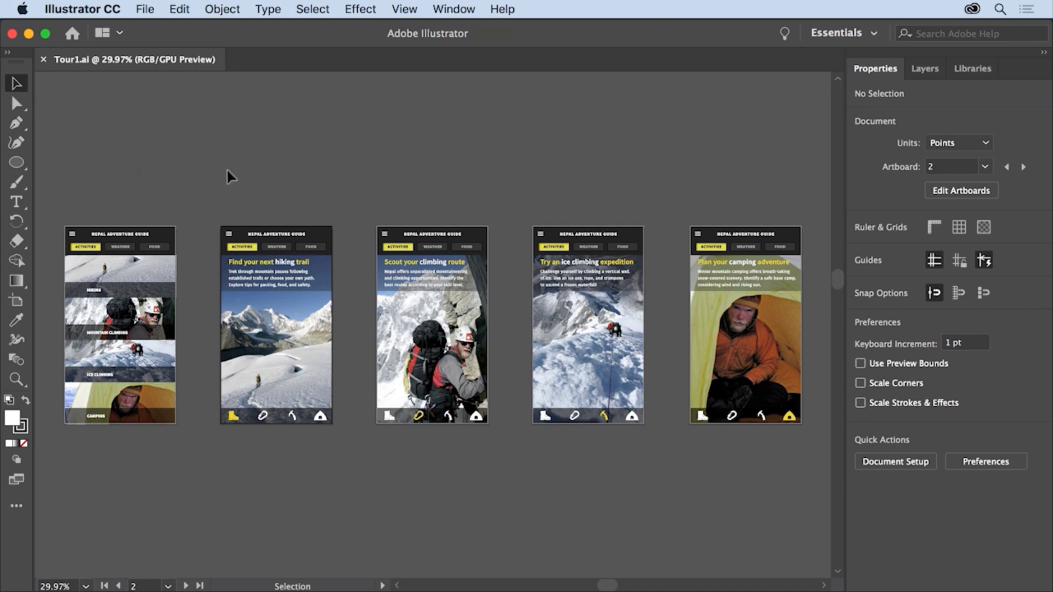
- Change the fill of the header rectangle on the "Find your next hiking trail" artboard to a medium gray swatch
{"action": "left_click", "coordinate": [326, 233]}
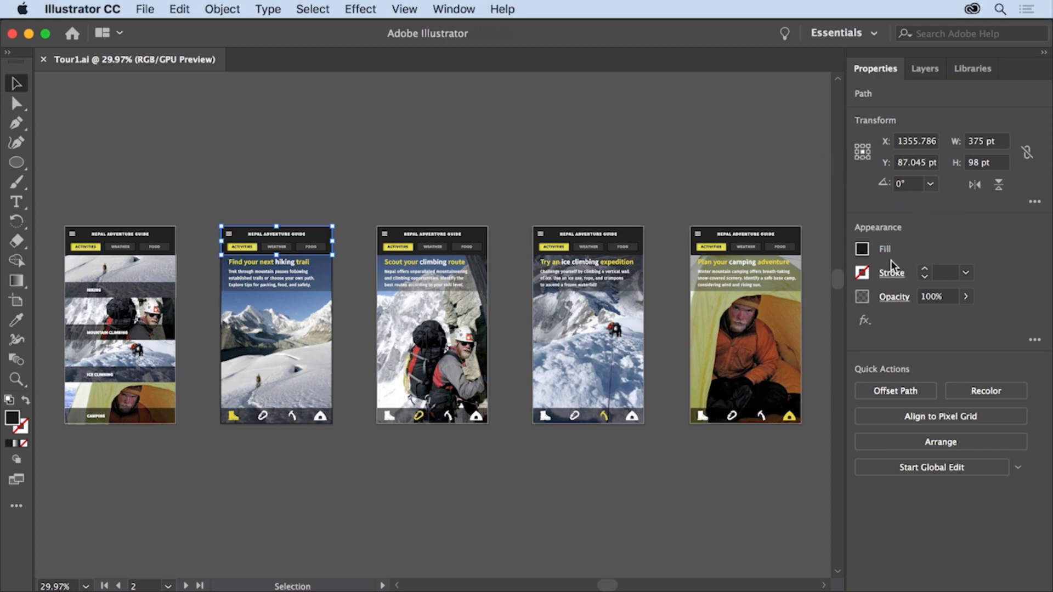
{"action": "left_click", "coordinate": [862, 249]}
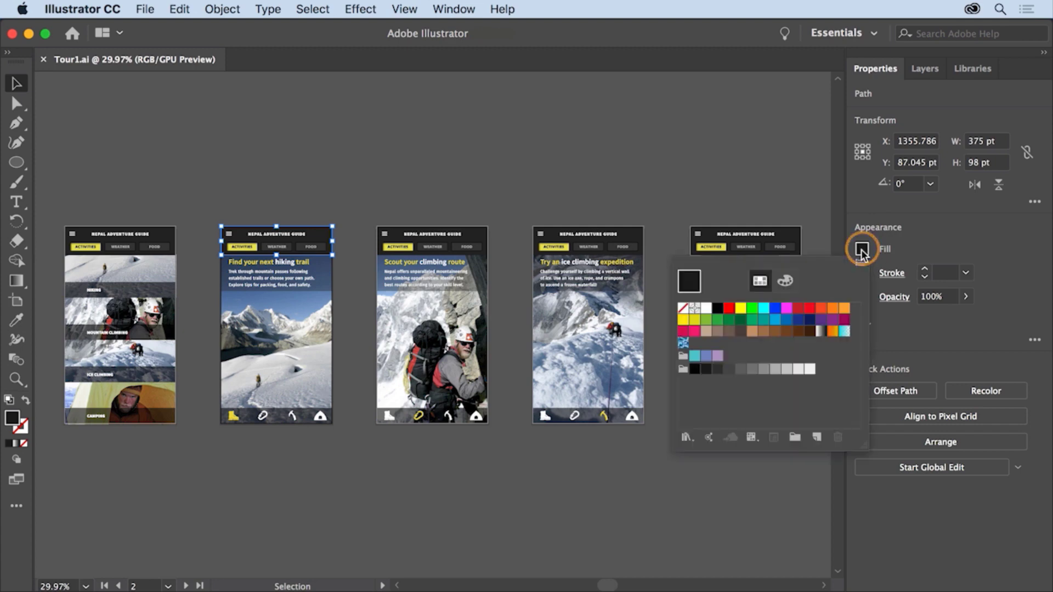
{"action": "left_click", "coordinate": [751, 371]}
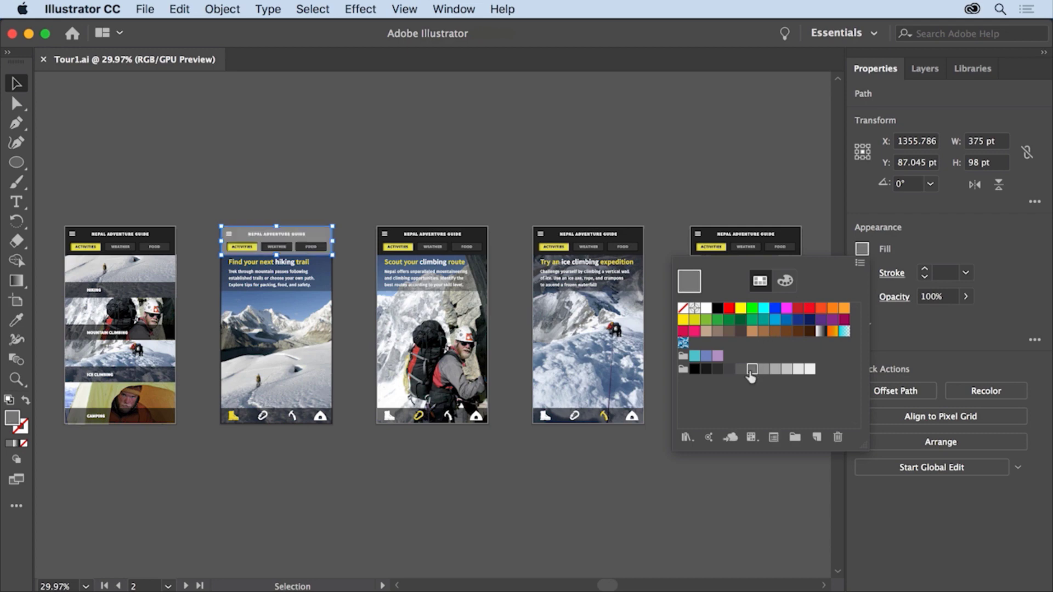
{"action": "key", "text": "Escape"}
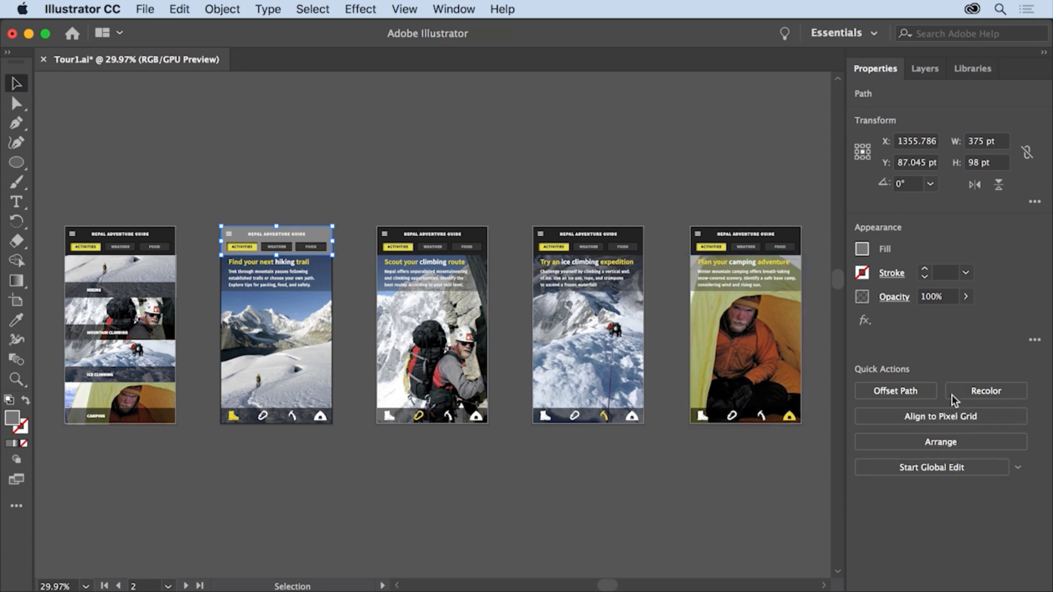
- Examine the header rectangle's stroke options and the document's layer list, and return to the object's properties
{"action": "left_click", "coordinate": [897, 275]}
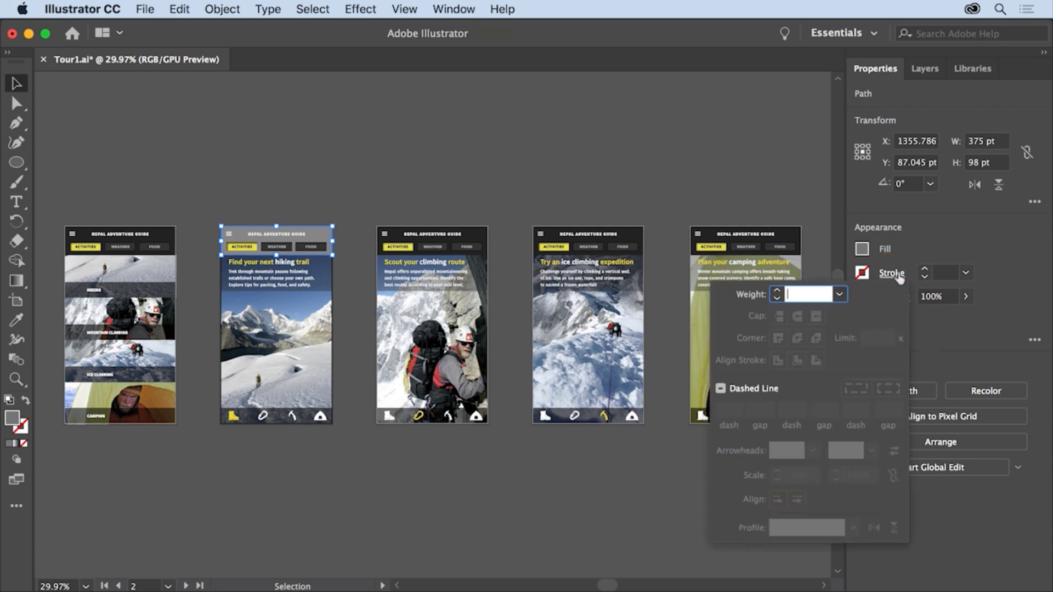
{"action": "left_click", "coordinate": [943, 232]}
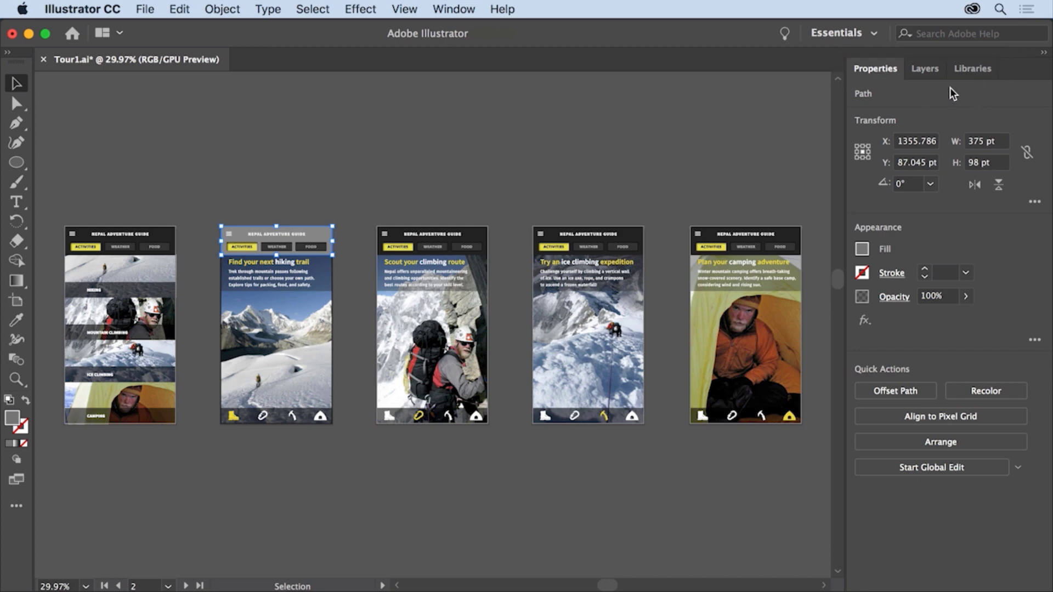
{"action": "left_click", "coordinate": [926, 69]}
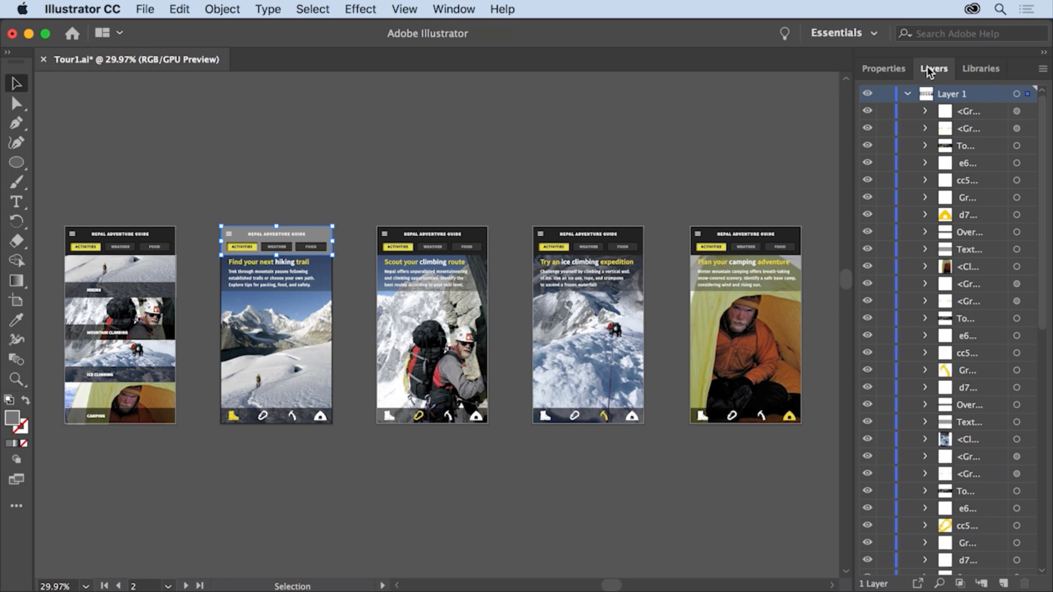
{"action": "left_click", "coordinate": [893, 70]}
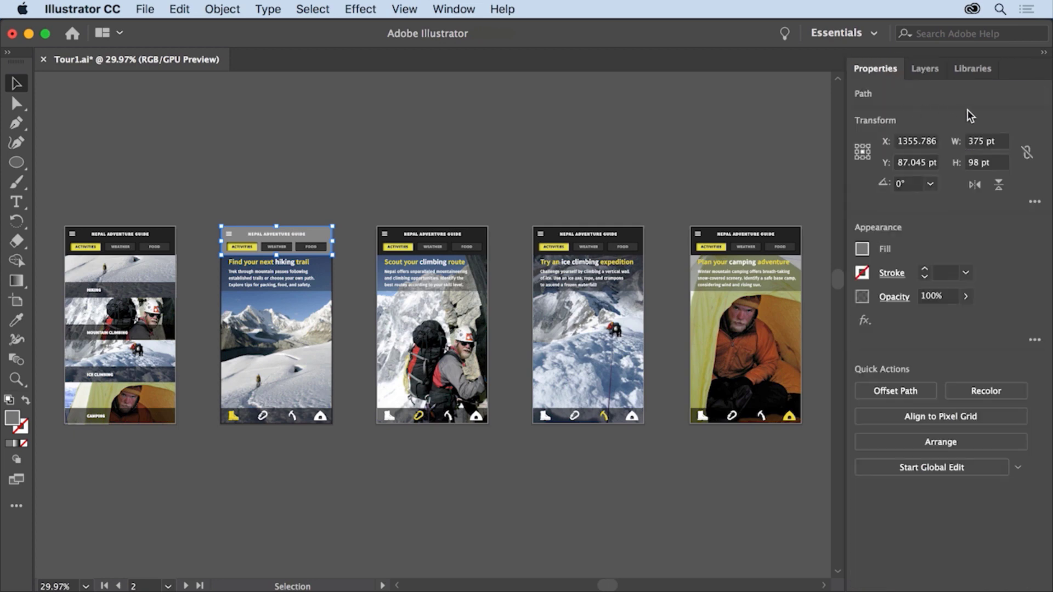
- Collapse the Properties, Layers and Libraries dock, briefly show and hide the Properties from it, and expand the dock again
{"action": "left_click", "coordinate": [1045, 55]}
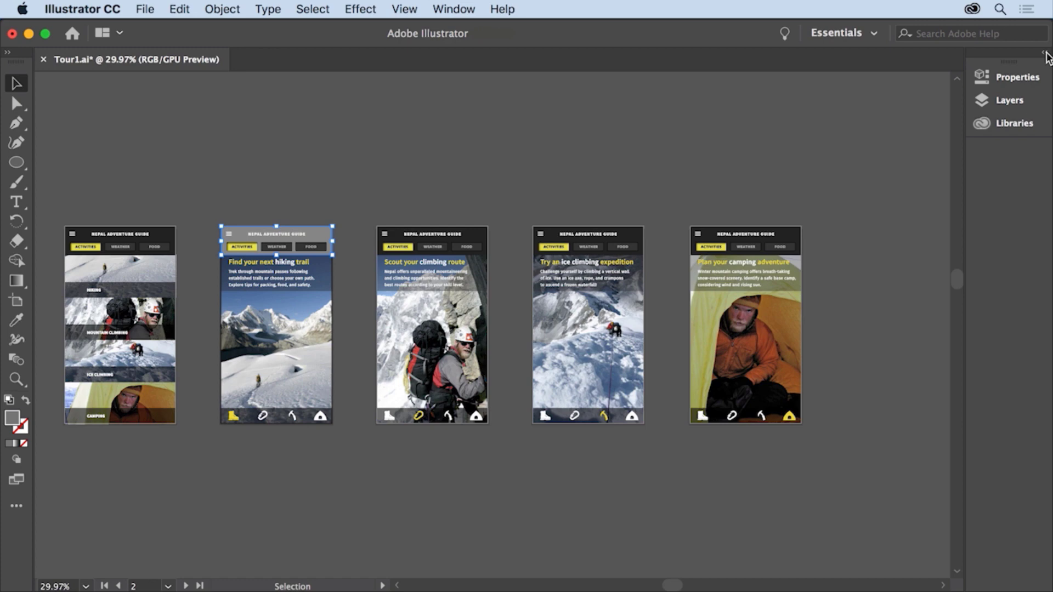
{"action": "left_click", "coordinate": [1012, 76]}
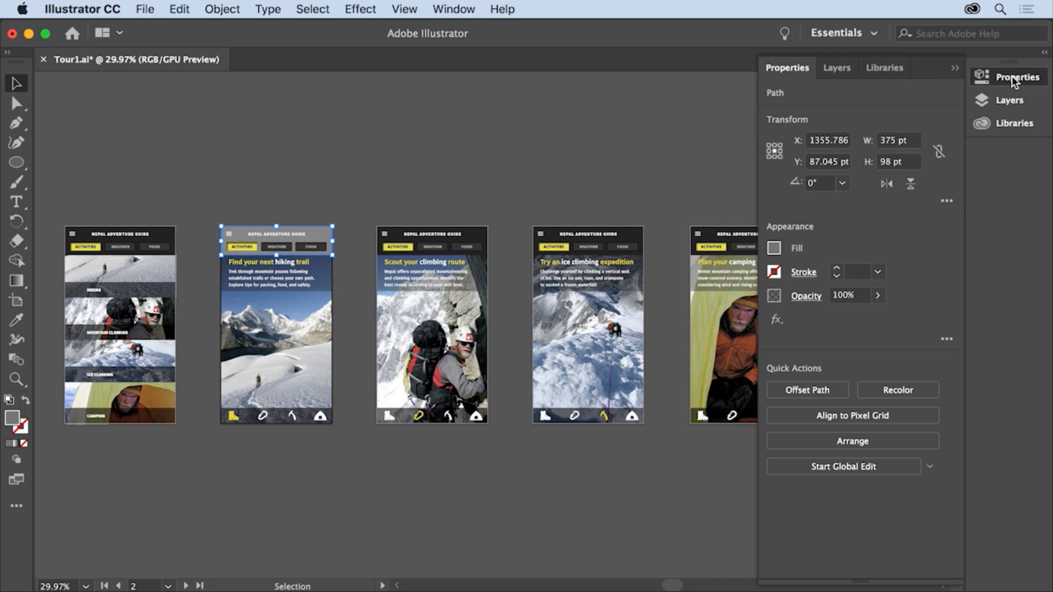
{"action": "left_click", "coordinate": [1012, 76]}
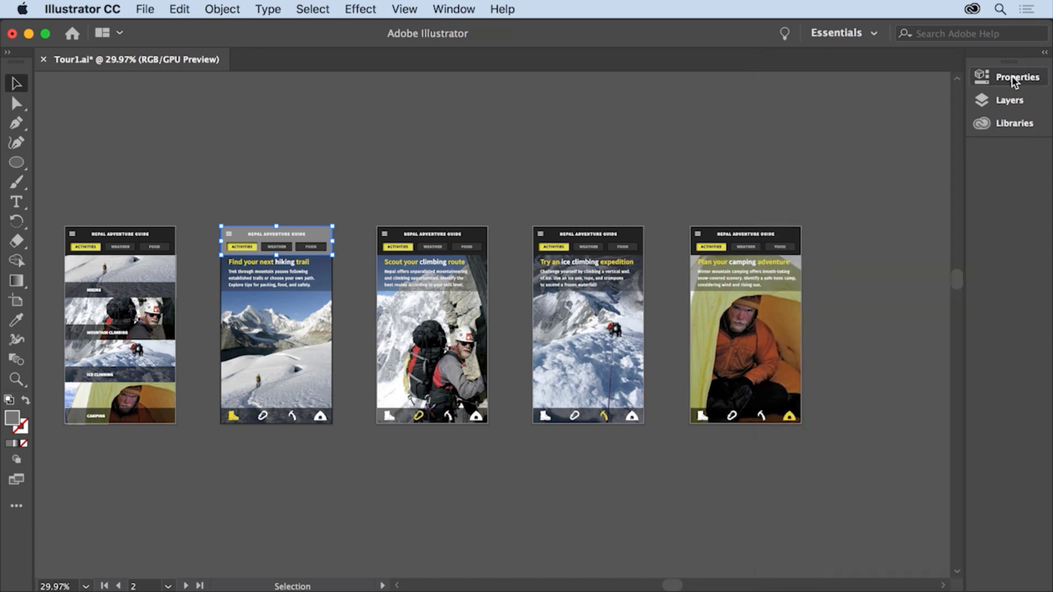
{"action": "left_click", "coordinate": [1046, 54]}
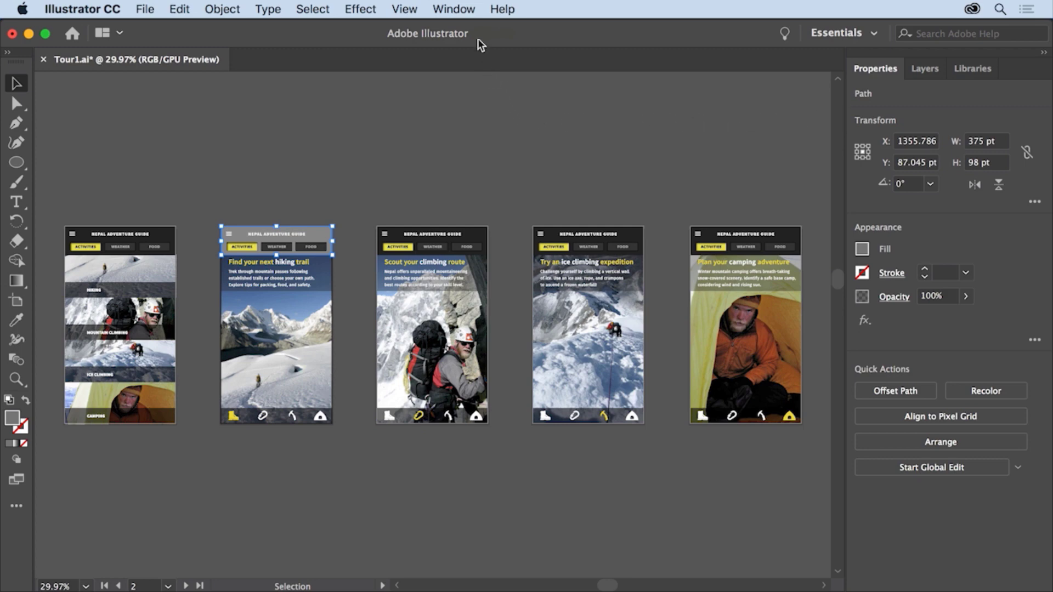
- Show the Align panel, dock it alongside Properties, Layers and Libraries, and close the remaining Transform and Pathfinder group
{"action": "left_click", "coordinate": [474, 10]}
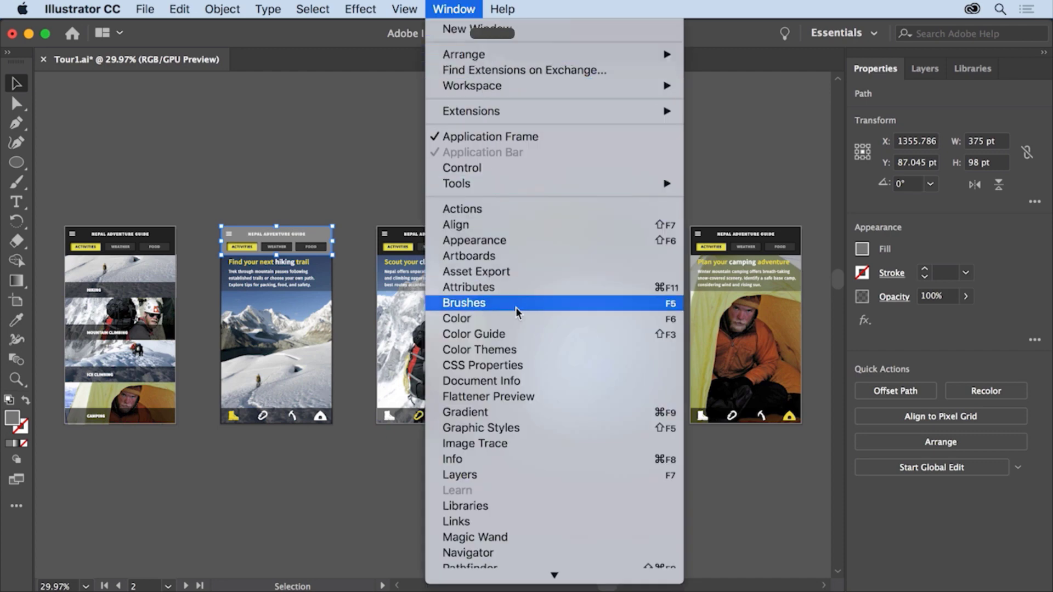
{"action": "scroll", "coordinate": [529, 395], "scroll_direction": "down", "scroll_amount": 3}
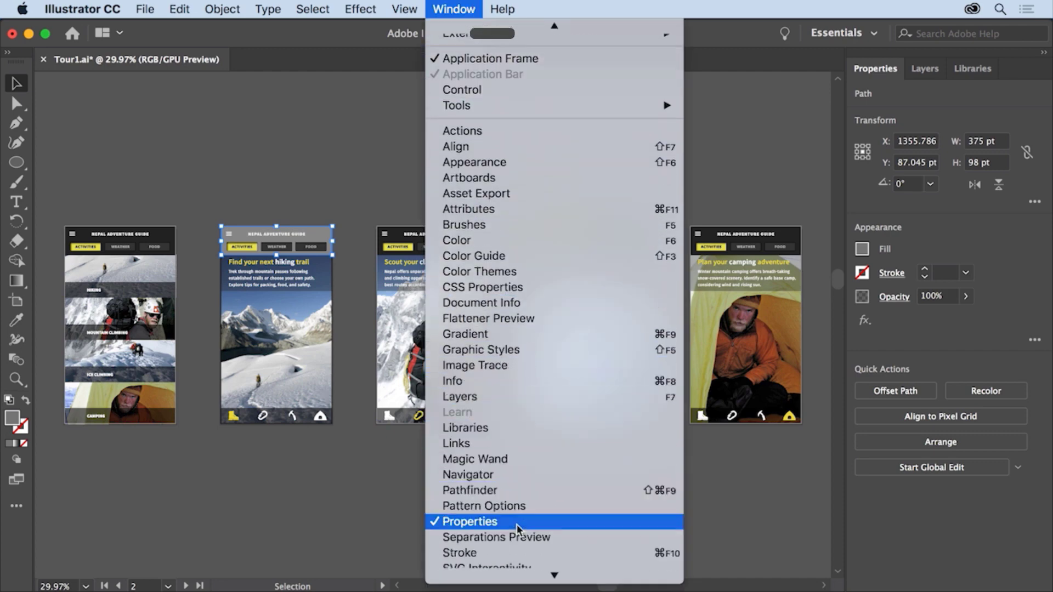
{"action": "left_click", "coordinate": [566, 147]}
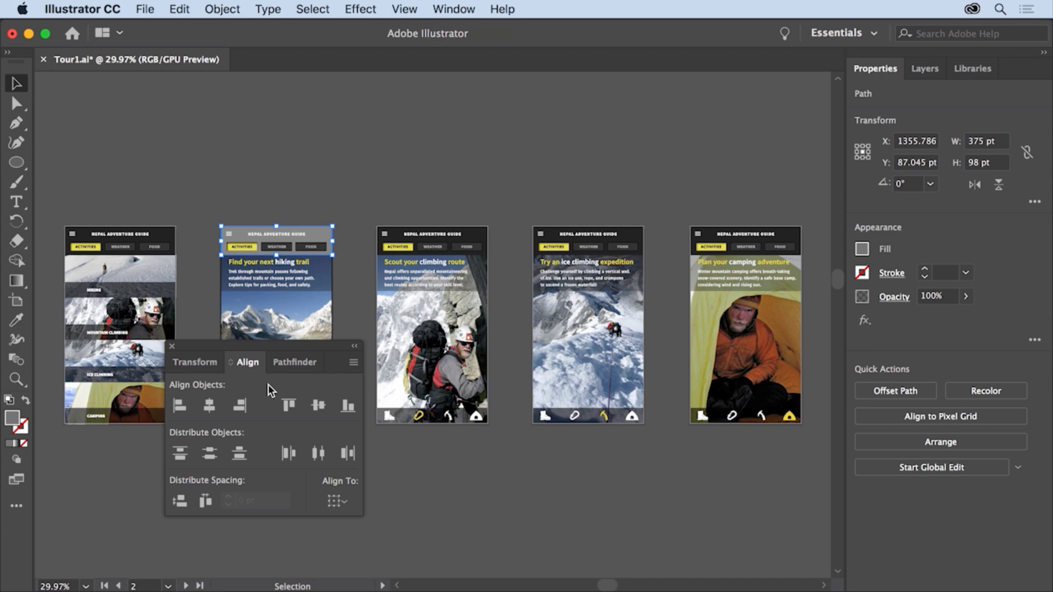
{"action": "left_click_drag", "start_coordinate": [295, 344], "coordinate": [576, 143]}
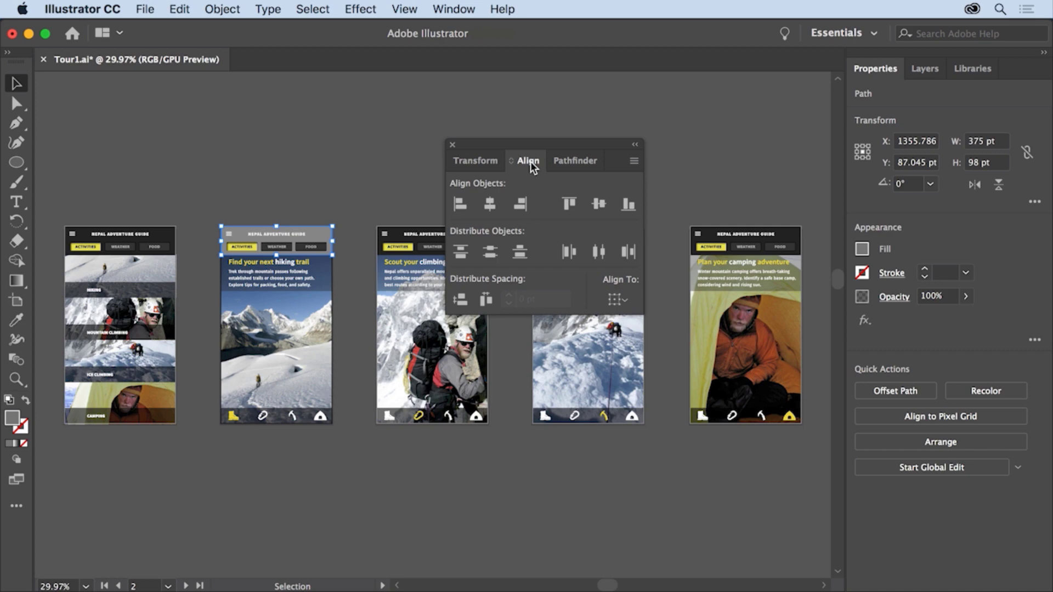
{"action": "left_click_drag", "start_coordinate": [533, 168], "coordinate": [946, 72]}
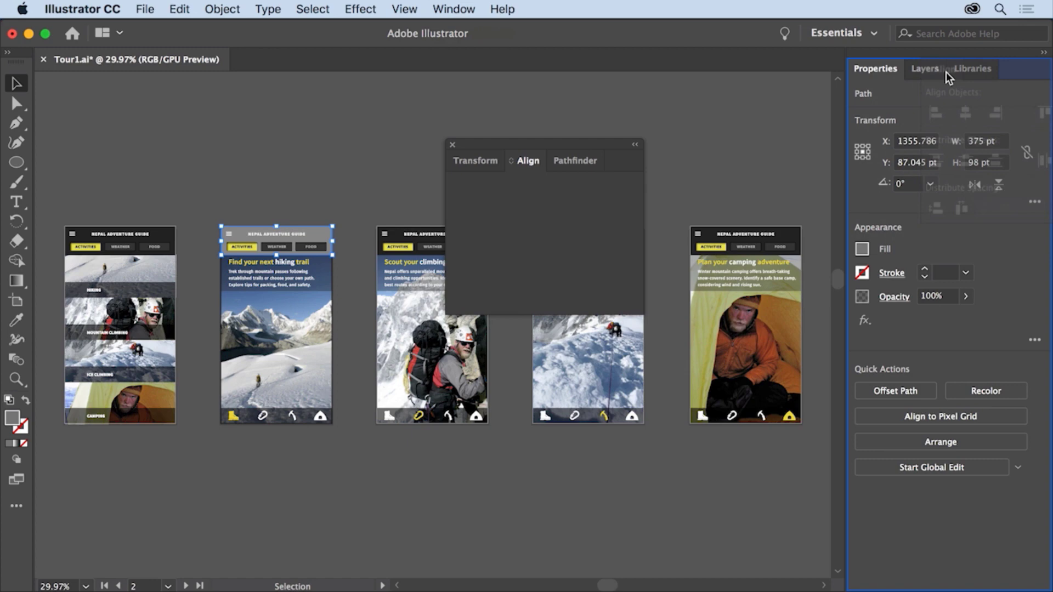
{"action": "left_click_drag", "start_coordinate": [947, 72], "coordinate": [946, 71]}
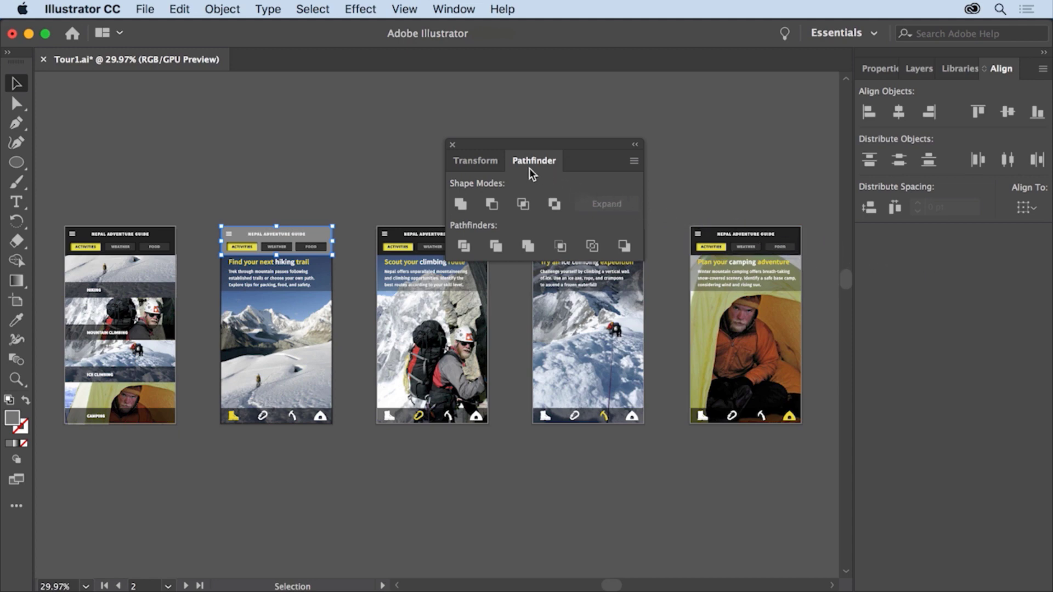
{"action": "left_click", "coordinate": [452, 144]}
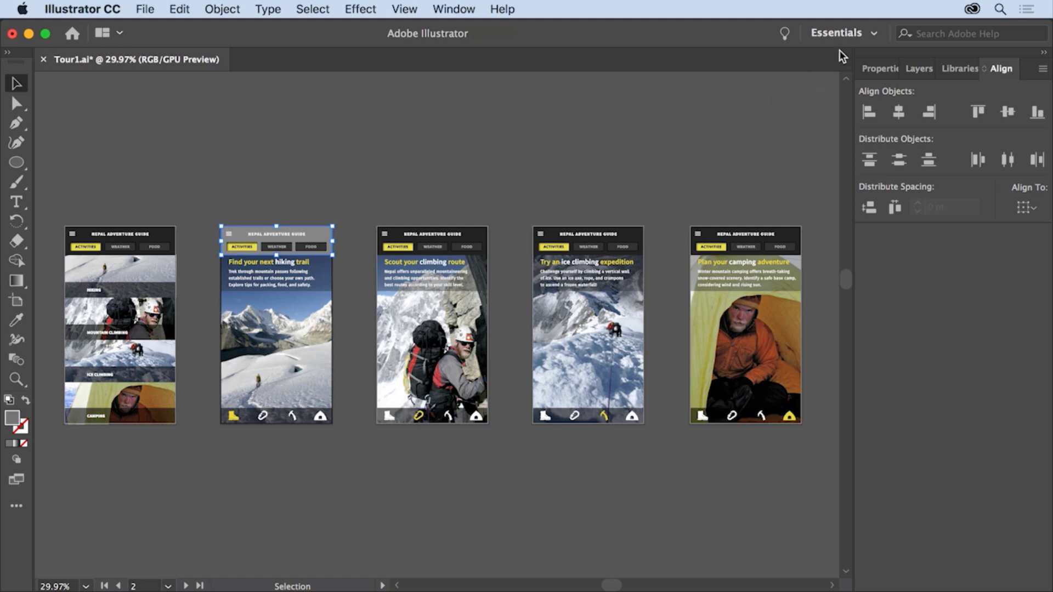
- Reset the Essentials workspace to its default panel arrangement
{"action": "left_click", "coordinate": [871, 33]}
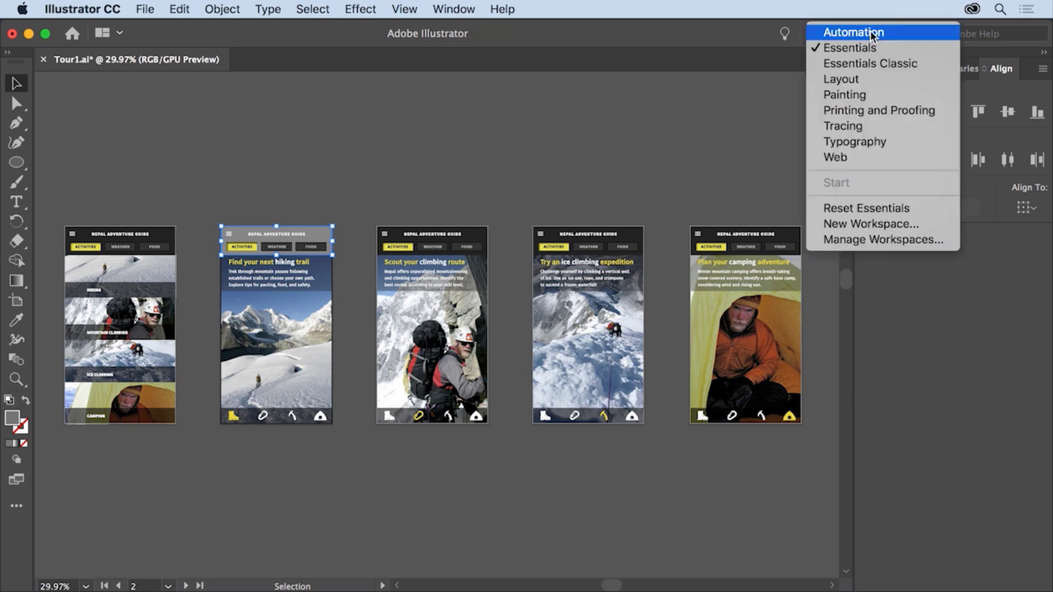
{"action": "left_click", "coordinate": [921, 209]}
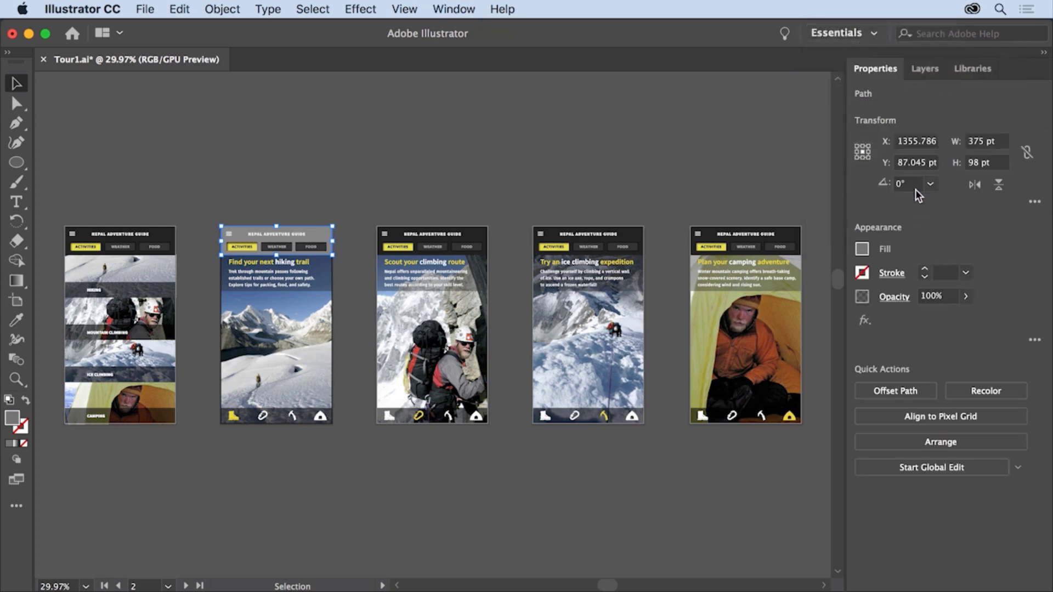
{"action": "left_click", "coordinate": [866, 37]}
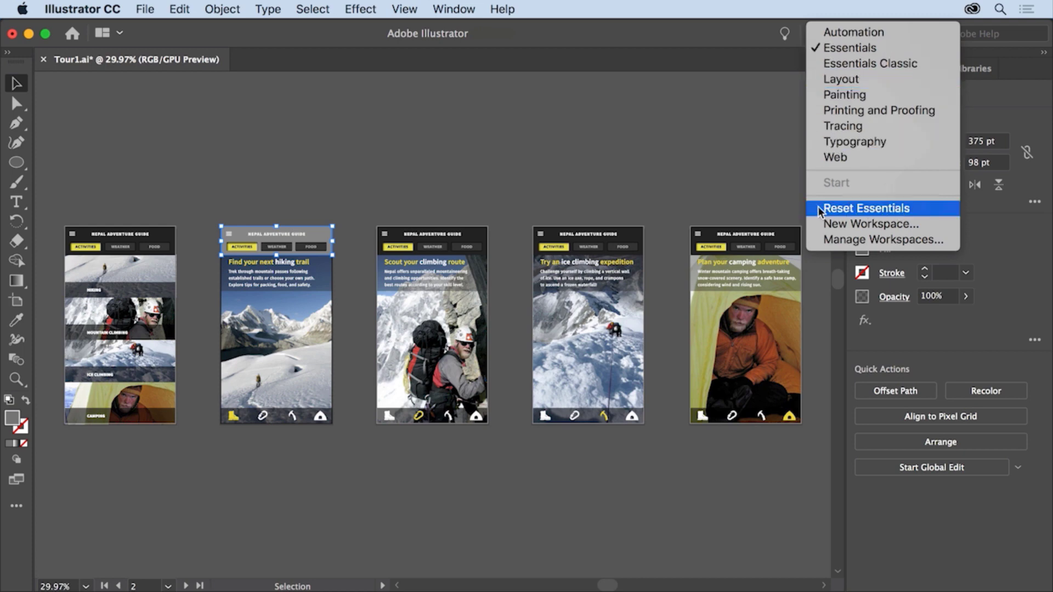
{"action": "left_click", "coordinate": [899, 211]}
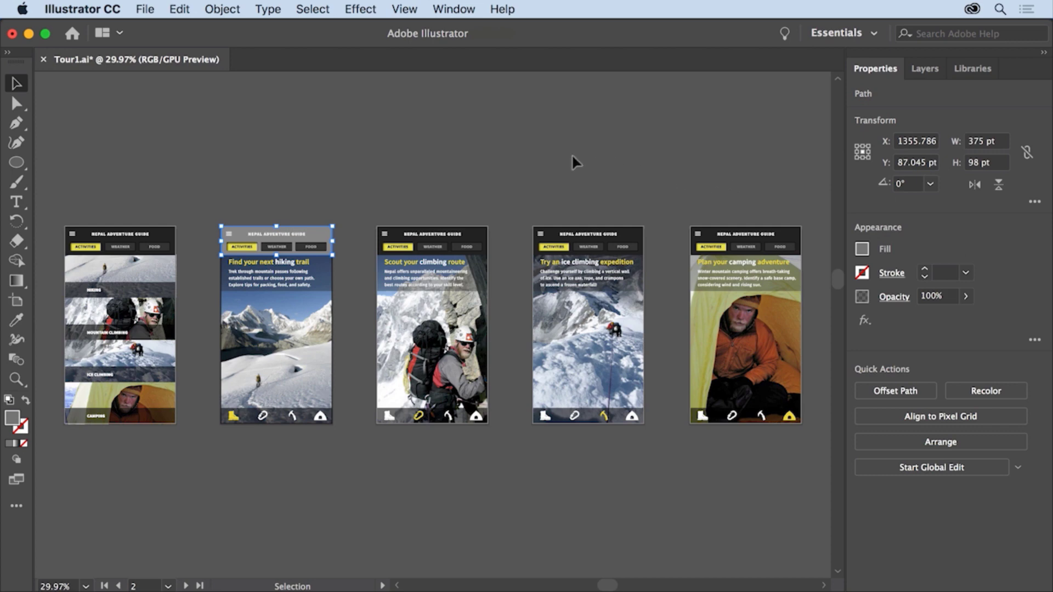
- Close Tour1.ai without saving its changes
{"action": "left_click", "coordinate": [145, 9]}
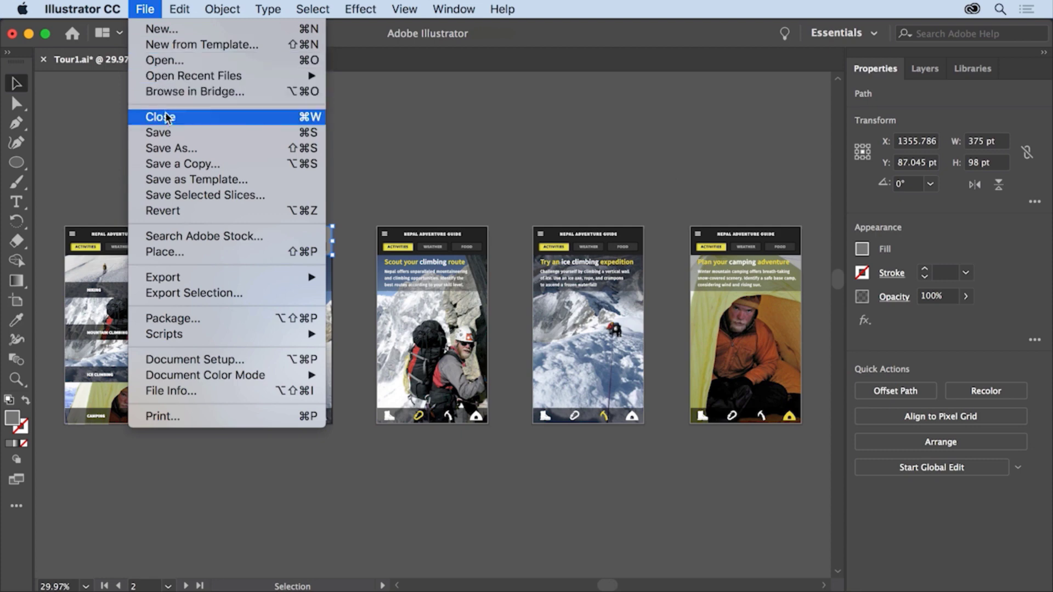
{"action": "left_click", "coordinate": [197, 117]}
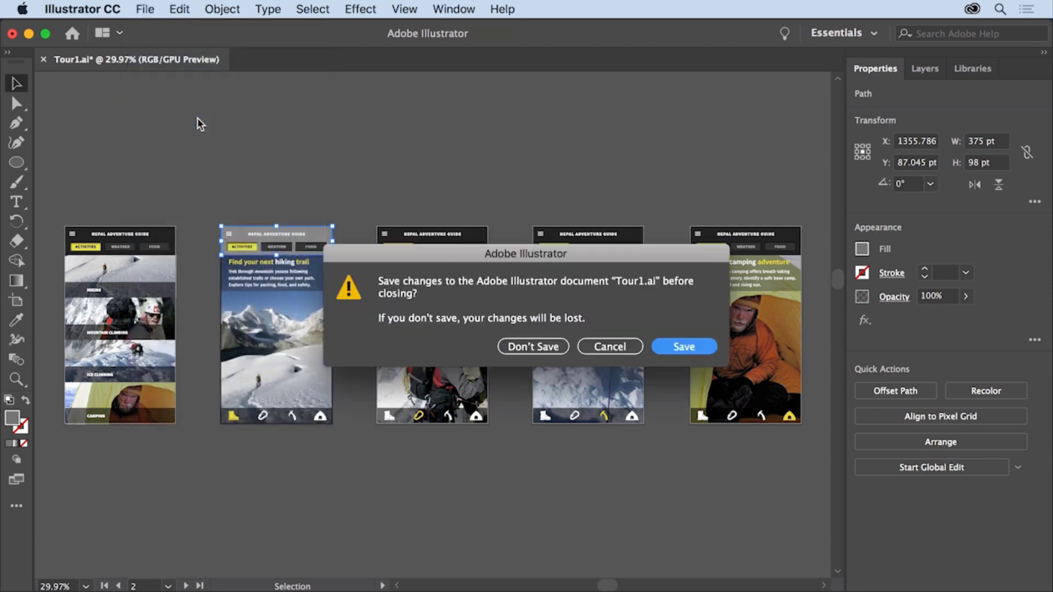
{"action": "left_click", "coordinate": [534, 347]}
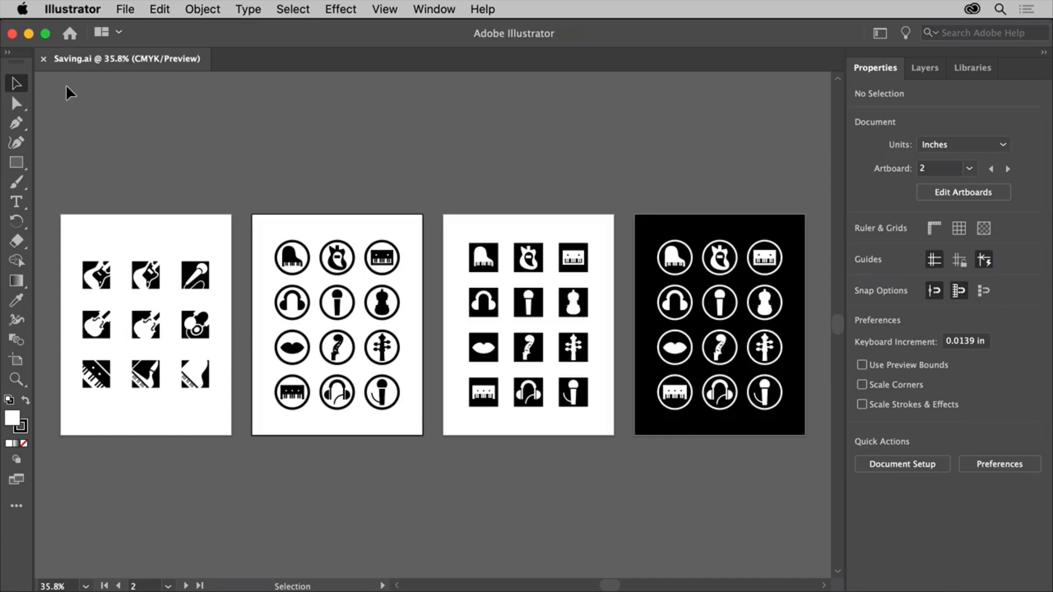
- Start saving Saving.ai under a new name, look at the cloud documents option, and return to saving on the computer
{"action": "left_click", "coordinate": [129, 12]}
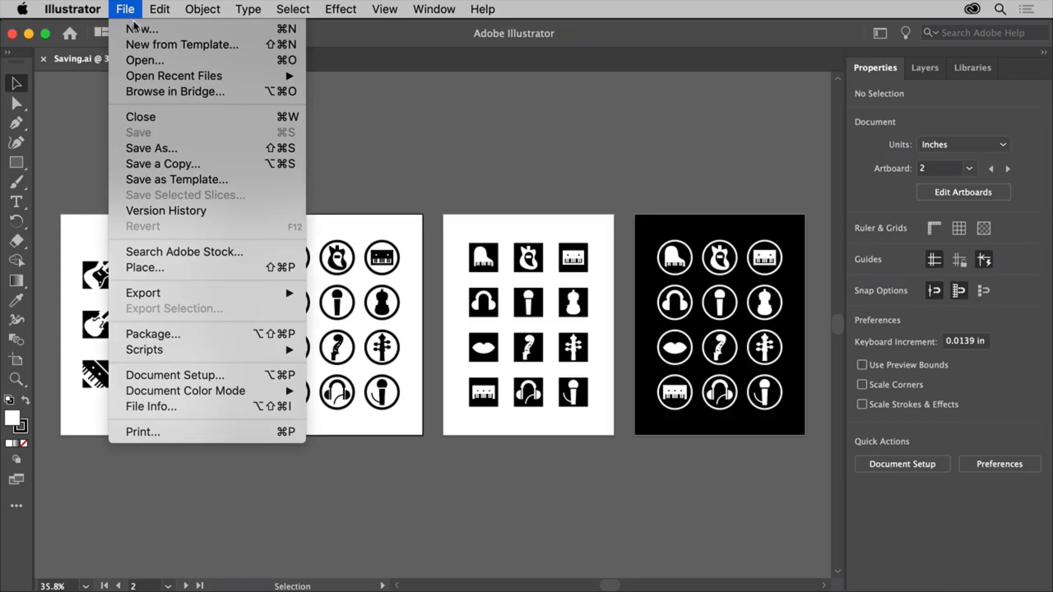
{"action": "left_click", "coordinate": [179, 151]}
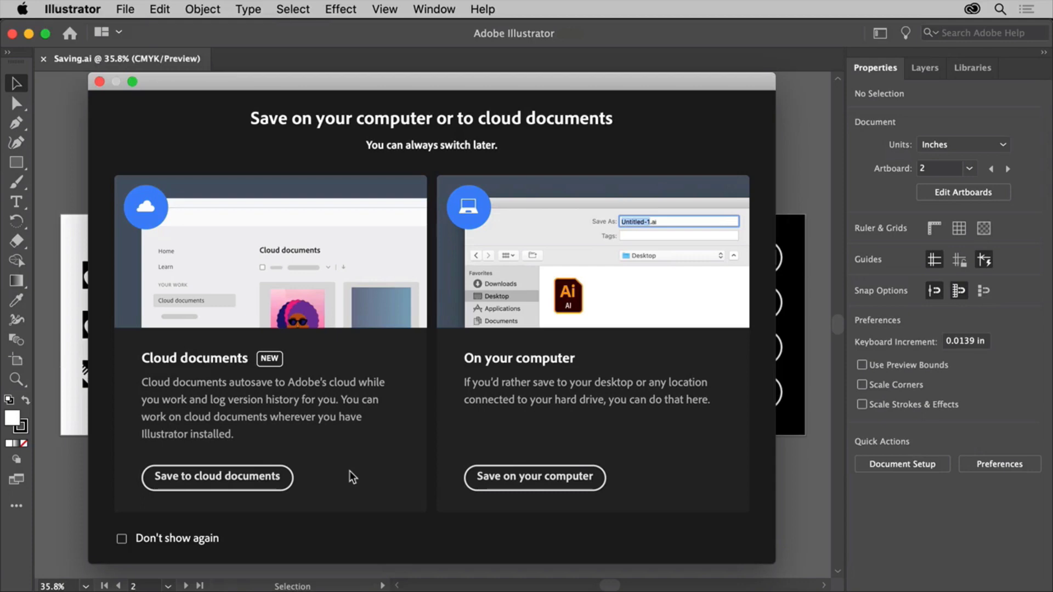
{"action": "left_click", "coordinate": [584, 485]}
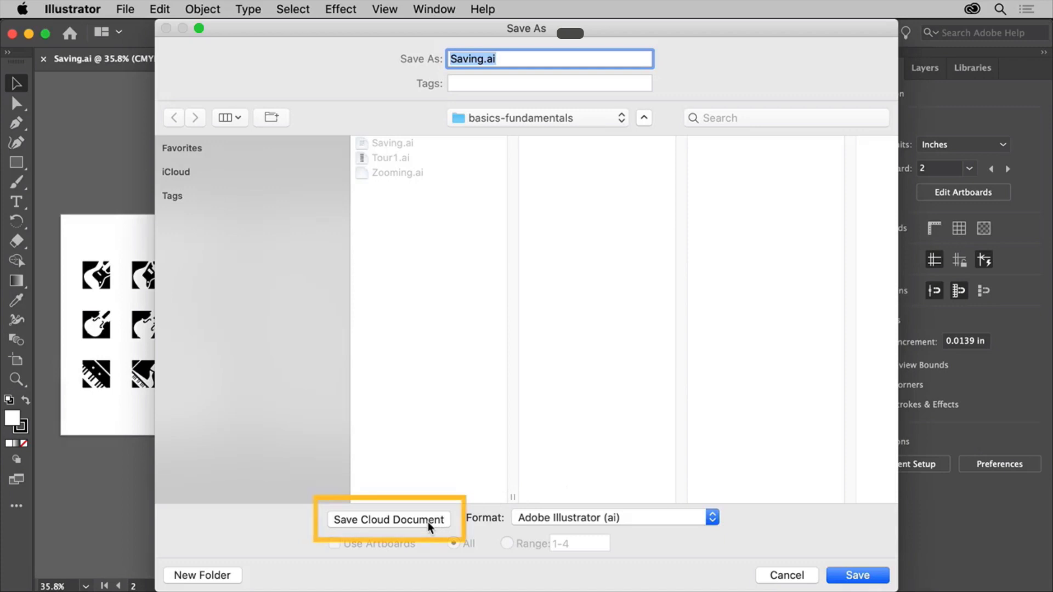
{"action": "left_click", "coordinate": [389, 520]}
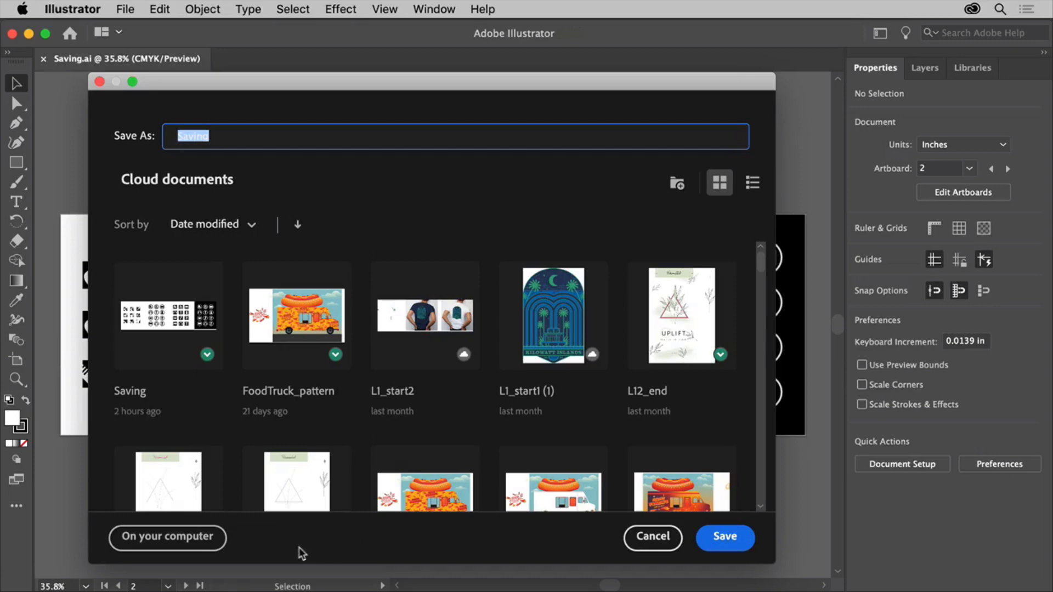
{"action": "left_click", "coordinate": [200, 540]}
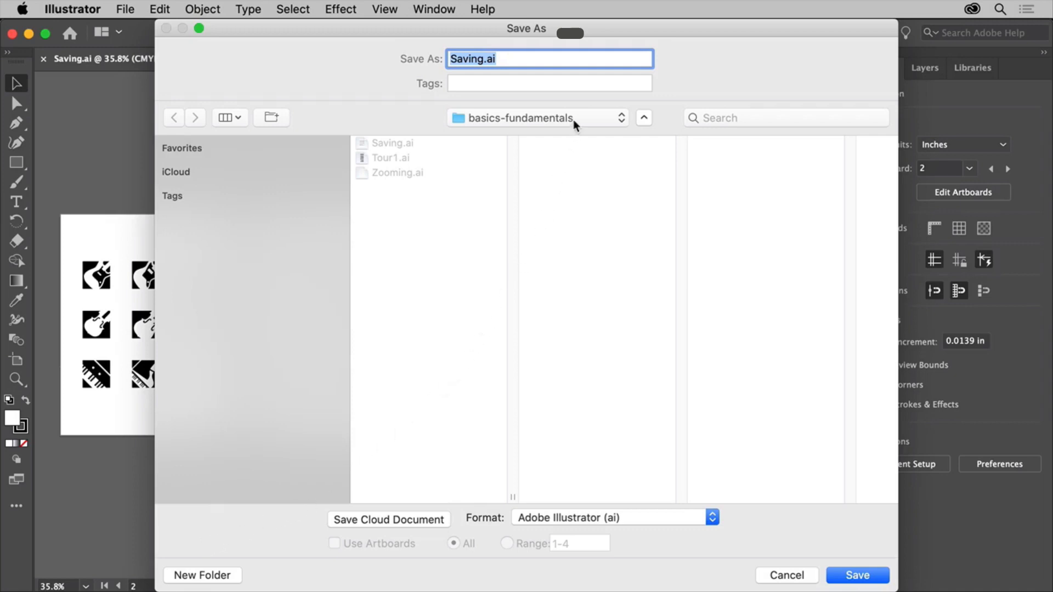
- Save the document as Saving-v2.ai in Adobe Illustrator (ai) format in the basics-fundamentals folder, keeping the default Illustrator 2020 options
{"action": "left_click", "coordinate": [482, 59]}
{"action": "type", "text": "-v2"}
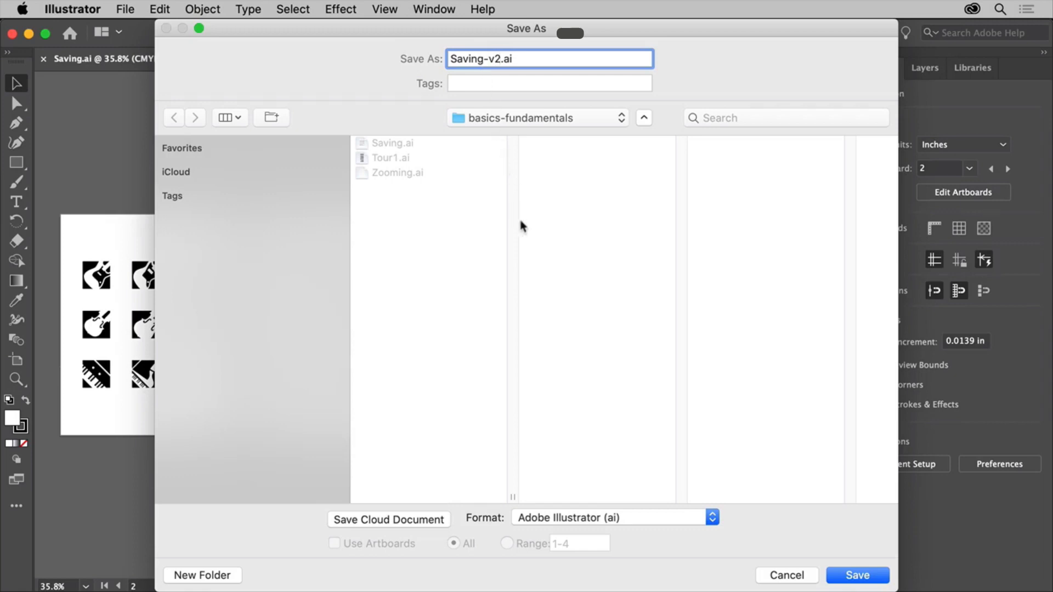
{"action": "left_click", "coordinate": [646, 516]}
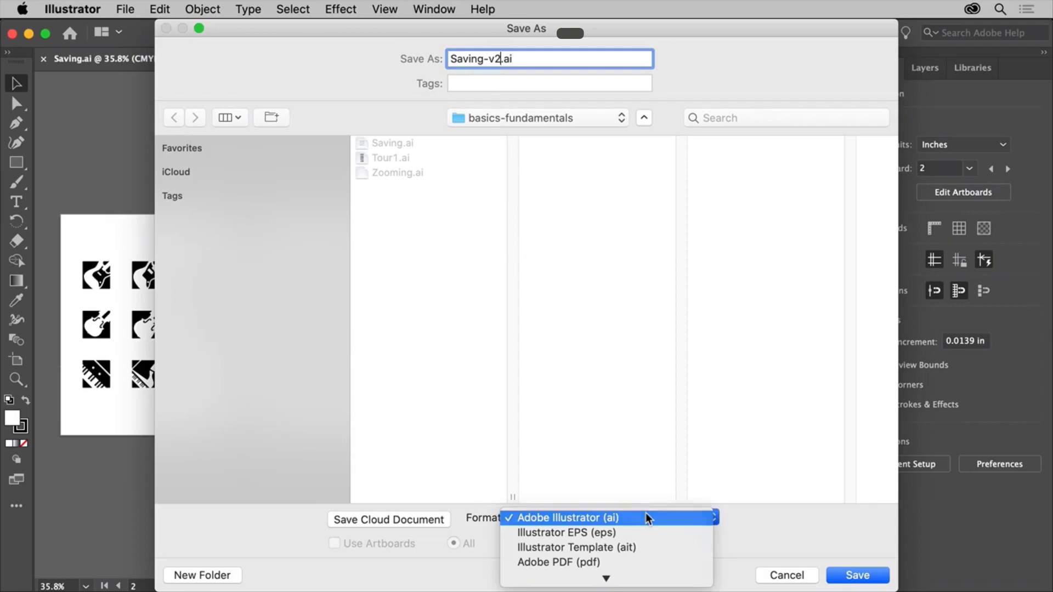
{"action": "left_click", "coordinate": [646, 514]}
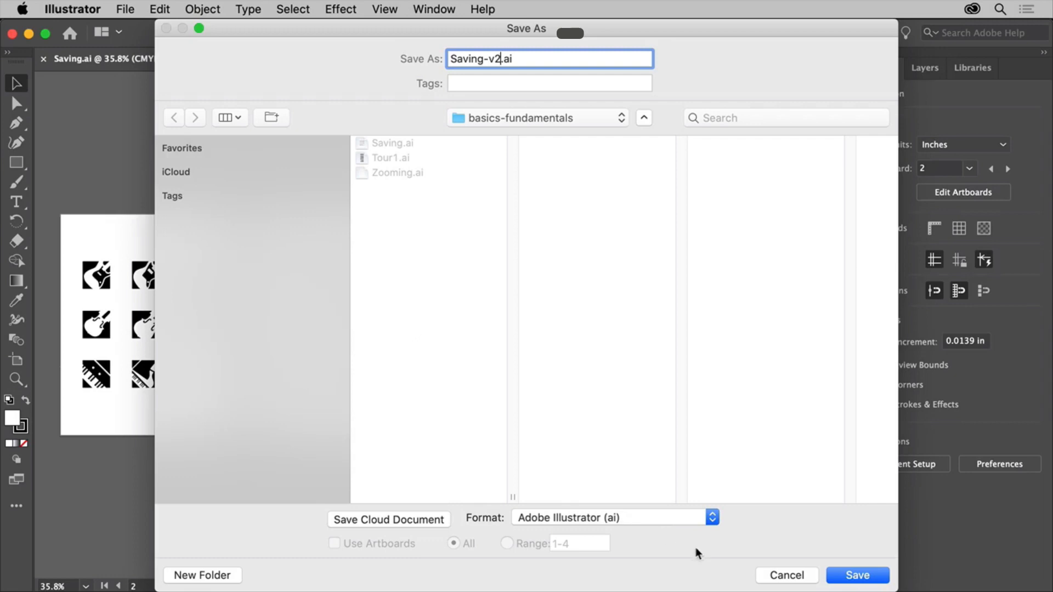
{"action": "left_click", "coordinate": [861, 577]}
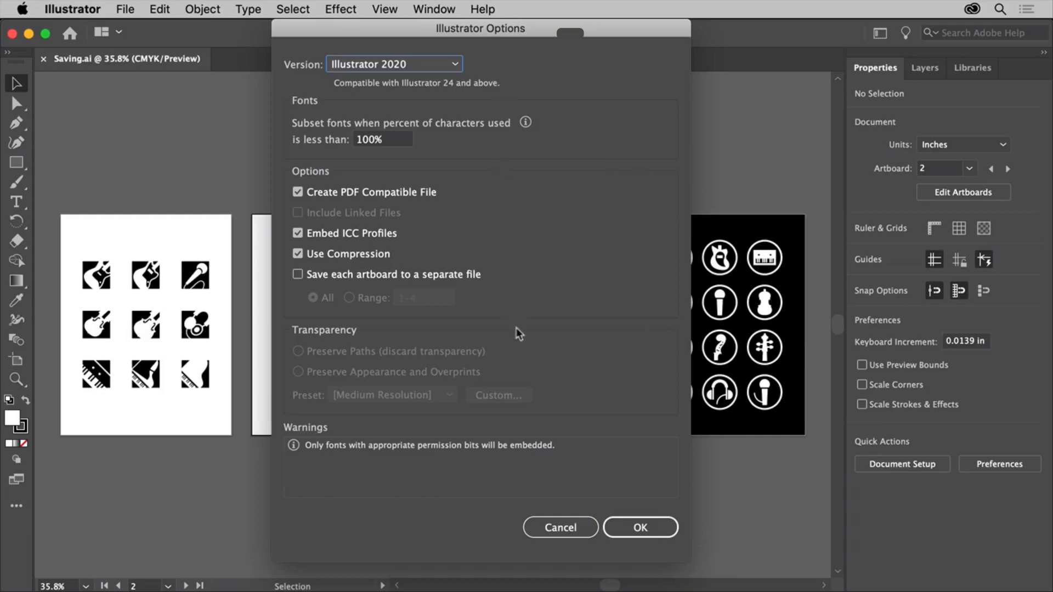
{"action": "left_click", "coordinate": [639, 528]}
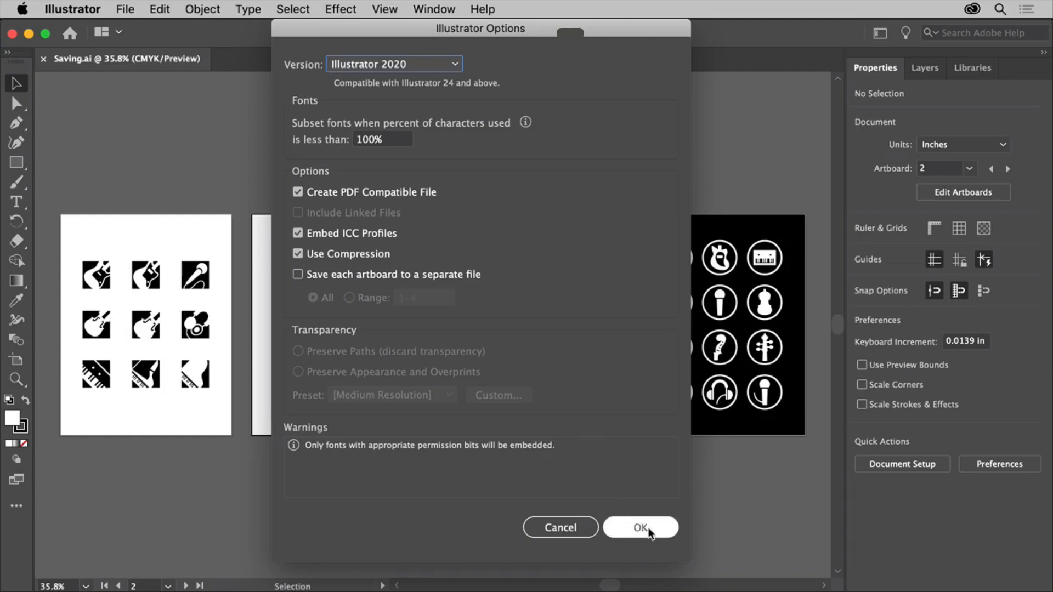
{"action": "left_click", "coordinate": [648, 529]}
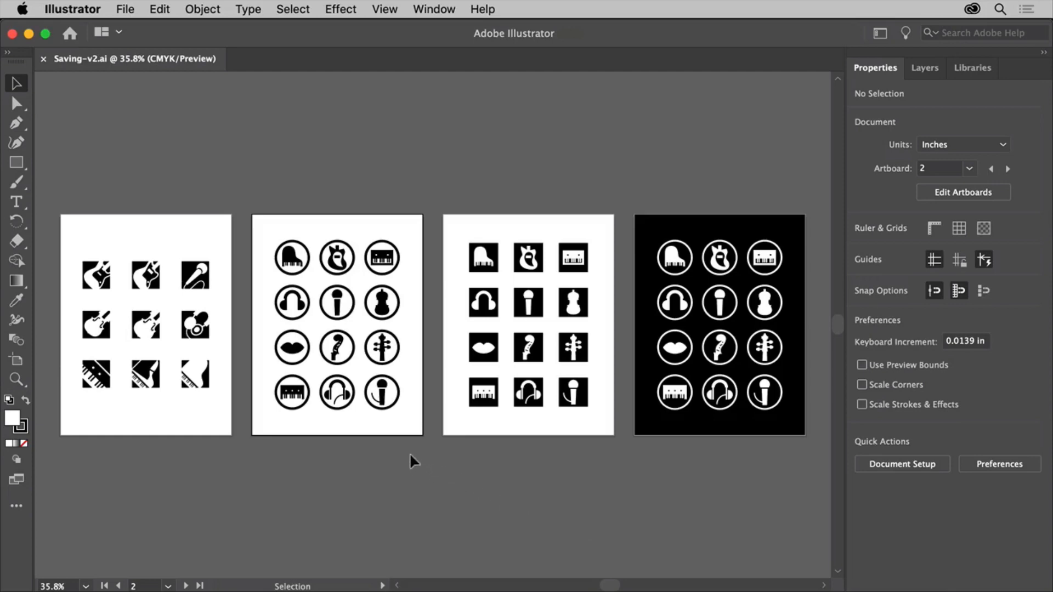
- Select the circled microphone icon in the last row of the second artboard, and clear the selection
{"action": "left_click", "coordinate": [386, 395]}
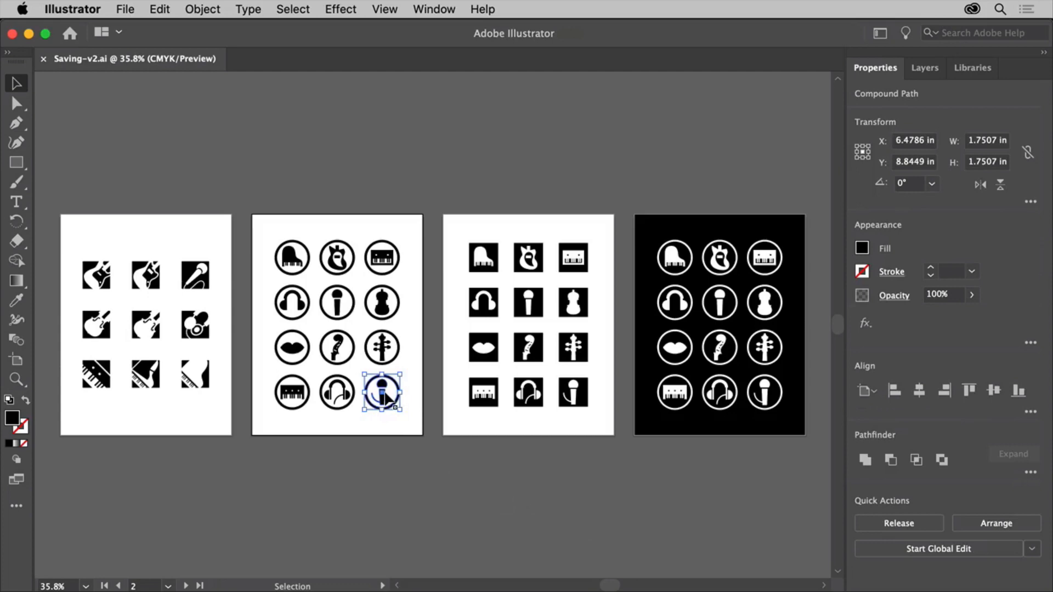
{"action": "left_click", "coordinate": [393, 456]}
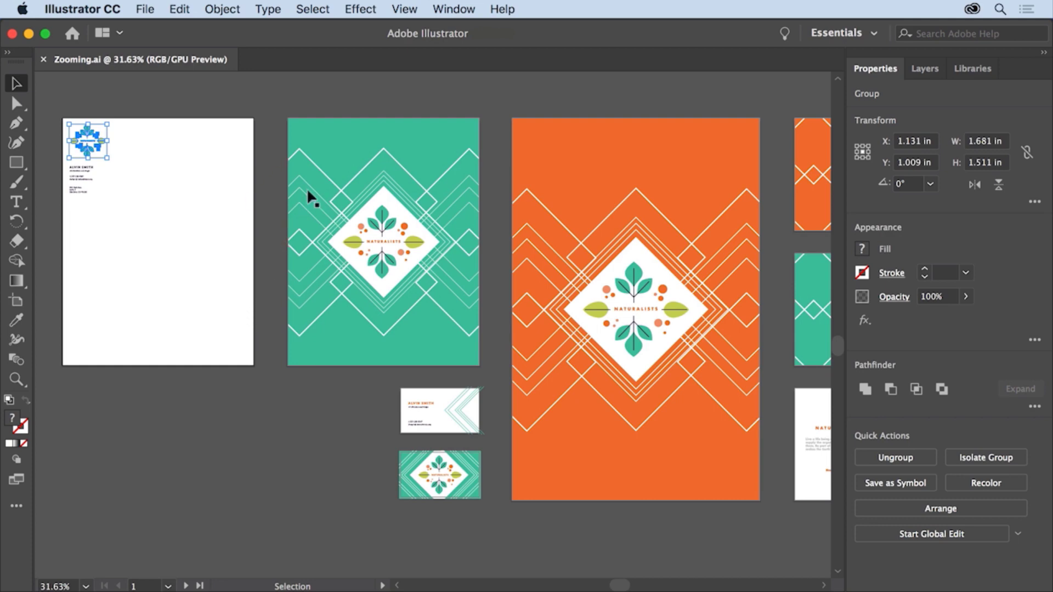
- Fit the letterhead artboard in the window, and use the Hand tool to move across to the business cards and orange artboard
{"action": "left_click", "coordinate": [406, 10]}
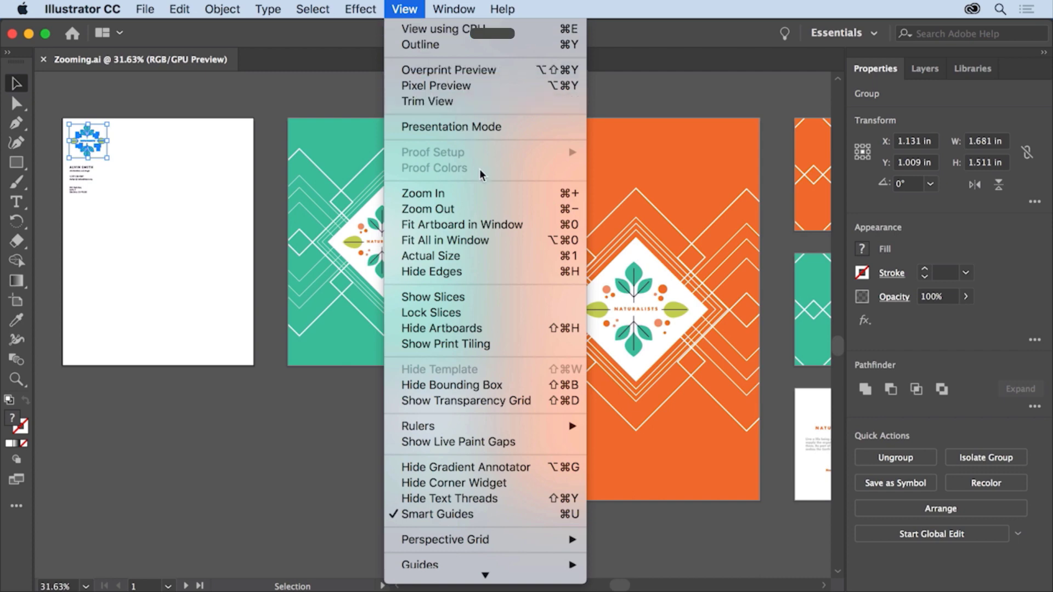
{"action": "left_click", "coordinate": [531, 226]}
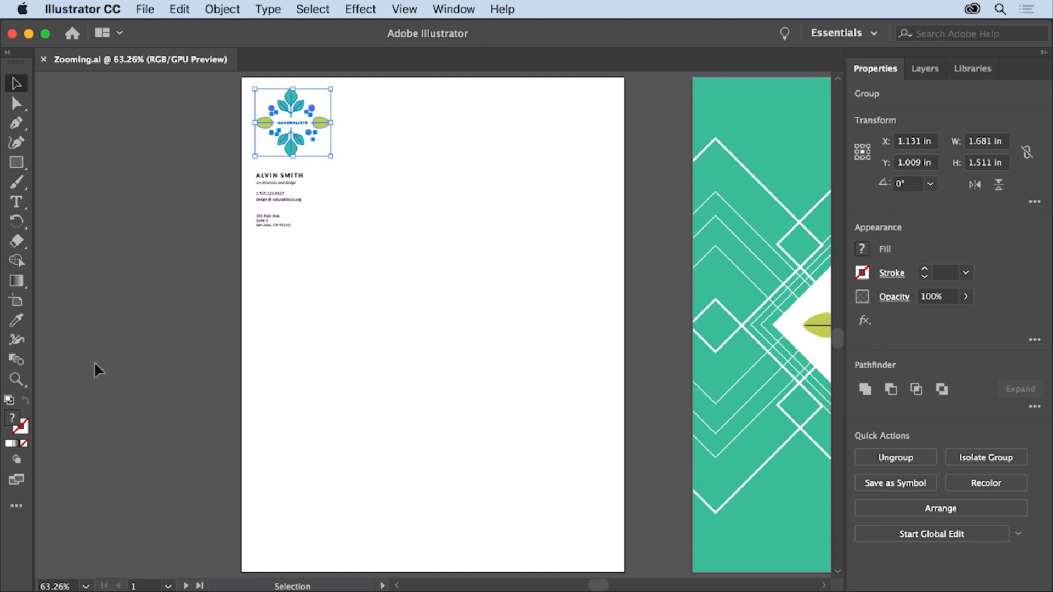
{"action": "left_click", "coordinate": [16, 379]}
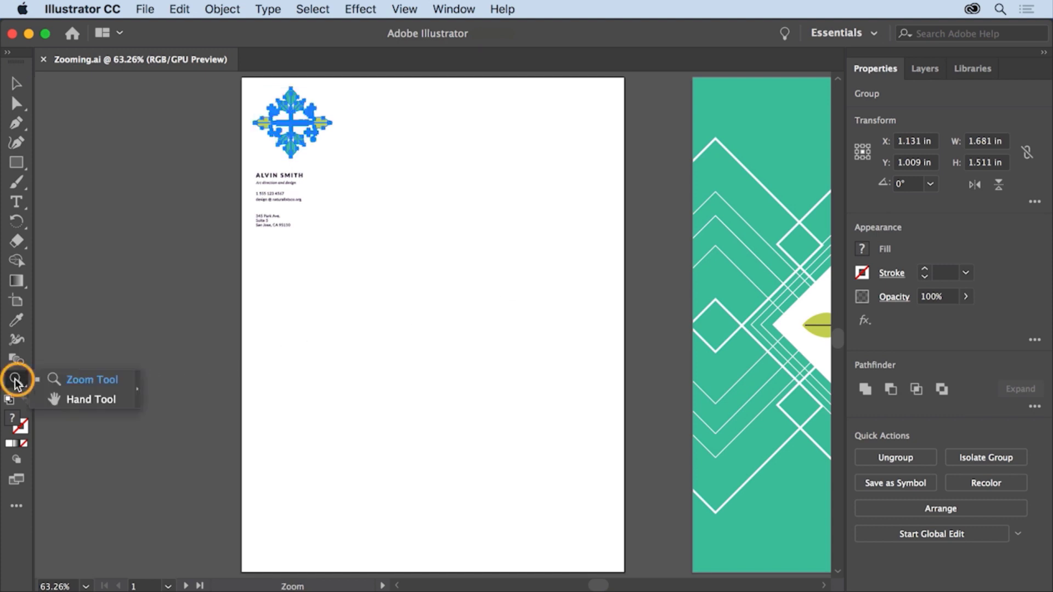
{"action": "left_click", "coordinate": [98, 400]}
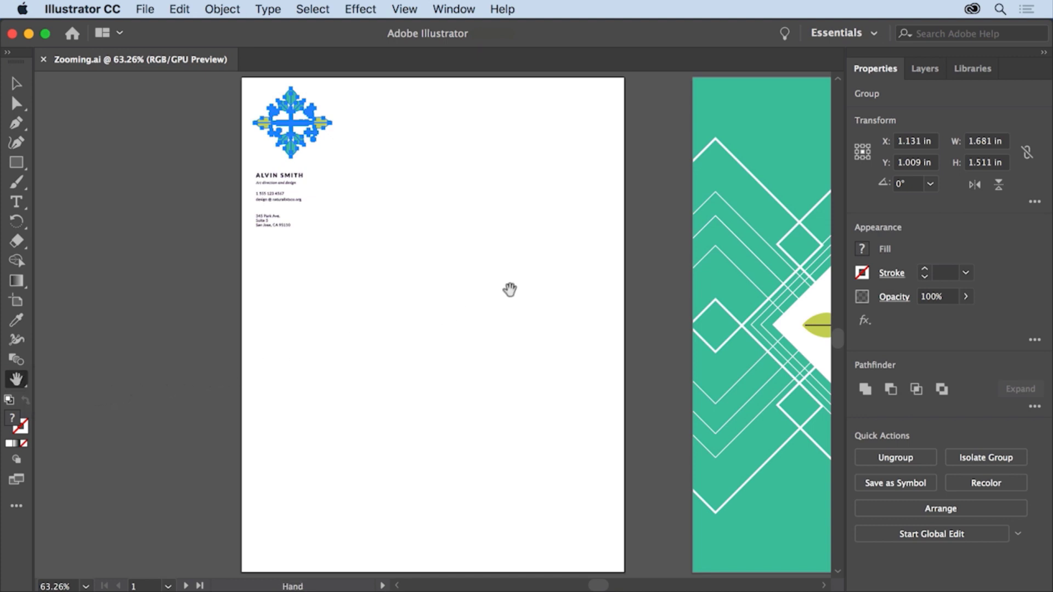
{"action": "left_click_drag", "start_coordinate": [510, 291], "coordinate": [62, 274]}
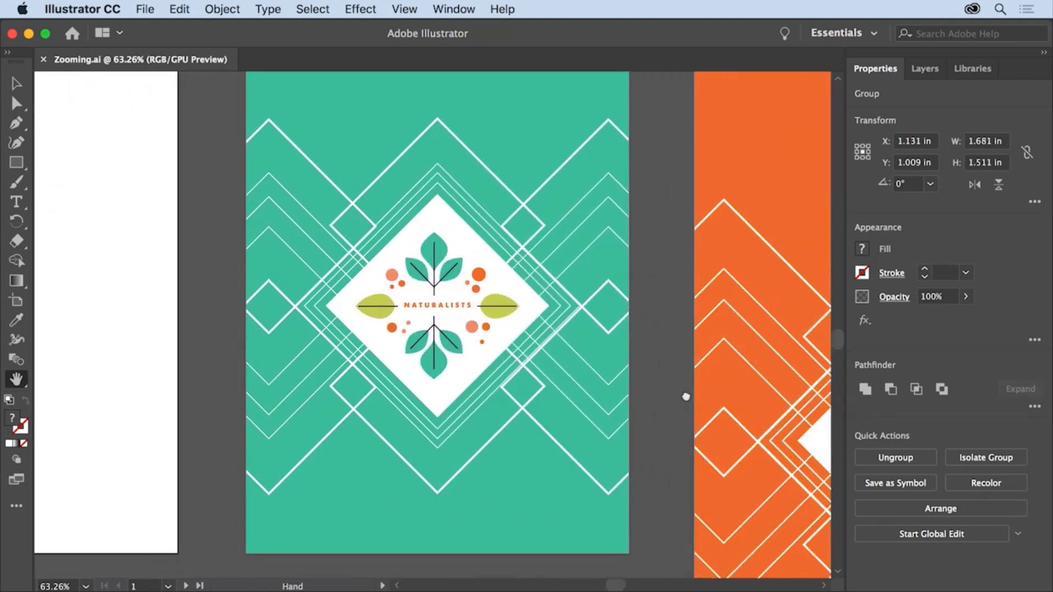
{"action": "left_click_drag", "start_coordinate": [687, 397], "coordinate": [338, 104]}
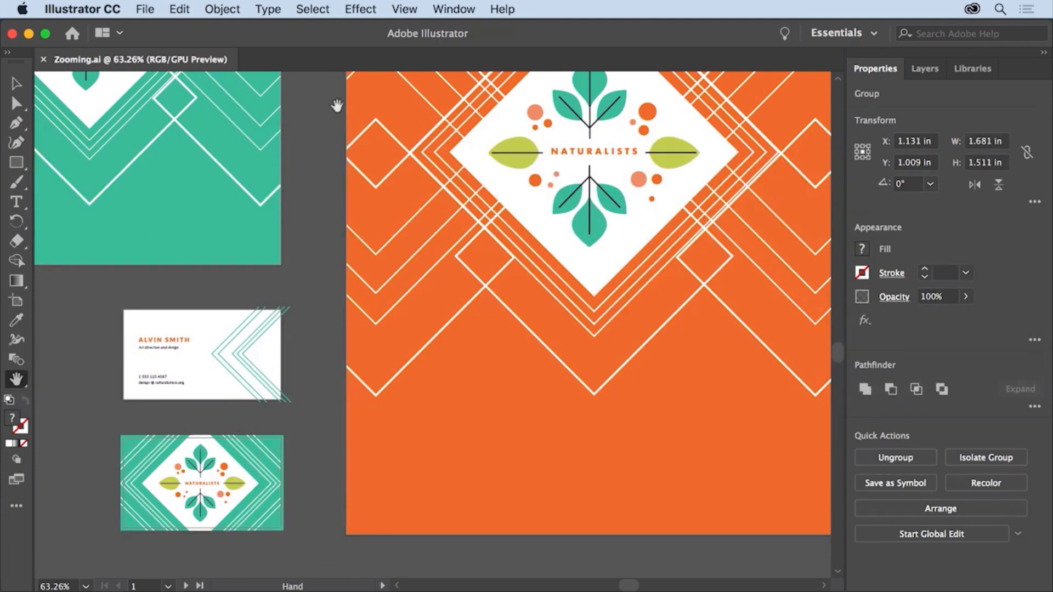
- Fit all artboards in the window and deselect the logo group on the letterhead
{"action": "left_click", "coordinate": [404, 9]}
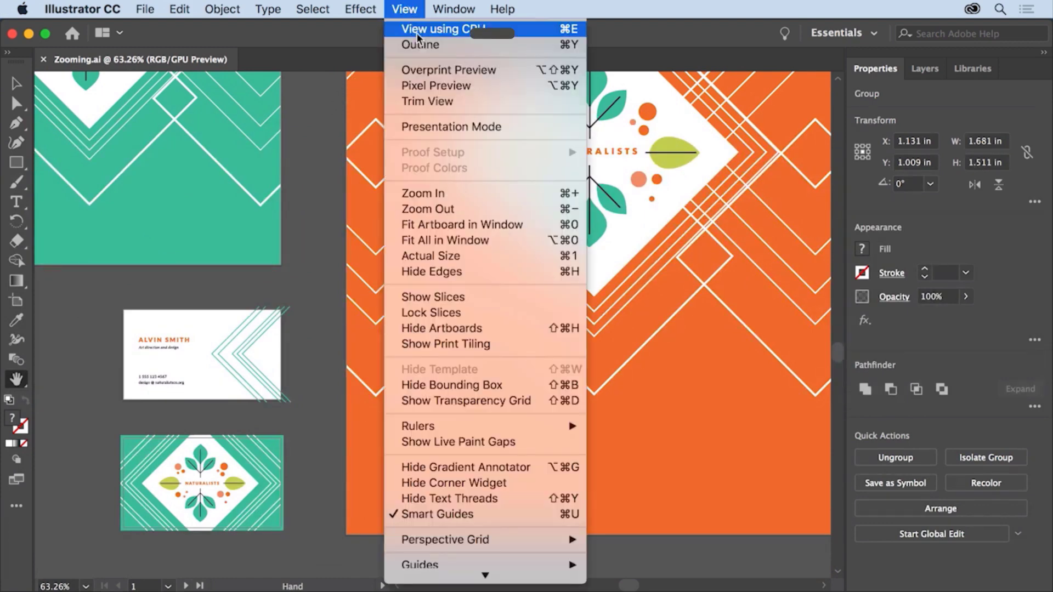
{"action": "left_click", "coordinate": [495, 240]}
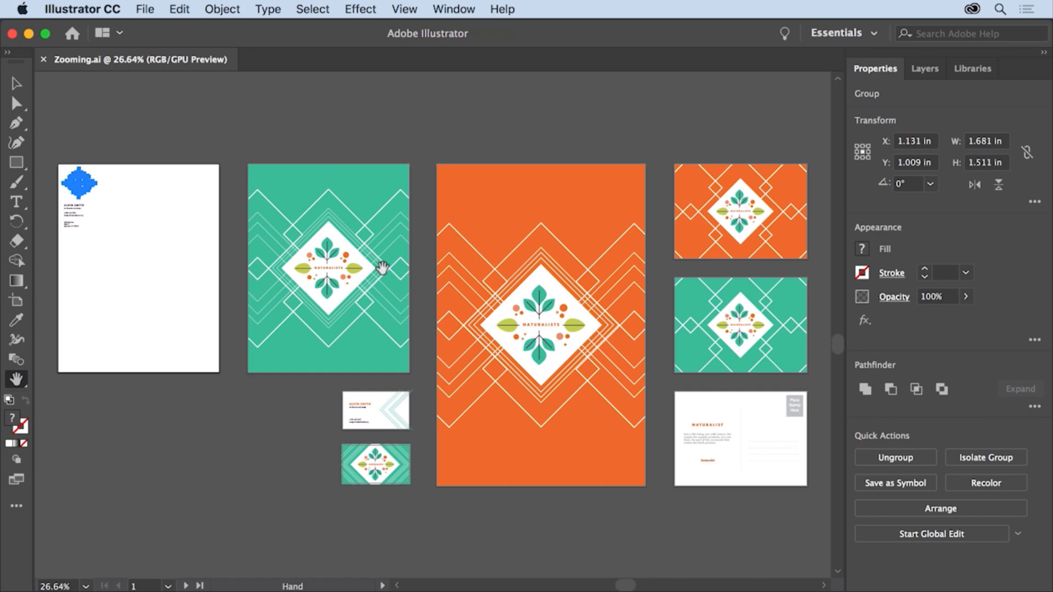
{"action": "left_click", "coordinate": [325, 11]}
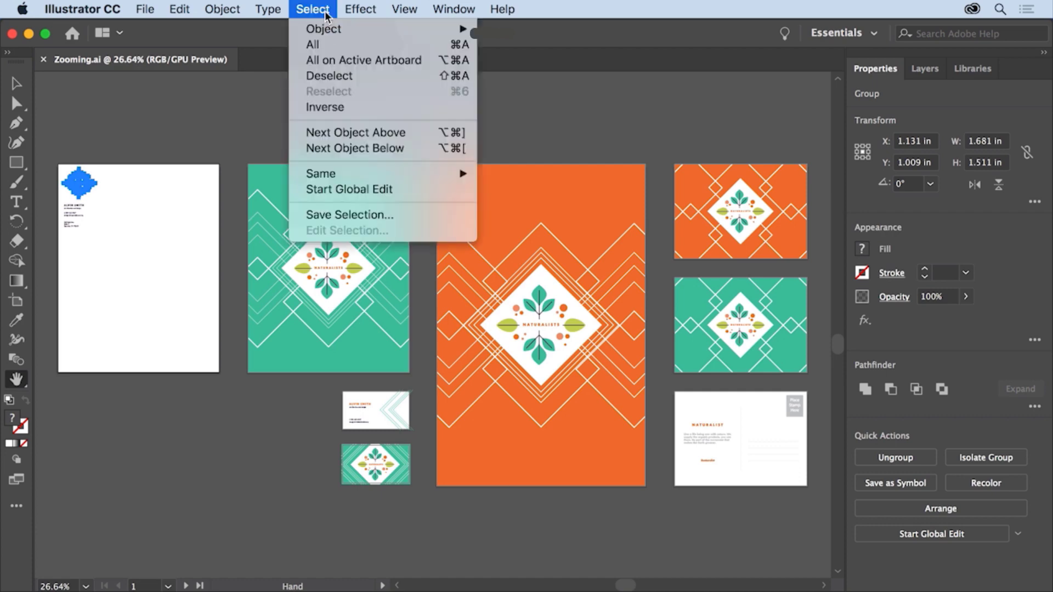
{"action": "left_click", "coordinate": [354, 78]}
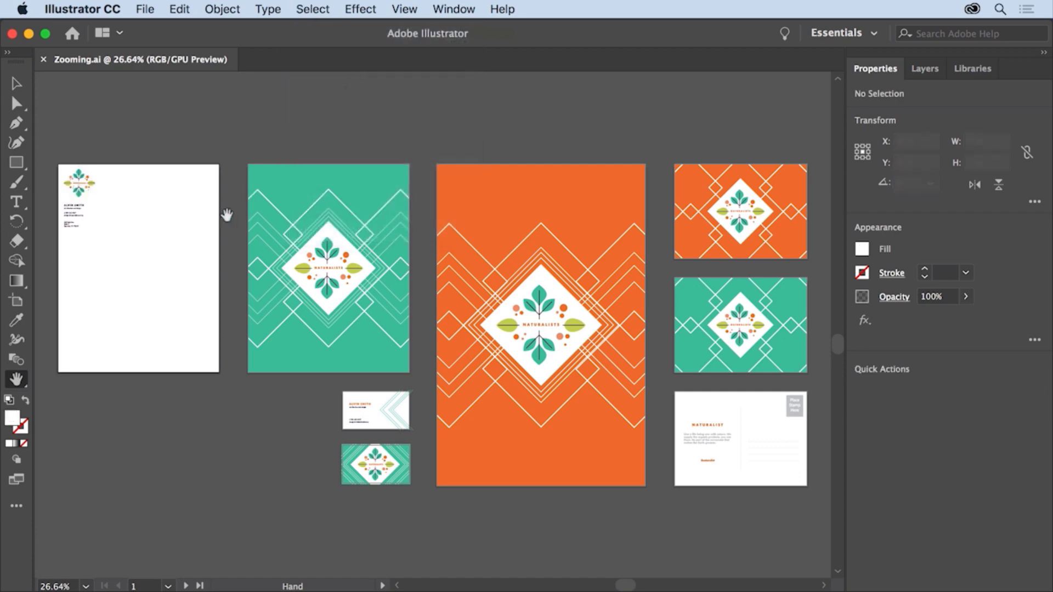
- Zoom in on the business cards with the Zoom tool, up to 66.67%
{"action": "left_click", "coordinate": [18, 379]}
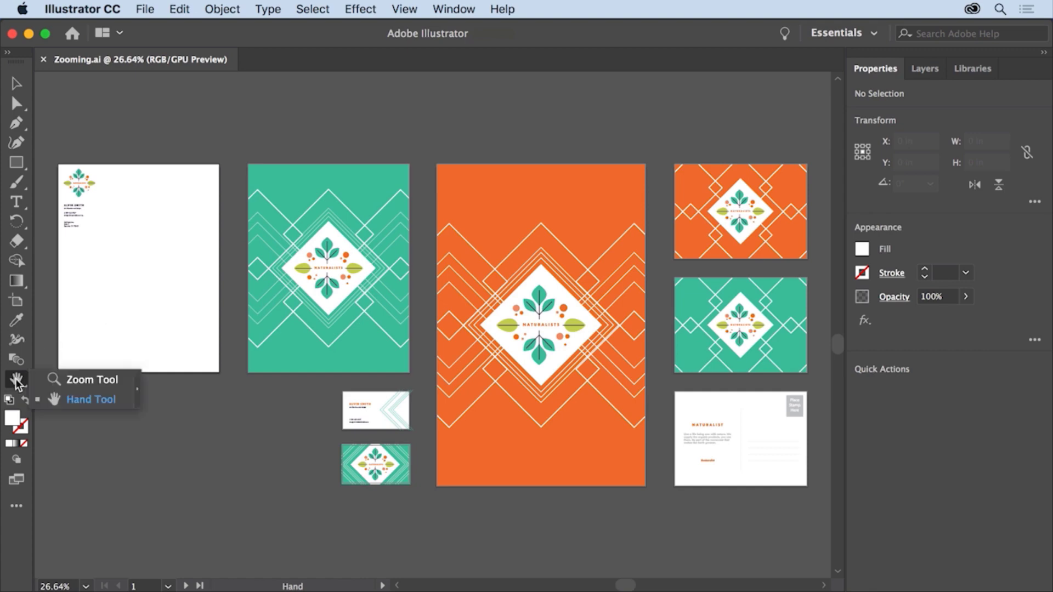
{"action": "left_click", "coordinate": [105, 382]}
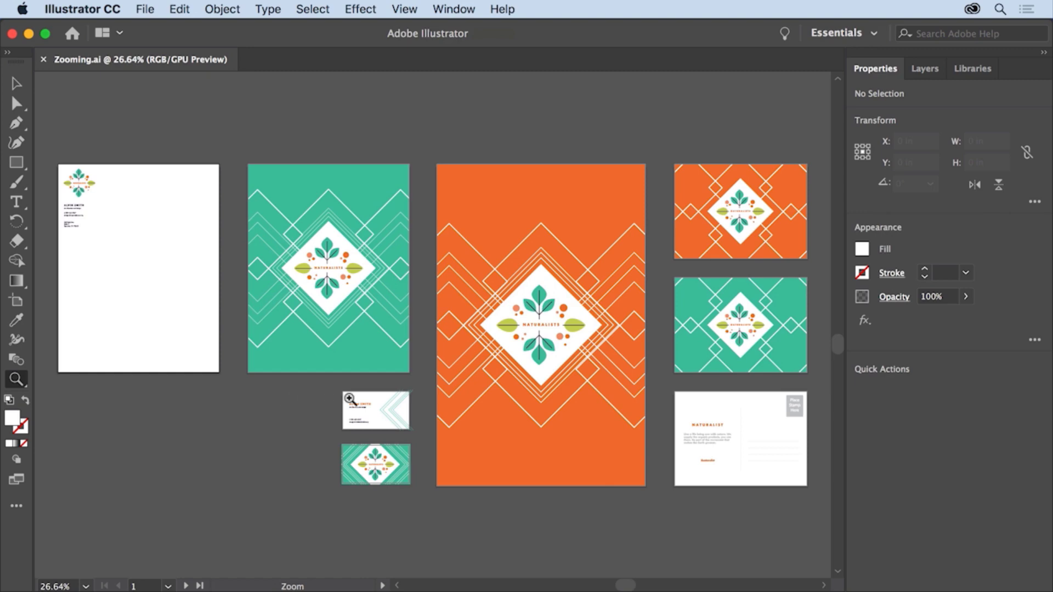
{"action": "left_click", "coordinate": [519, 324]}
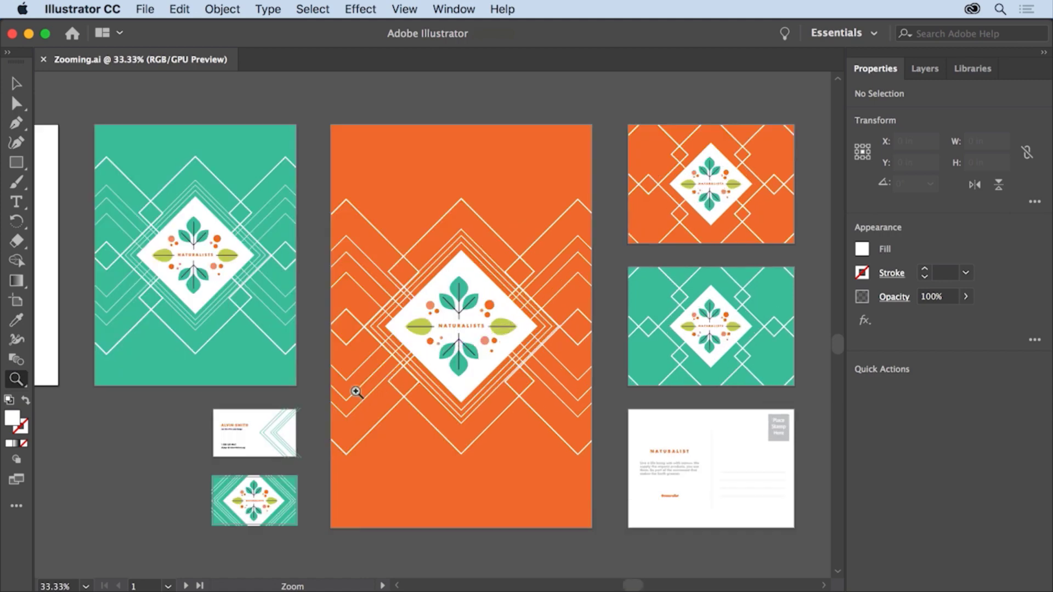
{"action": "left_click", "coordinate": [259, 421]}
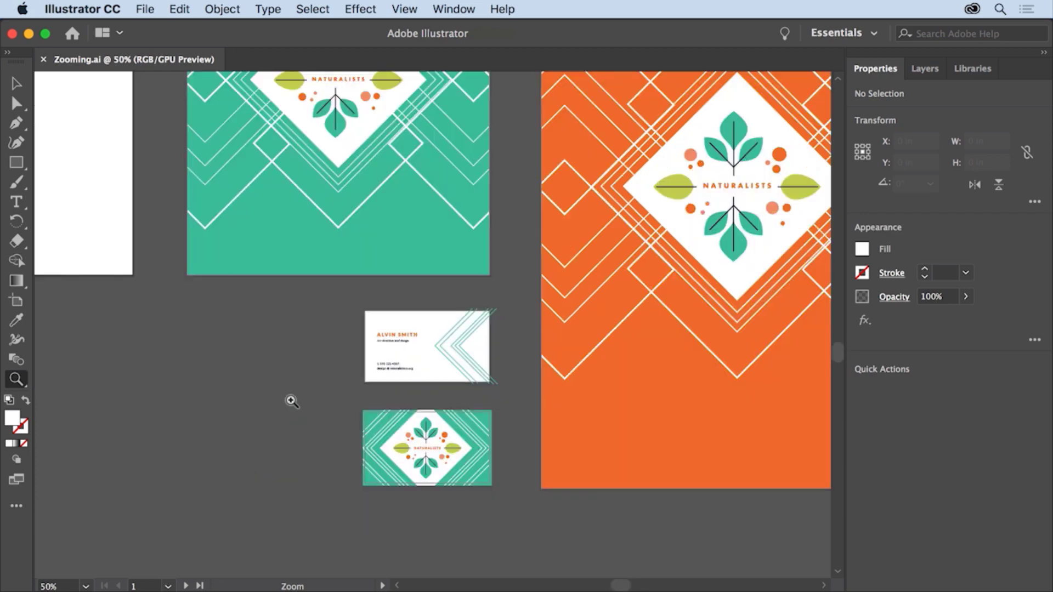
{"action": "left_click", "coordinate": [411, 347]}
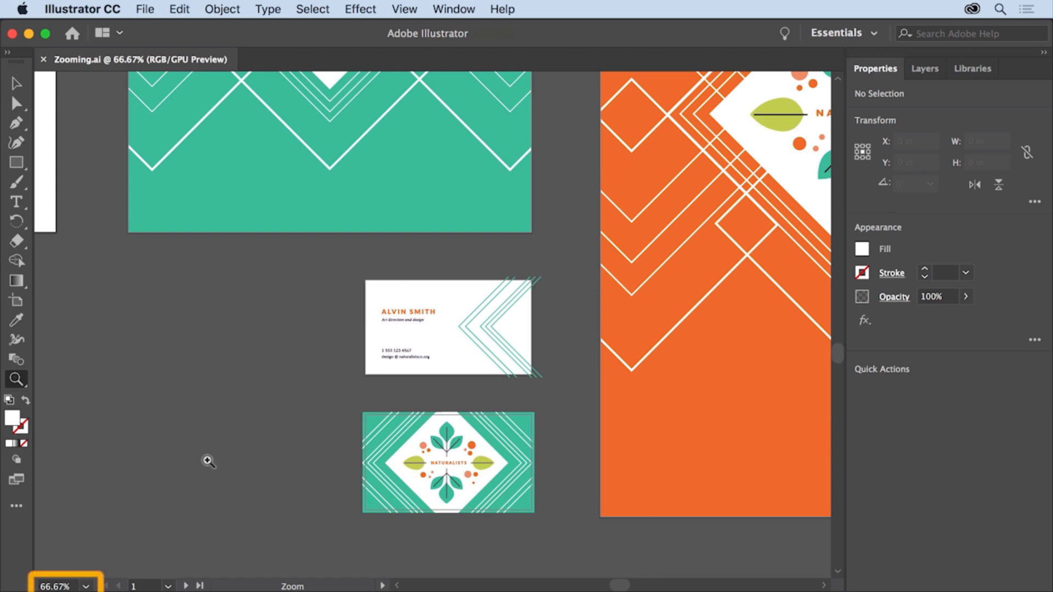
- Look through the preset zoom levels and set the document view to 100%
{"action": "left_click", "coordinate": [84, 586]}
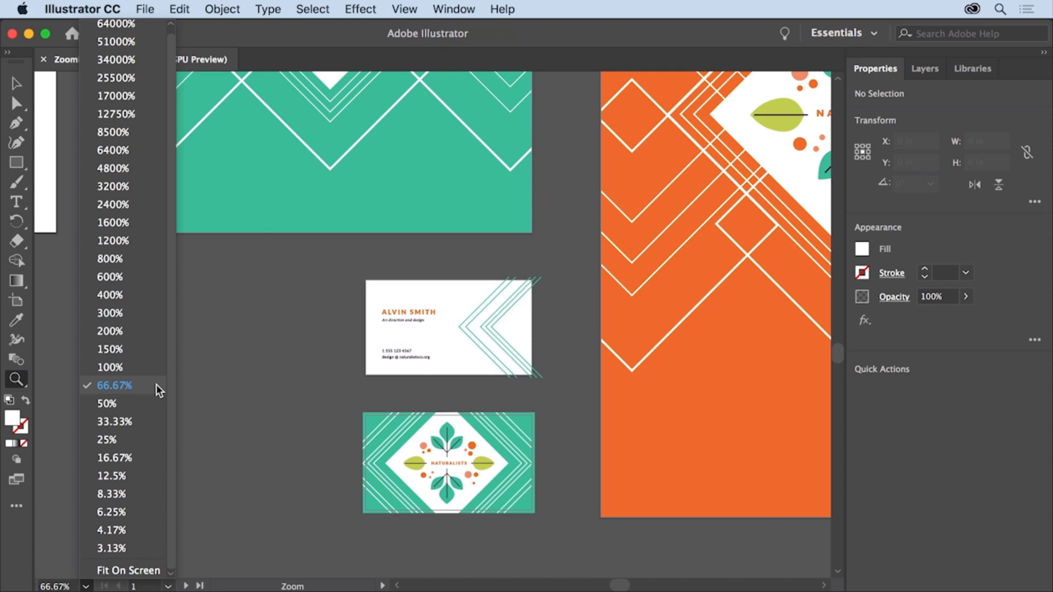
{"action": "scroll", "coordinate": [153, 165], "scroll_direction": "up", "scroll_amount": 1}
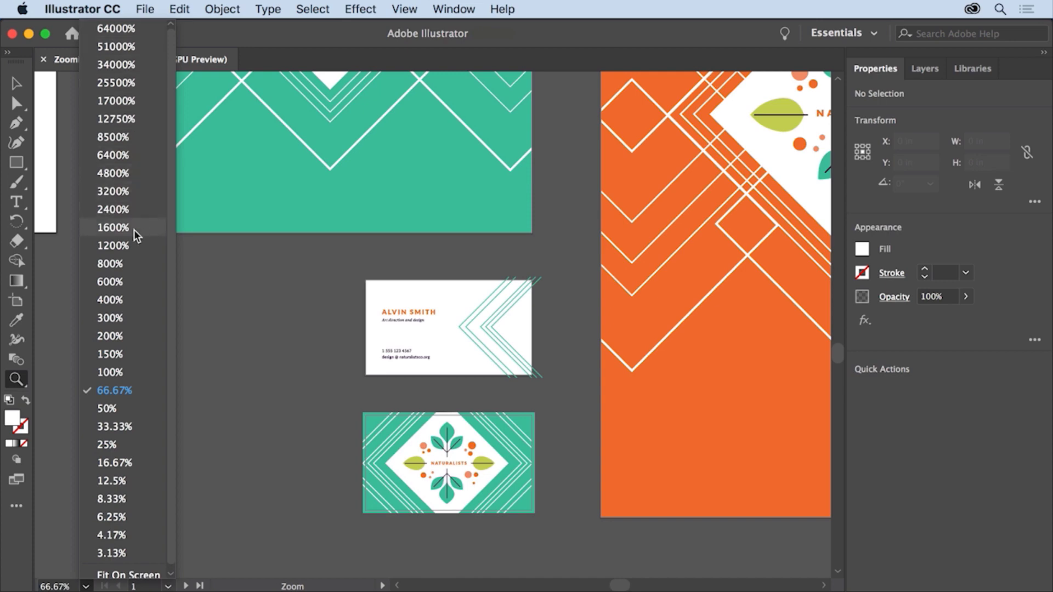
{"action": "left_click", "coordinate": [125, 372]}
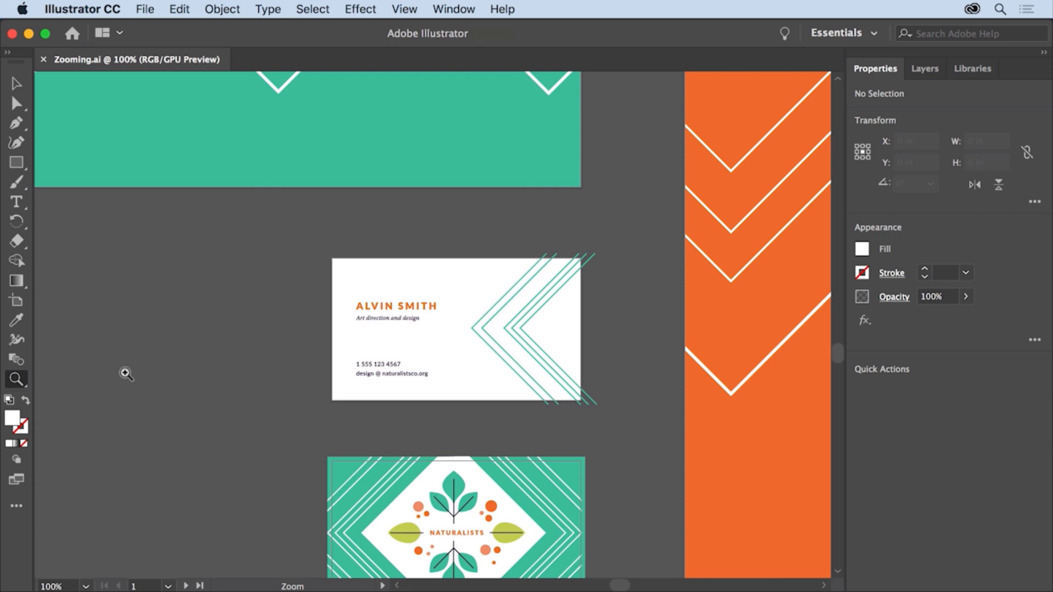
- Zoom out from the business cards in stages with the Zoom tool, down to 25%
{"action": "left_click", "coordinate": [449, 284], "text": "alt"}
{"action": "left_click", "coordinate": [422, 291], "text": "alt"}
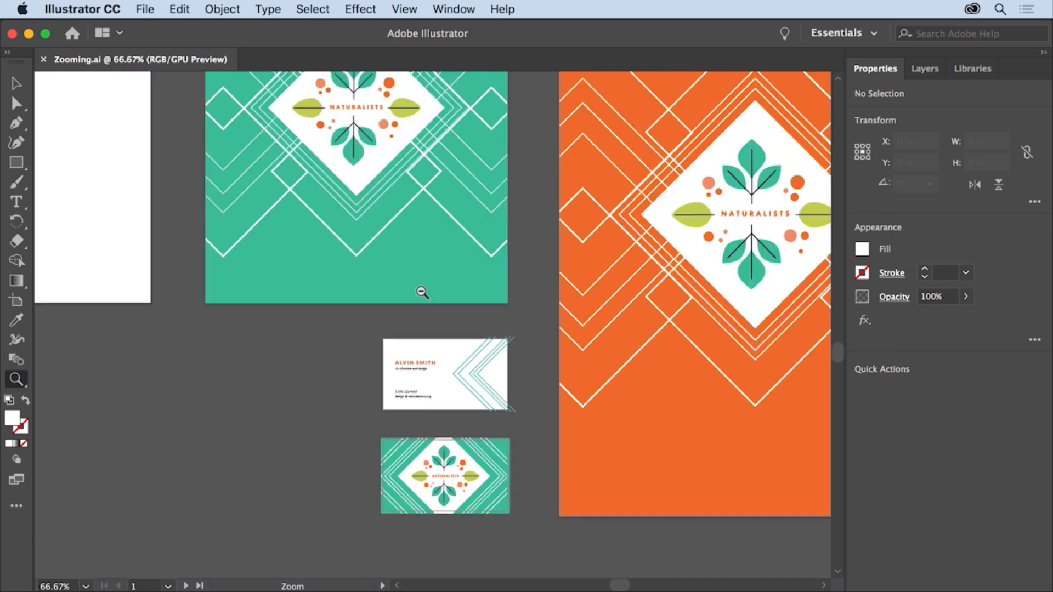
{"action": "left_click", "coordinate": [422, 292], "text": "alt"}
{"action": "left_click", "coordinate": [422, 292], "text": "alt"}
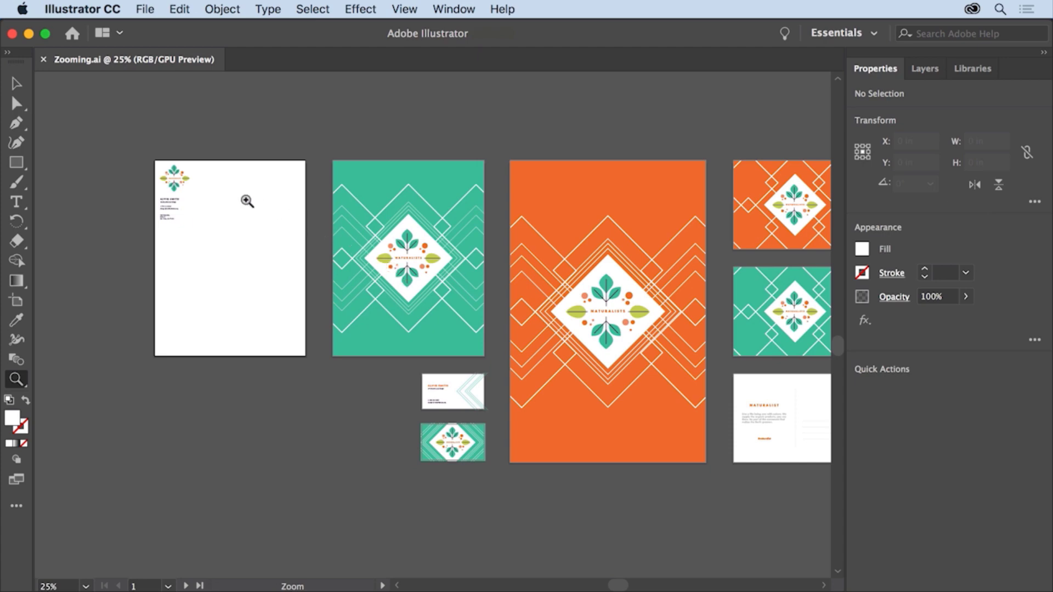
- Select the green business card artwork with the Selection tool and zoom in one level on it
{"action": "left_click", "coordinate": [18, 85]}
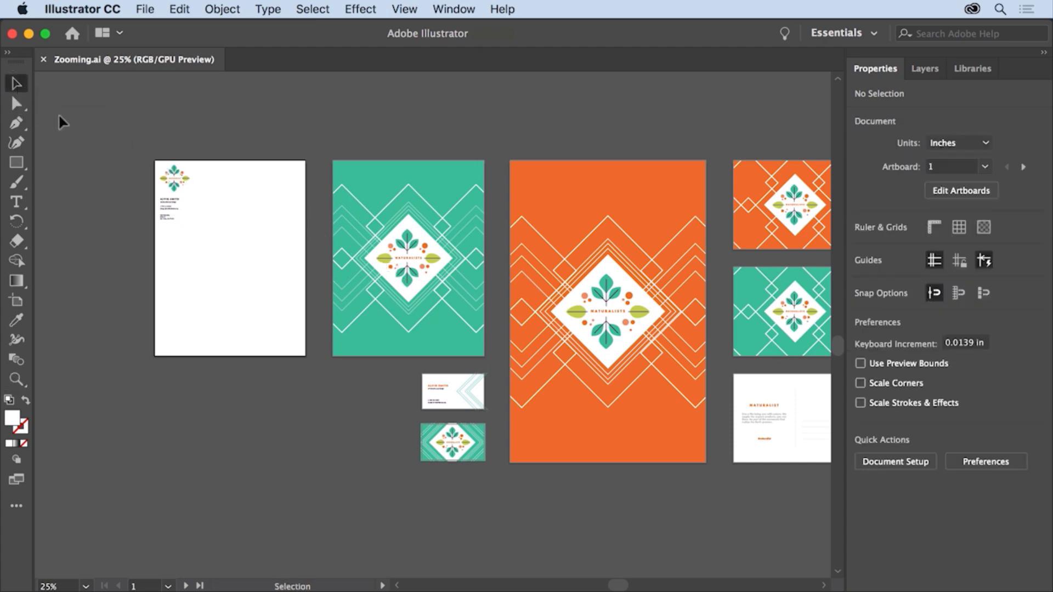
{"action": "left_click", "coordinate": [453, 449]}
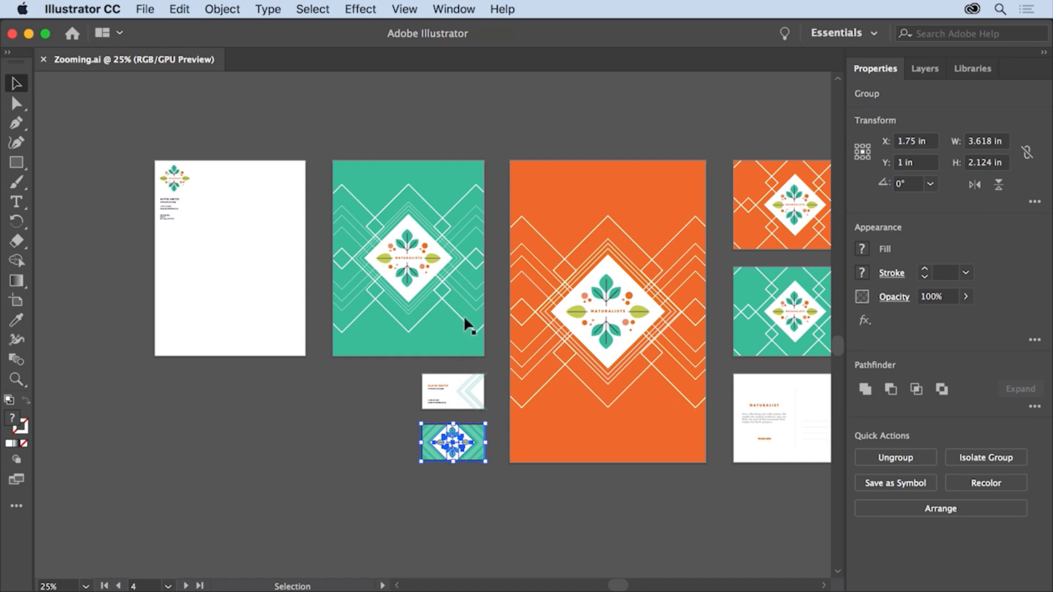
{"action": "left_click", "coordinate": [405, 9]}
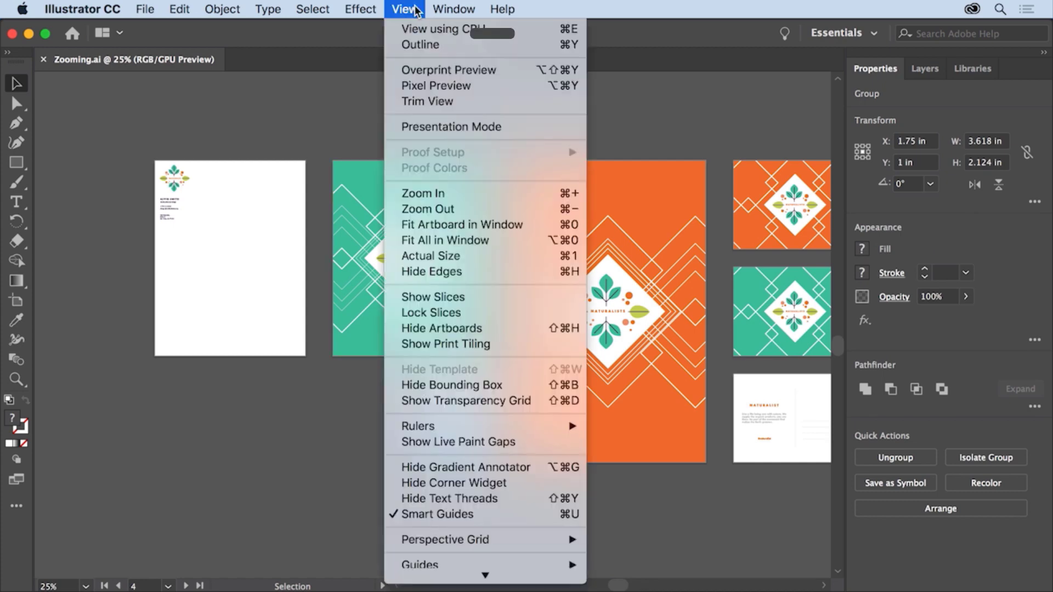
{"action": "left_click", "coordinate": [476, 194]}
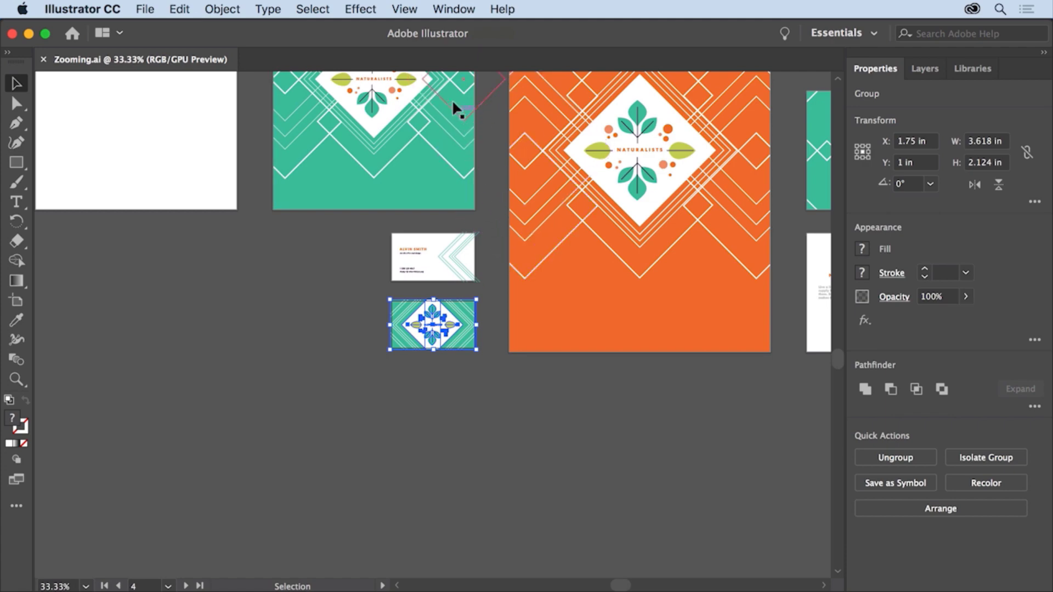
- Fit all artboards in the window and clear the business card selection
{"action": "left_click", "coordinate": [408, 9]}
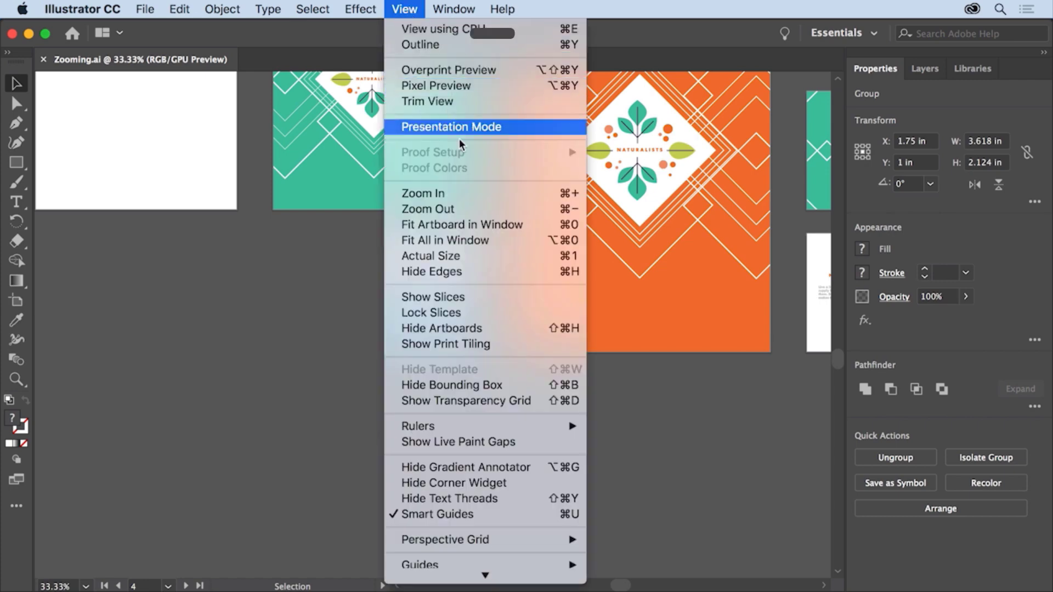
{"action": "left_click", "coordinate": [496, 240]}
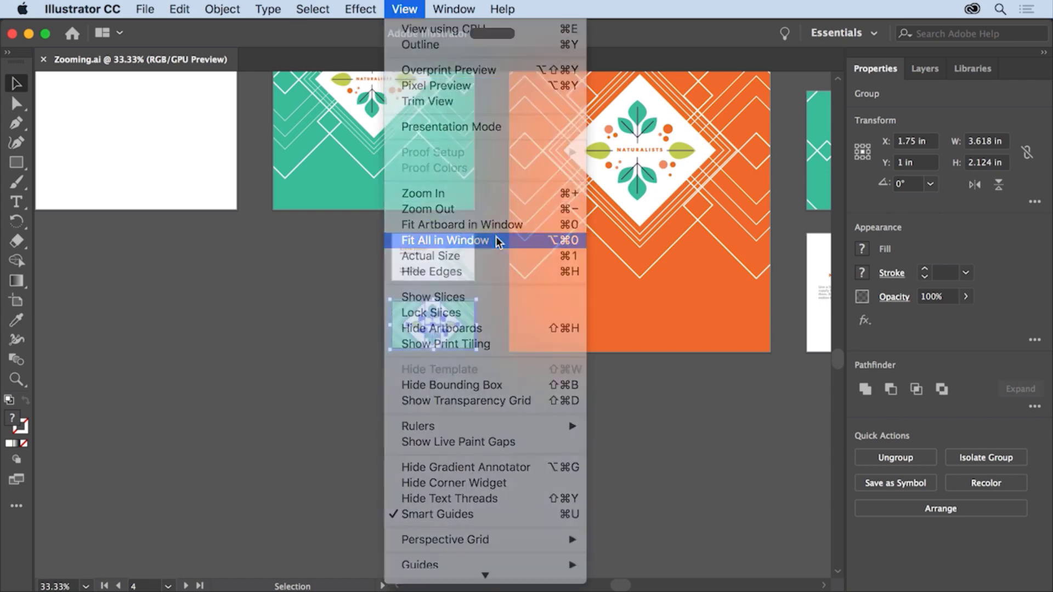
{"action": "left_click", "coordinate": [558, 140]}
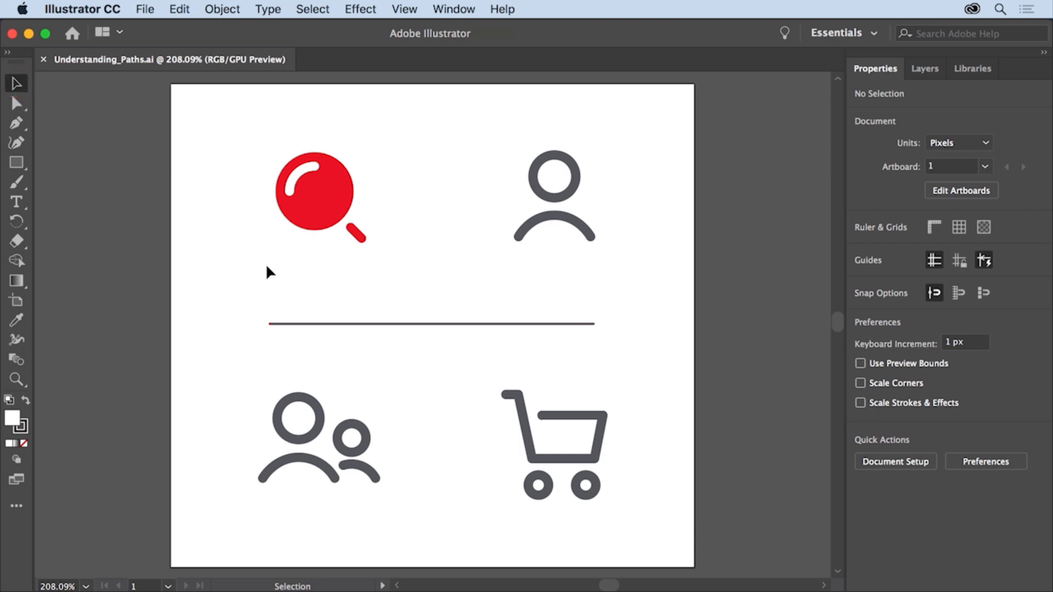
- Select the horizontal divider line and zoom in on the person icon above its end
{"action": "left_click", "coordinate": [291, 324]}
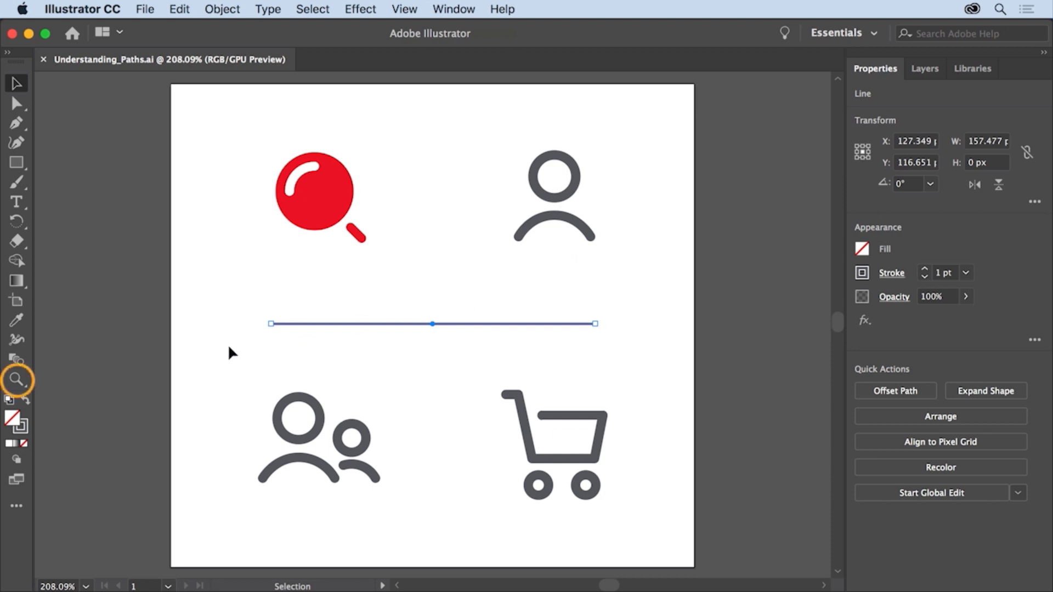
{"action": "left_click", "coordinate": [16, 379]}
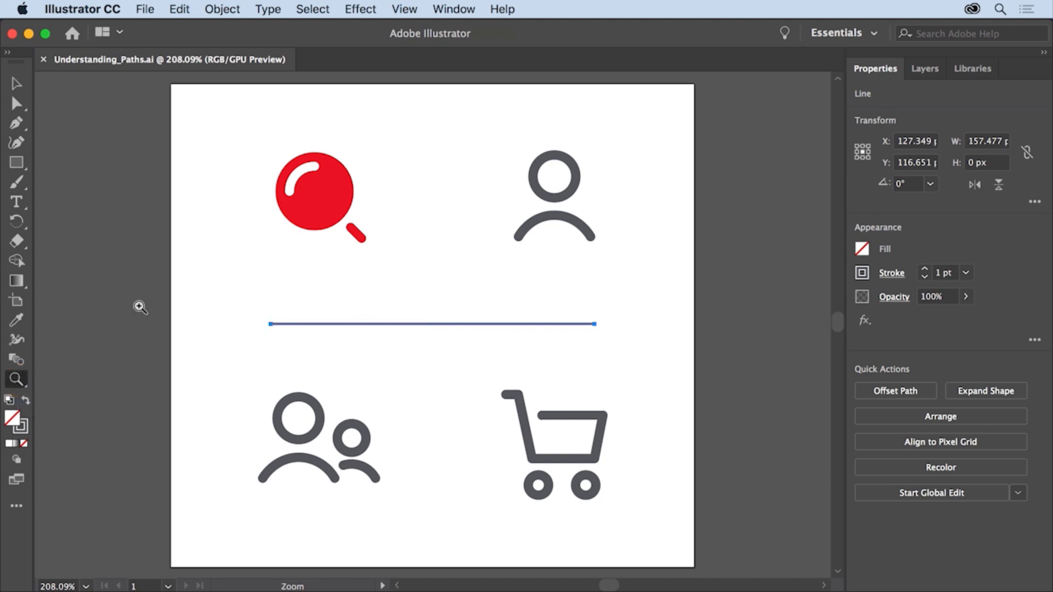
{"action": "left_click_drag", "start_coordinate": [558, 176], "coordinate": [751, 201]}
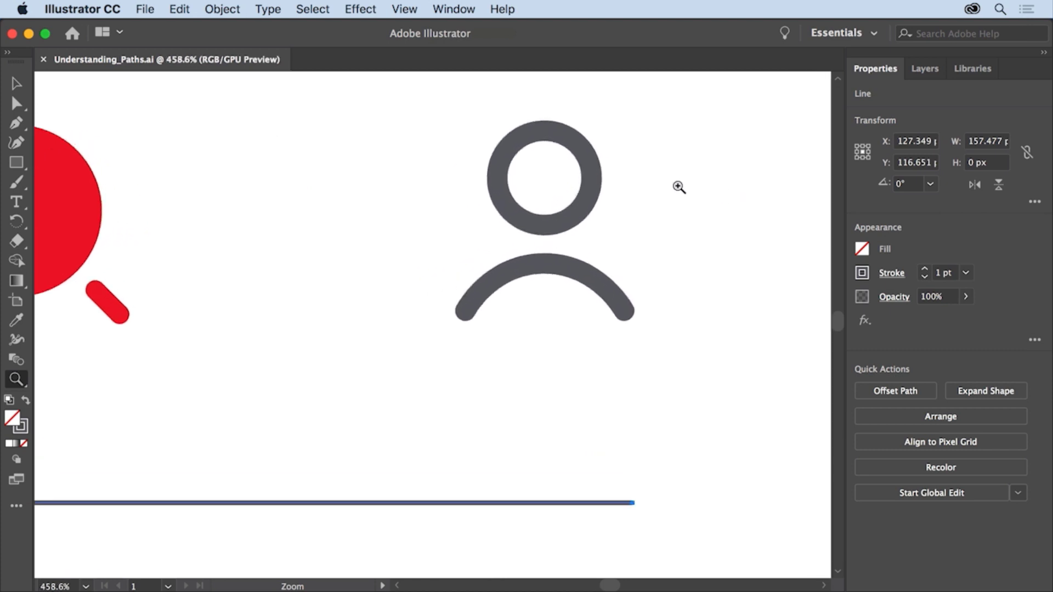
- Select the person's shoulder arc and stretch its lower-left bounding box corner outward and down, making the path about 38 × 20 px
{"action": "left_click", "coordinate": [18, 88]}
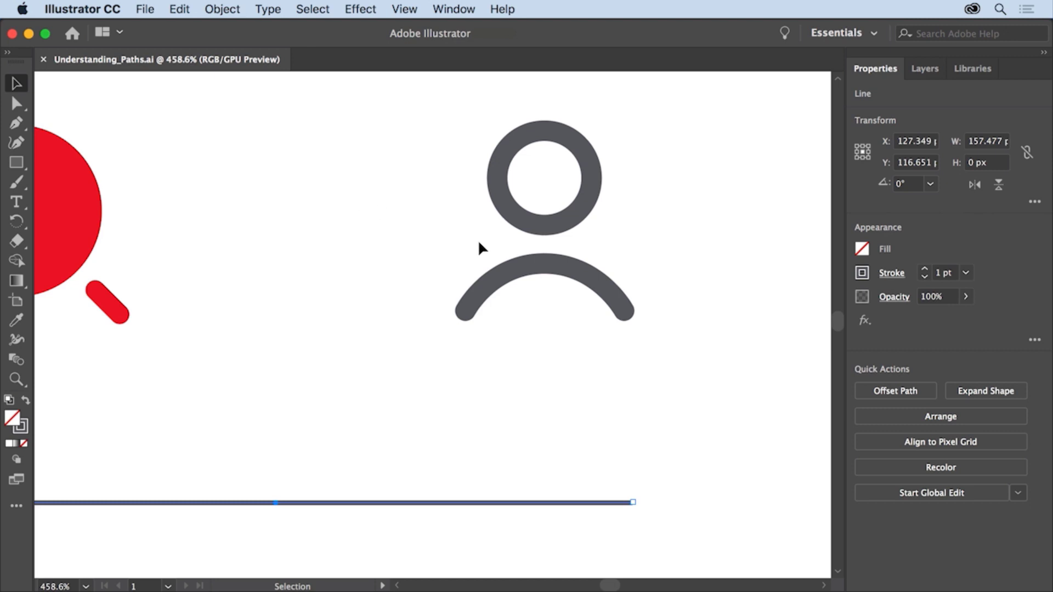
{"action": "left_click", "coordinate": [525, 269]}
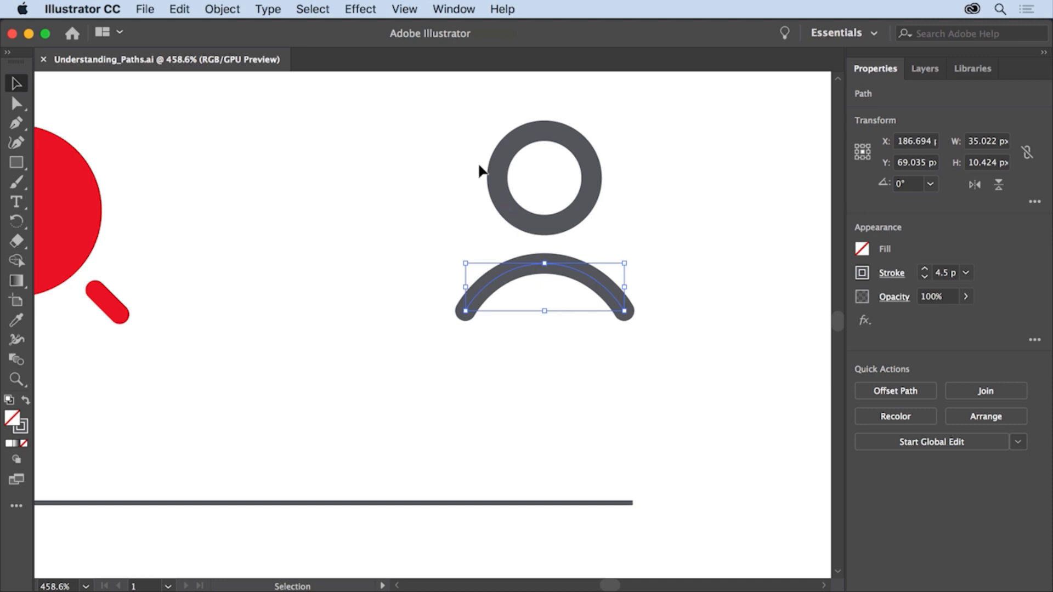
{"action": "left_click", "coordinate": [405, 9]}
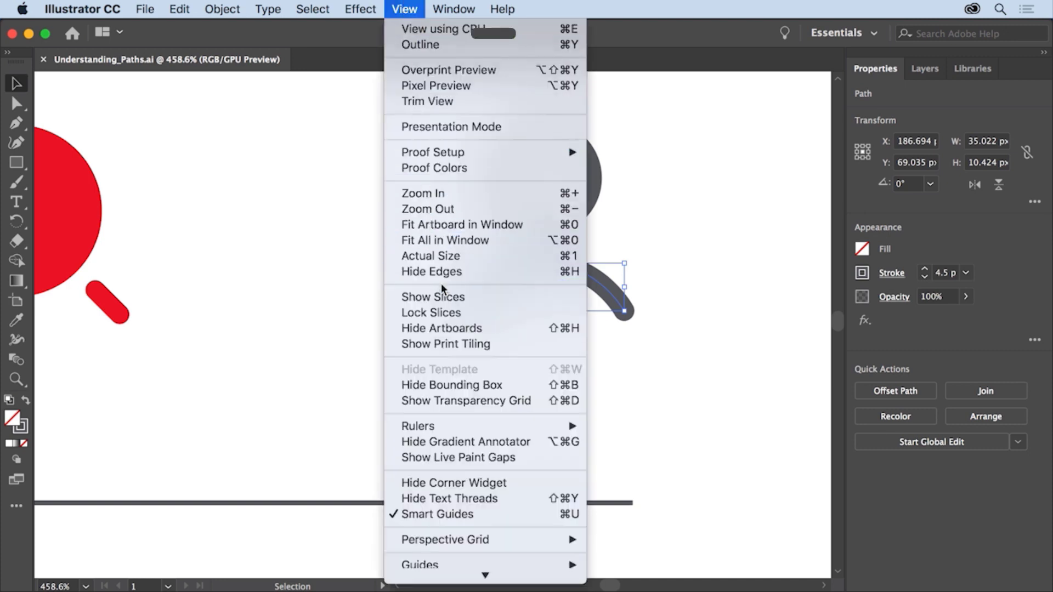
{"action": "left_click", "coordinate": [466, 384]}
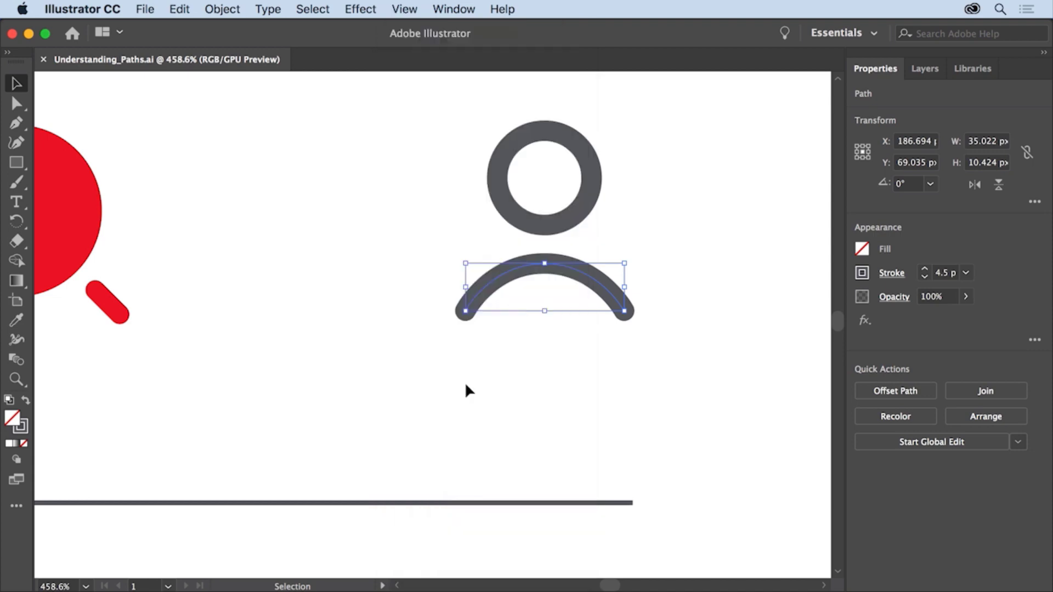
{"action": "left_click_drag", "start_coordinate": [465, 312], "coordinate": [451, 357]}
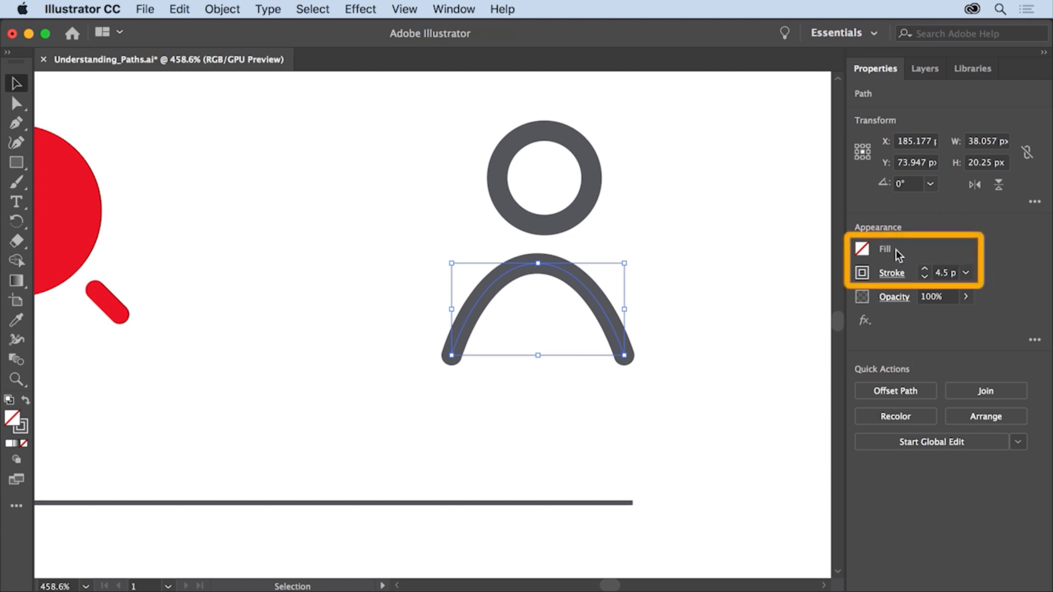
- Try a CMYK Cyan fill on the shoulder arc and undo the applied swatch
{"action": "left_click", "coordinate": [861, 250]}
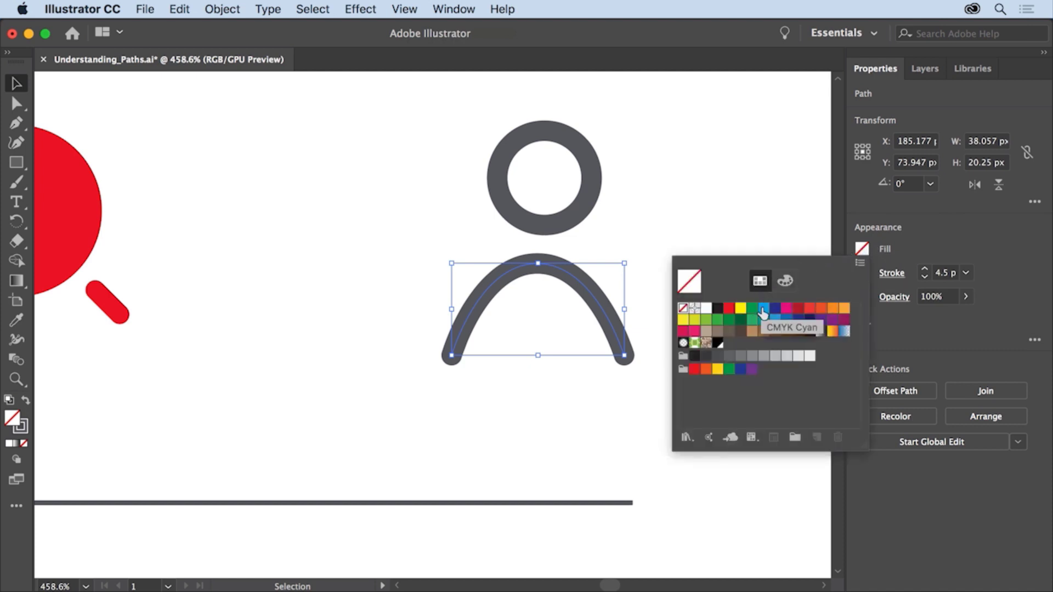
{"action": "left_click", "coordinate": [763, 310]}
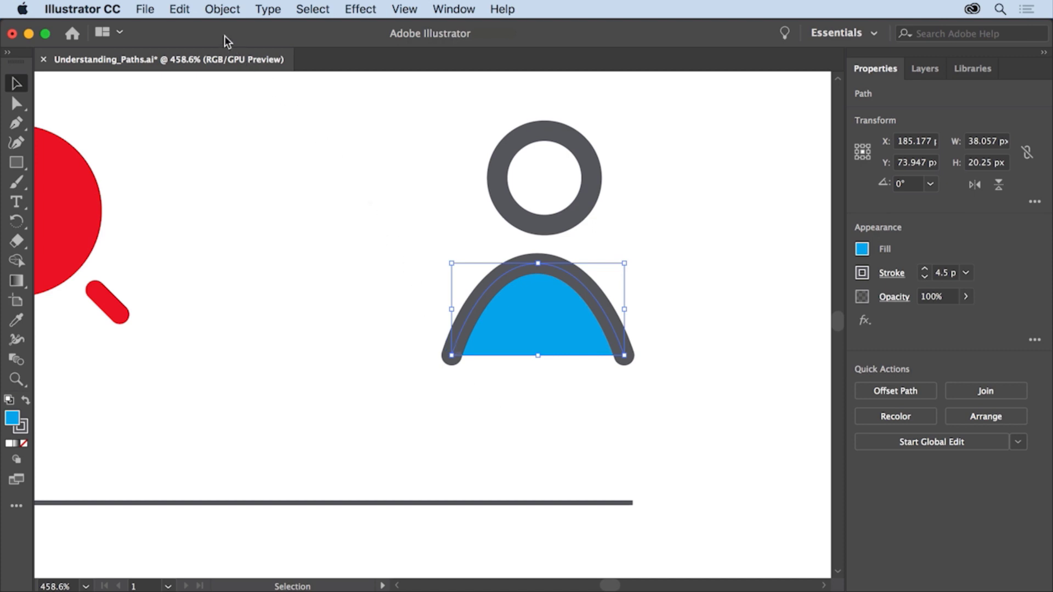
{"action": "left_click", "coordinate": [179, 10]}
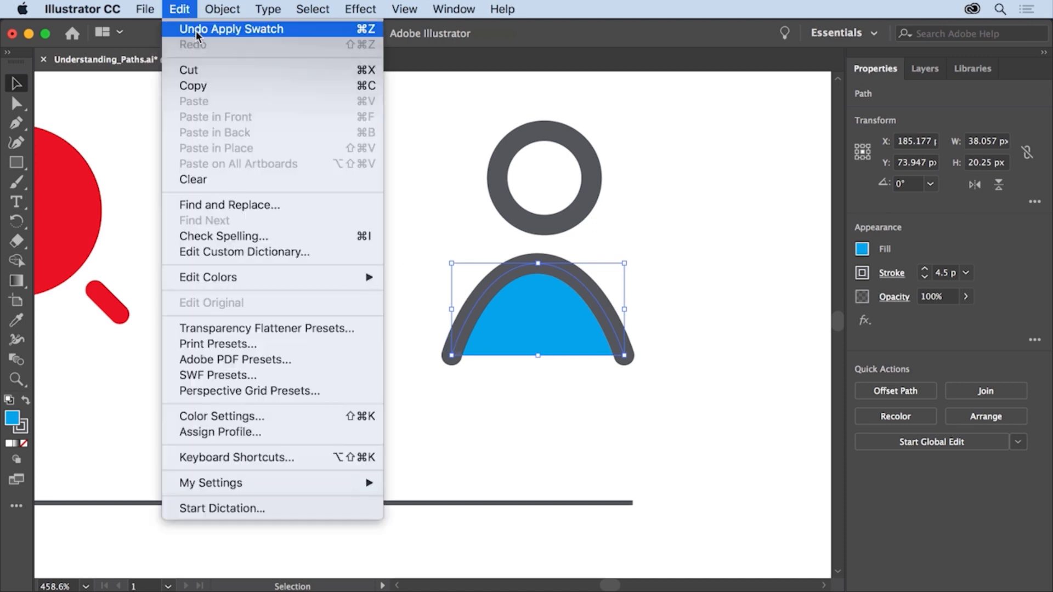
{"action": "left_click", "coordinate": [196, 32]}
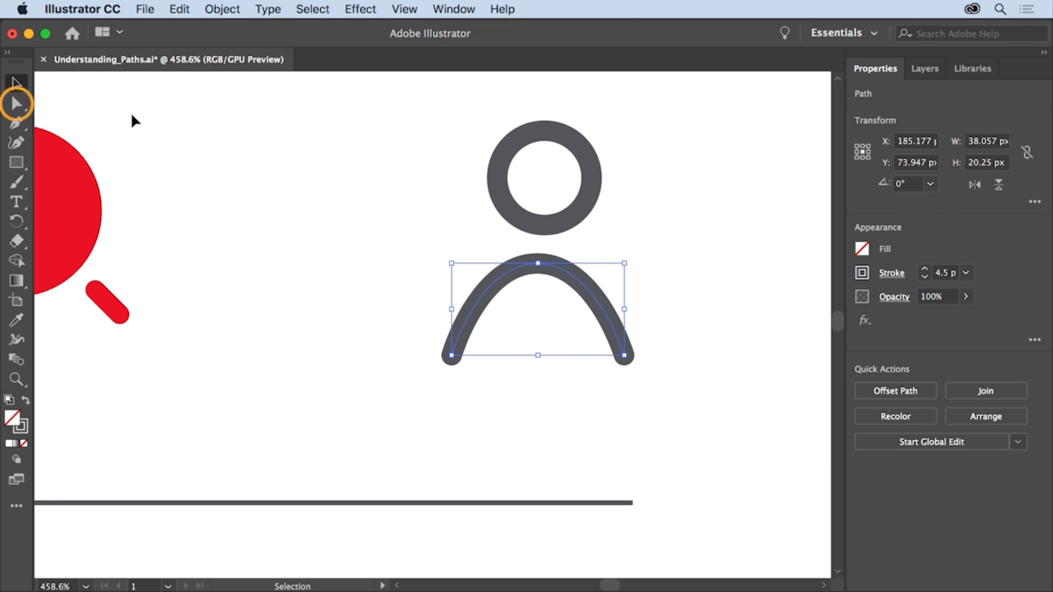
- Select the shoulder arc's top anchor point with Direct Selection and pull its left handle up and outward to skew the curve
{"action": "left_click", "coordinate": [16, 103]}
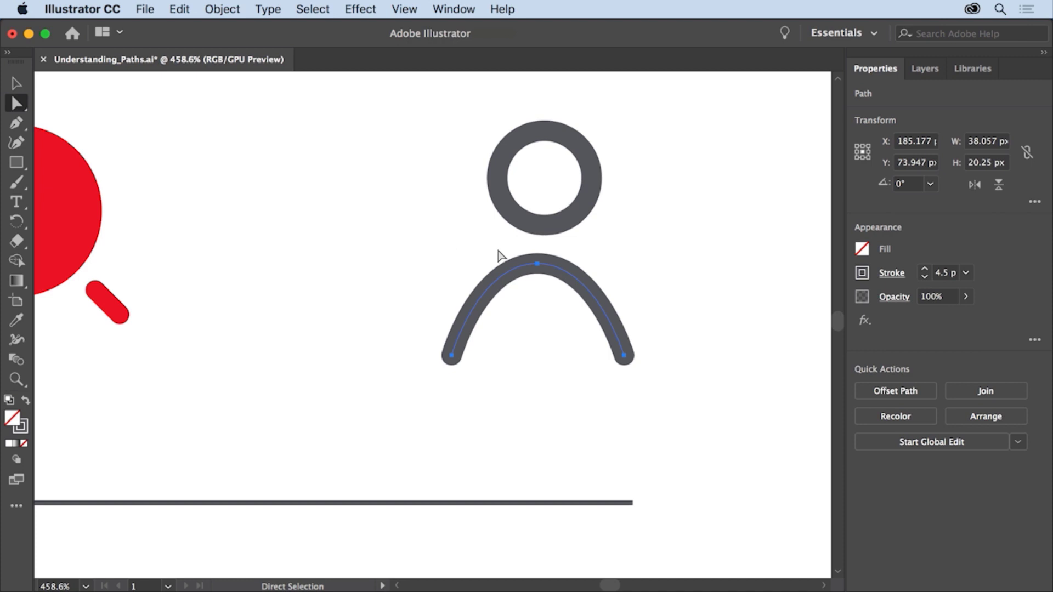
{"action": "left_click", "coordinate": [537, 264]}
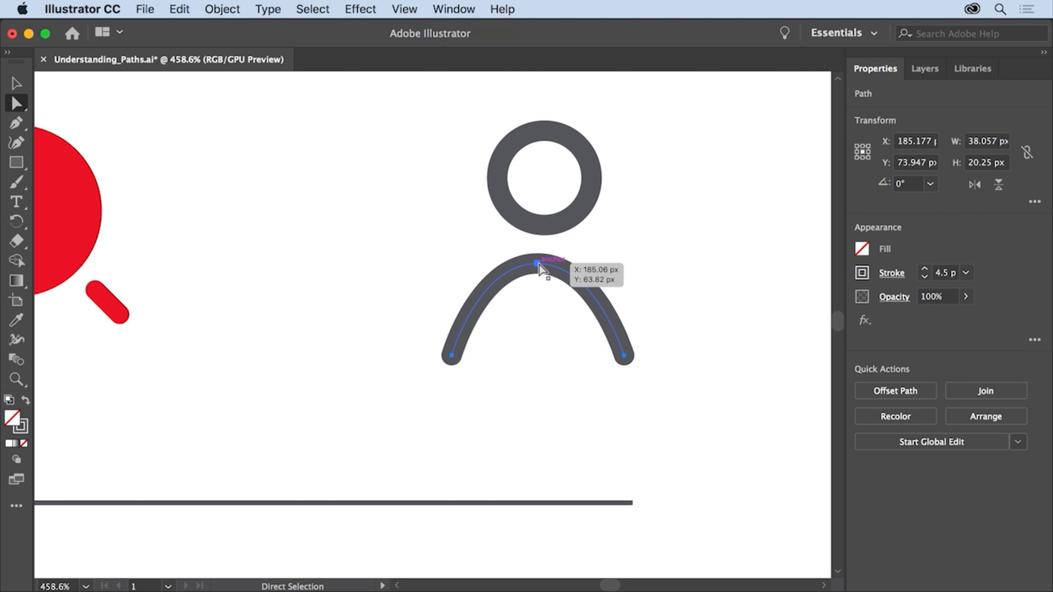
{"action": "left_click", "coordinate": [539, 265]}
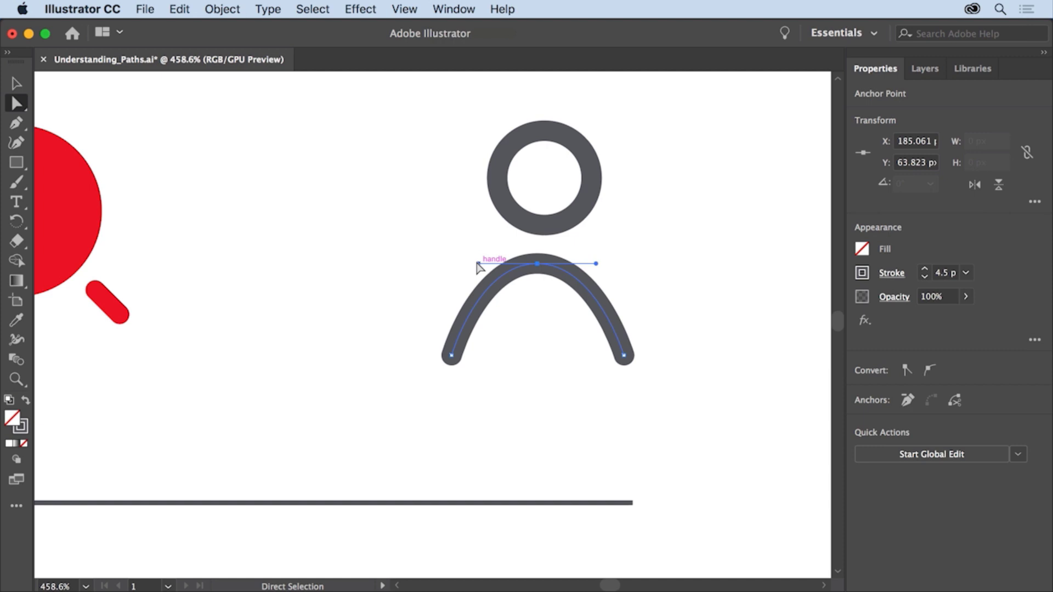
{"action": "left_click_drag", "start_coordinate": [477, 264], "coordinate": [460, 213]}
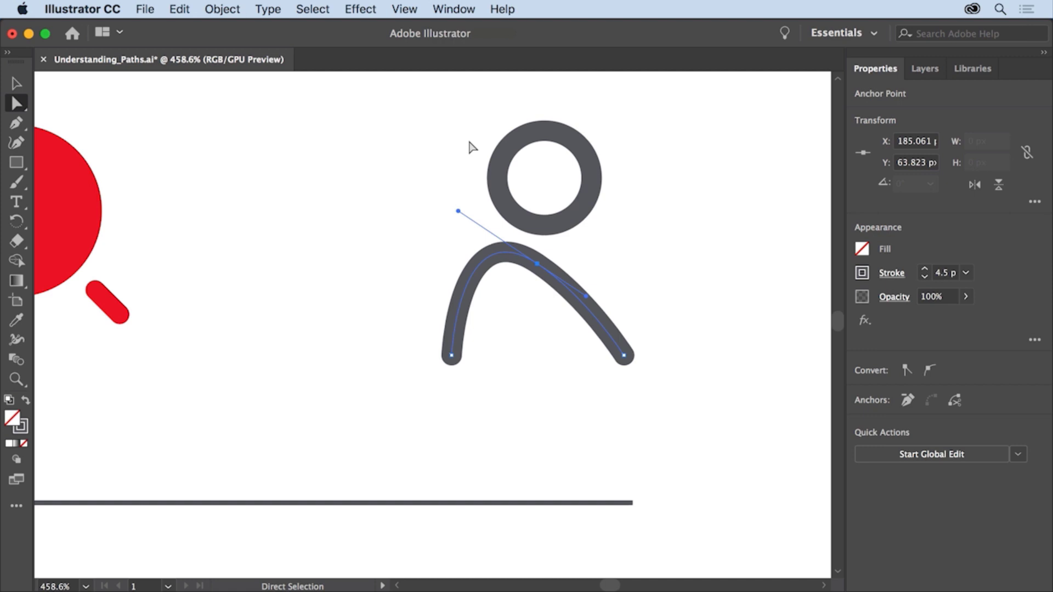
- Move the head circle's left anchor point outward to about X 170, Y 44 px and adjust its lower direction handle
{"action": "left_click", "coordinate": [507, 155]}
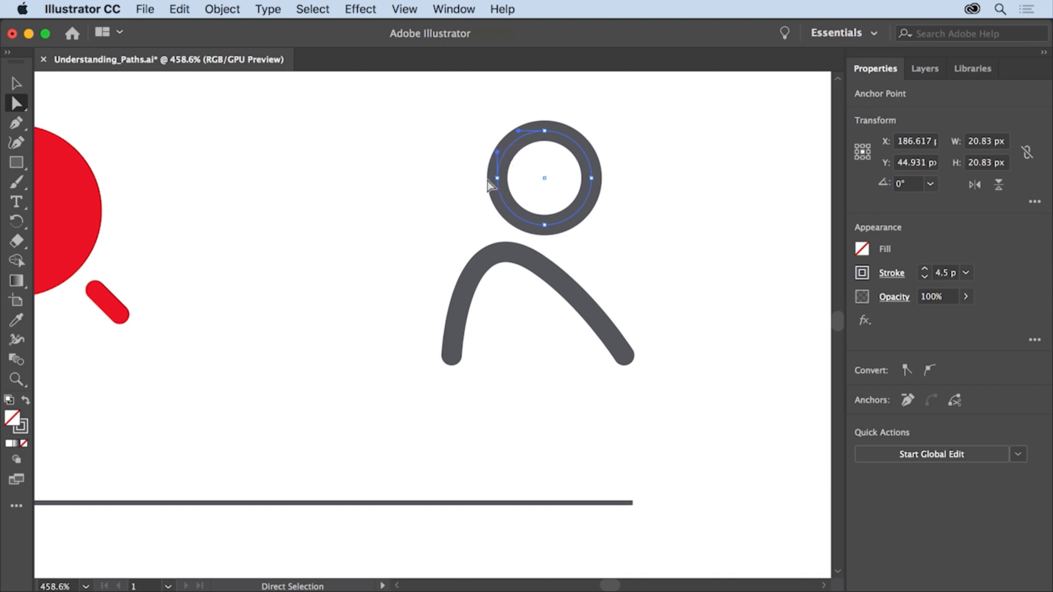
{"action": "left_click_drag", "start_coordinate": [496, 178], "coordinate": [499, 180]}
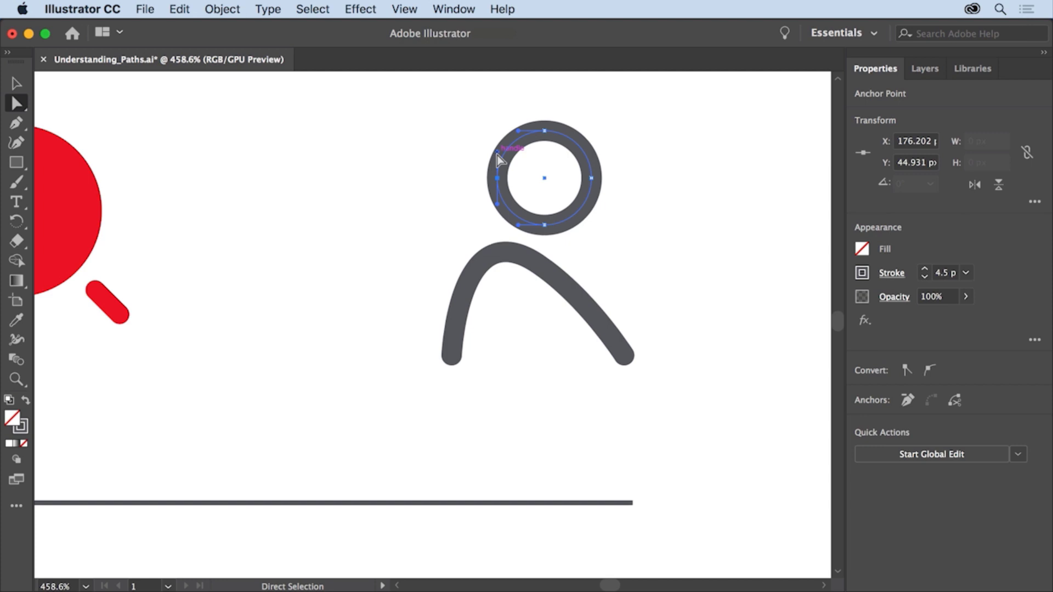
{"action": "left_click_drag", "start_coordinate": [499, 178], "coordinate": [467, 174]}
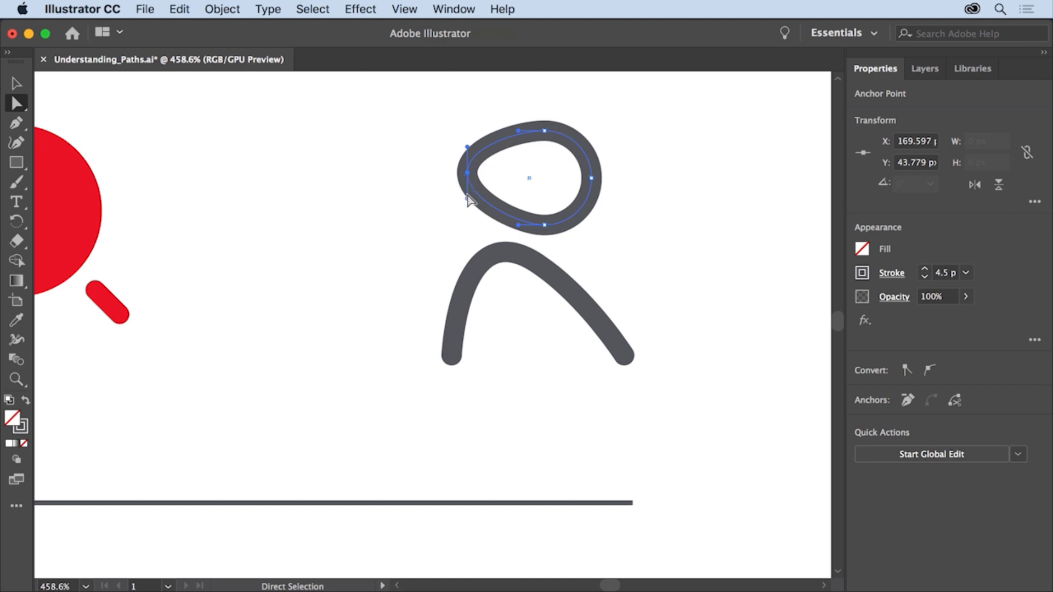
{"action": "left_click_drag", "start_coordinate": [468, 201], "coordinate": [495, 221]}
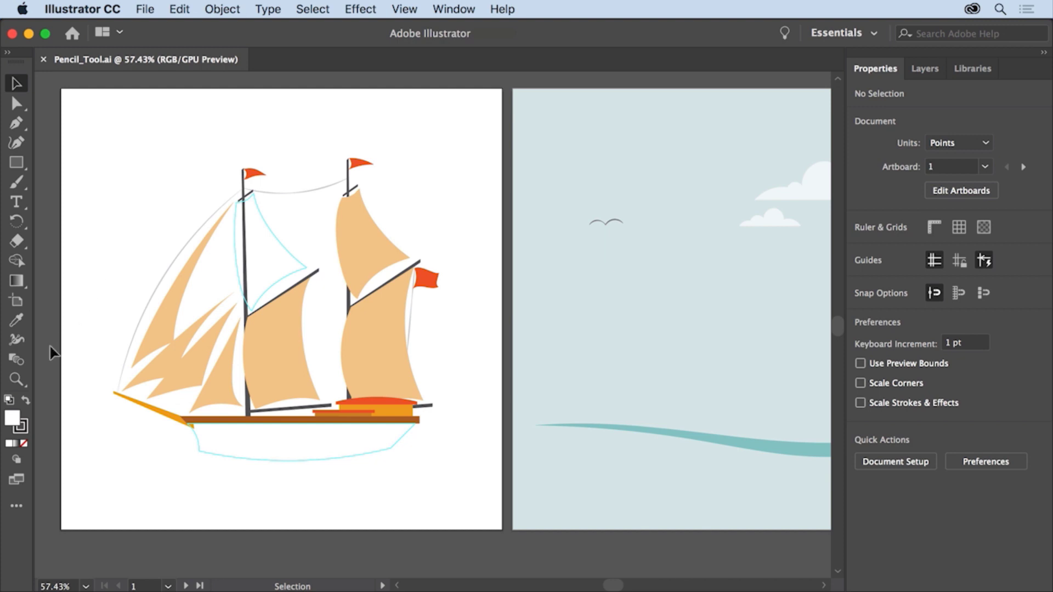
- Draw a freehand curve about 91 × 225 pt with the Pencil tool in the blank area to the left of the masts
{"action": "left_click", "coordinate": [18, 380]}
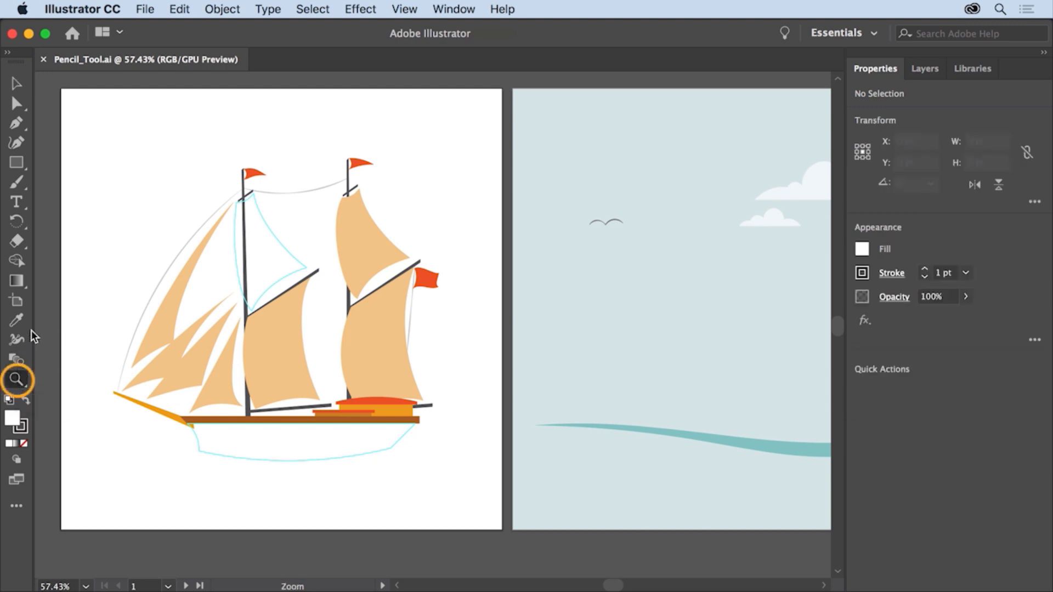
{"action": "left_click_drag", "start_coordinate": [43, 103], "coordinate": [69, 125]}
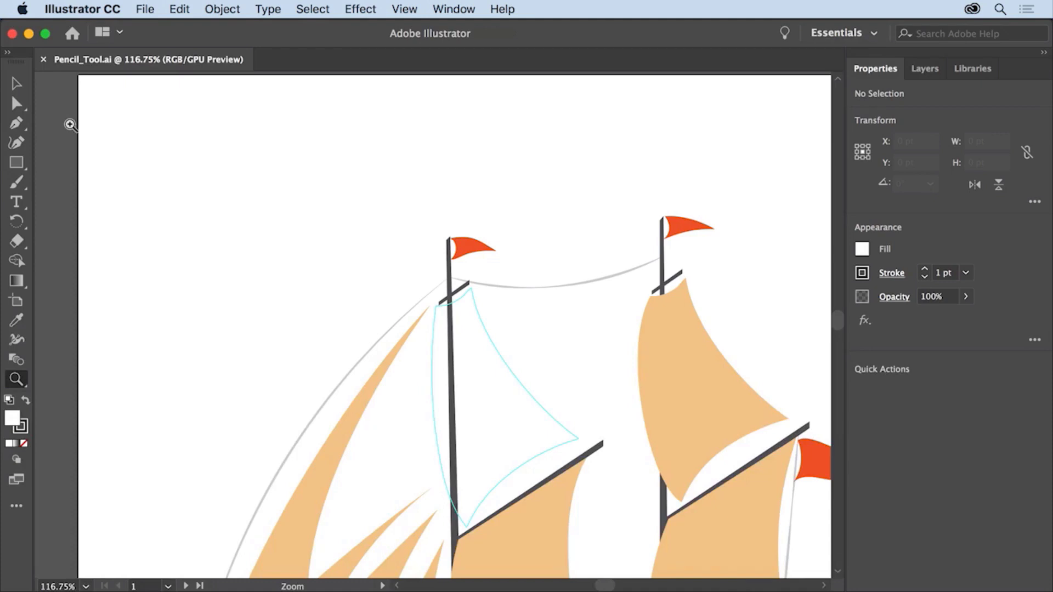
{"action": "left_click", "coordinate": [19, 189]}
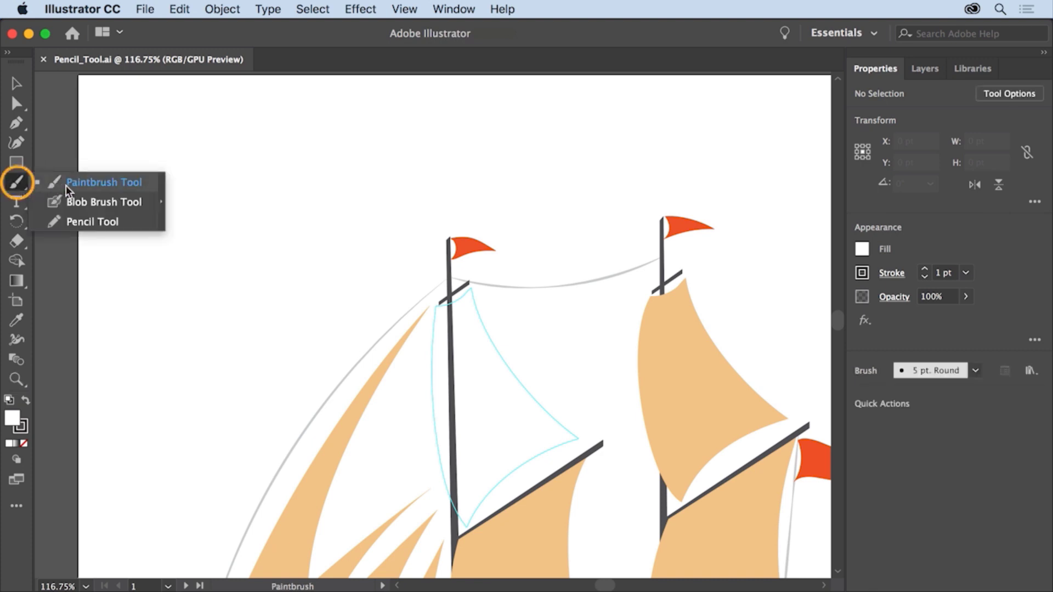
{"action": "left_click", "coordinate": [133, 221]}
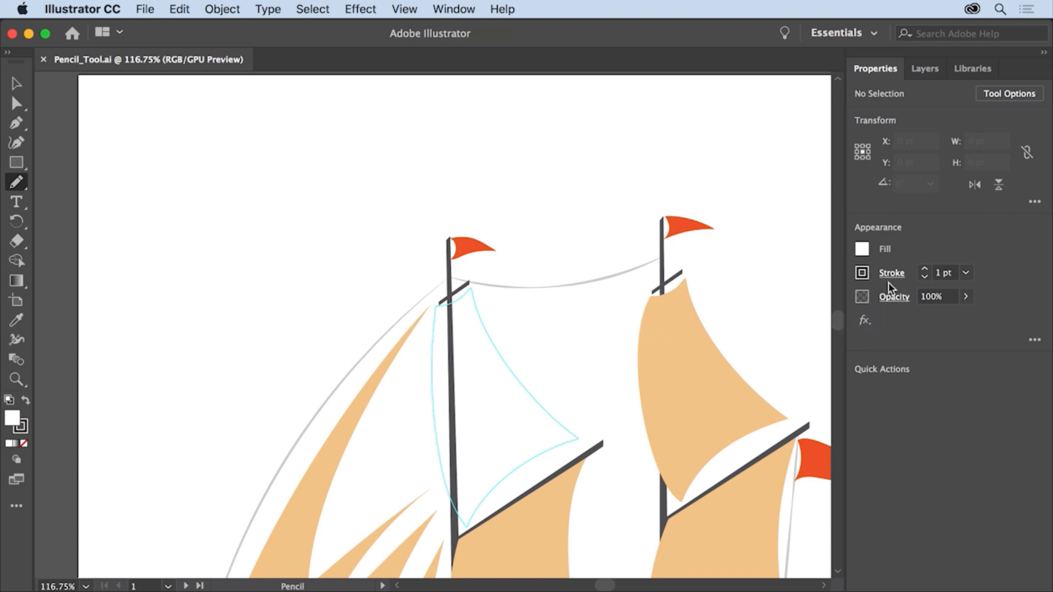
{"action": "left_click", "coordinate": [867, 273]}
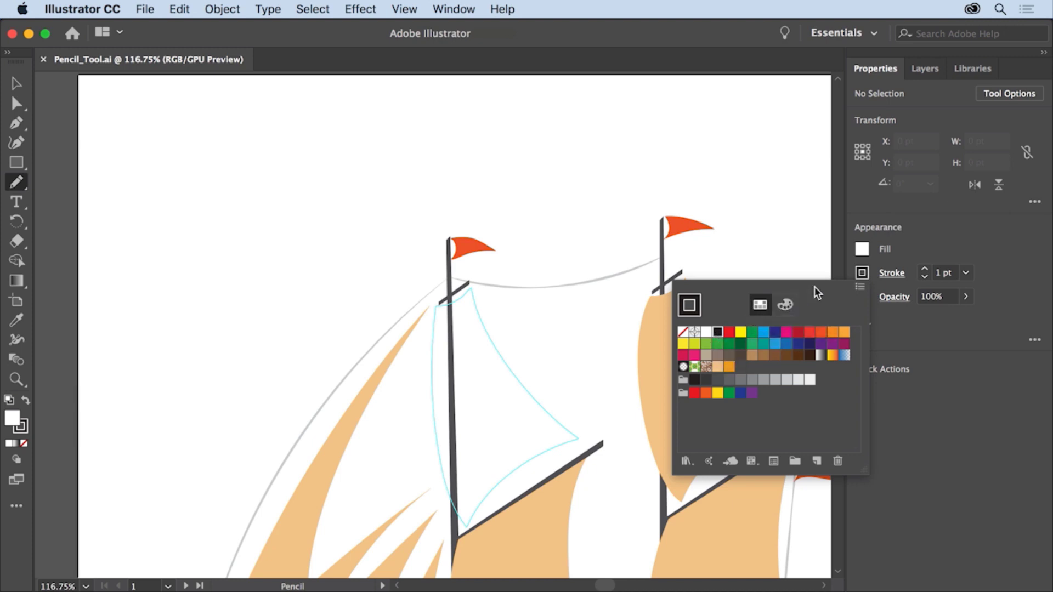
{"action": "key", "text": "Escape"}
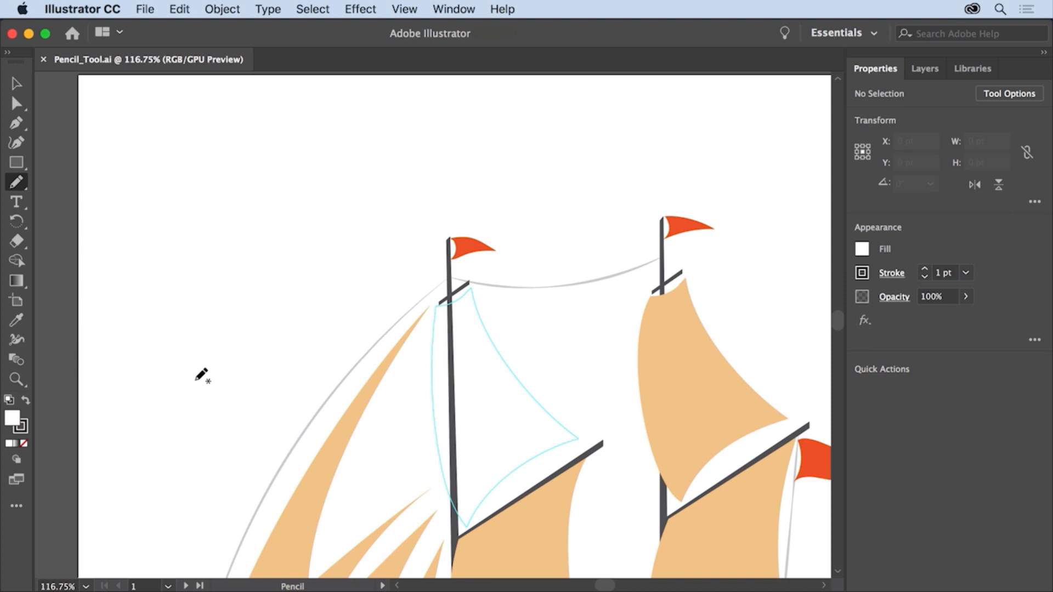
{"action": "mouse_move", "coordinate": [195, 378]}
{"action": "left_mouse_down"}
{"action": "mouse_move", "coordinate": [130, 222]}
{"action": "mouse_move", "coordinate": [135, 174]}
{"action": "mouse_move", "coordinate": [144, 150]}
{"action": "mouse_move", "coordinate": [177, 128]}
{"action": "mouse_move", "coordinate": [215, 123]}
{"action": "mouse_move", "coordinate": [233, 148]}
{"action": "left_mouse_up"}
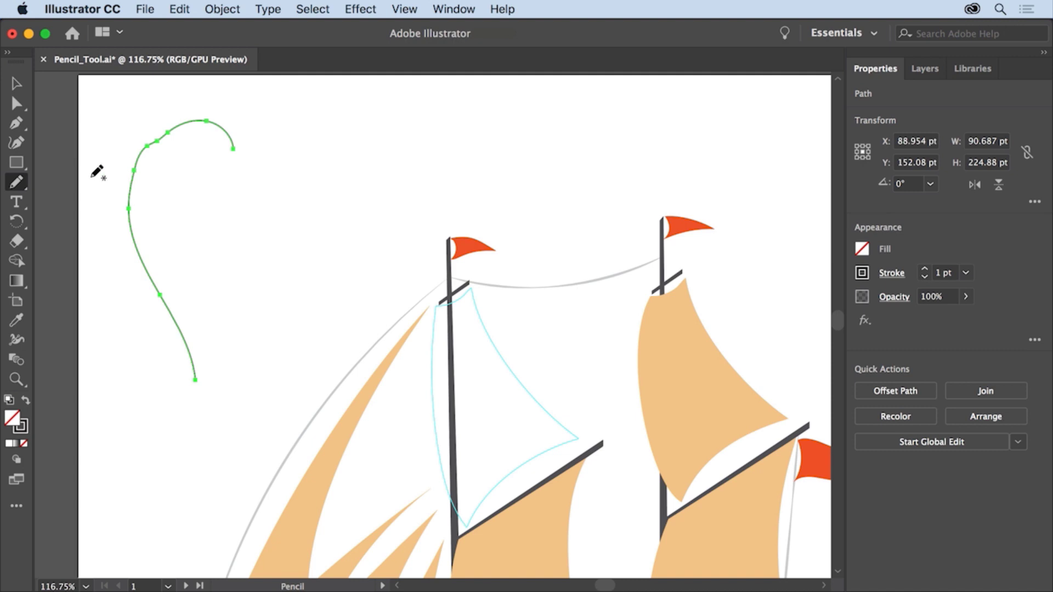
- Set the Pencil tool's Fidelity to Smooth and draw a second curve about 88 × 196 pt beside the first
{"action": "double_click", "coordinate": [22, 184]}
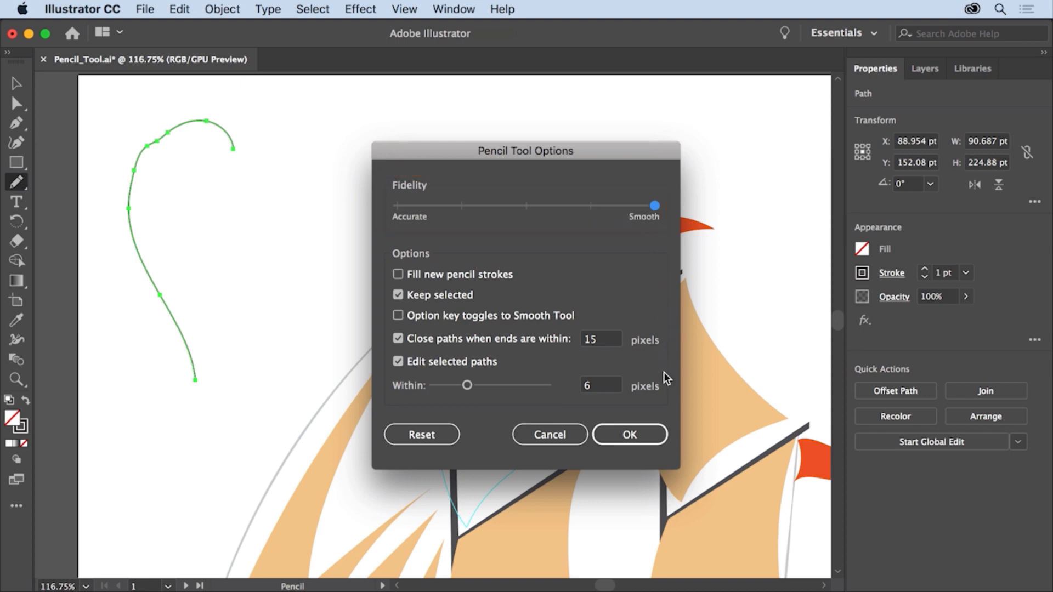
{"action": "left_click", "coordinate": [646, 433]}
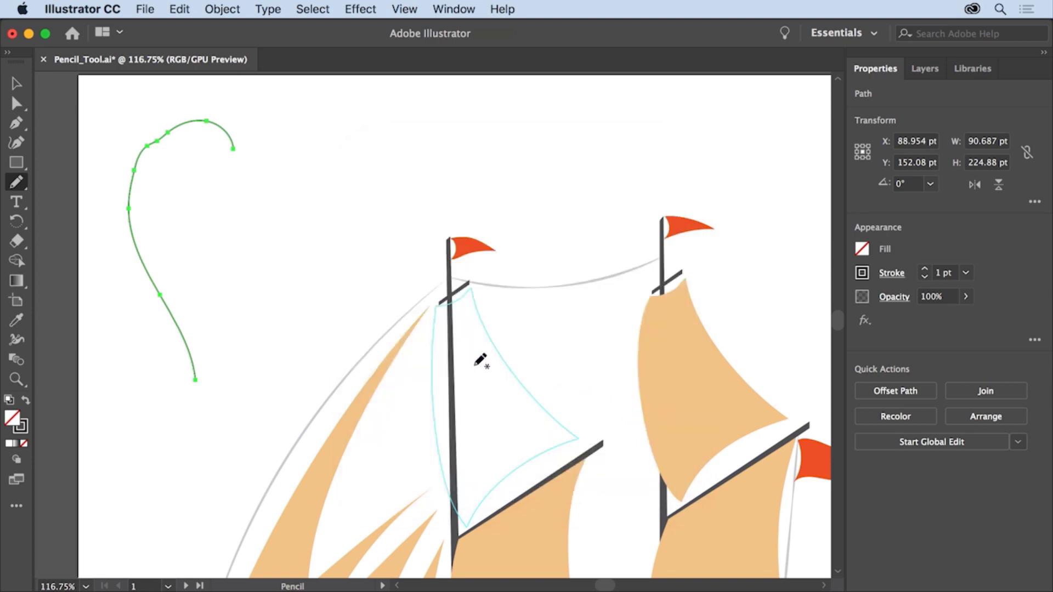
{"action": "mouse_move", "coordinate": [270, 356]}
{"action": "left_mouse_down"}
{"action": "mouse_move", "coordinate": [231, 252]}
{"action": "mouse_move", "coordinate": [237, 211]}
{"action": "mouse_move", "coordinate": [272, 140]}
{"action": "mouse_move", "coordinate": [333, 146]}
{"action": "left_mouse_up"}
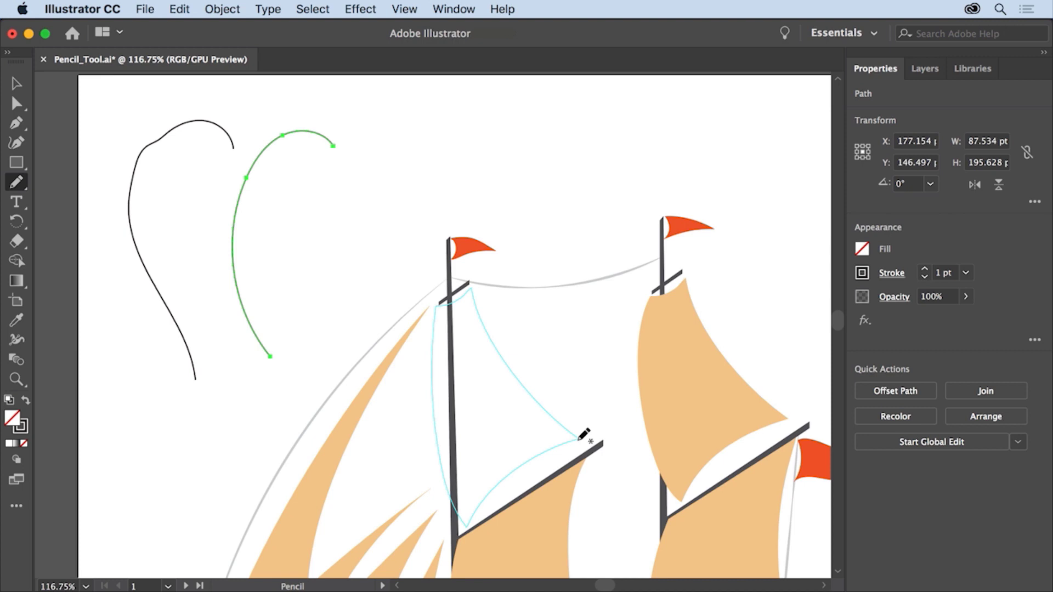
- Trace the cyan sail outline as a closed Pencil path and redraw its right corner to a point, about 127 × 213 pt overall
{"action": "mouse_move", "coordinate": [579, 439]}
{"action": "left_mouse_down"}
{"action": "mouse_move", "coordinate": [511, 467]}
{"action": "mouse_move", "coordinate": [467, 528]}
{"action": "mouse_move", "coordinate": [430, 388]}
{"action": "mouse_move", "coordinate": [443, 301]}
{"action": "mouse_move", "coordinate": [467, 299]}
{"action": "mouse_move", "coordinate": [472, 286]}
{"action": "mouse_move", "coordinate": [480, 294]}
{"action": "mouse_move", "coordinate": [547, 407]}
{"action": "left_mouse_up"}
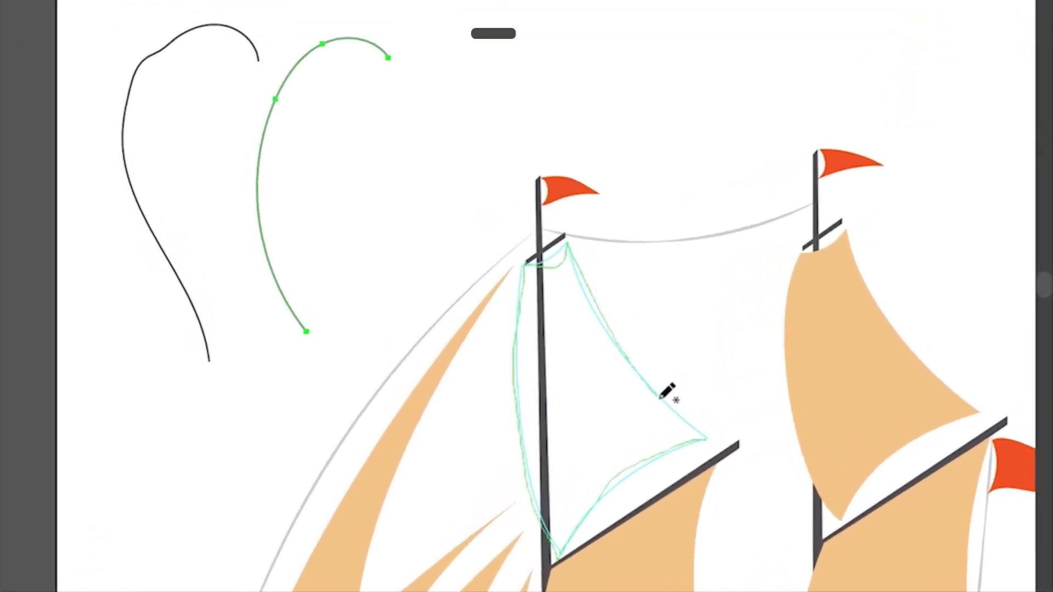
{"action": "left_click_drag", "start_coordinate": [659, 396], "coordinate": [707, 430]}
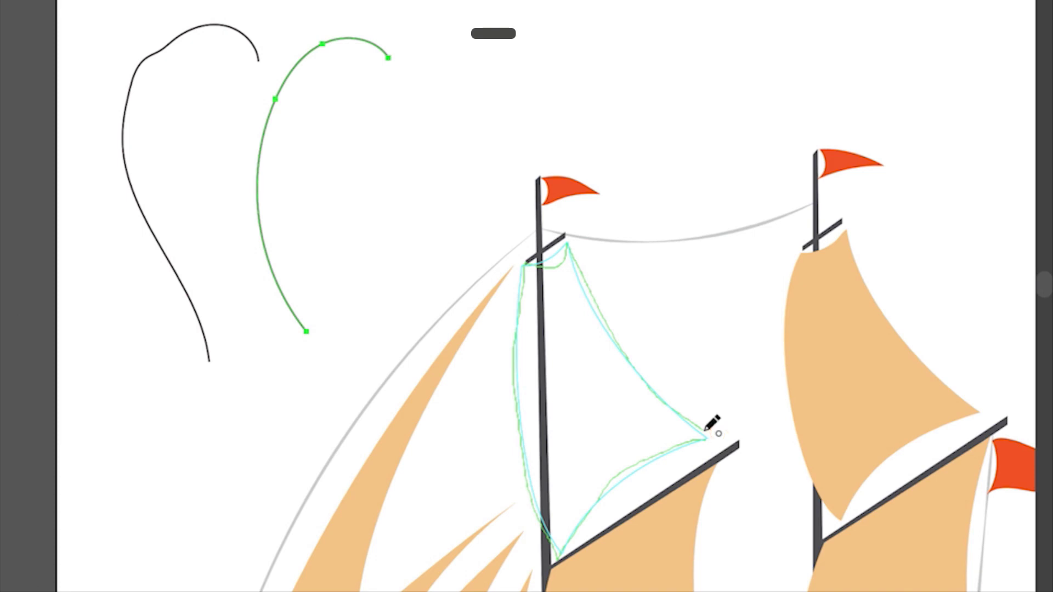
{"action": "left_click_drag", "start_coordinate": [707, 429], "coordinate": [708, 430]}
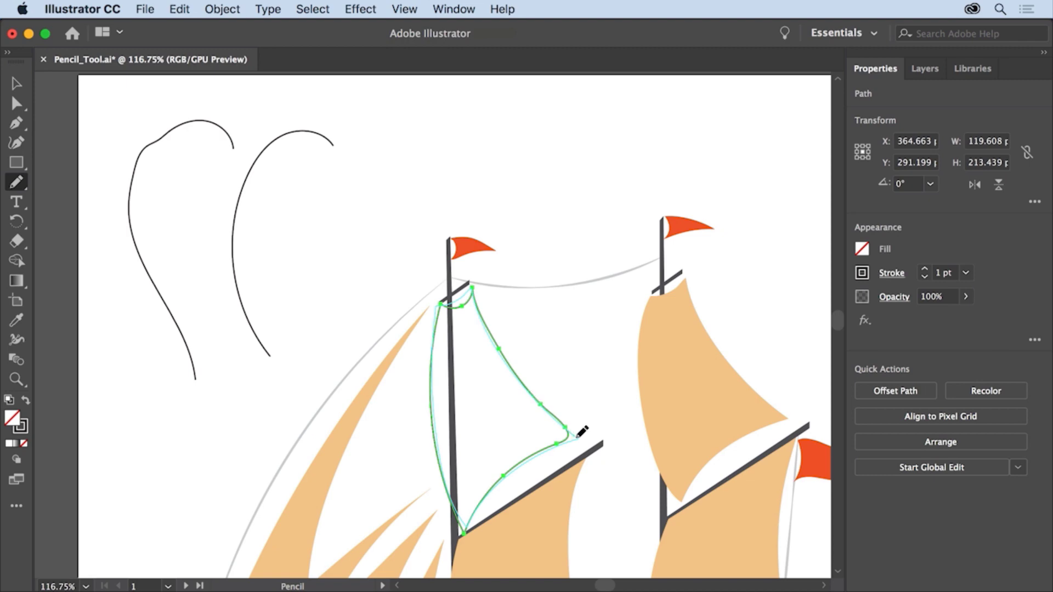
{"action": "left_click_drag", "start_coordinate": [578, 437], "coordinate": [532, 458]}
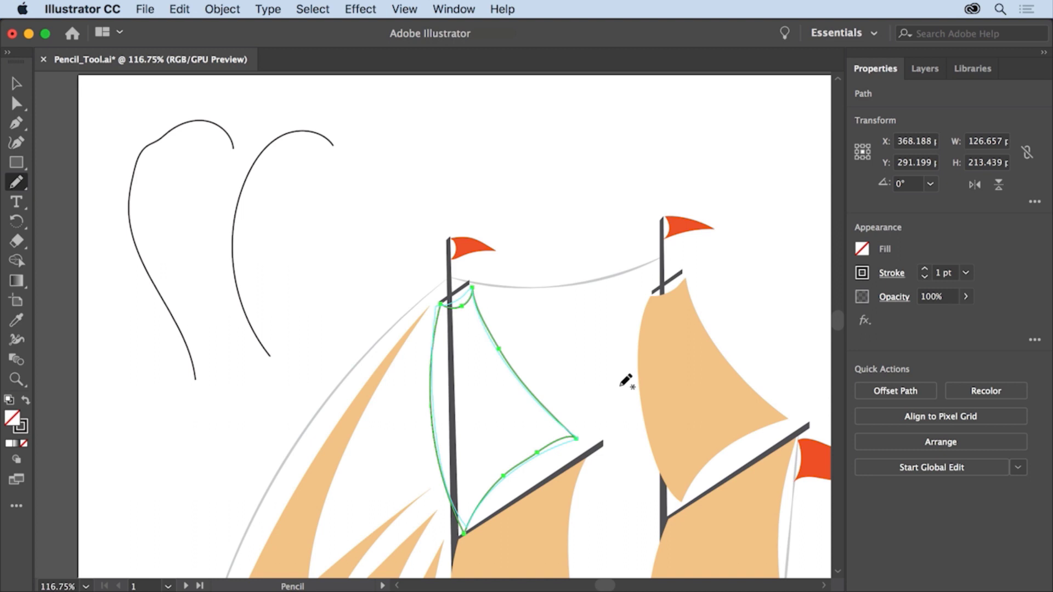
- Fill the traced sail path with the light tan swatch that matches the other sails
{"action": "left_click", "coordinate": [862, 250]}
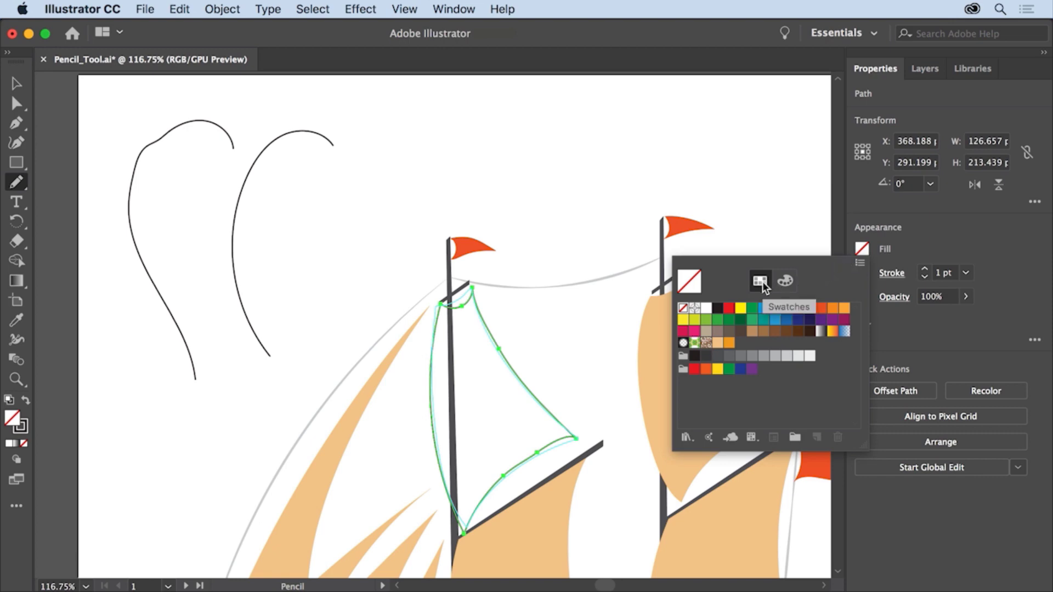
{"action": "left_click", "coordinate": [718, 344]}
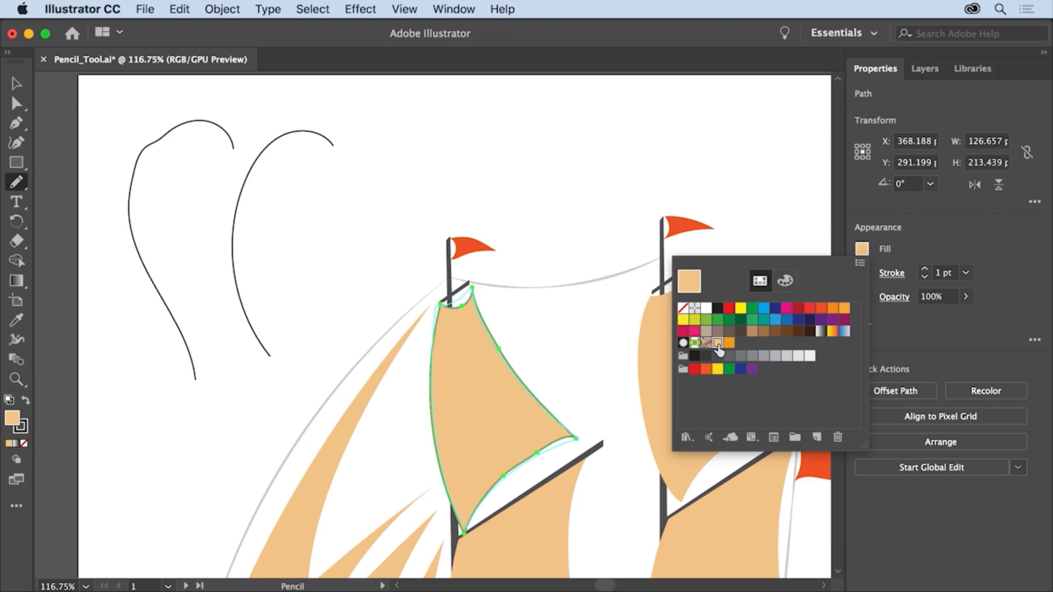
{"action": "key", "text": "Escape"}
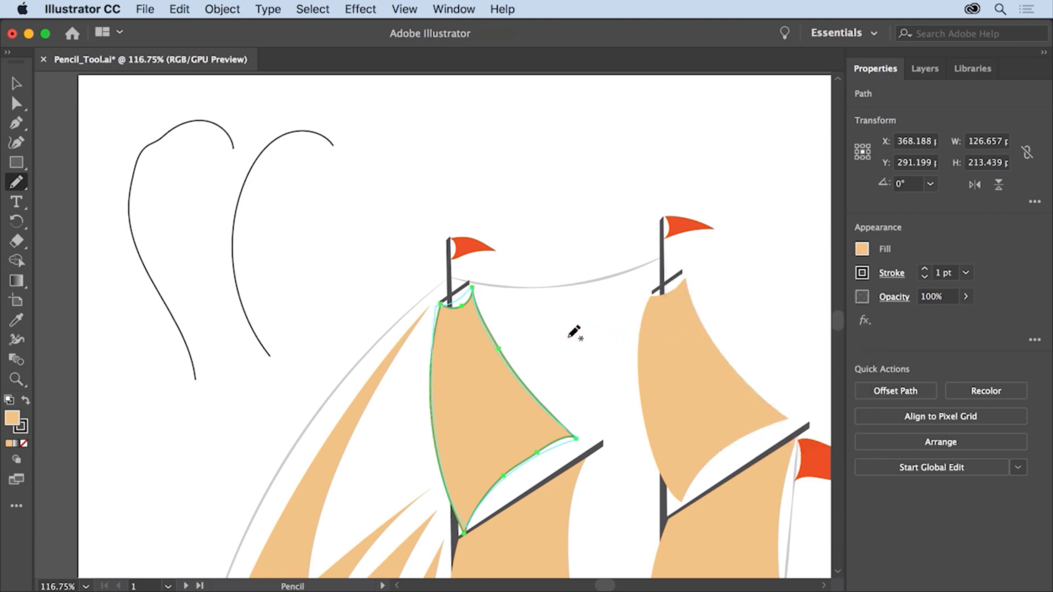
- Trace the cyan hull outline below the deck as a closed Pencil path with a straight top edge, about 403 × 64 pt
{"action": "key", "text": "space"}
{"action": "left_click_drag", "start_coordinate": [545, 496], "coordinate": [520, 110]}
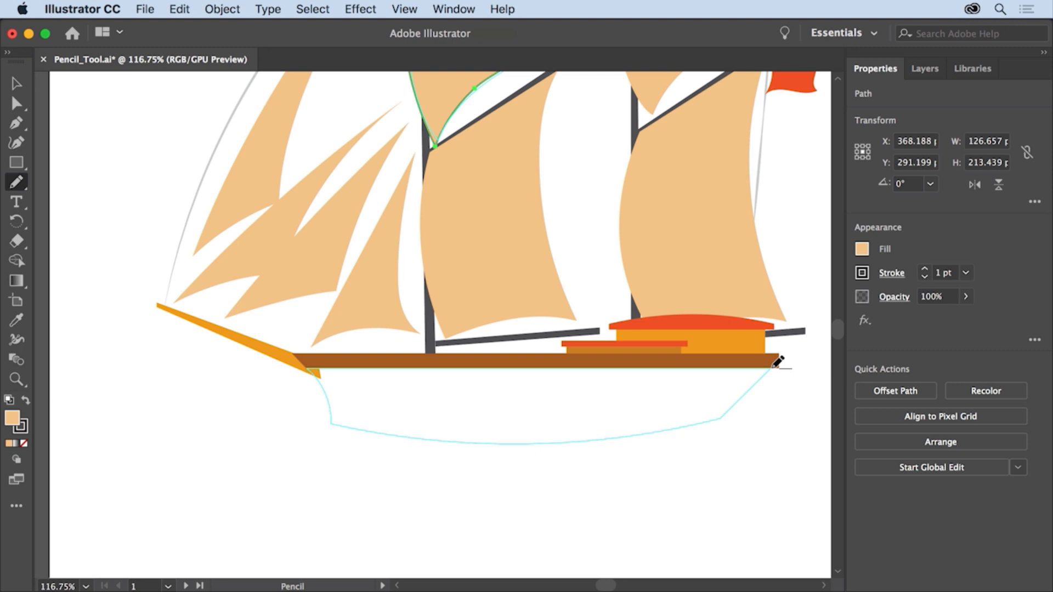
{"action": "left_click_drag", "start_coordinate": [774, 367], "coordinate": [716, 422]}
{"action": "mouse_move", "coordinate": [716, 422]}
{"action": "left_mouse_down"}
{"action": "mouse_move", "coordinate": [637, 440]}
{"action": "mouse_move", "coordinate": [415, 441]}
{"action": "mouse_move", "coordinate": [328, 421]}
{"action": "mouse_move", "coordinate": [309, 370]}
{"action": "left_mouse_up"}
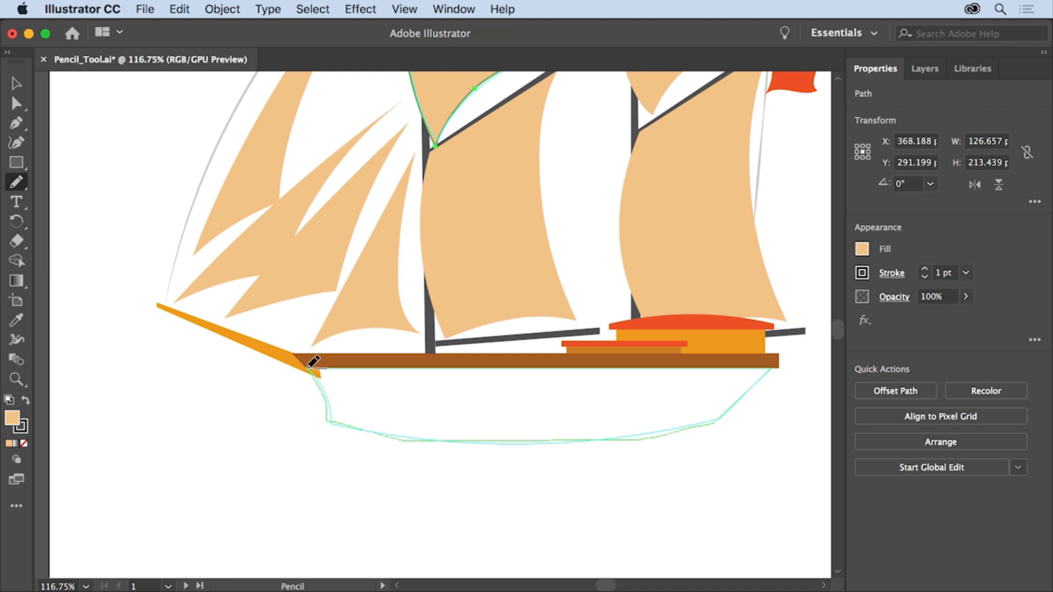
{"action": "mouse_move", "coordinate": [308, 370]}
{"action": "left_mouse_down"}
{"action": "mouse_move", "coordinate": [715, 354]}
{"action": "mouse_move", "coordinate": [768, 368]}
{"action": "left_mouse_up"}
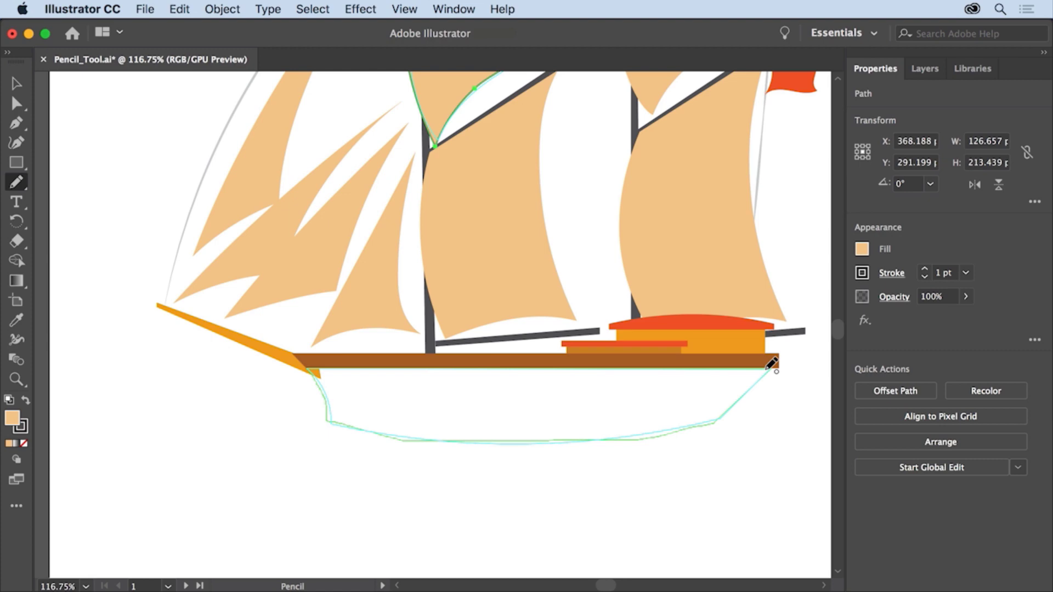
{"action": "left_click_drag", "start_coordinate": [767, 368], "coordinate": [767, 368]}
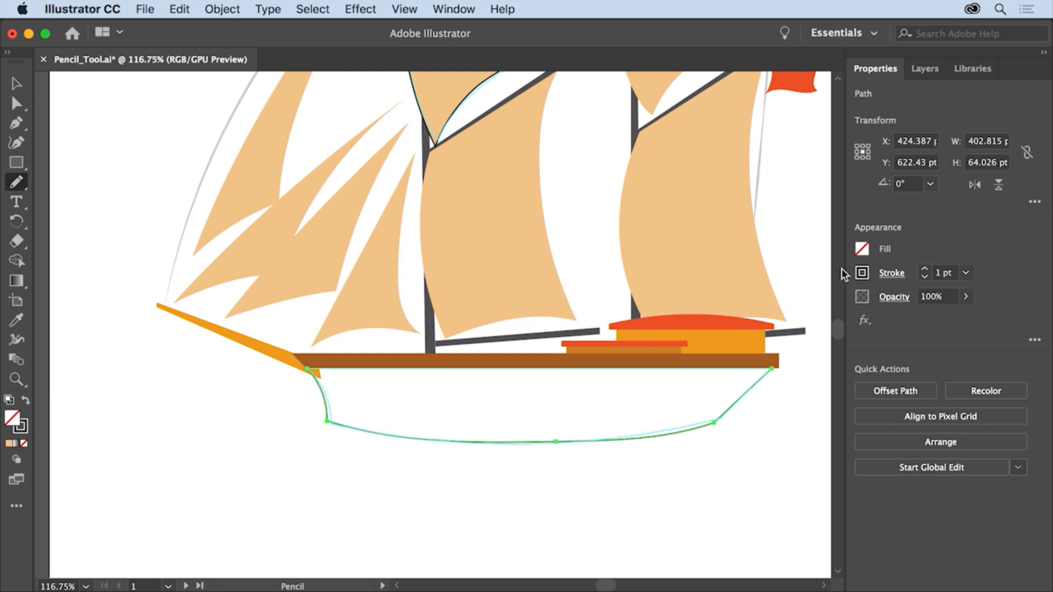
- Fill the hull path with the orange swatch that matches the bowsprit
{"action": "left_click", "coordinate": [861, 249]}
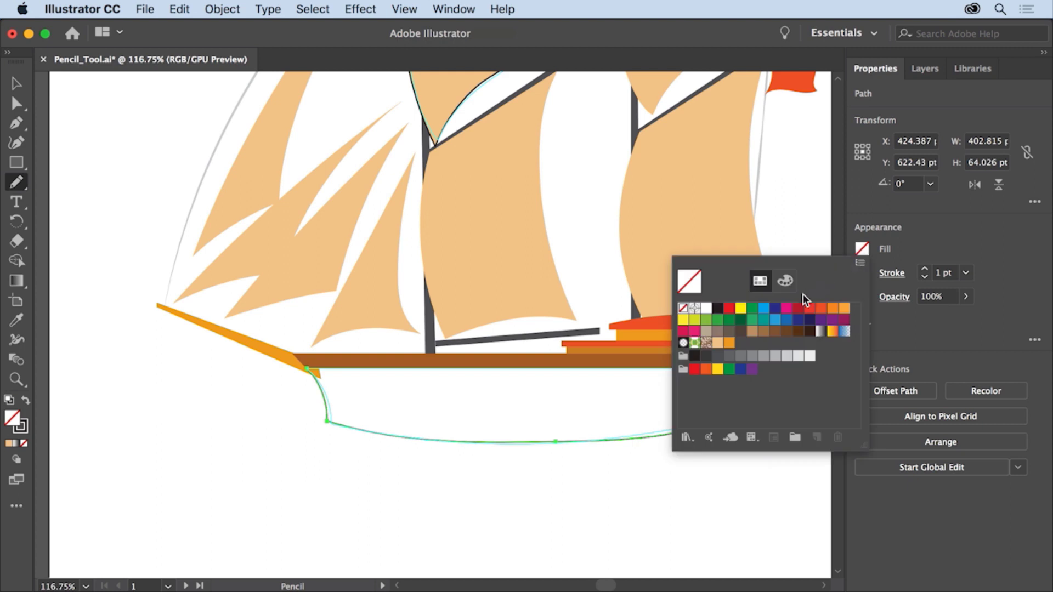
{"action": "left_click", "coordinate": [730, 347]}
{"action": "key", "text": "Escape"}
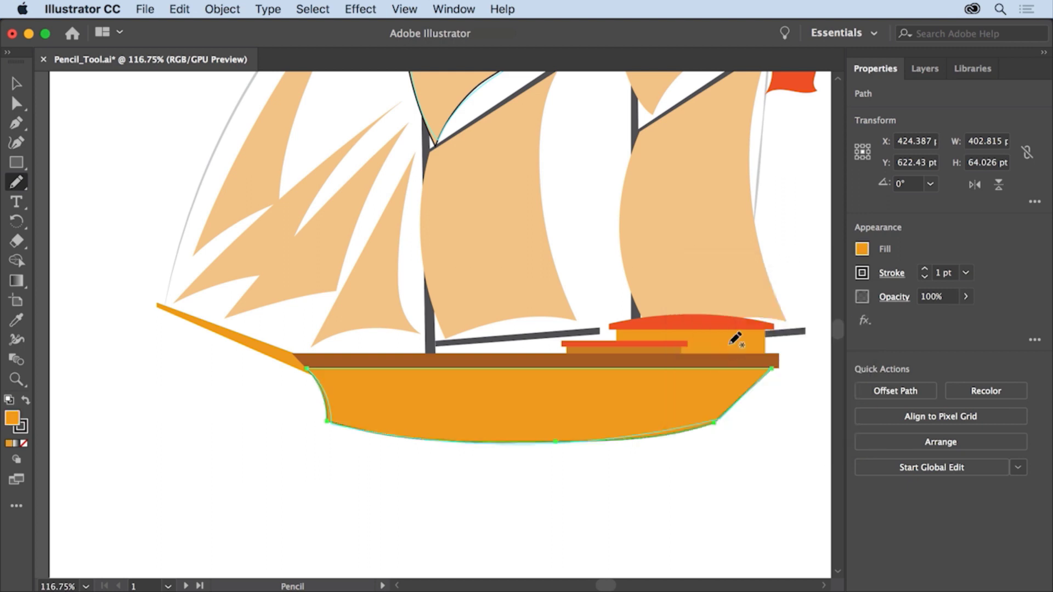
- Delete the two practice Pencil curves beside the ship
{"action": "left_click", "coordinate": [406, 10]}
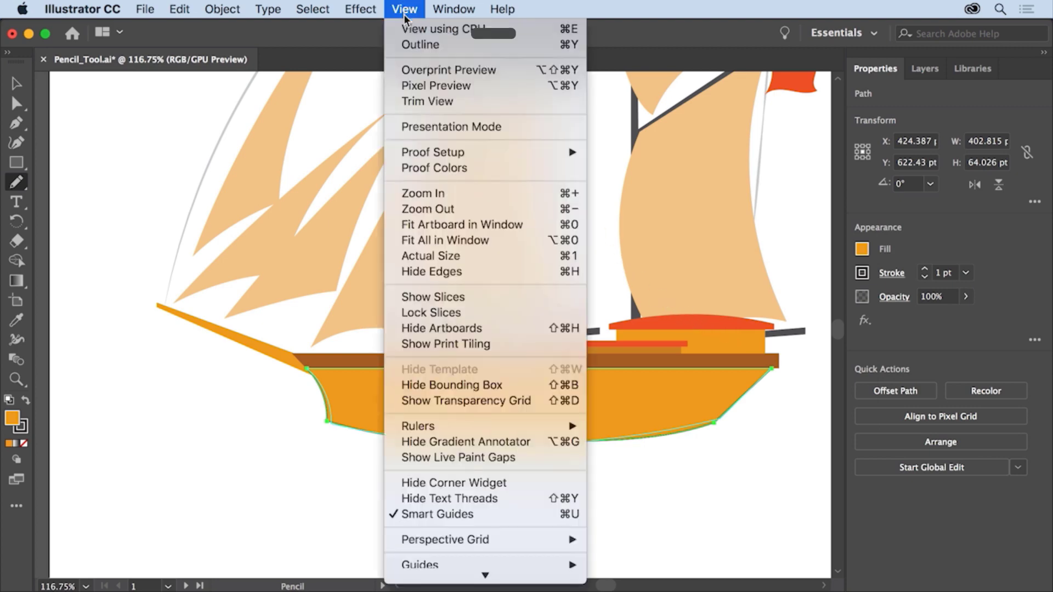
{"action": "left_click", "coordinate": [483, 239]}
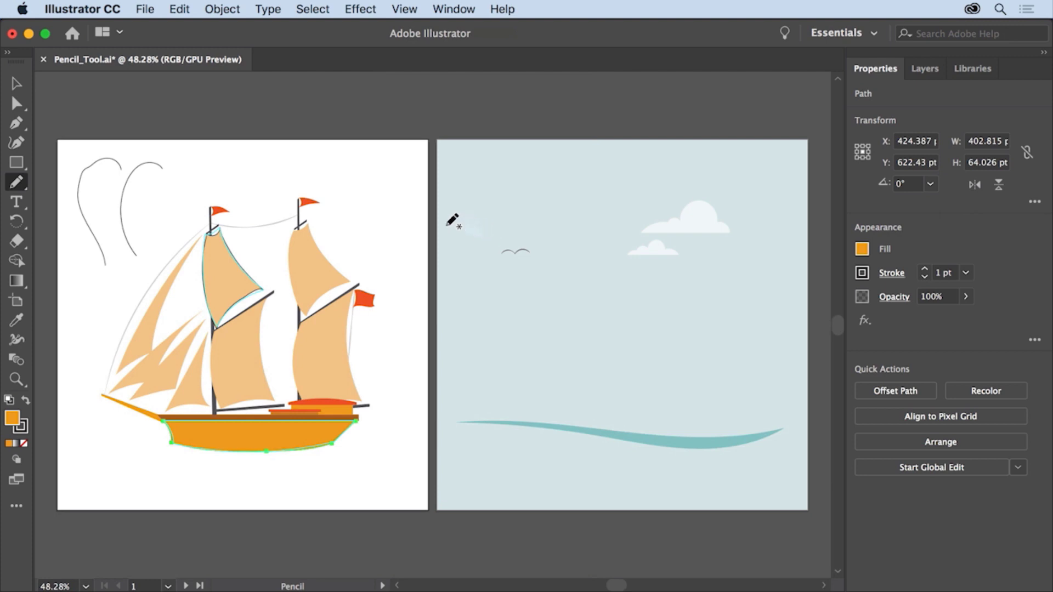
{"action": "left_click", "coordinate": [16, 83]}
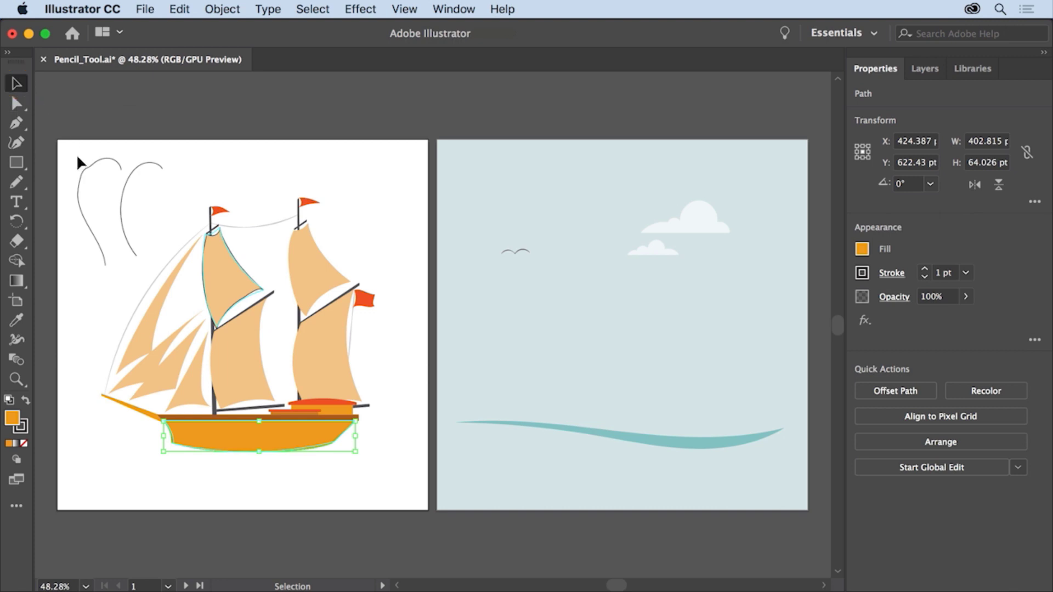
{"action": "left_click_drag", "start_coordinate": [86, 160], "coordinate": [145, 211]}
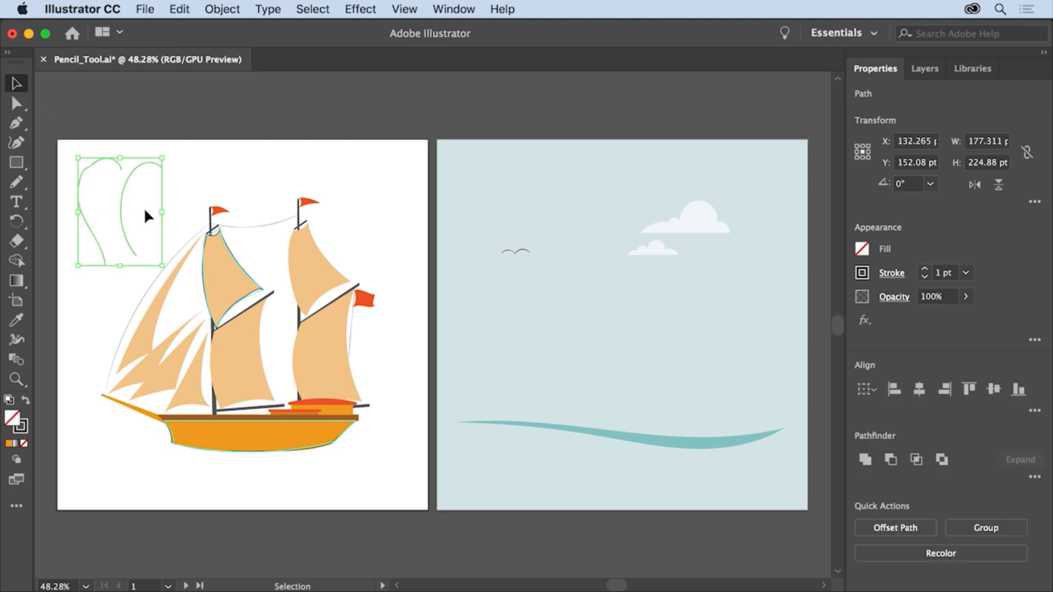
{"action": "key", "text": "Delete"}
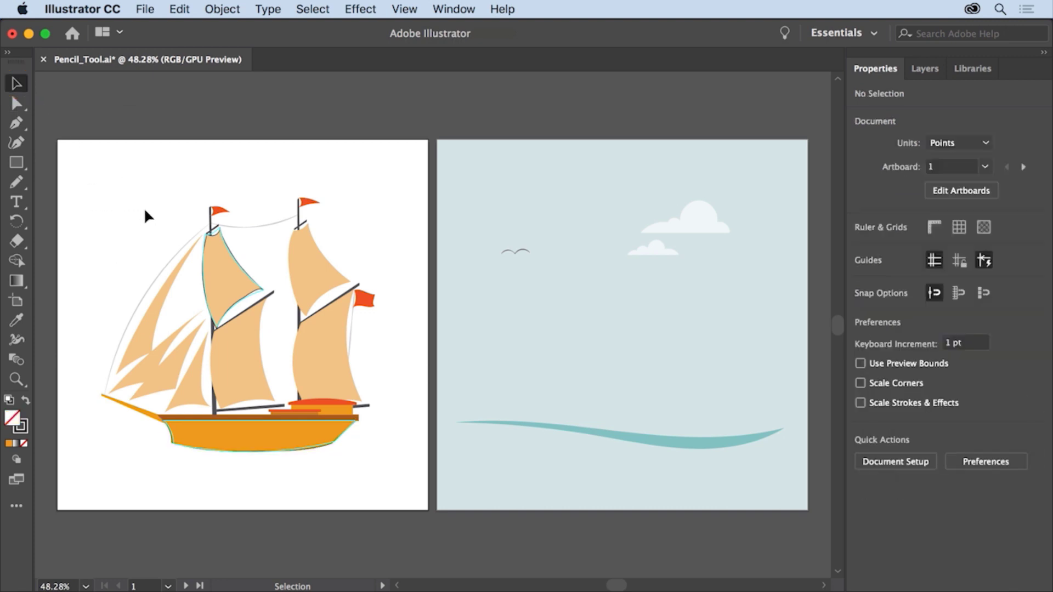
- Move the whole ship artwork onto the blue sea artboard, to about X 1180, Y 389 pt, and deselect it
{"action": "left_click_drag", "start_coordinate": [122, 184], "coordinate": [389, 475]}
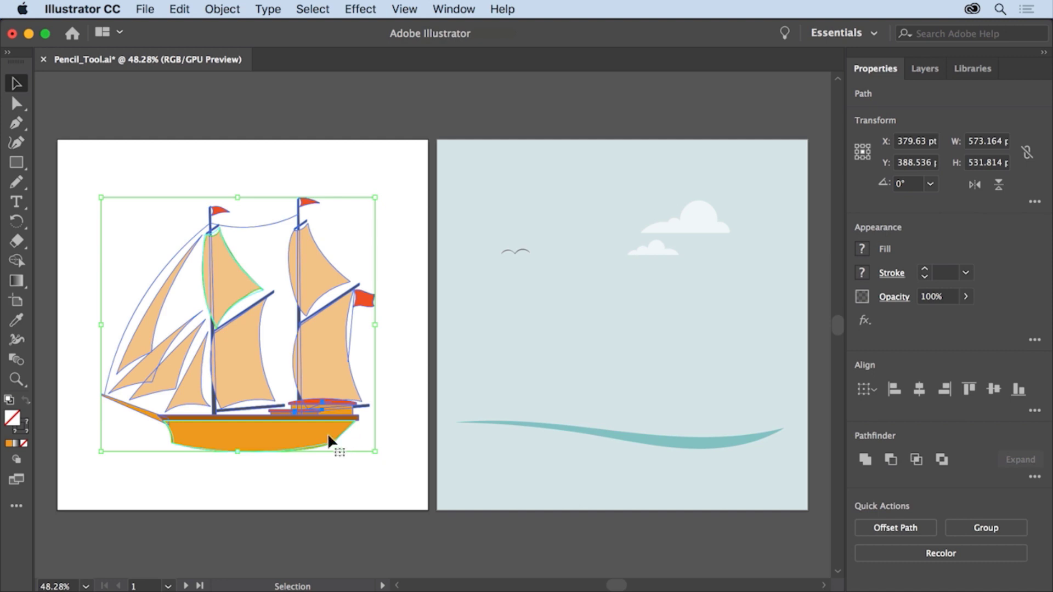
{"action": "left_click_drag", "start_coordinate": [318, 434], "coordinate": [701, 434]}
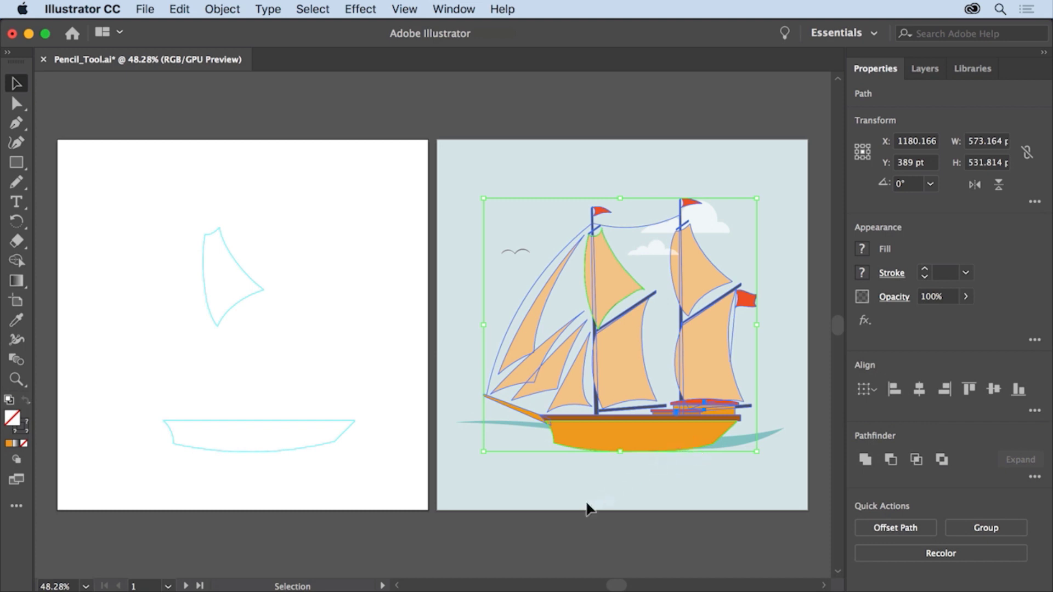
{"action": "left_click", "coordinate": [544, 525]}
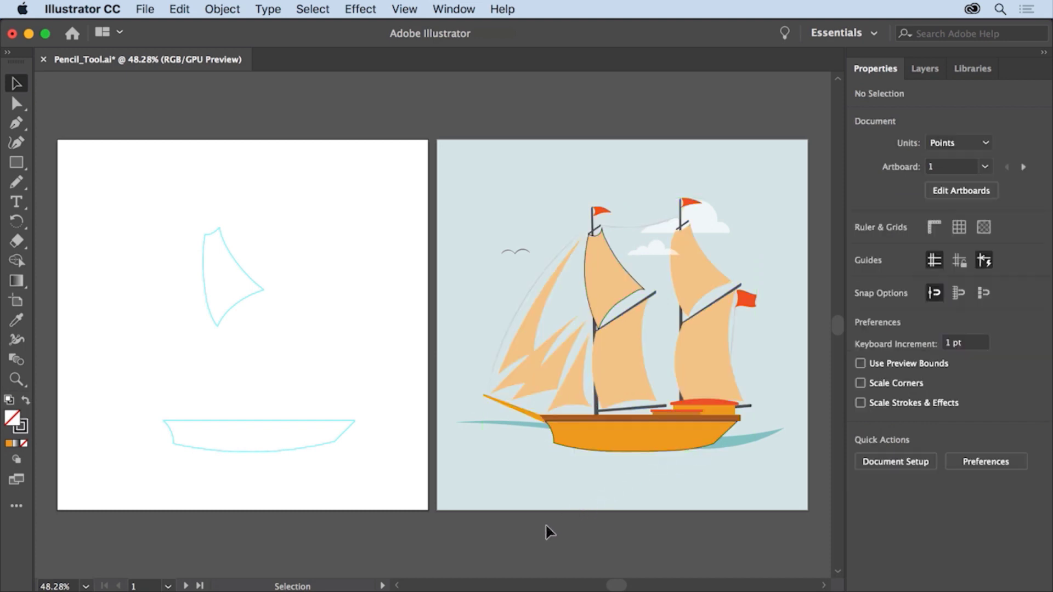
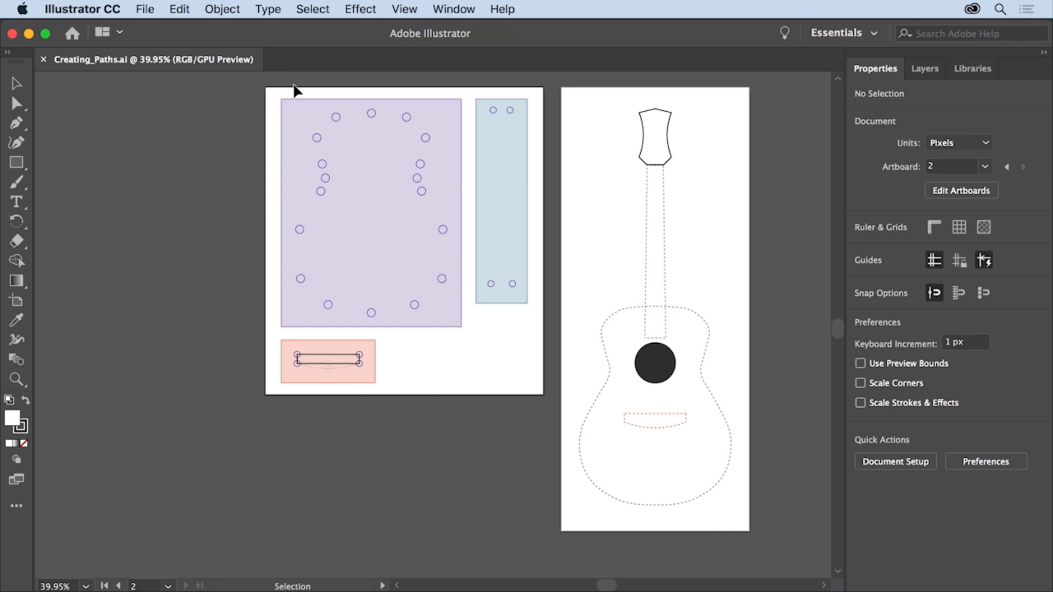
- Set up the Curvature tool with the fill set to None for drawing over the purple guitar-body template in Creating_Paths.ai
{"action": "left_click", "coordinate": [403, 10]}
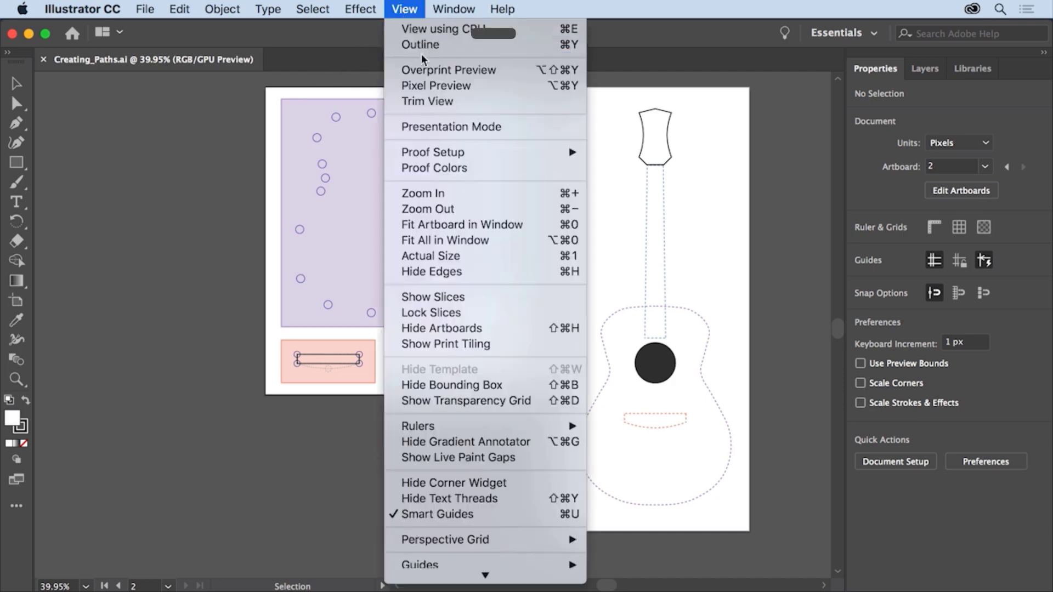
{"action": "left_click", "coordinate": [509, 235]}
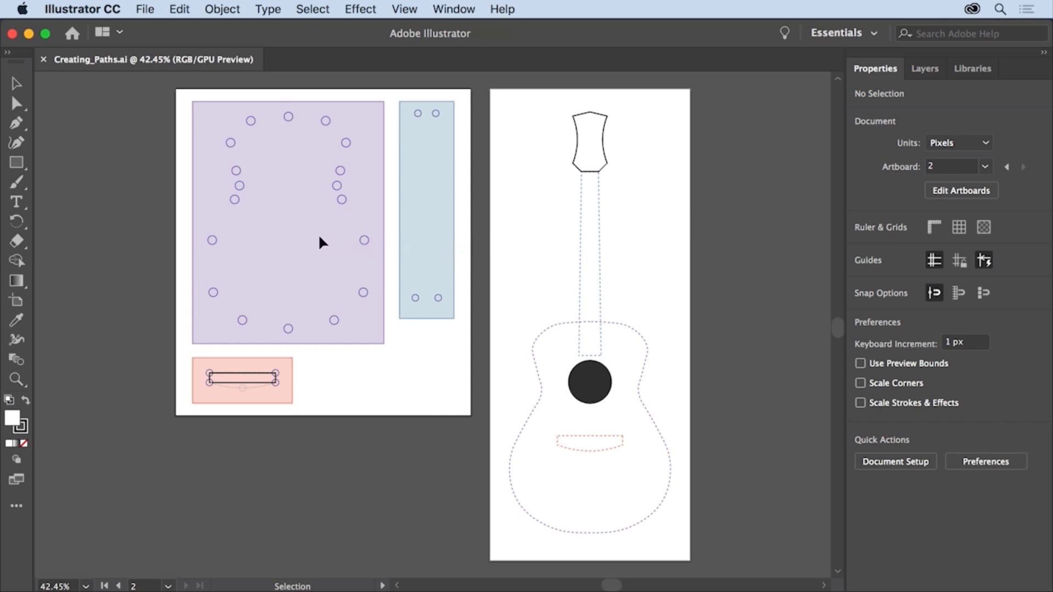
{"action": "left_click", "coordinate": [11, 380]}
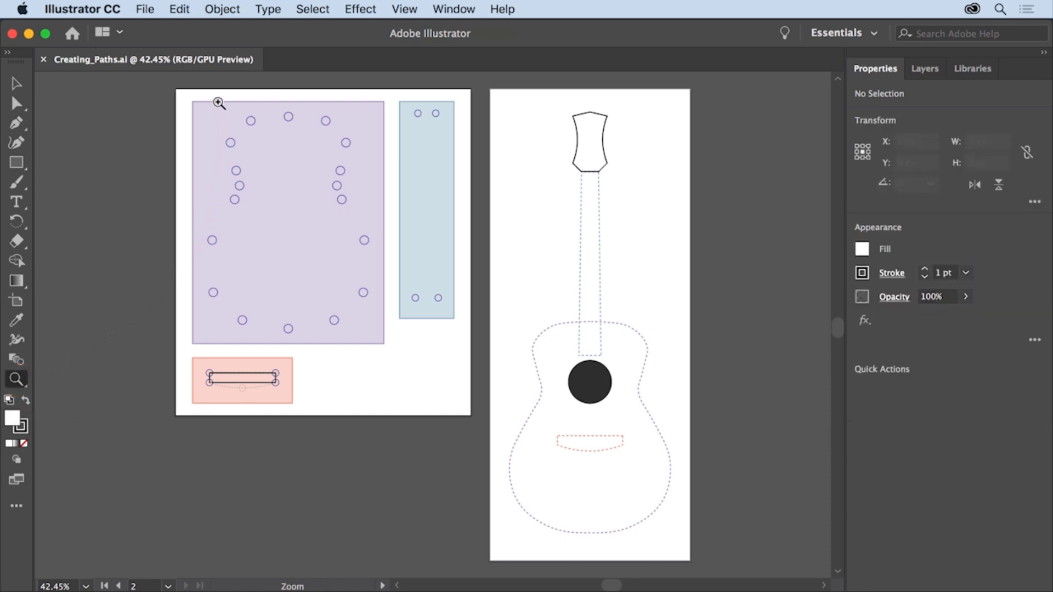
{"action": "left_click_drag", "start_coordinate": [218, 101], "coordinate": [355, 182]}
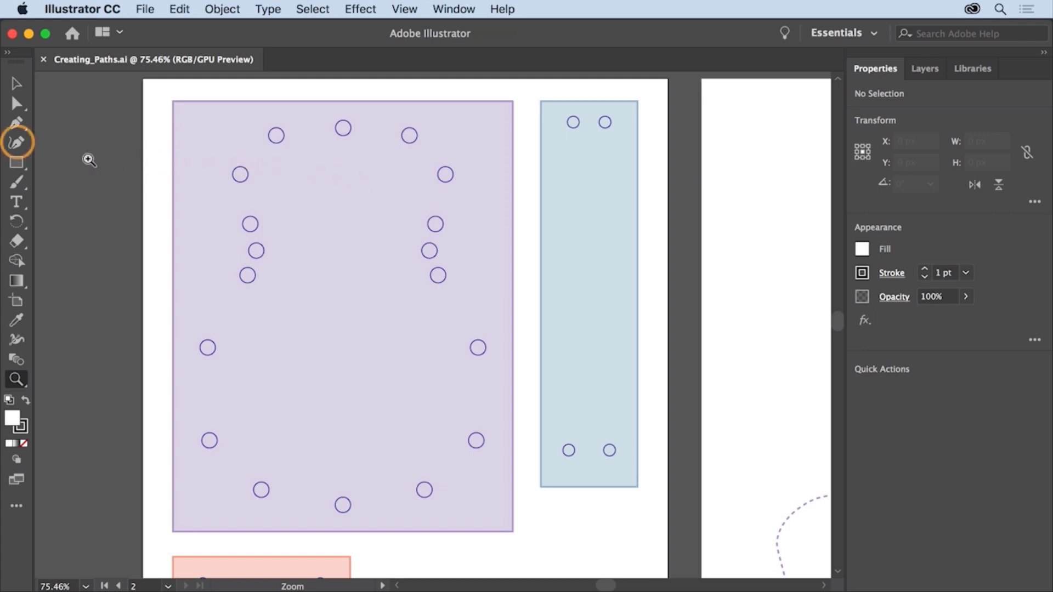
{"action": "left_click", "coordinate": [17, 143]}
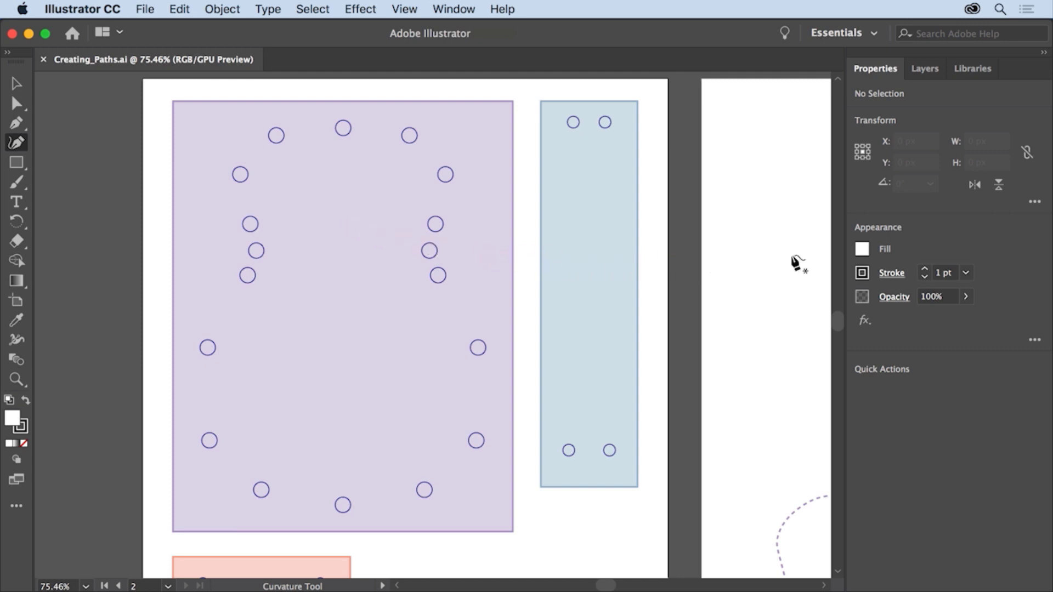
{"action": "left_click", "coordinate": [861, 250]}
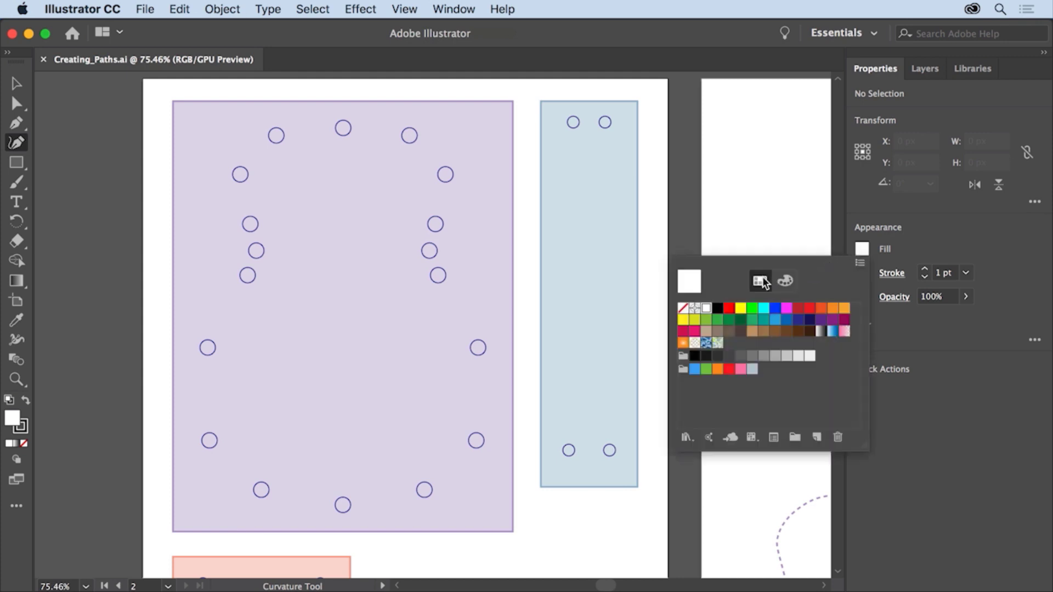
{"action": "left_click", "coordinate": [681, 310]}
{"action": "left_click", "coordinate": [682, 309]}
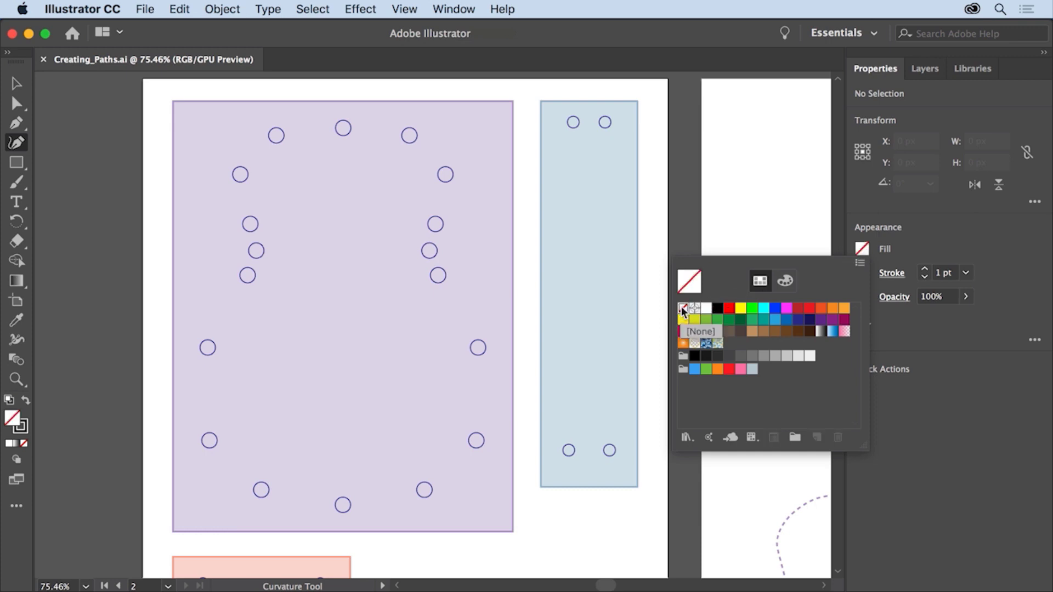
{"action": "key", "text": "Escape"}
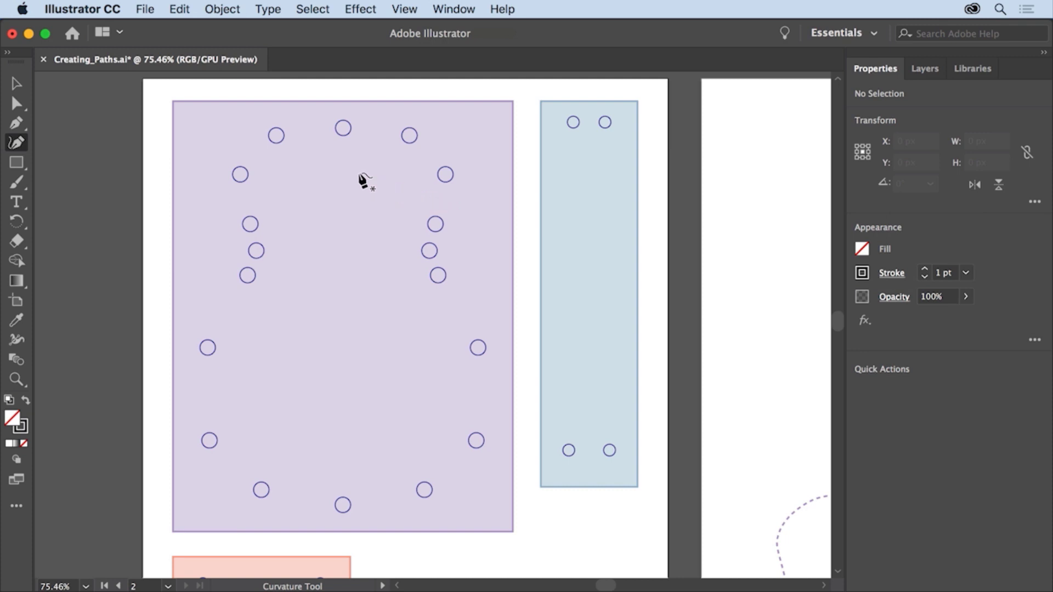
- Start a Curvature path at the purple template's top-centre circle, add points at the next two circles clockwise, and nudge the second point onto its circle
{"action": "left_click", "coordinate": [343, 128]}
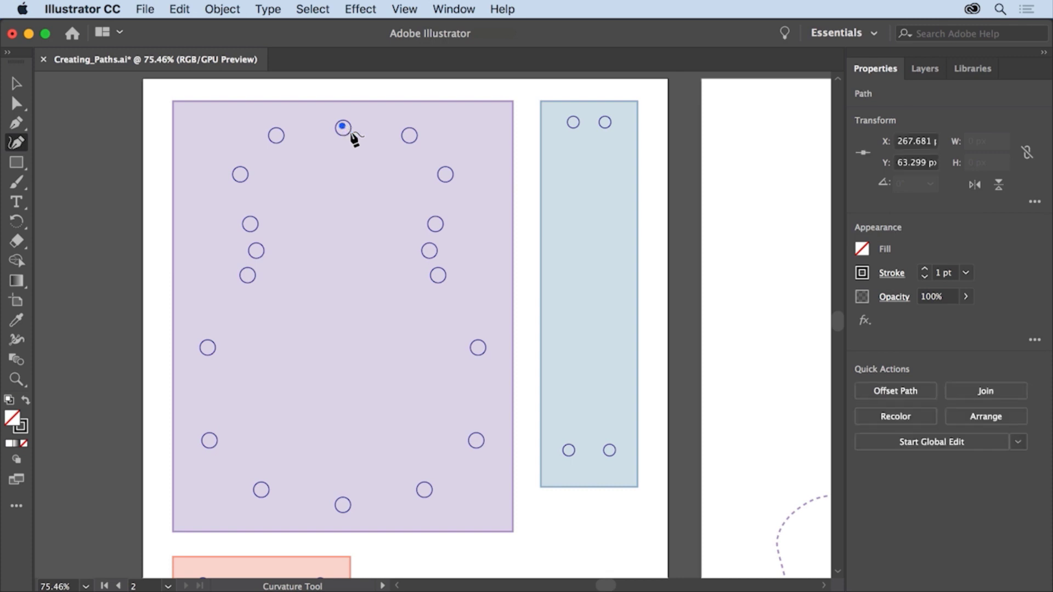
{"action": "left_click", "coordinate": [409, 135]}
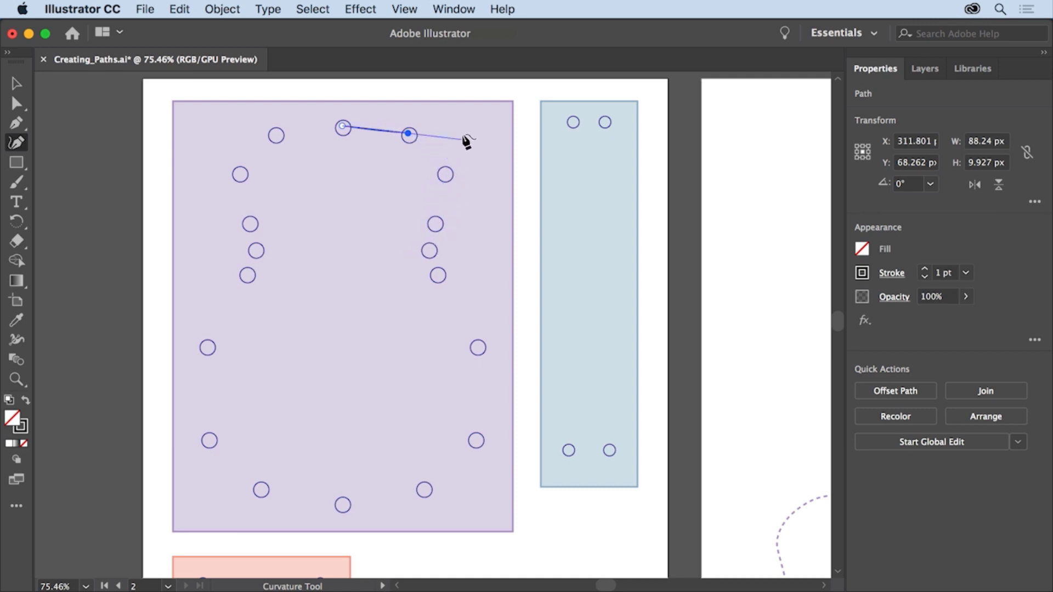
{"action": "left_click", "coordinate": [445, 175]}
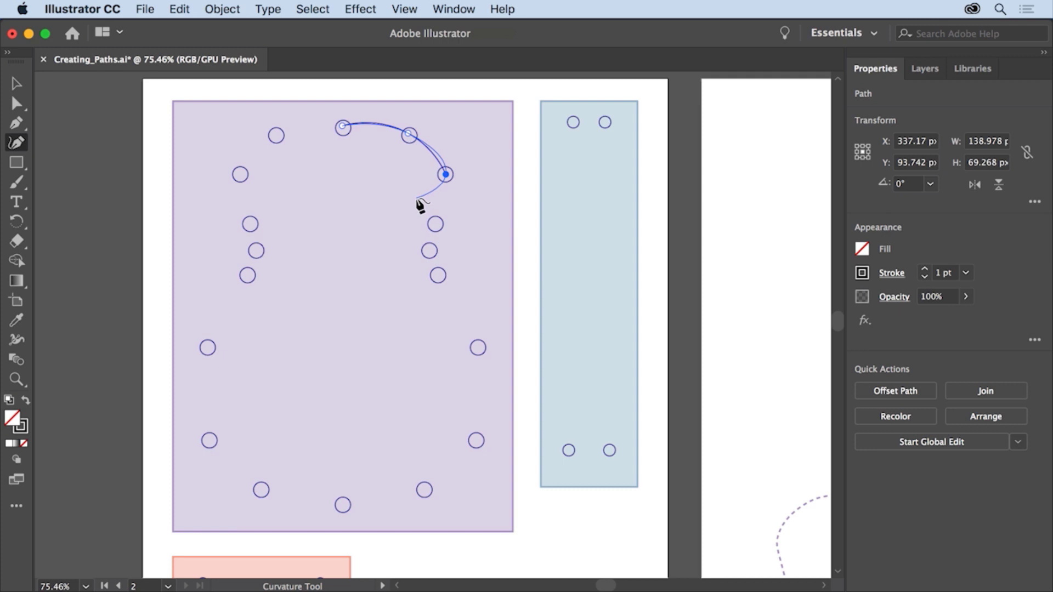
{"action": "left_click", "coordinate": [408, 135]}
{"action": "mouse_move", "coordinate": [409, 134]}
{"action": "left_mouse_down"}
{"action": "mouse_move", "coordinate": [433, 114]}
{"action": "mouse_move", "coordinate": [431, 157]}
{"action": "mouse_move", "coordinate": [397, 152]}
{"action": "mouse_move", "coordinate": [393, 169]}
{"action": "mouse_move", "coordinate": [409, 136]}
{"action": "left_mouse_up"}
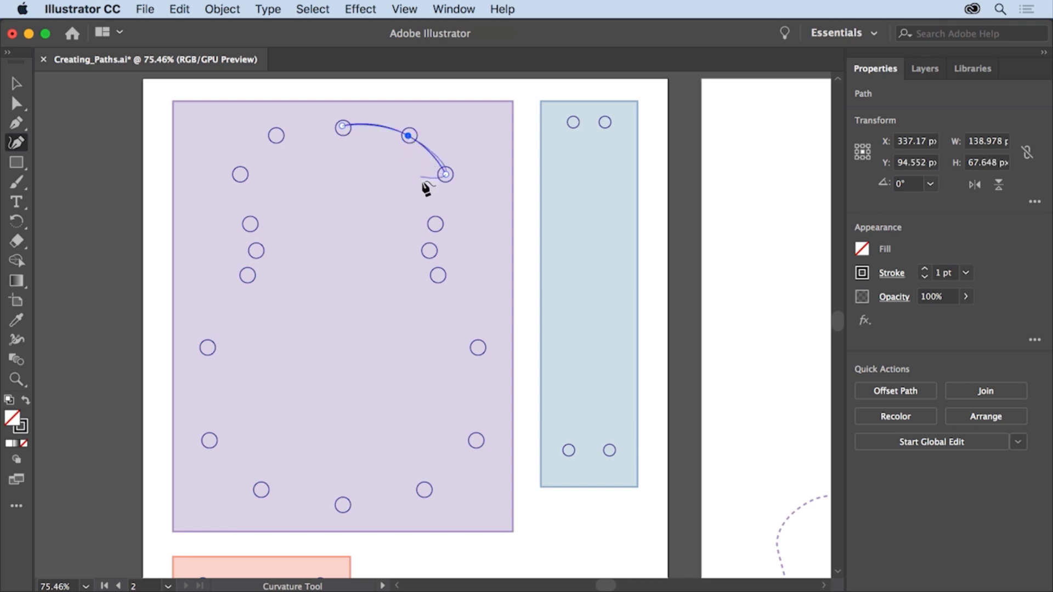
- Continue the guitar-body path through the three right waist circles and down to the upper circle of the right lower bulge
{"action": "left_click", "coordinate": [435, 224]}
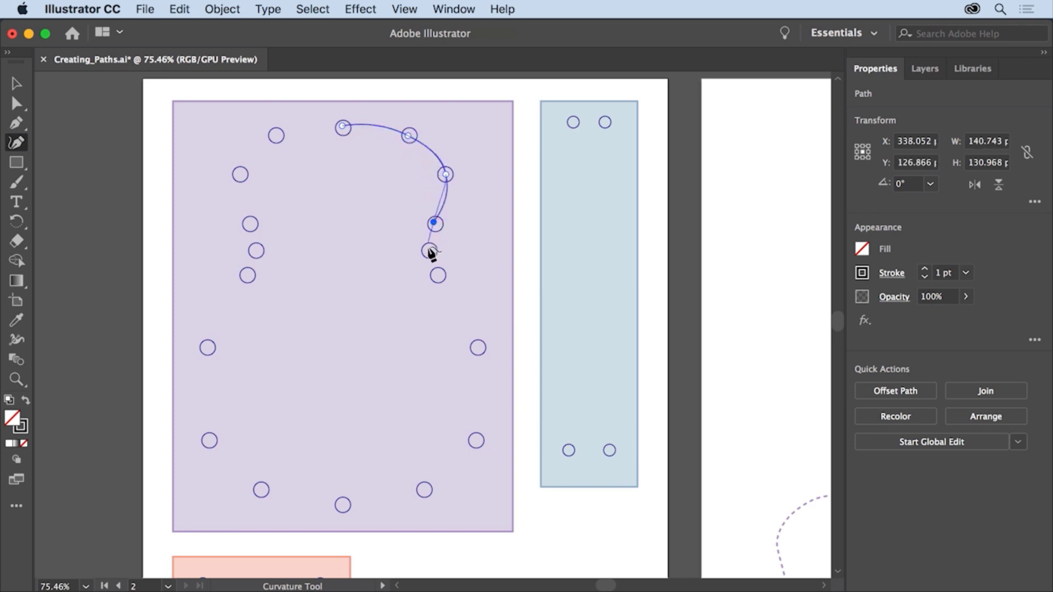
{"action": "left_click", "coordinate": [427, 250]}
{"action": "left_click", "coordinate": [438, 277]}
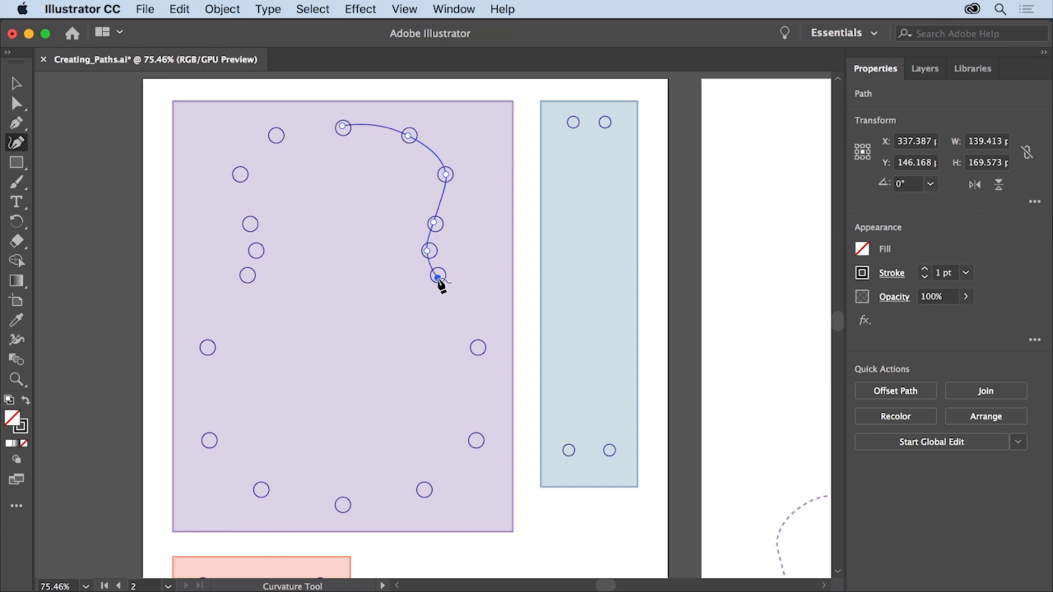
{"action": "left_click", "coordinate": [479, 348]}
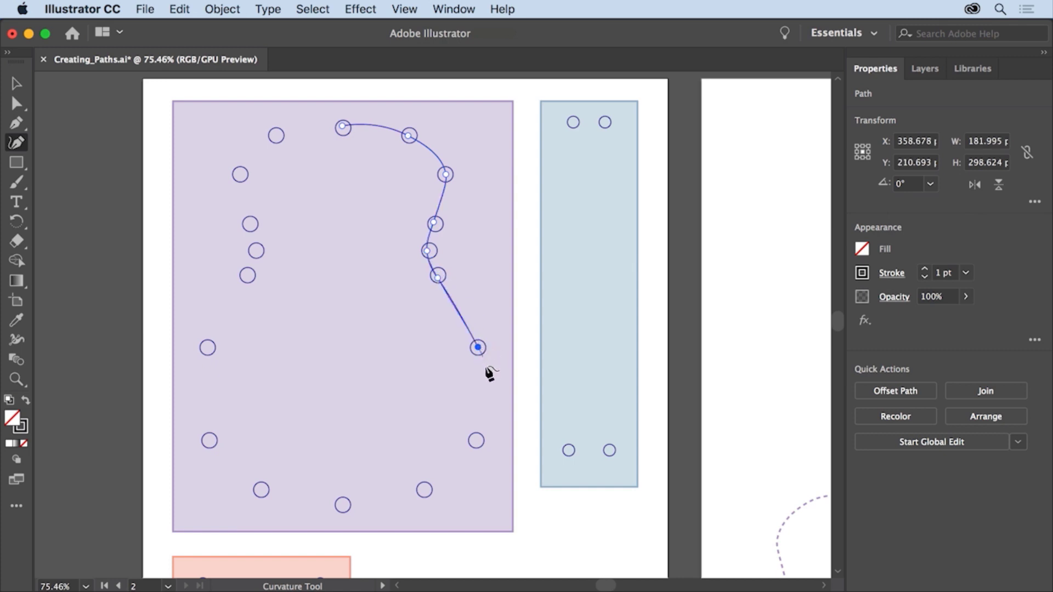
- Continue the guitar-body path down the right lower bulge and around the bottom circles to the lower circle of the left bulge
{"action": "left_click", "coordinate": [475, 440]}
{"action": "left_click", "coordinate": [424, 489]}
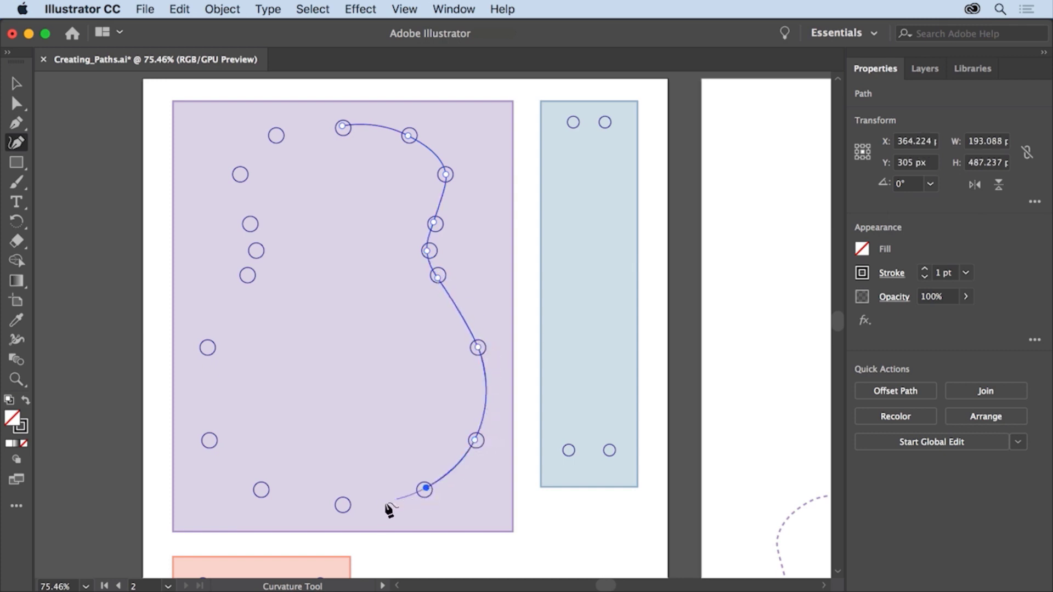
{"action": "left_click", "coordinate": [342, 505]}
{"action": "left_click", "coordinate": [262, 489]}
{"action": "left_click", "coordinate": [209, 440]}
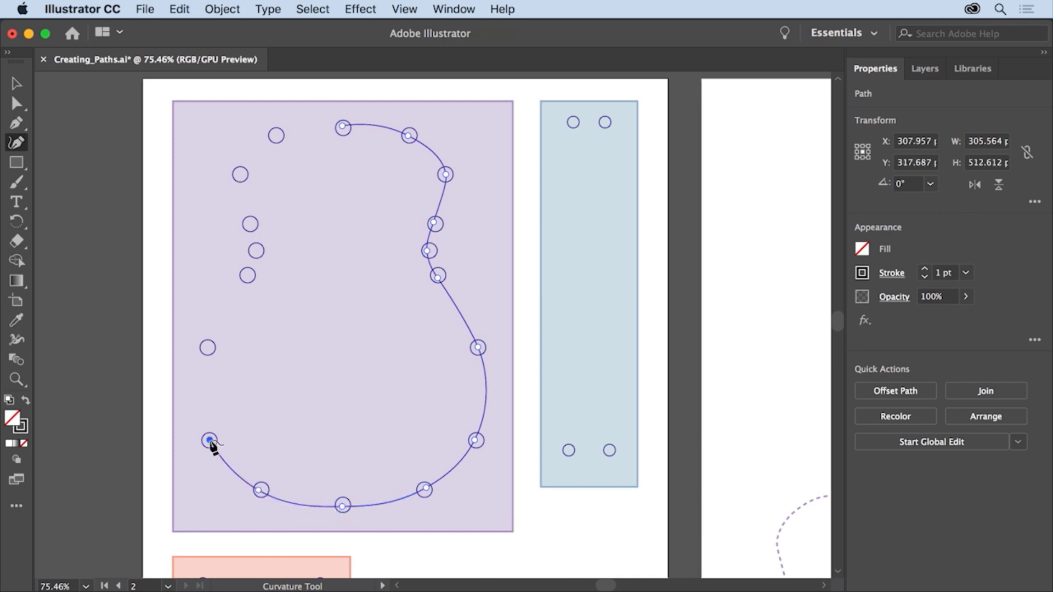
- Carry the guitar-body path up through the remaining left circles and close it at the purple template's top-centre starting point
{"action": "left_click", "coordinate": [207, 347]}
{"action": "left_click", "coordinate": [248, 275]}
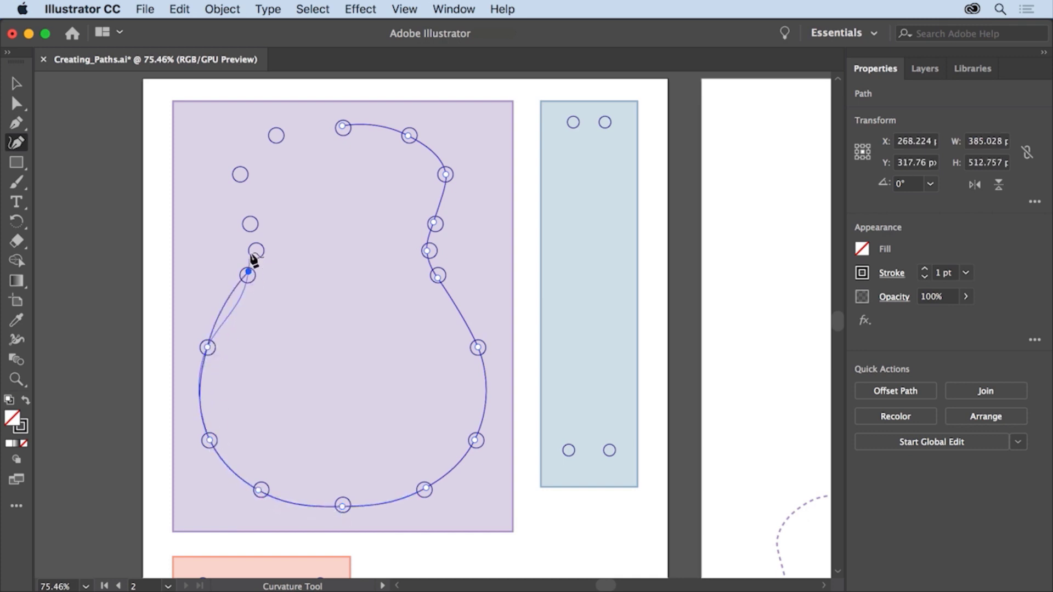
{"action": "left_click", "coordinate": [256, 251]}
{"action": "left_click", "coordinate": [250, 224]}
{"action": "left_click", "coordinate": [240, 174]}
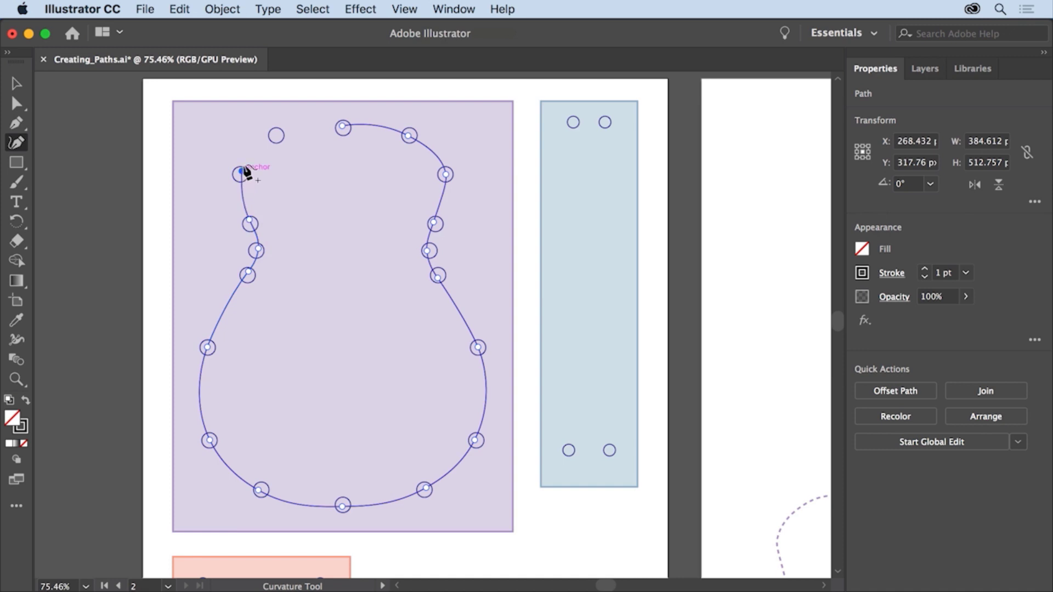
{"action": "left_click", "coordinate": [277, 135]}
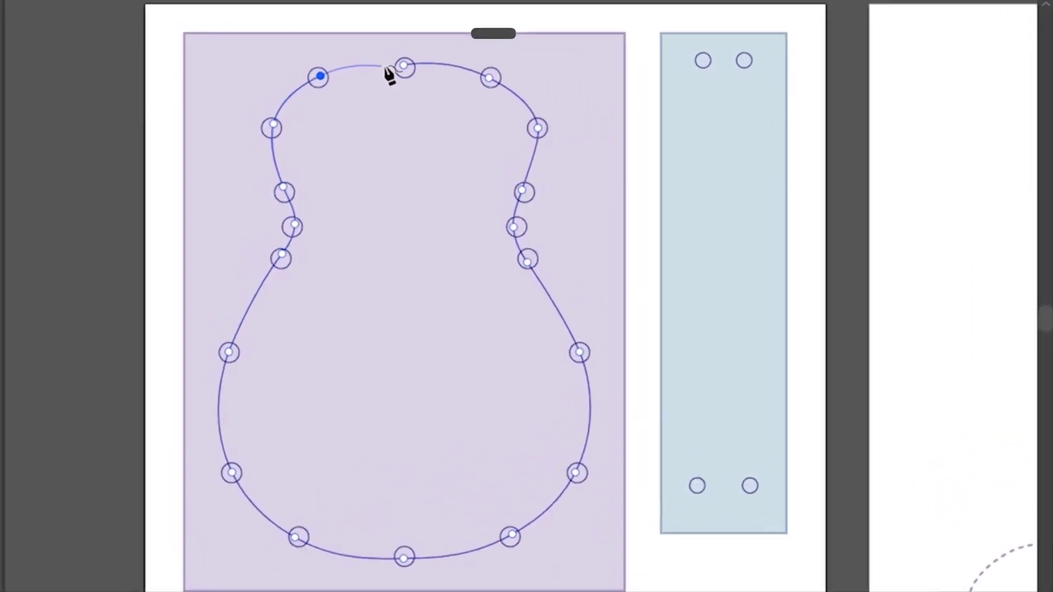
{"action": "left_click", "coordinate": [405, 67]}
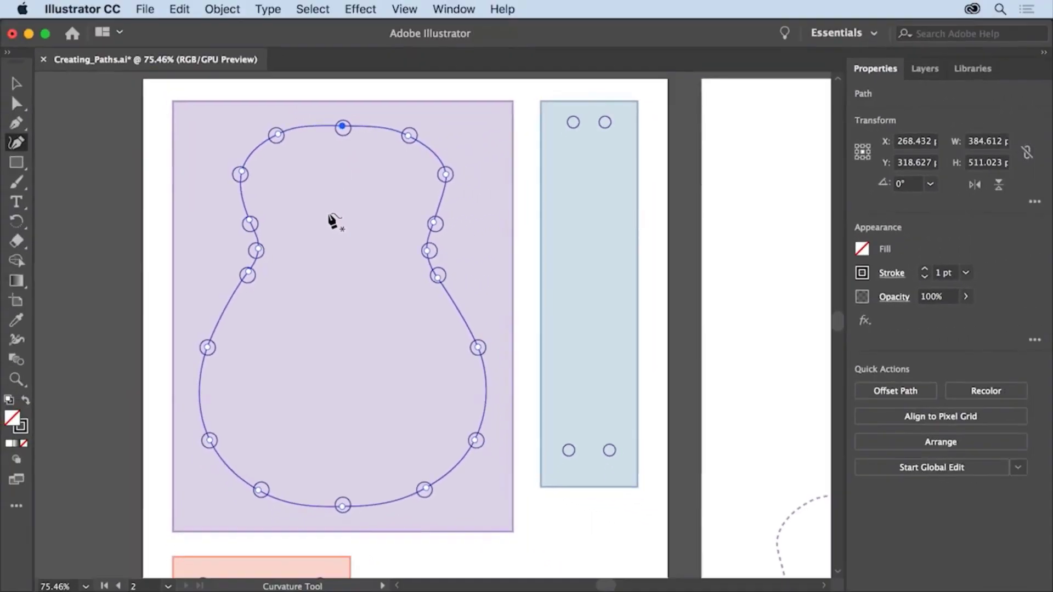
{"action": "key", "text": "Escape"}
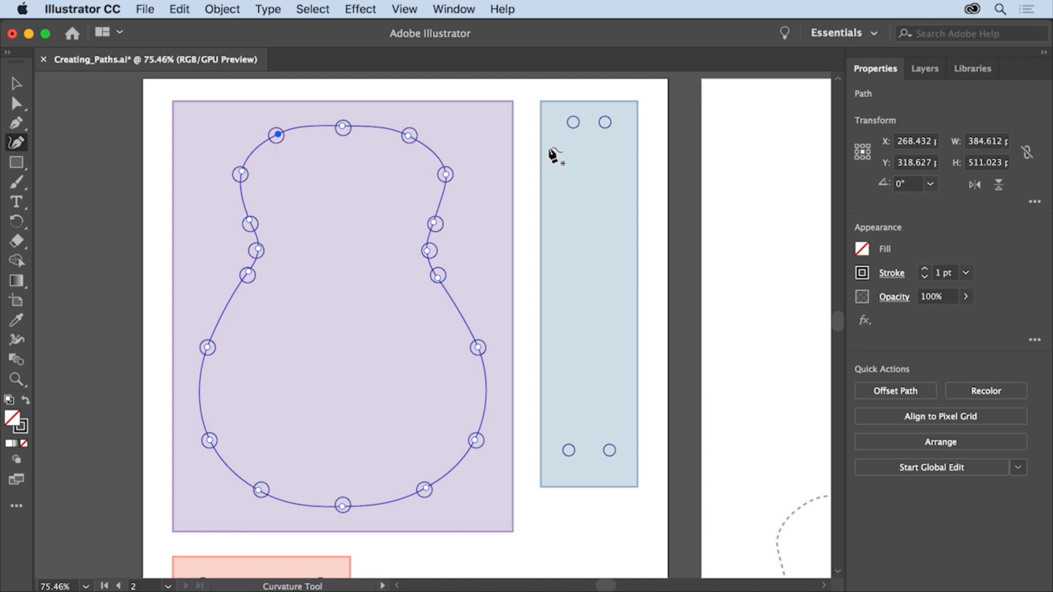
- Draw a closed, straight-sided guitar neck of about 58 × 442 px through the blue template's four circles, using corner points
{"action": "left_click", "coordinate": [573, 123]}
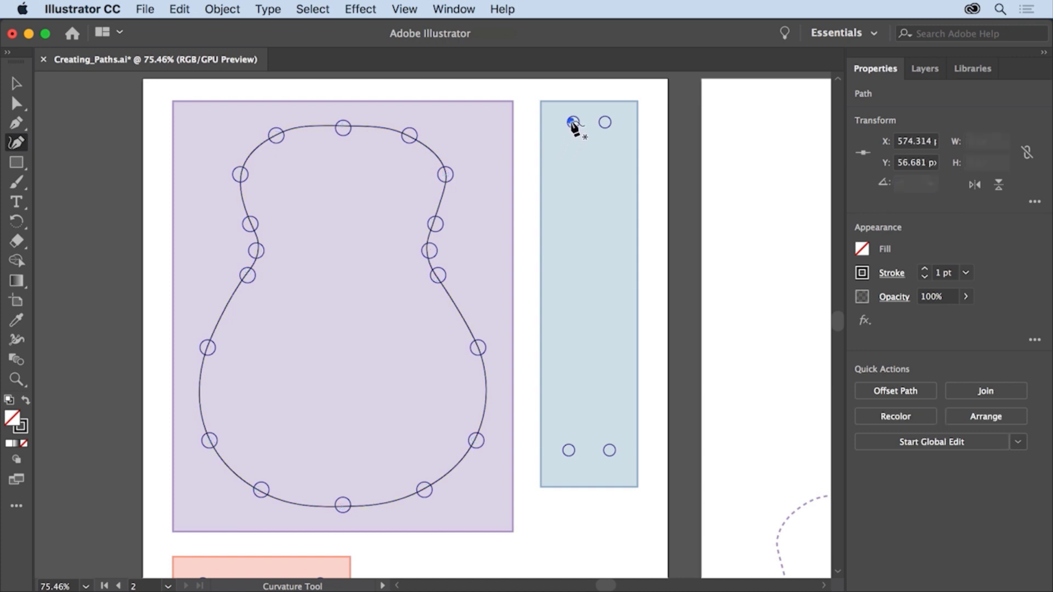
{"action": "left_click", "coordinate": [605, 122]}
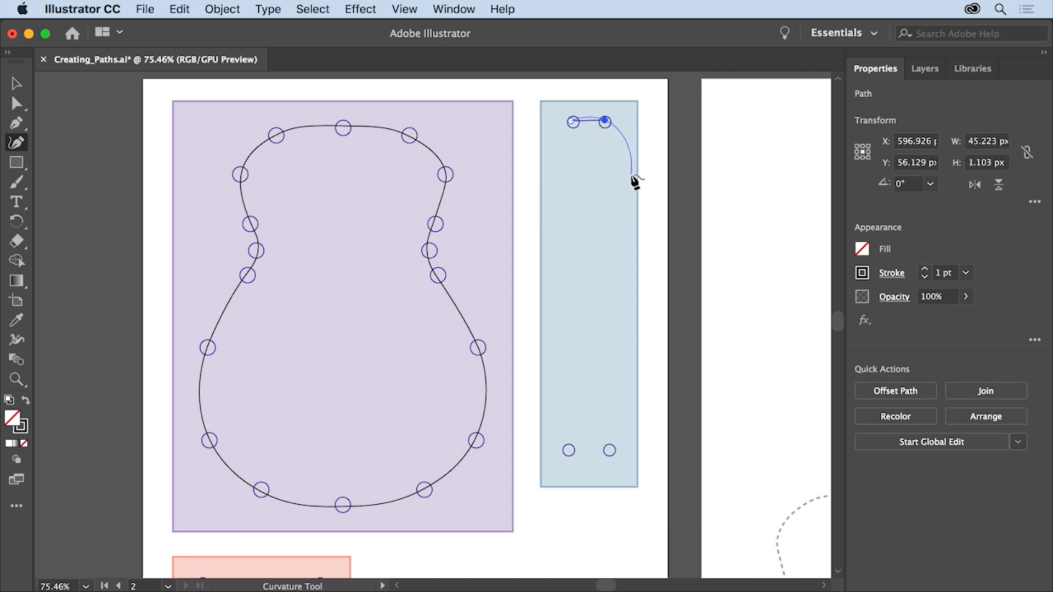
{"action": "double_click", "coordinate": [604, 121]}
{"action": "left_click", "coordinate": [610, 450]}
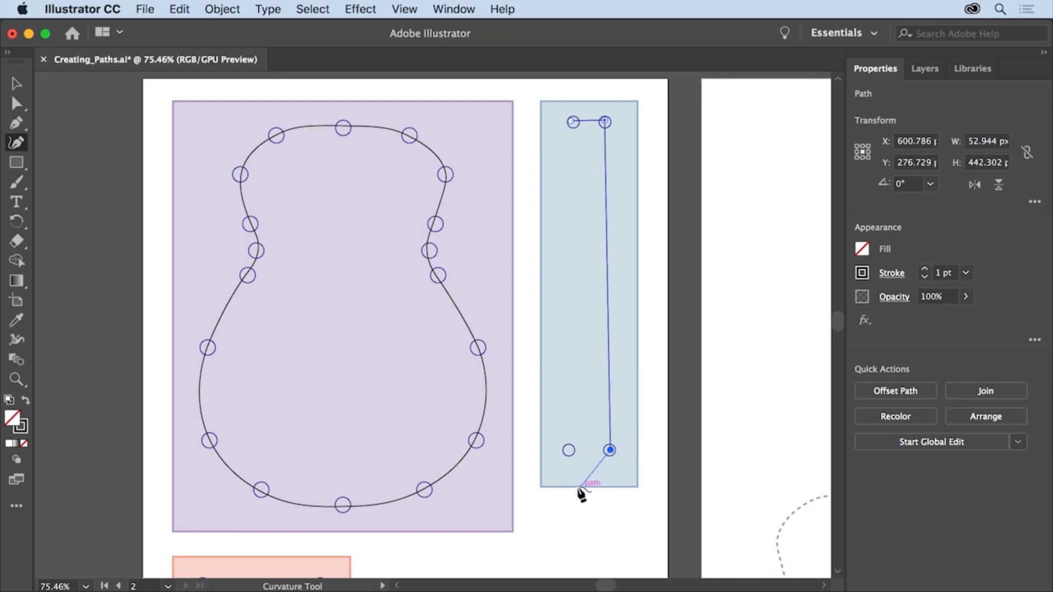
{"action": "left_click", "coordinate": [569, 451]}
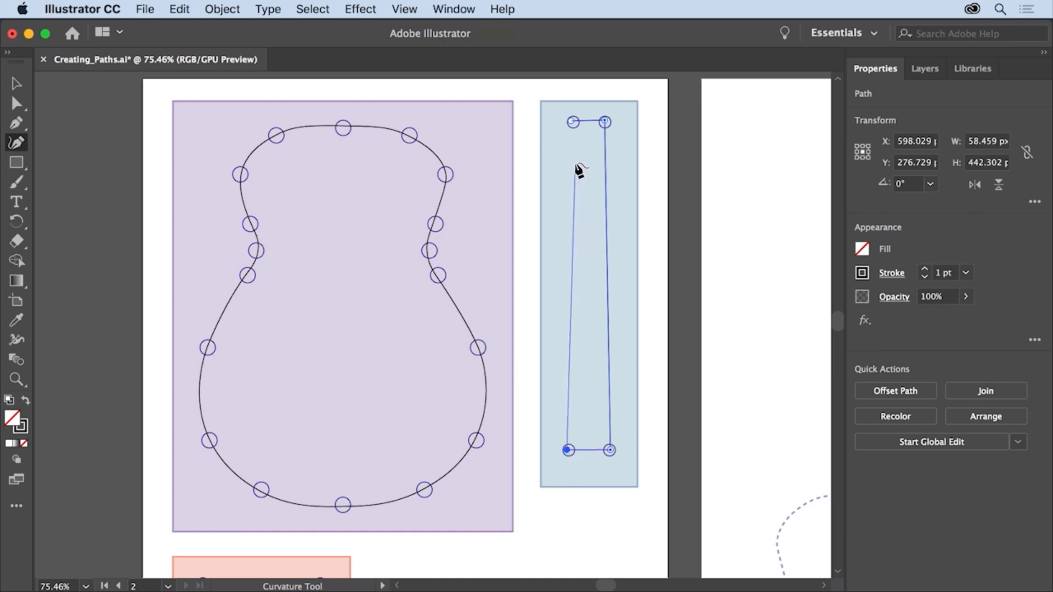
{"action": "left_click", "coordinate": [573, 122]}
{"action": "double_click", "coordinate": [572, 121]}
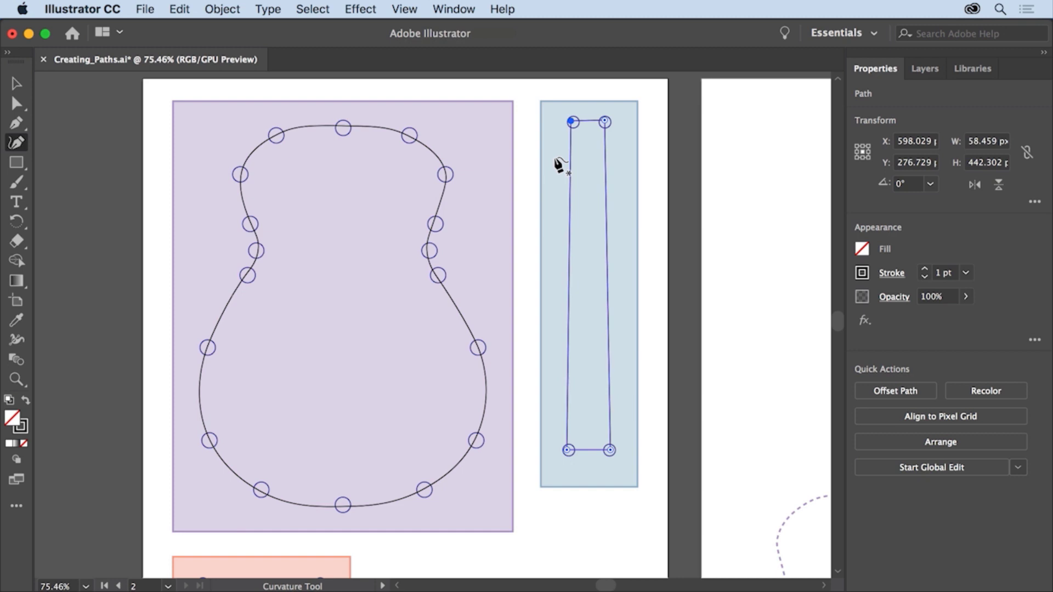
- Add a Curvature point at the middle of the pink template rectangle's lower edge and pull it down onto the dashed circle
{"action": "key", "text": "space"}
{"action": "left_click_drag", "start_coordinate": [367, 413], "coordinate": [497, 162]}
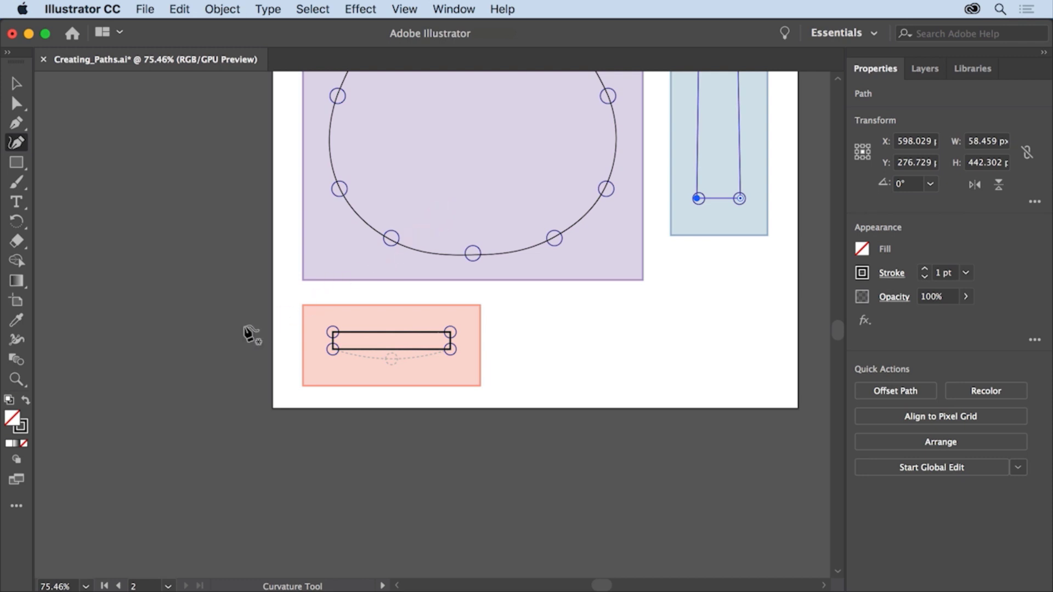
{"action": "left_click", "coordinate": [18, 379]}
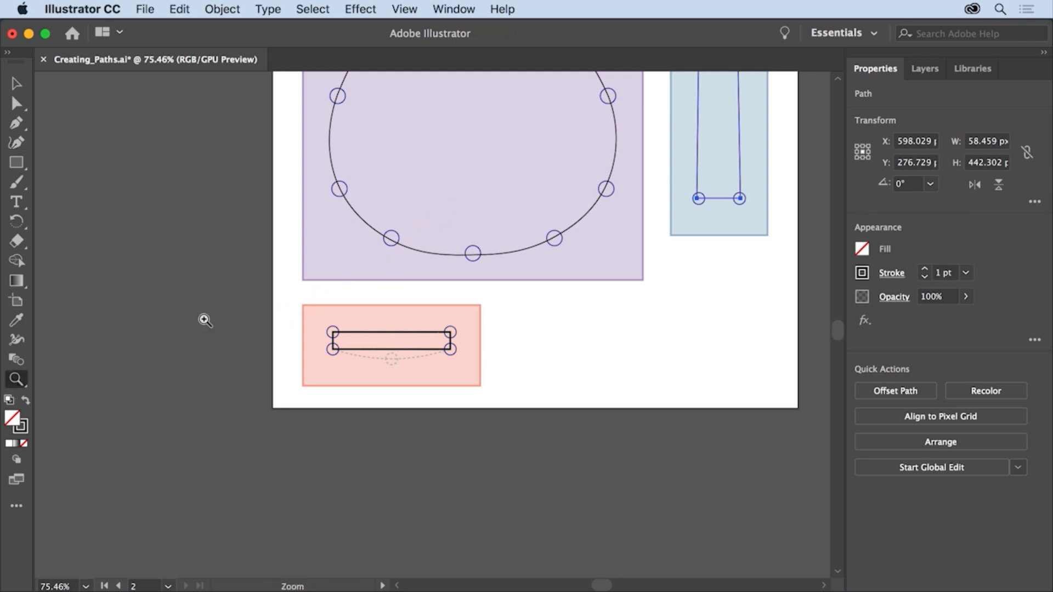
{"action": "left_click_drag", "start_coordinate": [286, 306], "coordinate": [448, 317]}
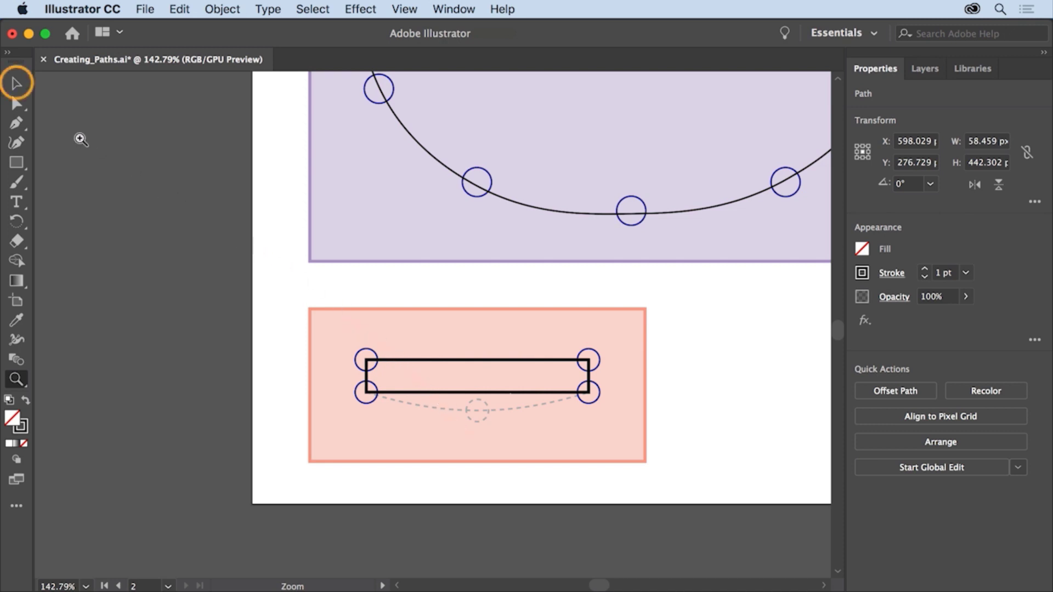
{"action": "left_click", "coordinate": [19, 84]}
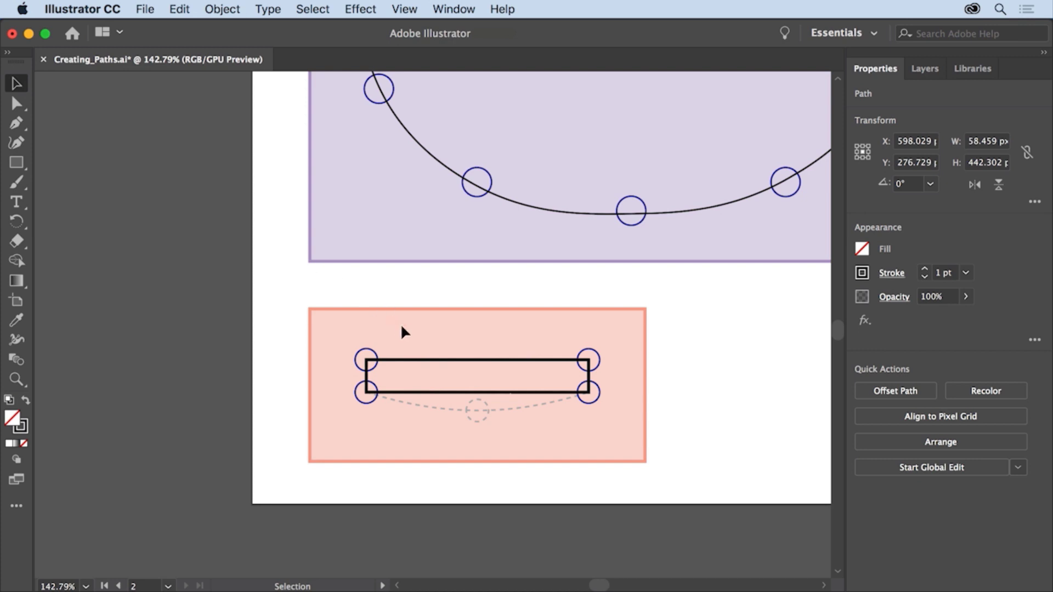
{"action": "left_click", "coordinate": [421, 360]}
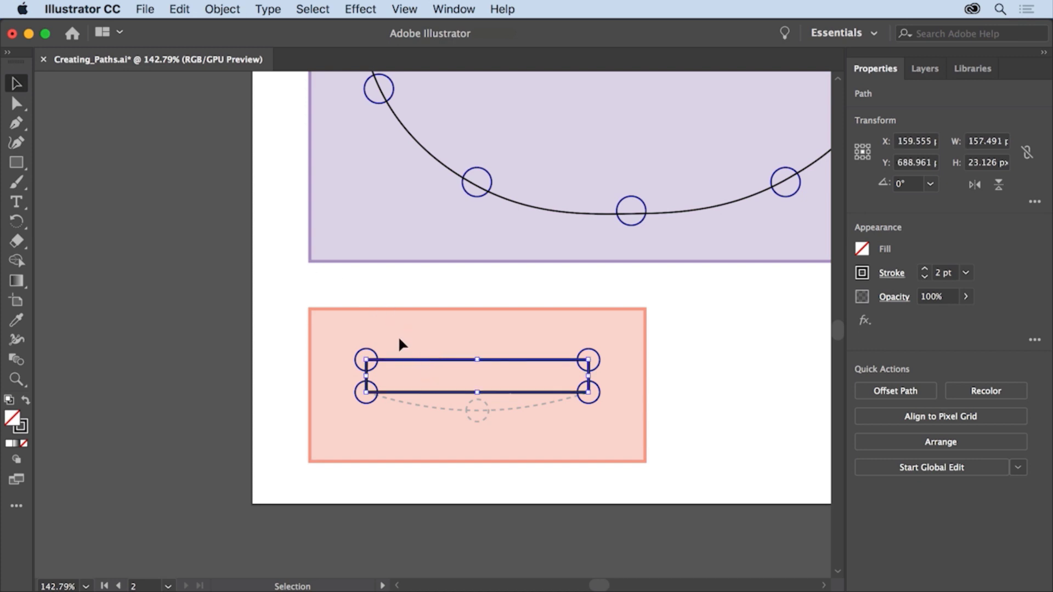
{"action": "left_click", "coordinate": [20, 140]}
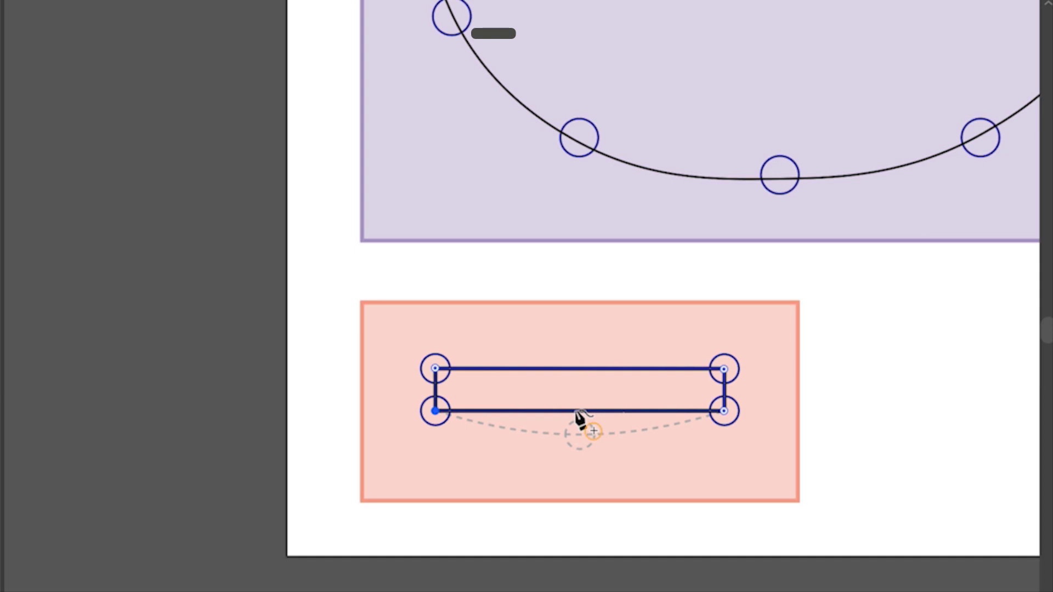
{"action": "left_click", "coordinate": [574, 411]}
{"action": "left_click_drag", "start_coordinate": [575, 413], "coordinate": [581, 435]}
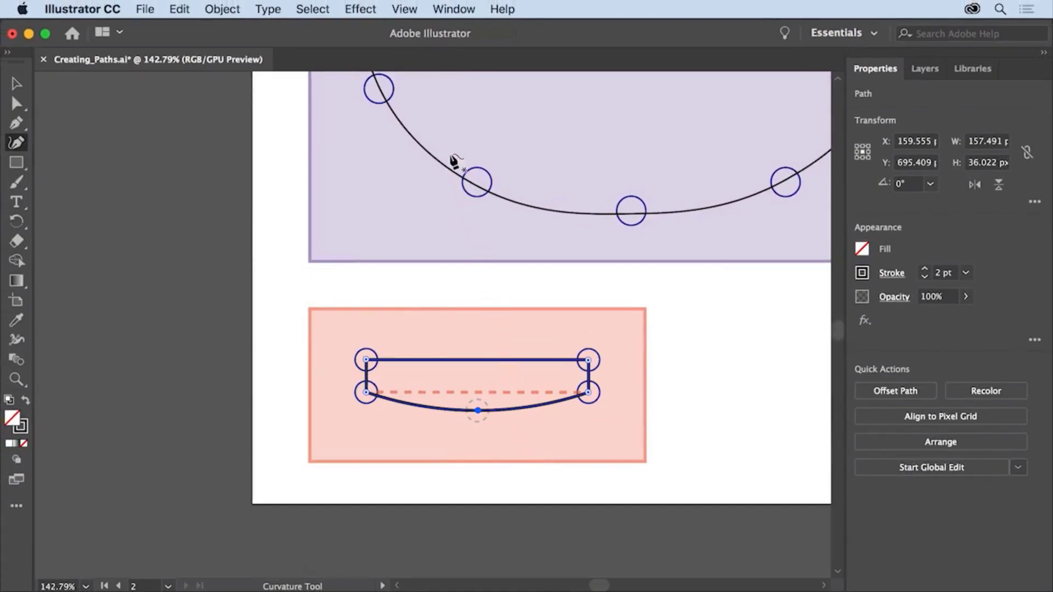
- Move the guitar body, neck and bridge shapes onto their matching dashed outlines on the tall guitar artboard, and deselect
{"action": "left_click", "coordinate": [404, 8]}
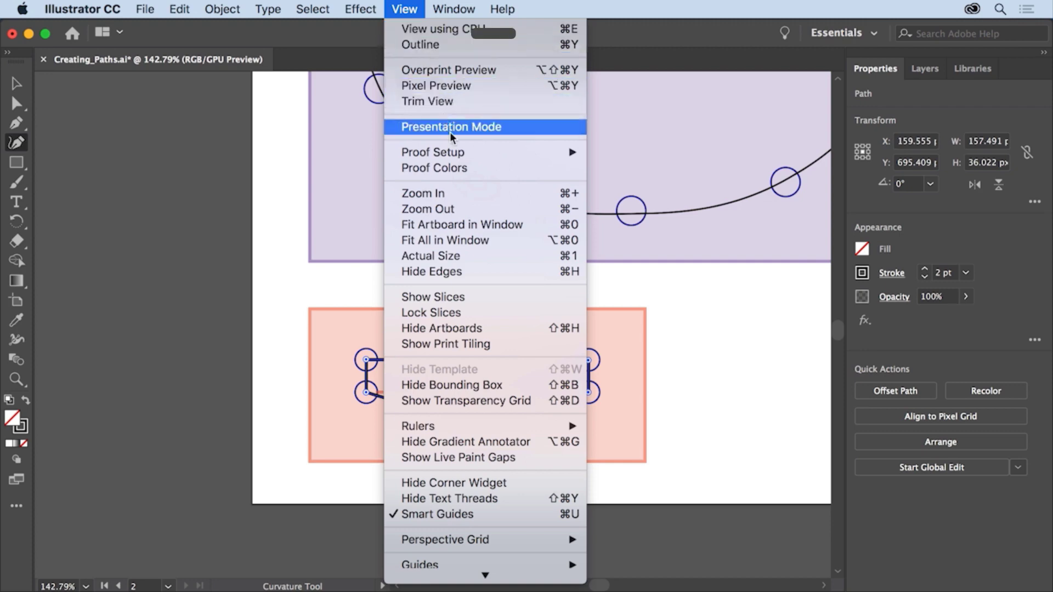
{"action": "left_click", "coordinate": [482, 238]}
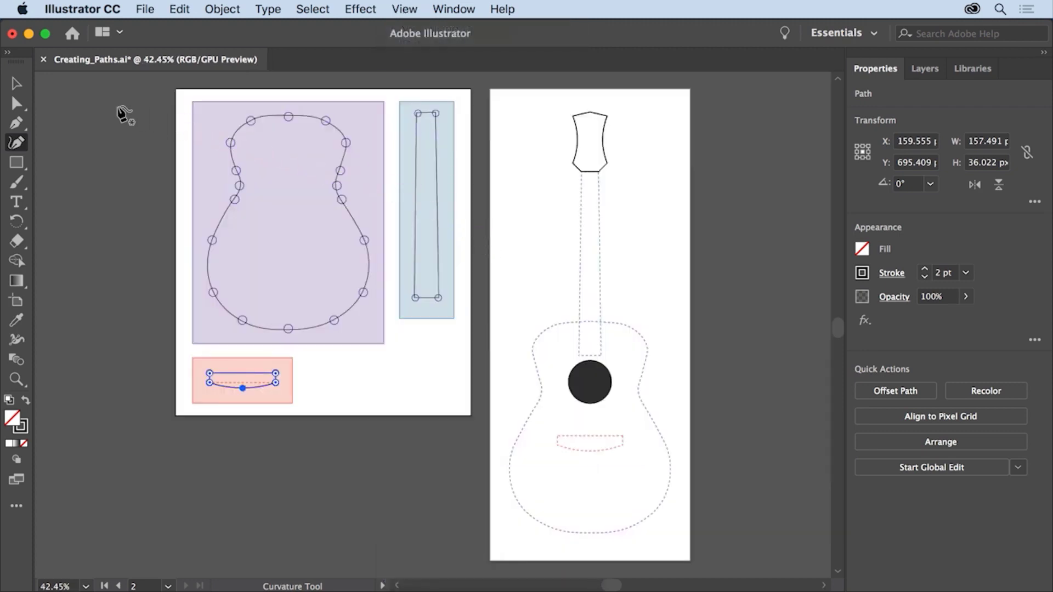
{"action": "left_click", "coordinate": [18, 84]}
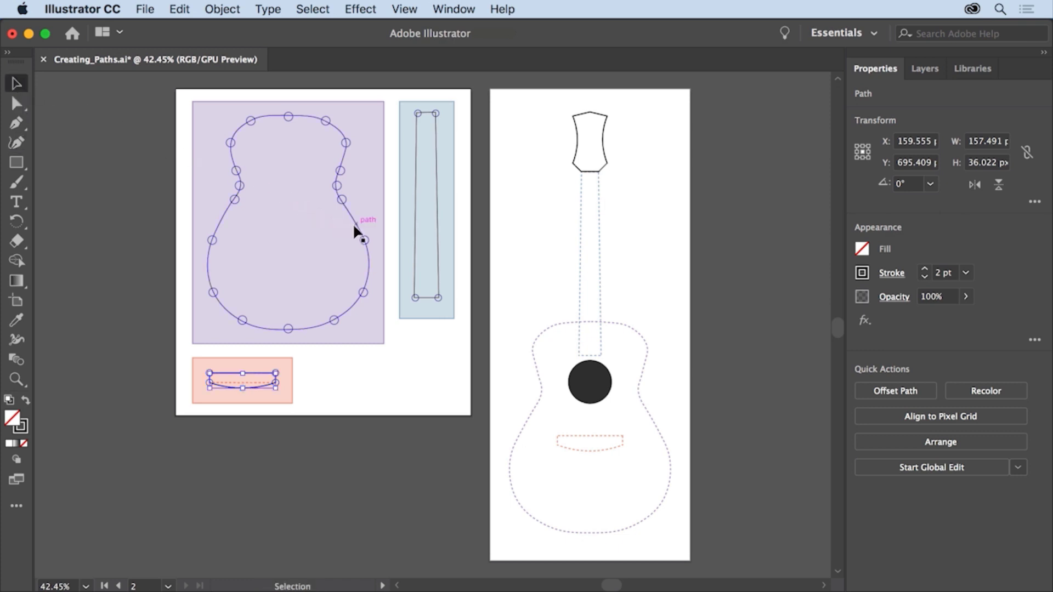
{"action": "left_click_drag", "start_coordinate": [353, 225], "coordinate": [659, 430]}
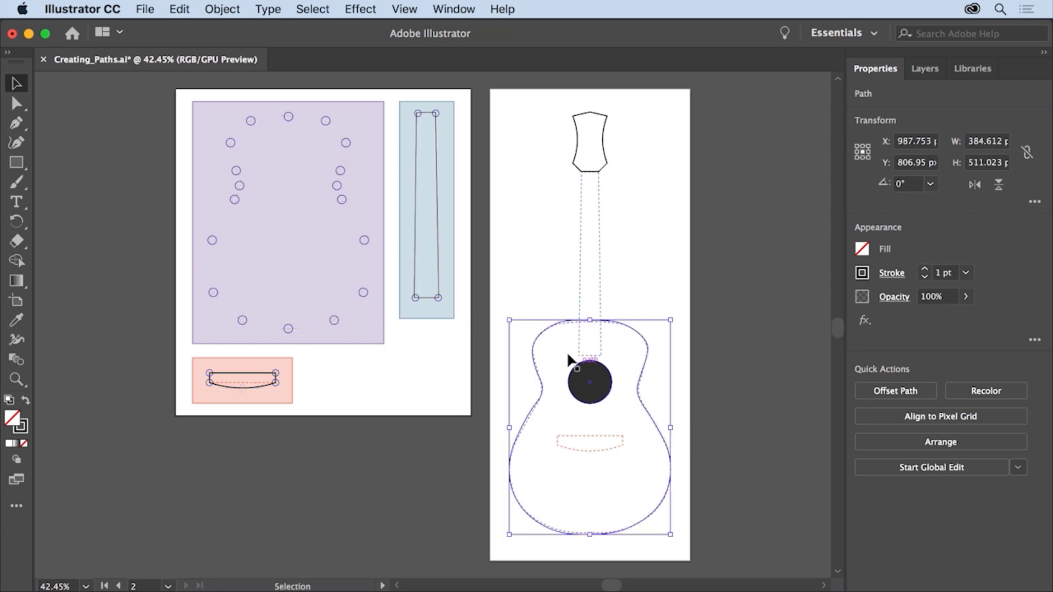
{"action": "left_click_drag", "start_coordinate": [439, 252], "coordinate": [603, 302]}
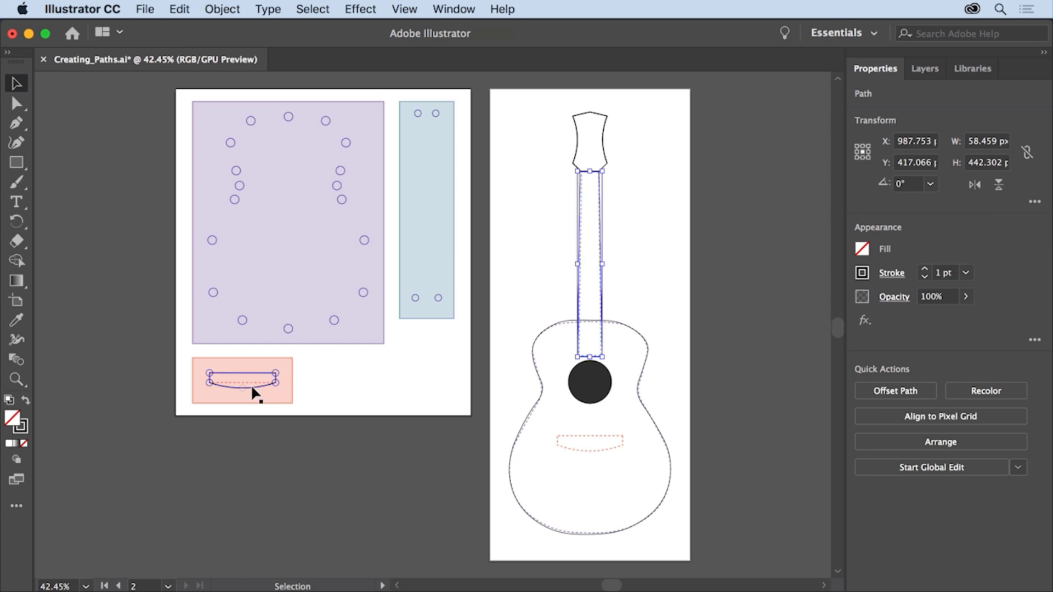
{"action": "left_click_drag", "start_coordinate": [252, 384], "coordinate": [601, 449]}
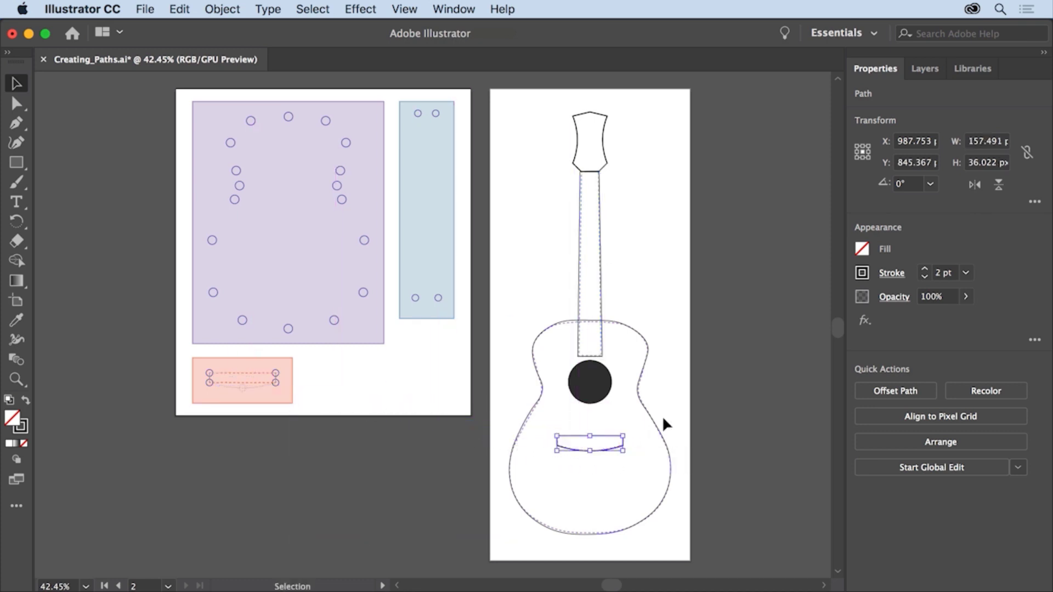
{"action": "left_click", "coordinate": [738, 366]}
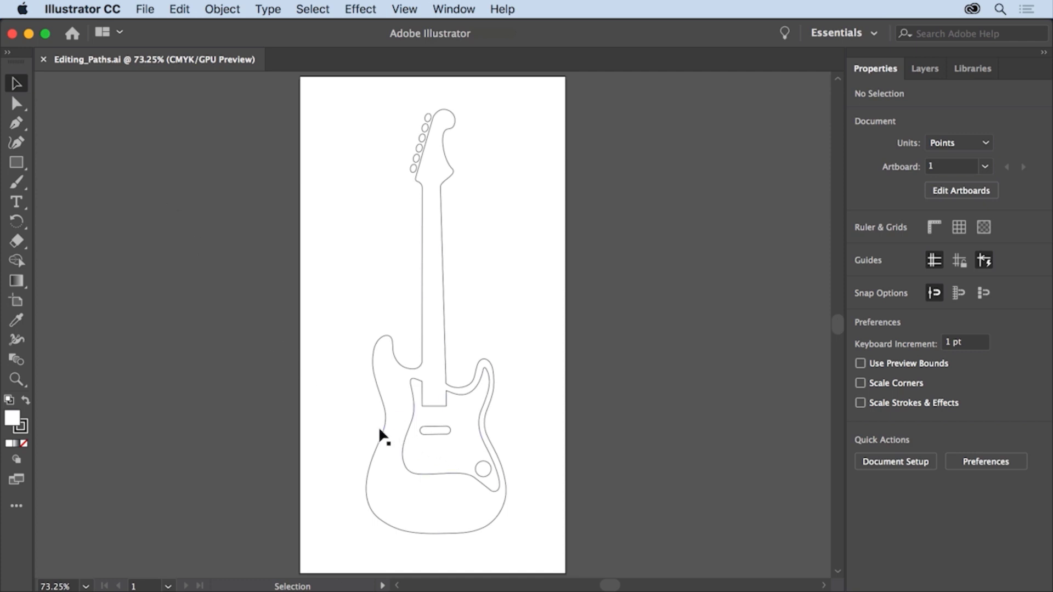
- Reshape the knob circle in Editing_Paths.ai with Direct Selection, moving its left anchor outward and its top anchor to about X 249, Y 527 pt
{"action": "left_click", "coordinate": [21, 378]}
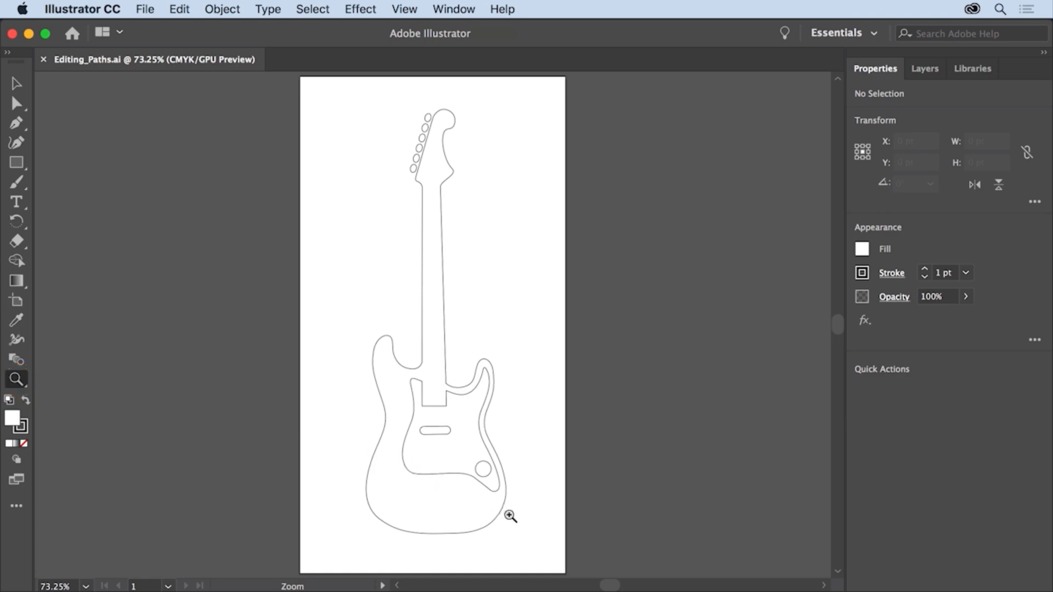
{"action": "left_click_drag", "start_coordinate": [508, 510], "coordinate": [775, 545]}
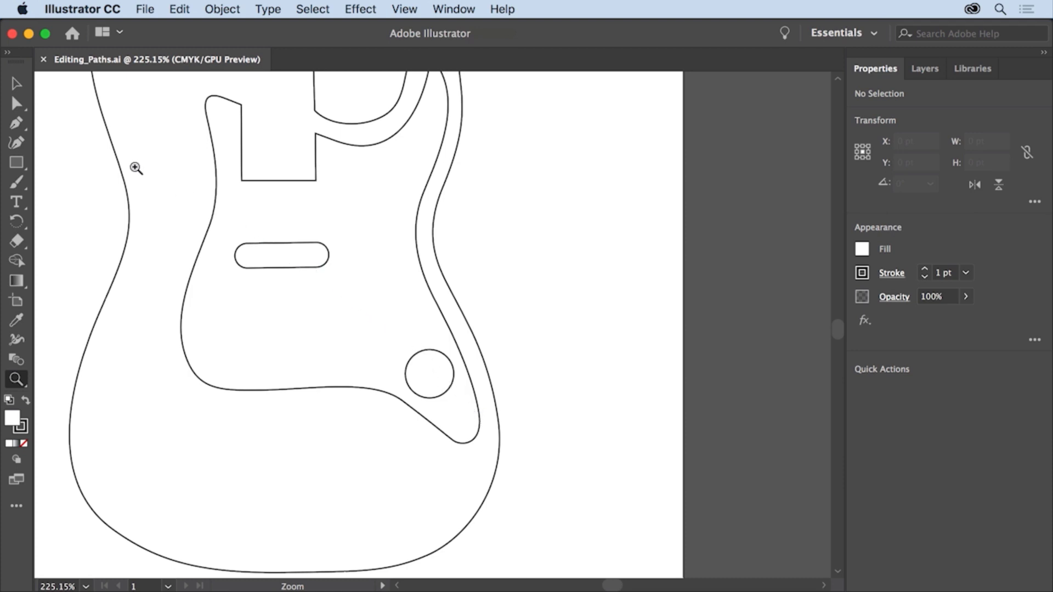
{"action": "left_click", "coordinate": [17, 105]}
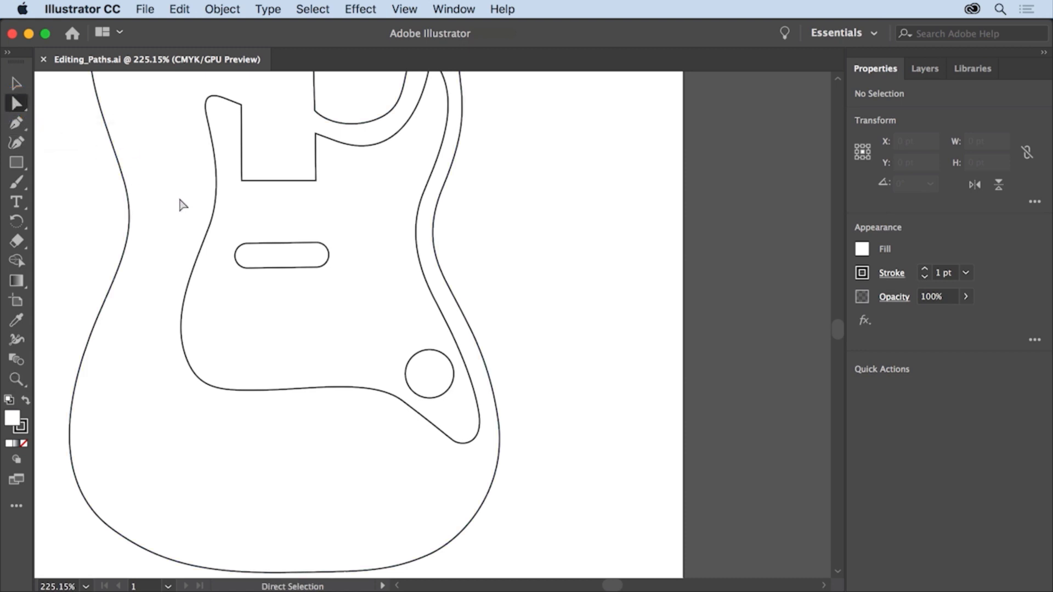
{"action": "left_click", "coordinate": [412, 356]}
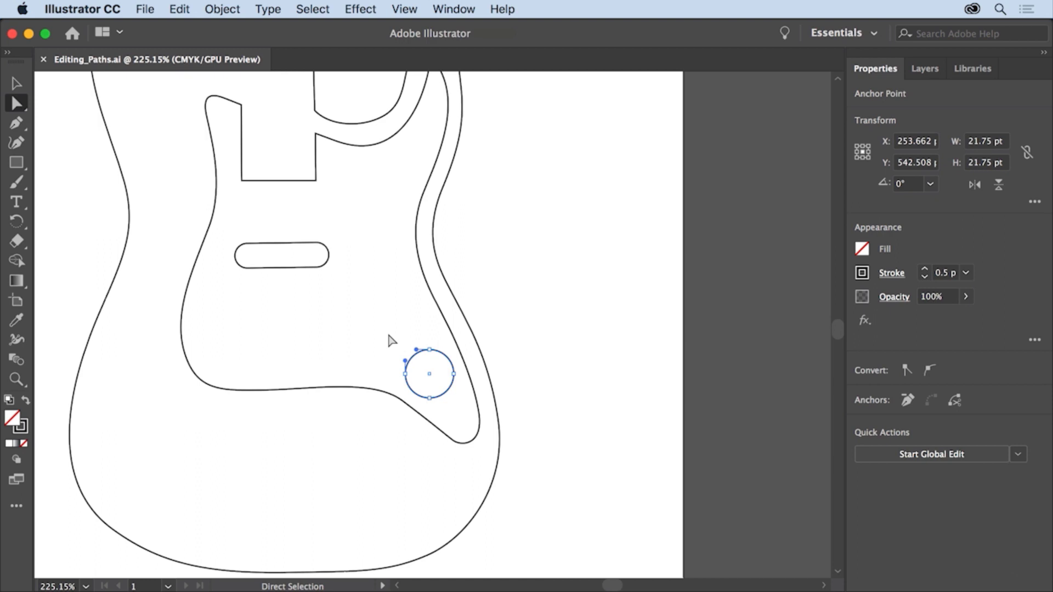
{"action": "left_click", "coordinate": [406, 374]}
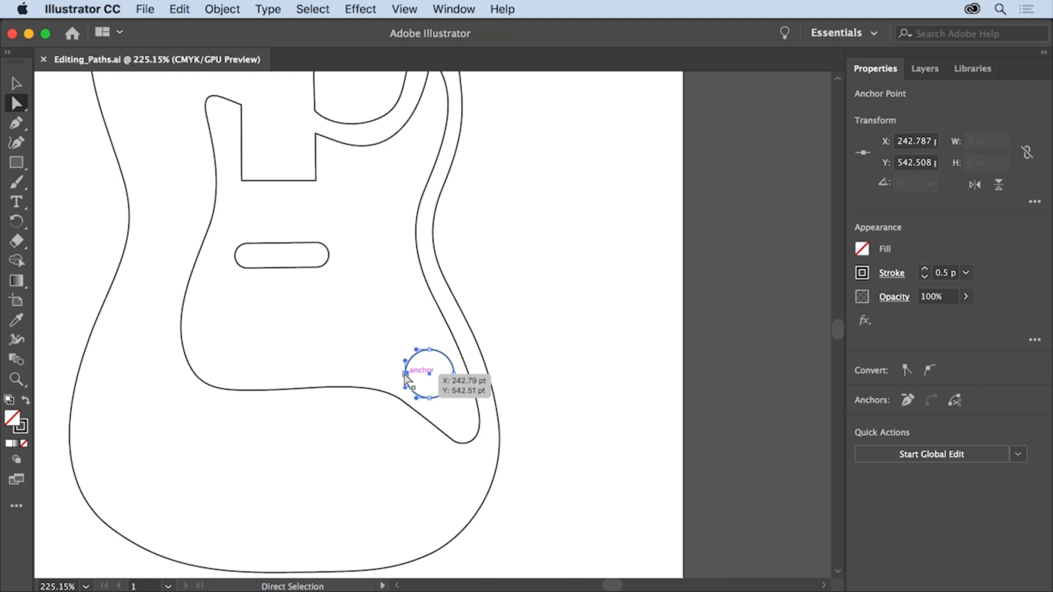
{"action": "left_click_drag", "start_coordinate": [405, 374], "coordinate": [420, 340]}
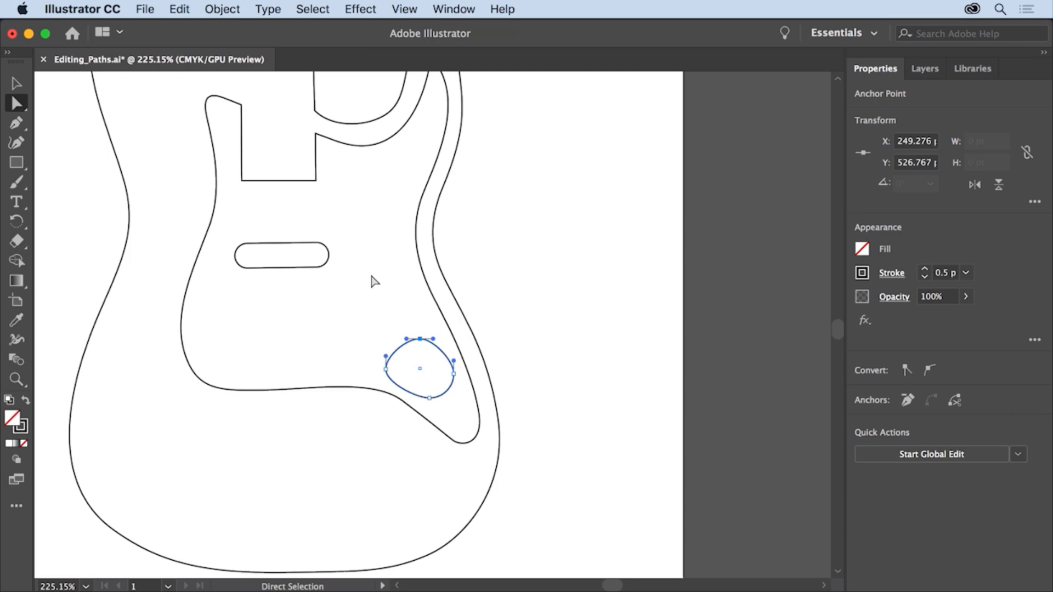
- Select the guitar outline with Direct Selection and bend the headstock's concave right-hand curve inward
{"action": "key", "text": "space"}
{"action": "left_click_drag", "start_coordinate": [351, 108], "coordinate": [459, 543]}
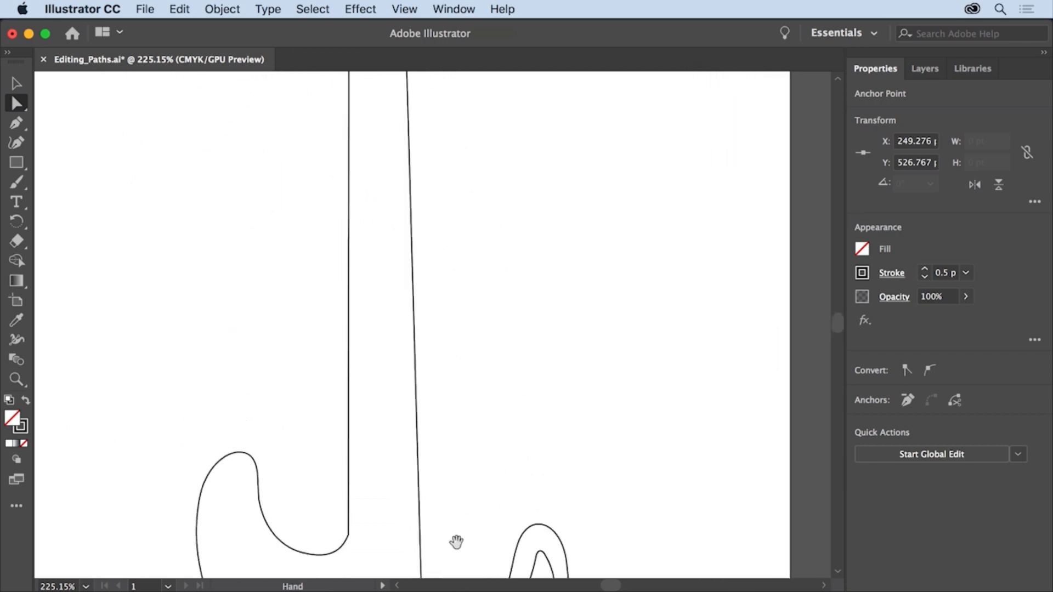
{"action": "left_click_drag", "start_coordinate": [451, 75], "coordinate": [442, 497]}
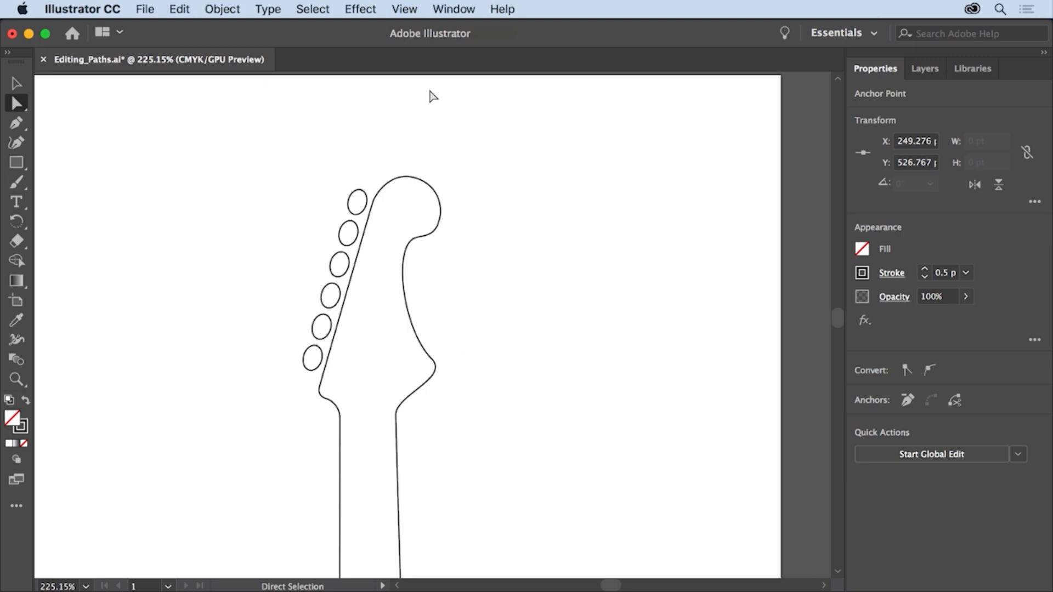
{"action": "left_click", "coordinate": [405, 10]}
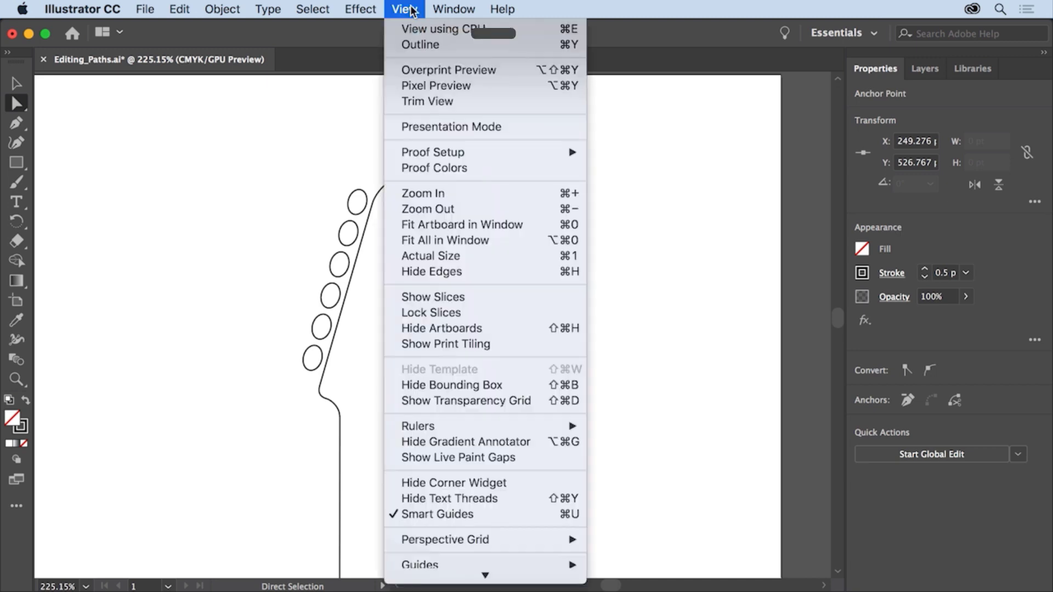
{"action": "left_click", "coordinate": [473, 209]}
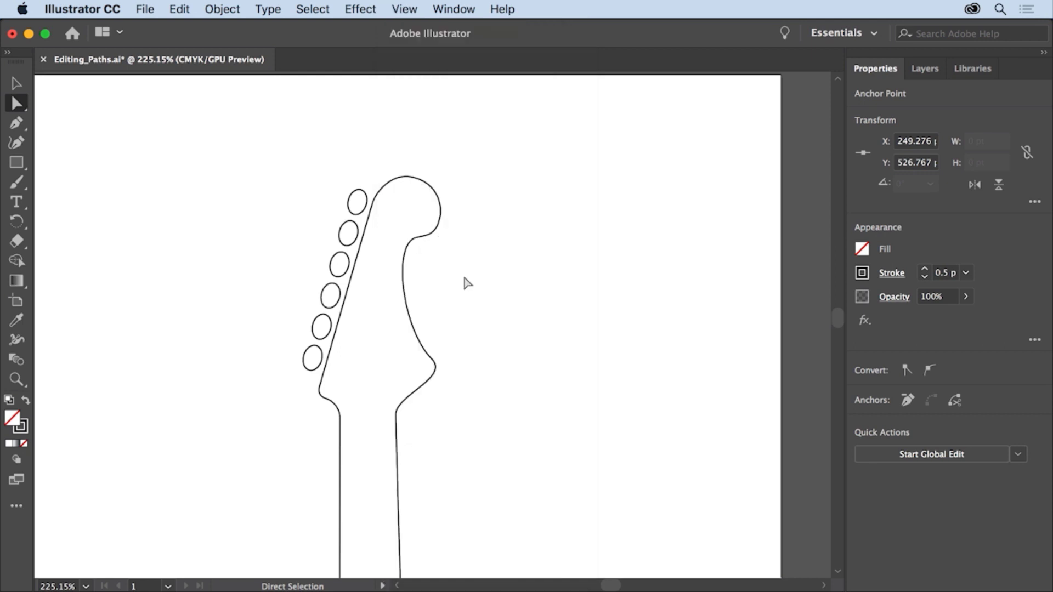
{"action": "left_click", "coordinate": [407, 305]}
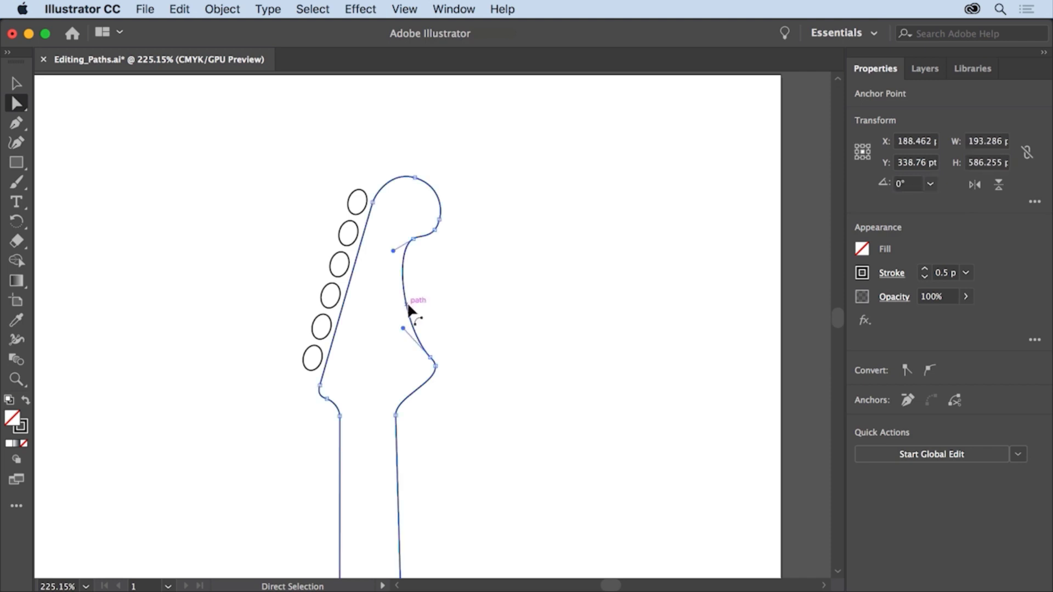
{"action": "left_click", "coordinate": [408, 305]}
{"action": "left_click_drag", "start_coordinate": [409, 305], "coordinate": [390, 327]}
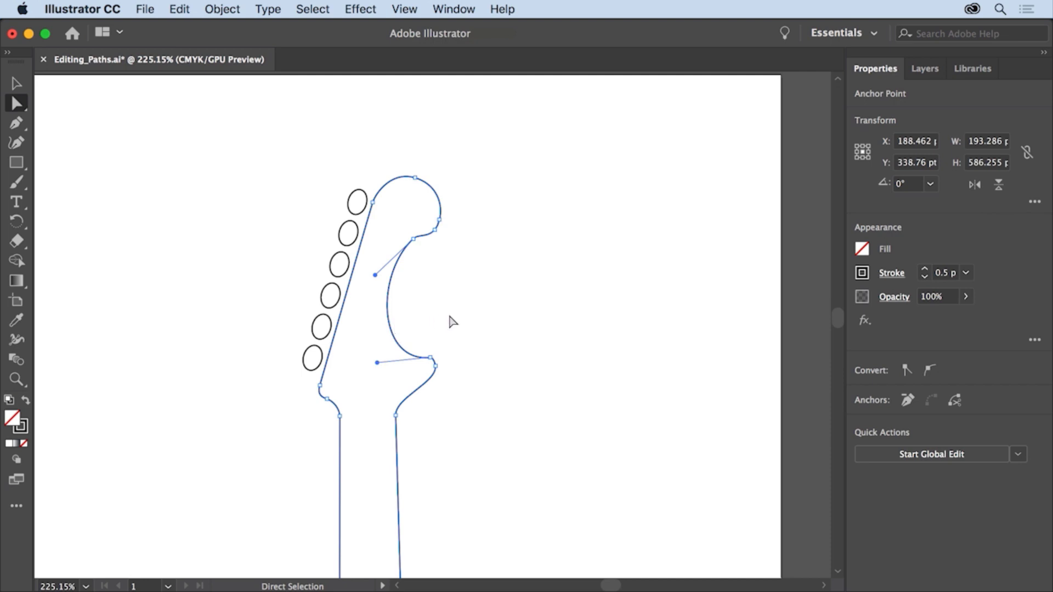
- Reshape the pickguard with Direct Selection, bending its upper-left edge inward and moving the neck notch's horizontal edge up
{"action": "key", "text": "space"}
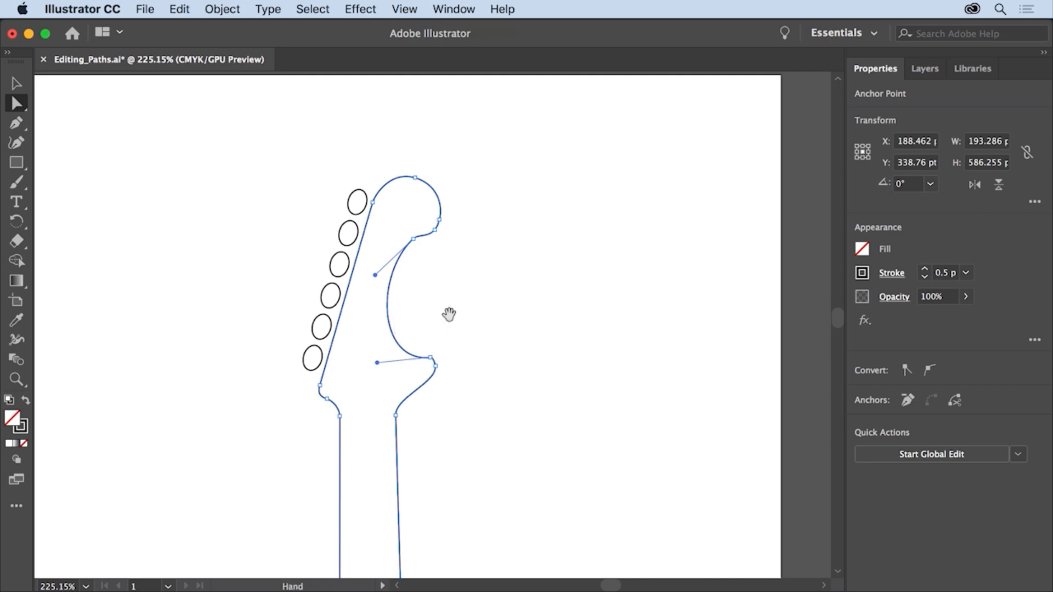
{"action": "left_click_drag", "start_coordinate": [404, 539], "coordinate": [397, 155]}
{"action": "left_click_drag", "start_coordinate": [378, 520], "coordinate": [386, 172]}
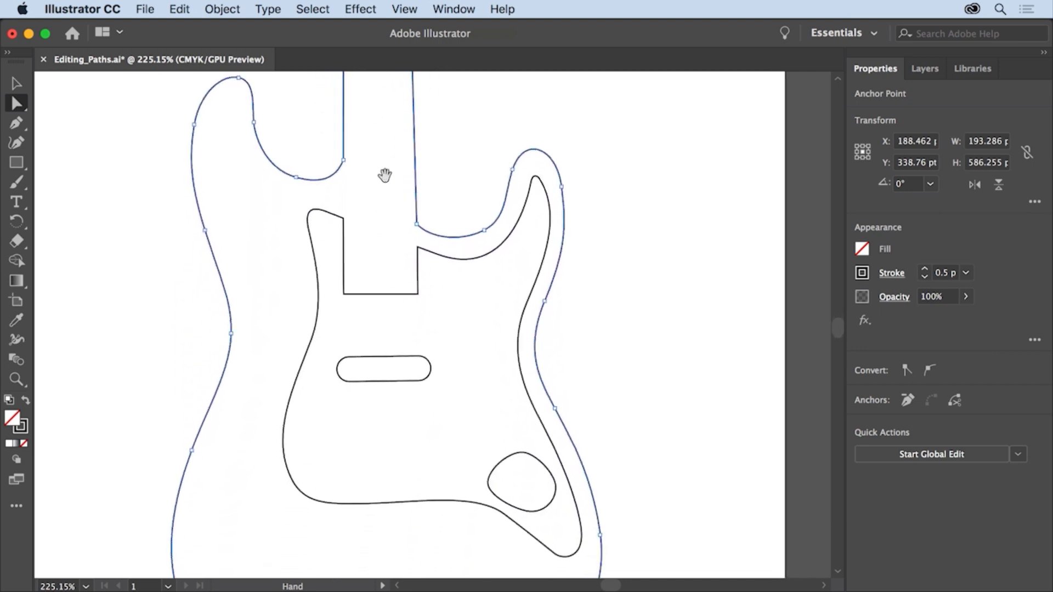
{"action": "left_click", "coordinate": [391, 295]}
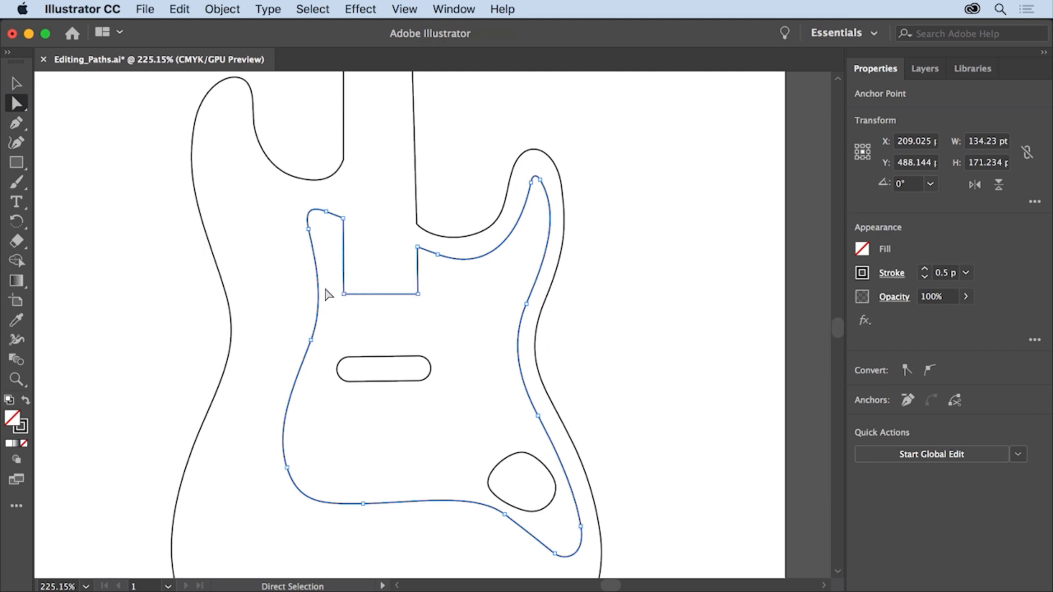
{"action": "mouse_move", "coordinate": [321, 293]}
{"action": "left_mouse_down"}
{"action": "mouse_move", "coordinate": [301, 296]}
{"action": "mouse_move", "coordinate": [328, 289]}
{"action": "left_mouse_up"}
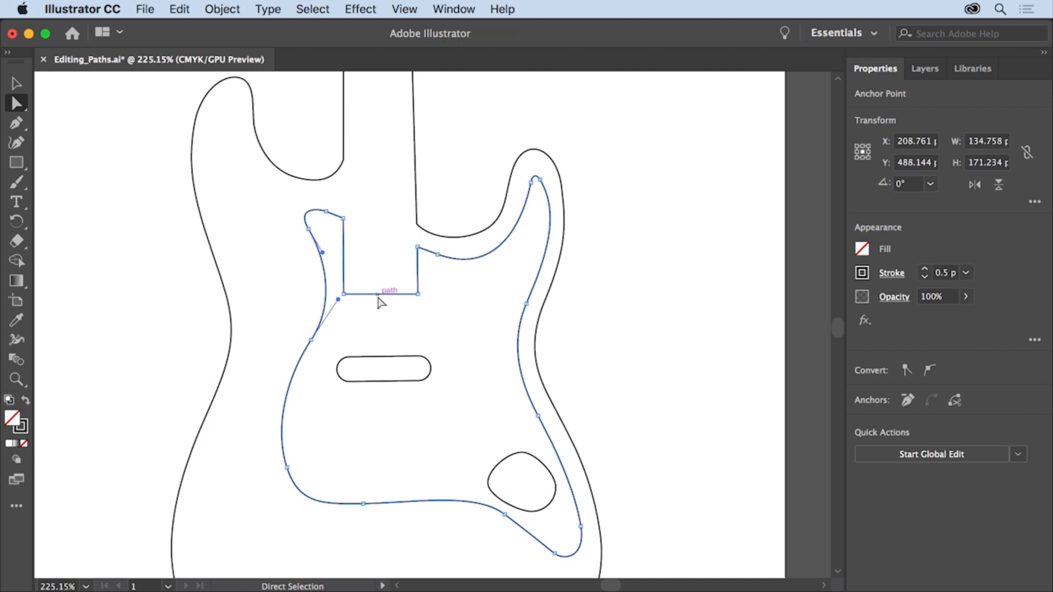
{"action": "left_click_drag", "start_coordinate": [378, 295], "coordinate": [377, 318]}
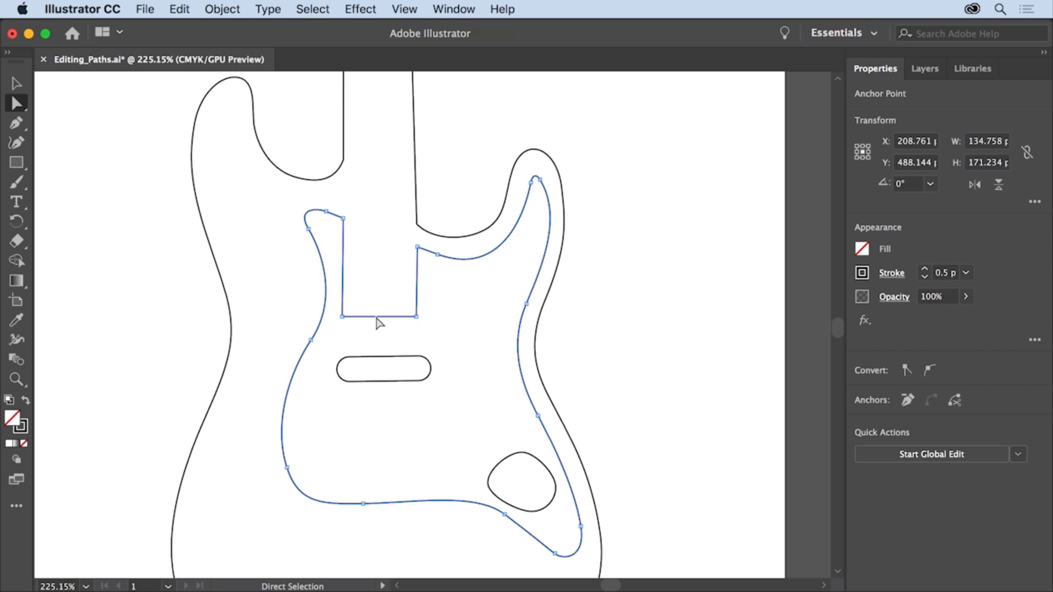
{"action": "left_click_drag", "start_coordinate": [376, 316], "coordinate": [375, 273]}
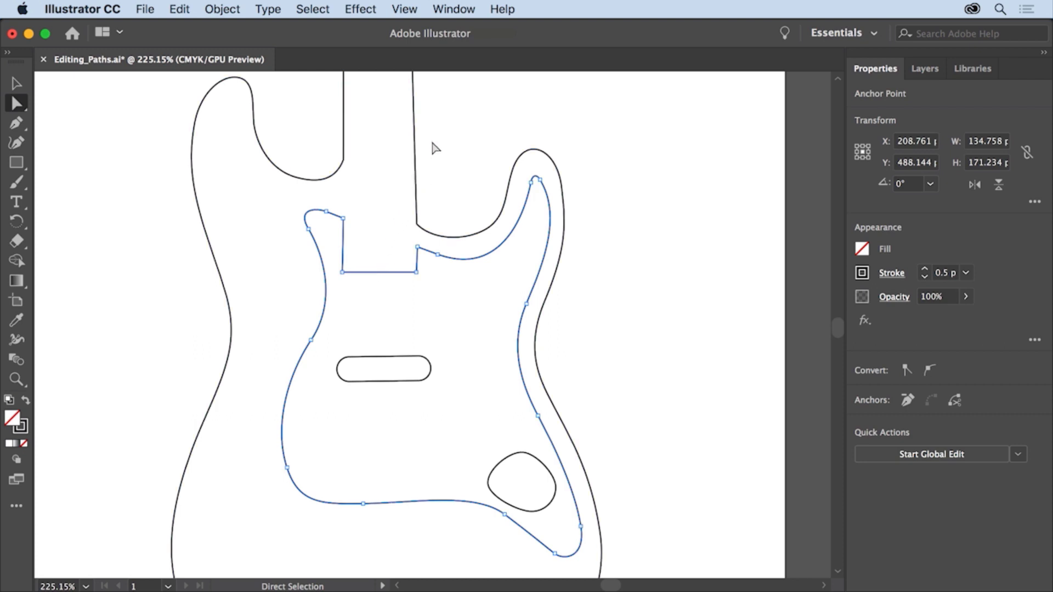
- With the Curvature tool, convert the headstock anchor just below the rounded tip into a corner point
{"action": "key", "text": "space"}
{"action": "left_click_drag", "start_coordinate": [430, 141], "coordinate": [416, 553]}
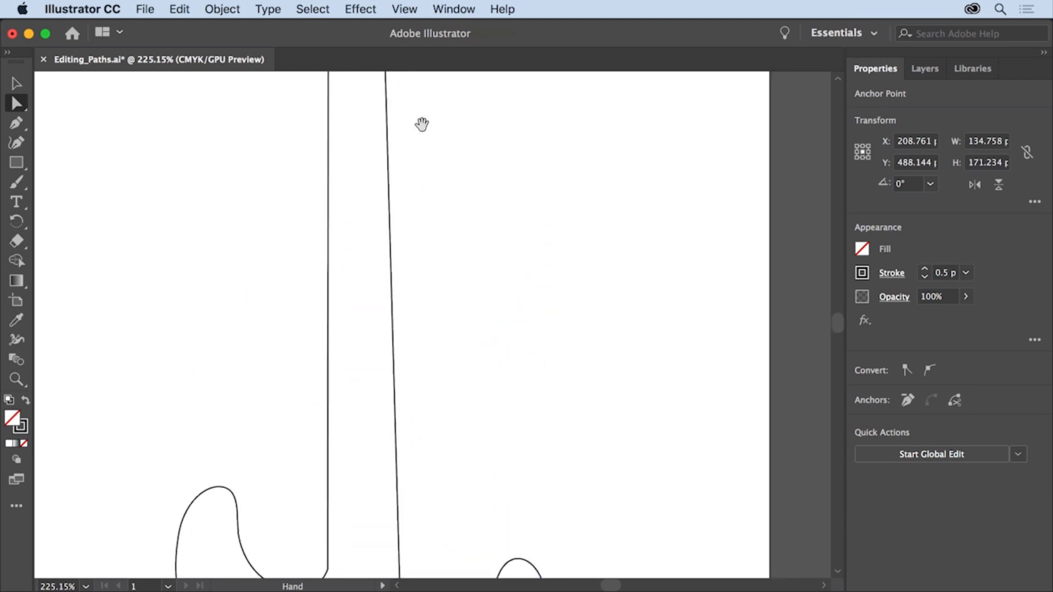
{"action": "left_click_drag", "start_coordinate": [421, 122], "coordinate": [416, 546]}
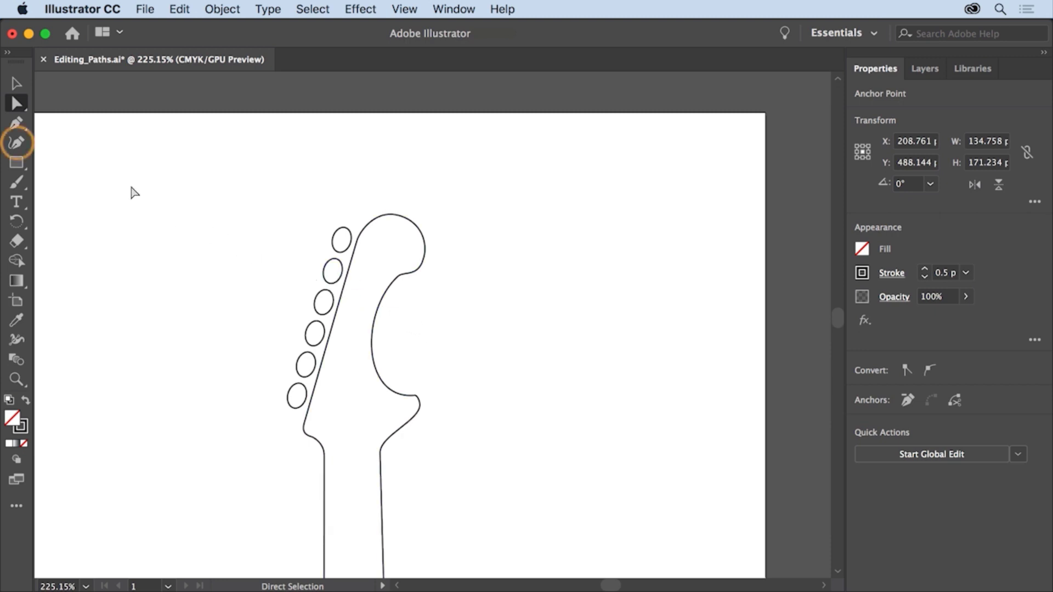
{"action": "left_click", "coordinate": [17, 143]}
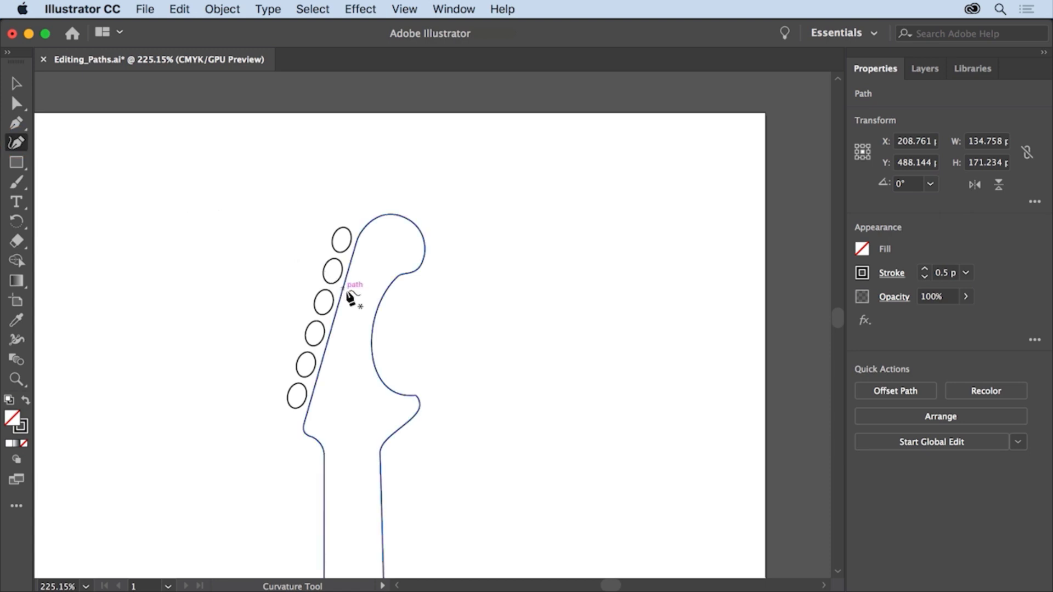
{"action": "left_click", "coordinate": [379, 316]}
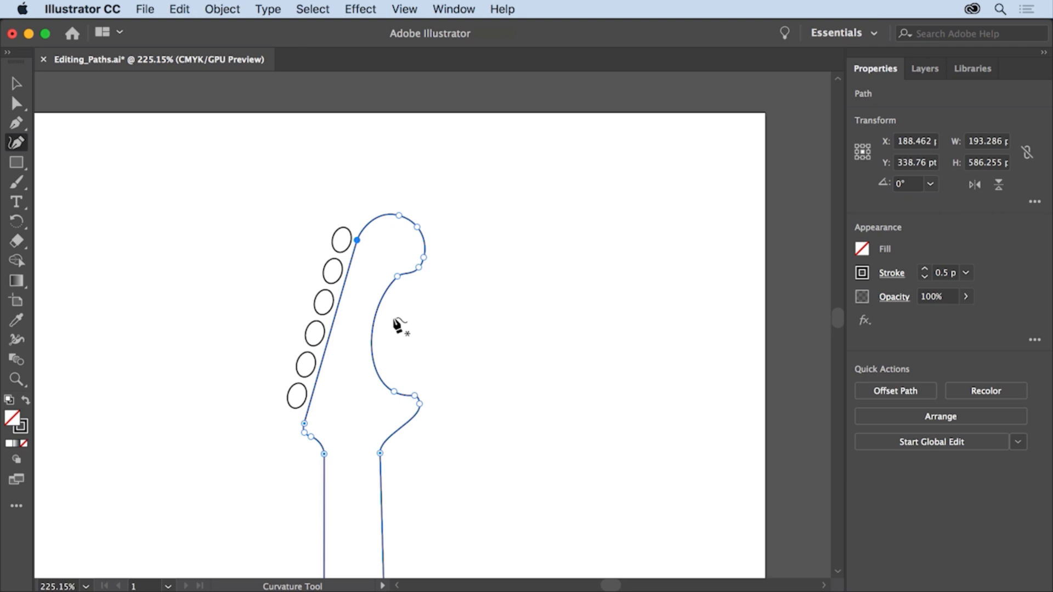
{"action": "left_click", "coordinate": [398, 278]}
{"action": "double_click", "coordinate": [398, 277]}
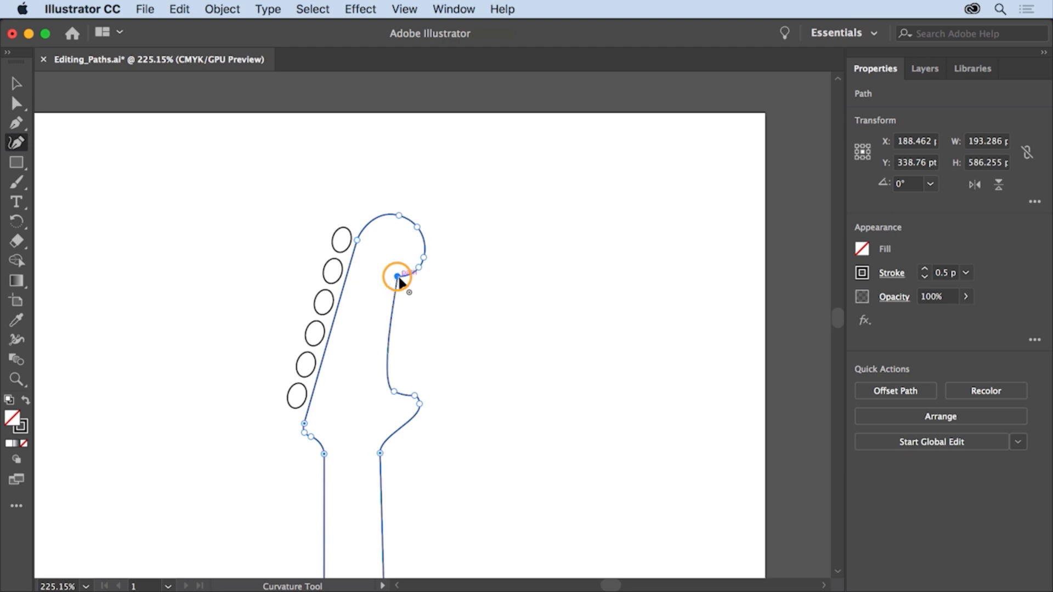
- Add two Curvature points on the headstock's inner curve, pulling the upper one outward and the lower one inward, and deselect the path
{"action": "left_click", "coordinate": [393, 314]}
{"action": "left_click", "coordinate": [392, 313]}
{"action": "left_click_drag", "start_coordinate": [392, 312], "coordinate": [405, 323]}
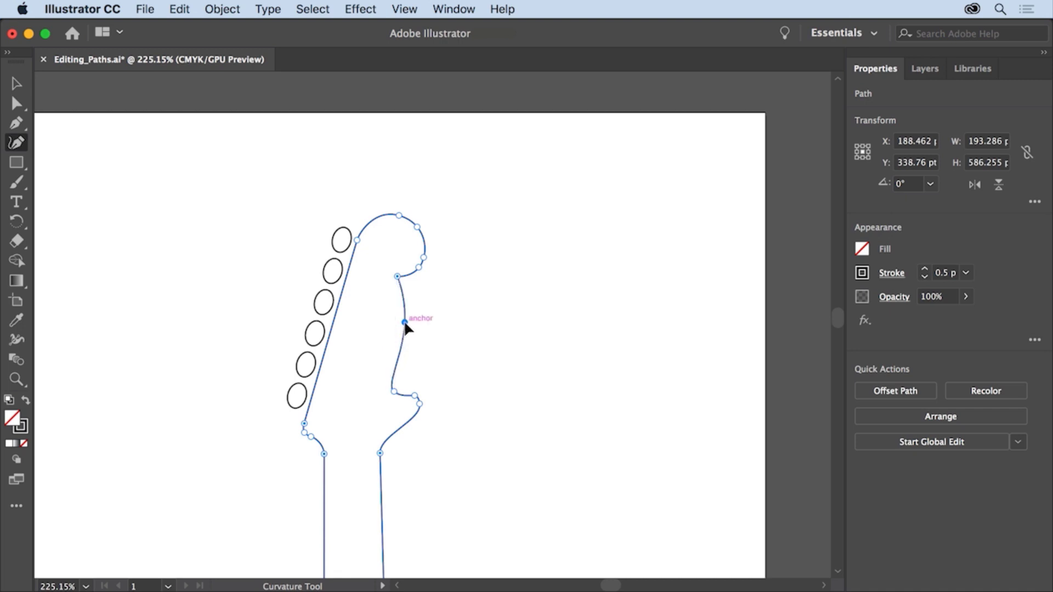
{"action": "left_click", "coordinate": [397, 357]}
{"action": "left_click_drag", "start_coordinate": [379, 351], "coordinate": [377, 349]}
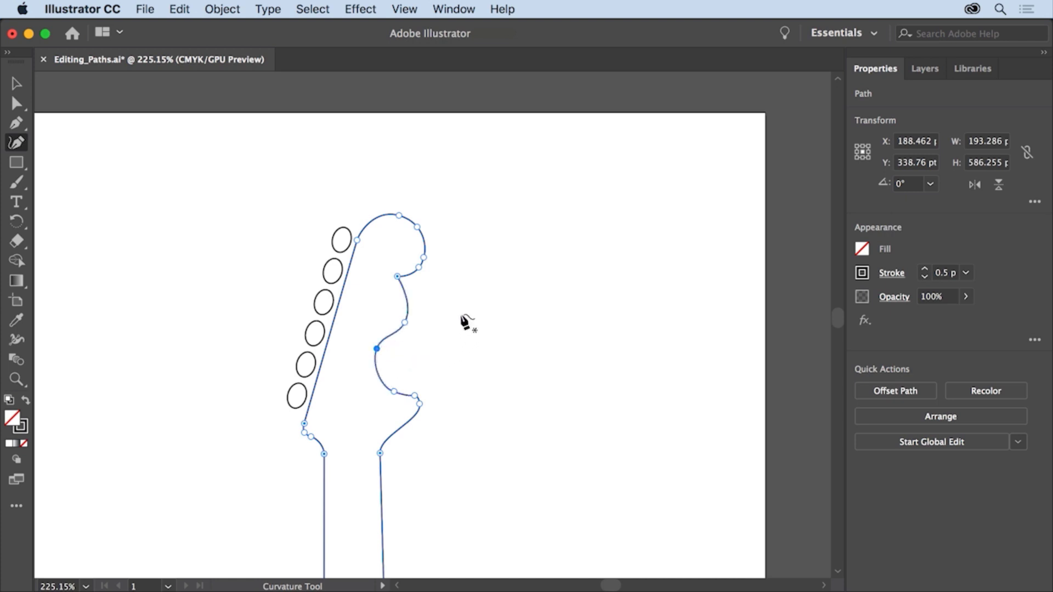
{"action": "left_click", "coordinate": [319, 13]}
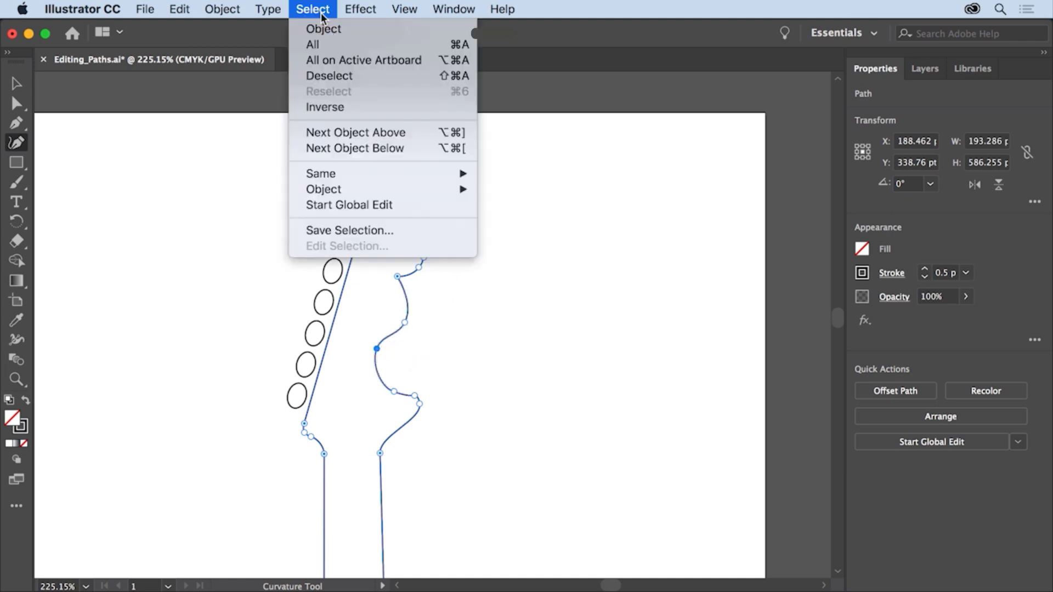
{"action": "left_click", "coordinate": [360, 81]}
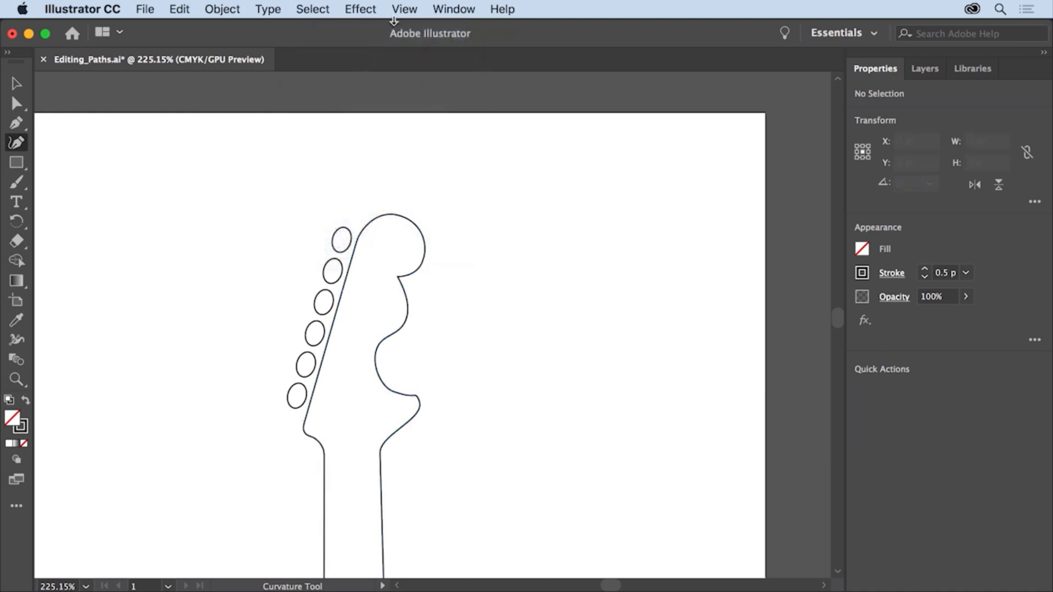
{"action": "left_click", "coordinate": [404, 9]}
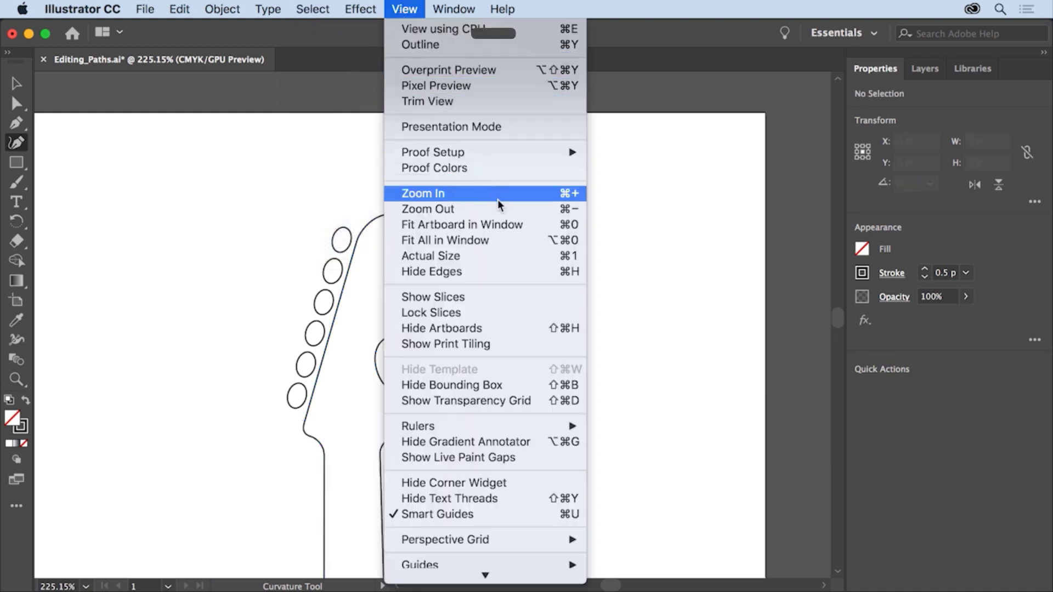
{"action": "left_click", "coordinate": [519, 225]}
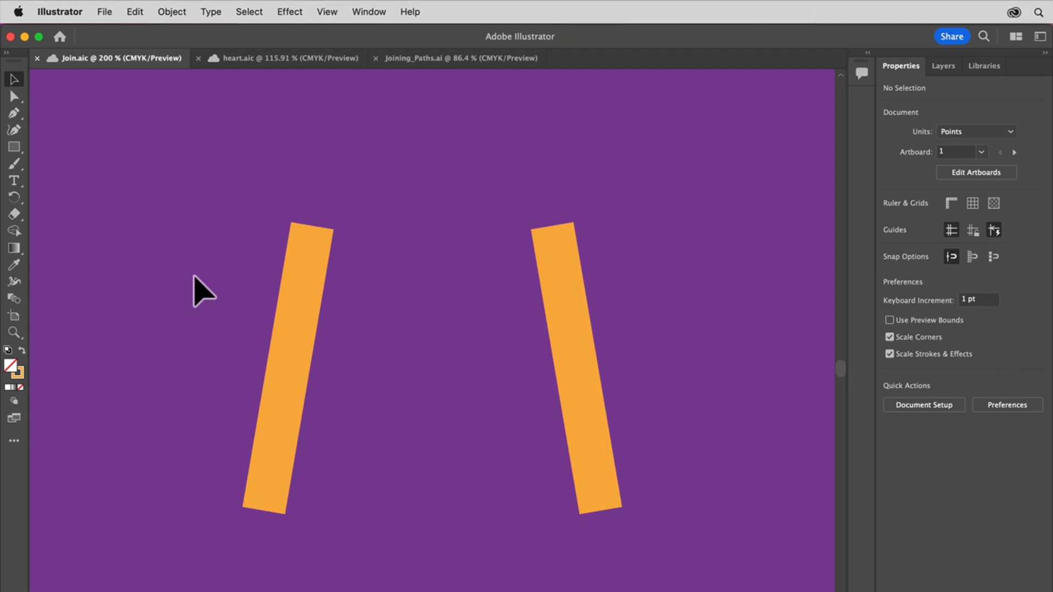
- Select both separate slanted orange lines on artboard 1 of Join.aic and connect them with the Join command
{"action": "left_click_drag", "start_coordinate": [226, 188], "coordinate": [428, 304]}
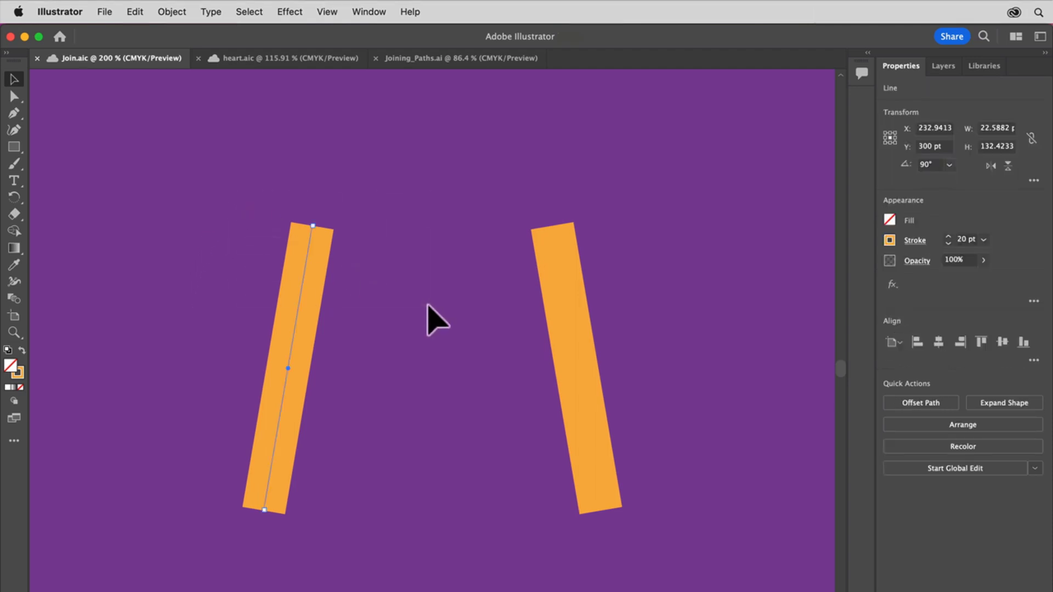
{"action": "left_click_drag", "start_coordinate": [228, 158], "coordinate": [690, 355]}
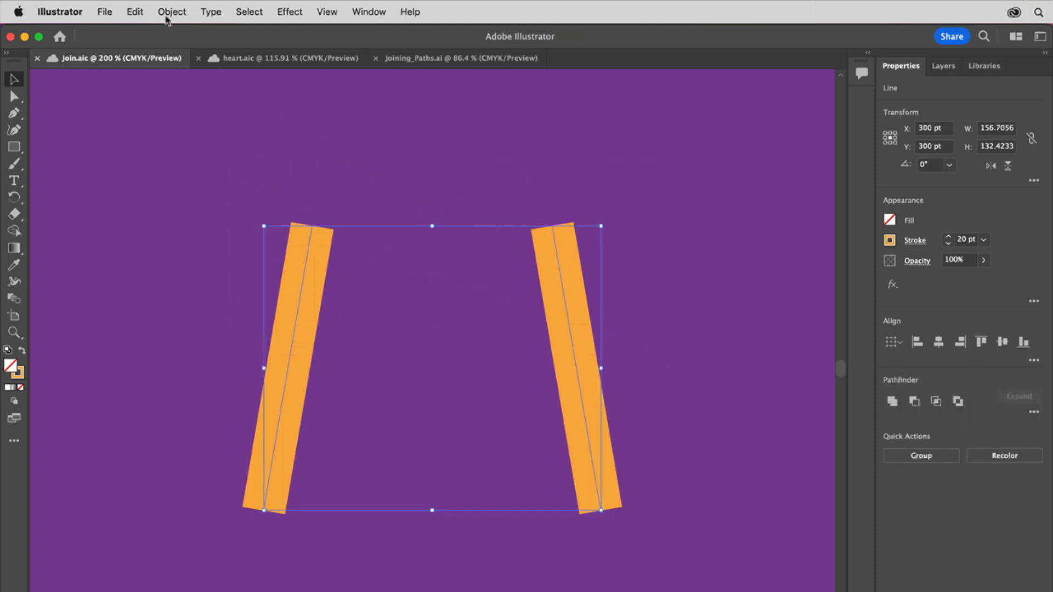
{"action": "left_click", "coordinate": [167, 16]}
{"action": "mouse_move", "coordinate": [233, 382]}
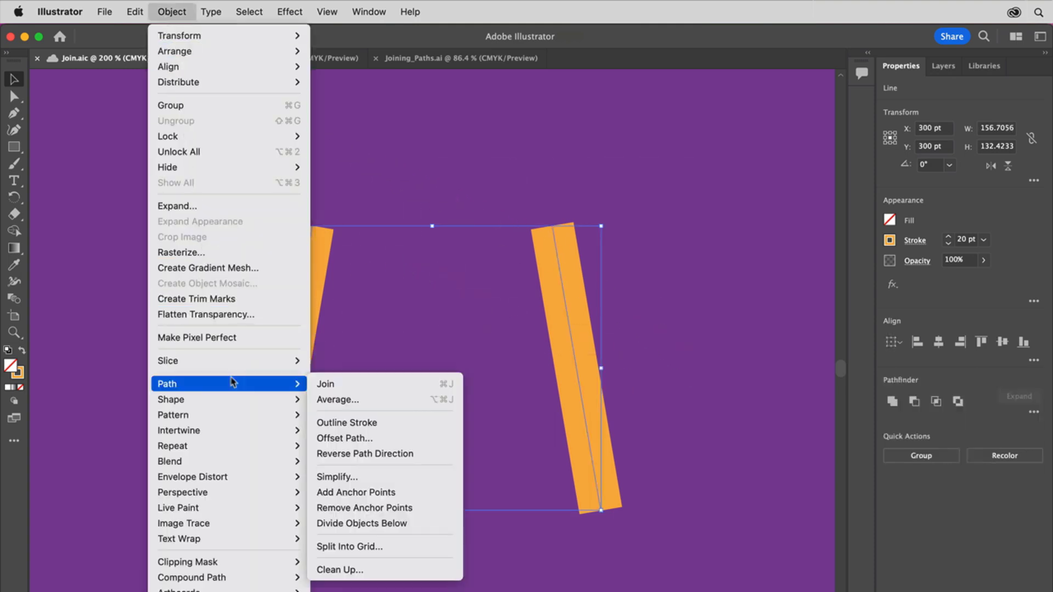
{"action": "left_click", "coordinate": [359, 383]}
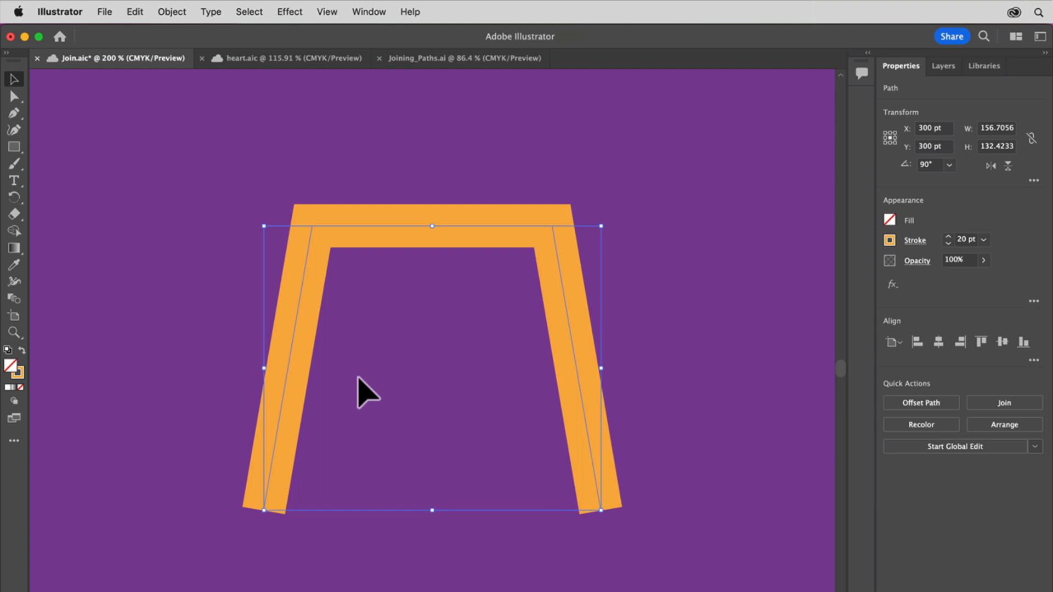
{"action": "key", "text": "super+j"}
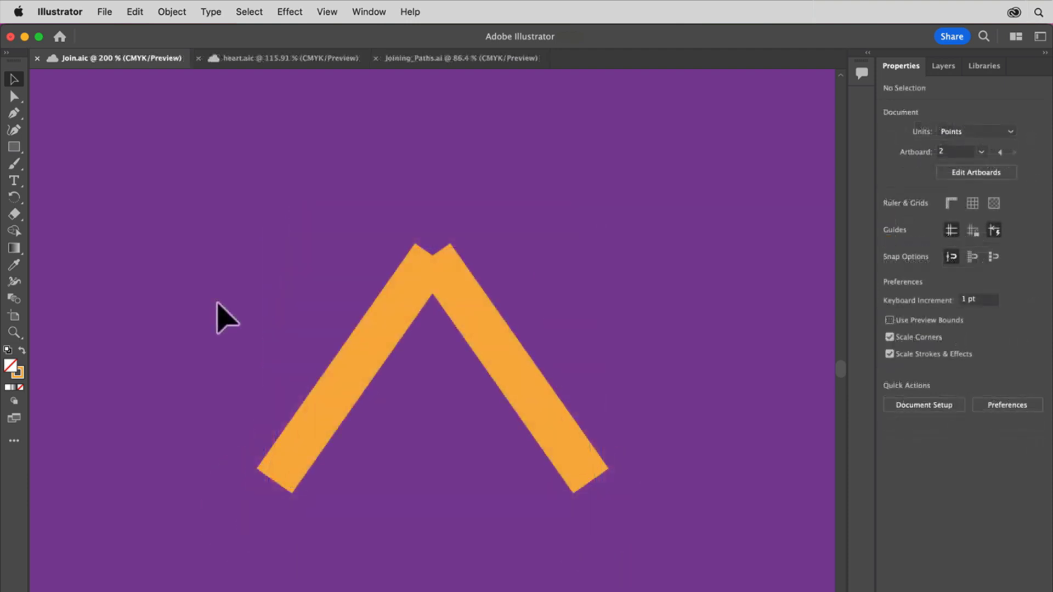
- Select both orange lines that meet at the apex on artboard 2 and join them into one path
{"action": "left_click", "coordinate": [329, 396]}
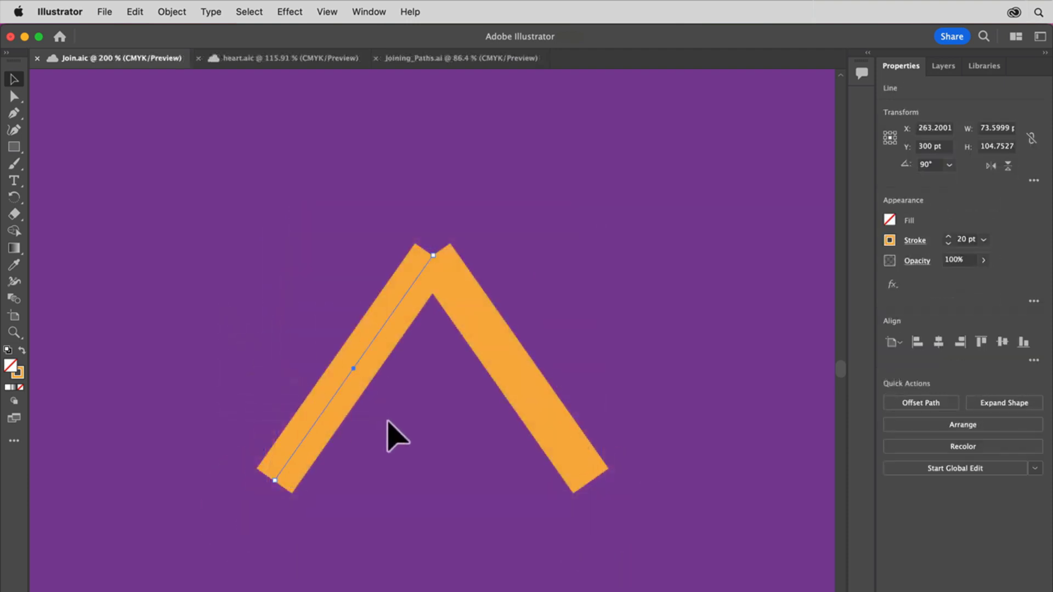
{"action": "key", "text": "shift+Left"}
{"action": "key", "text": "shift+Right"}
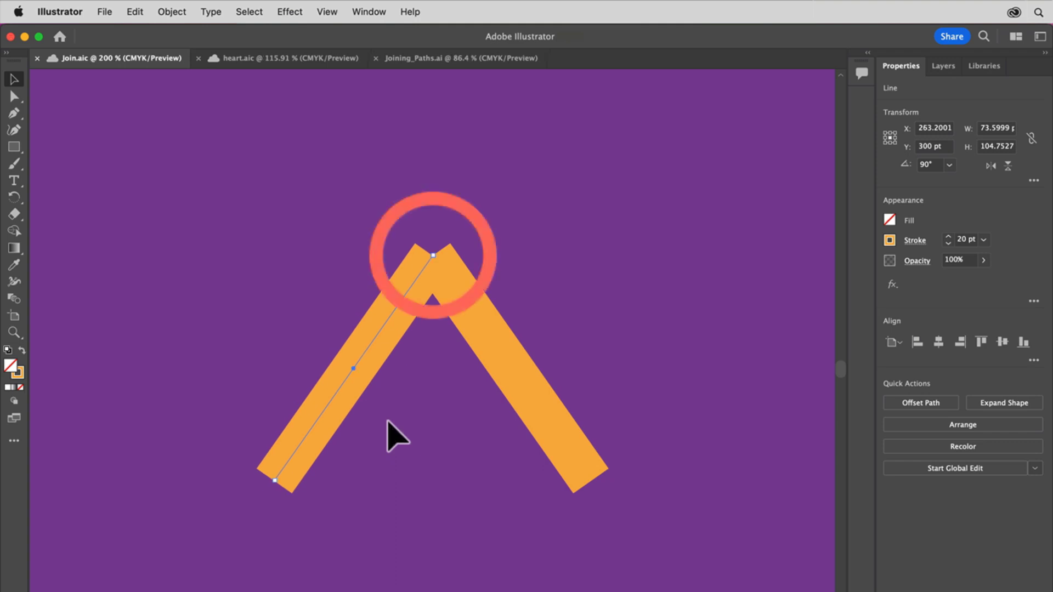
{"action": "left_click", "coordinate": [530, 348], "text": "shift"}
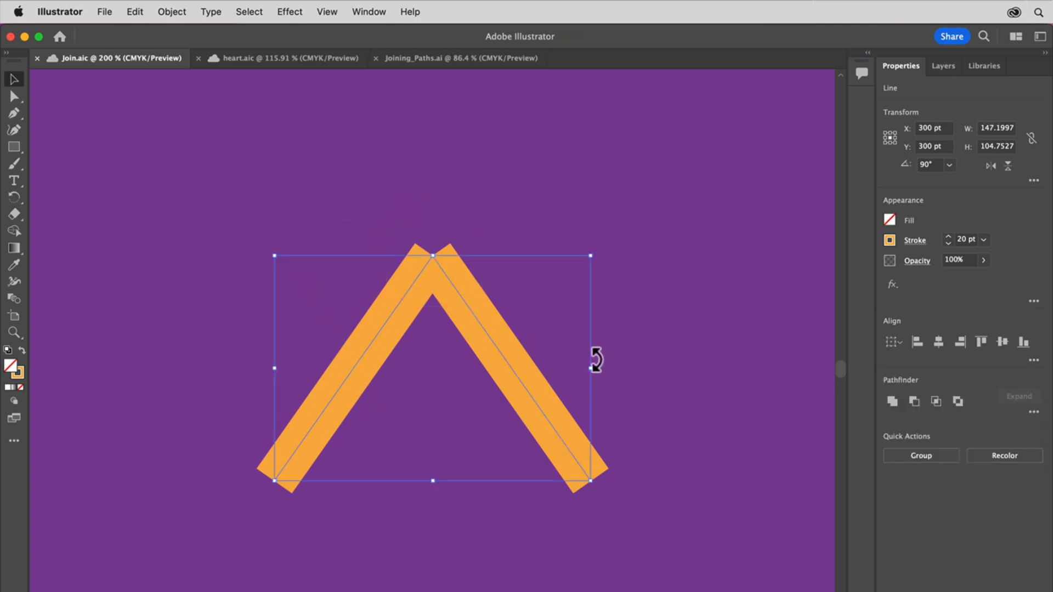
{"action": "left_click", "coordinate": [174, 12]}
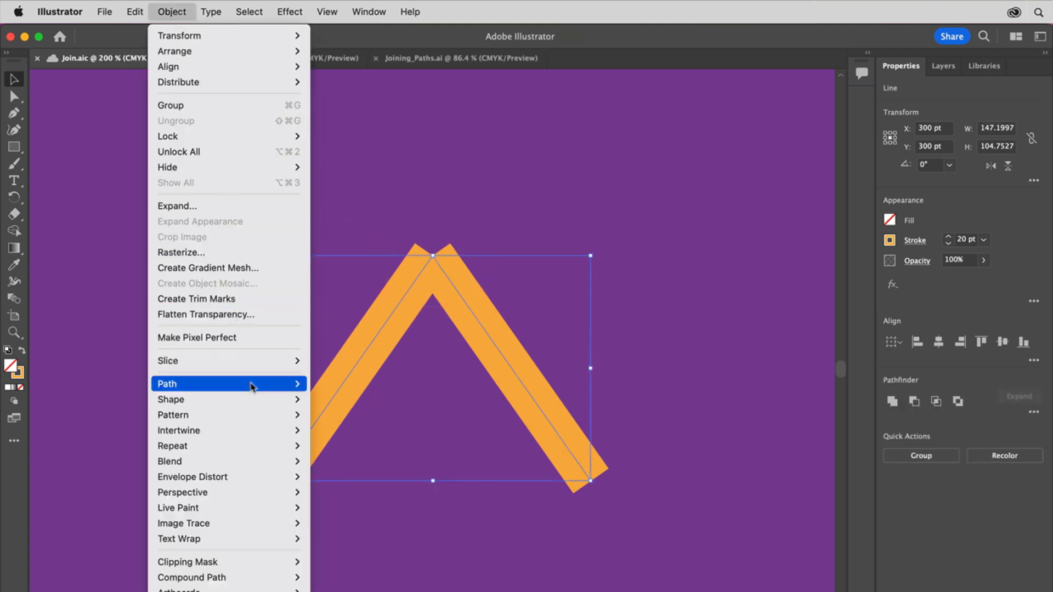
{"action": "mouse_move", "coordinate": [251, 386]}
{"action": "left_click", "coordinate": [352, 388]}
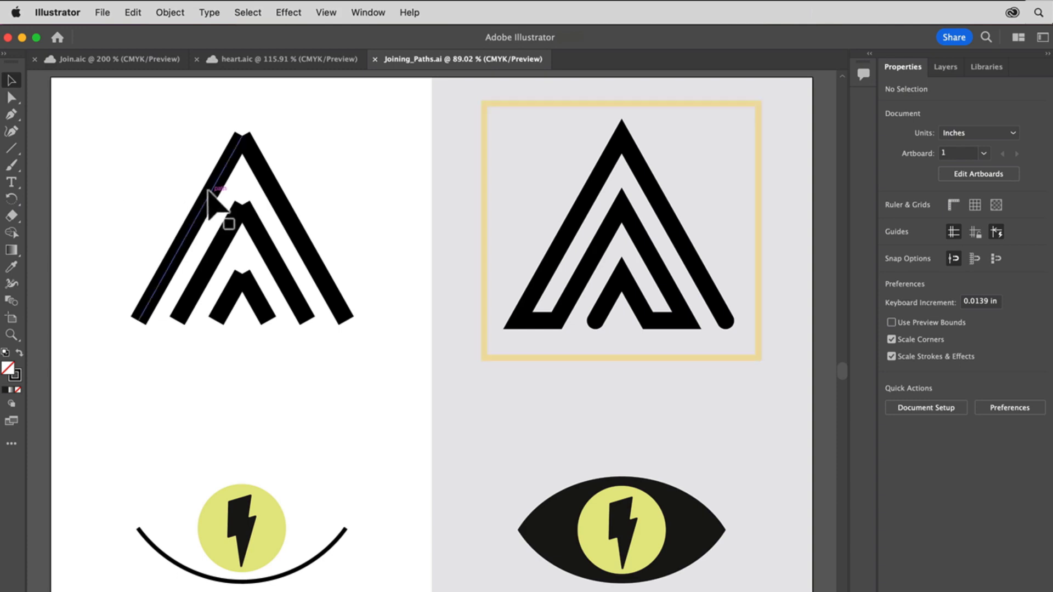
- In Joining_Paths.ai, try moving the outer left diagonal of the unfinished triangle logo aside, undo the move, and deselect
{"action": "left_click_drag", "start_coordinate": [208, 191], "coordinate": [186, 196]}
{"action": "key", "text": "super+z"}
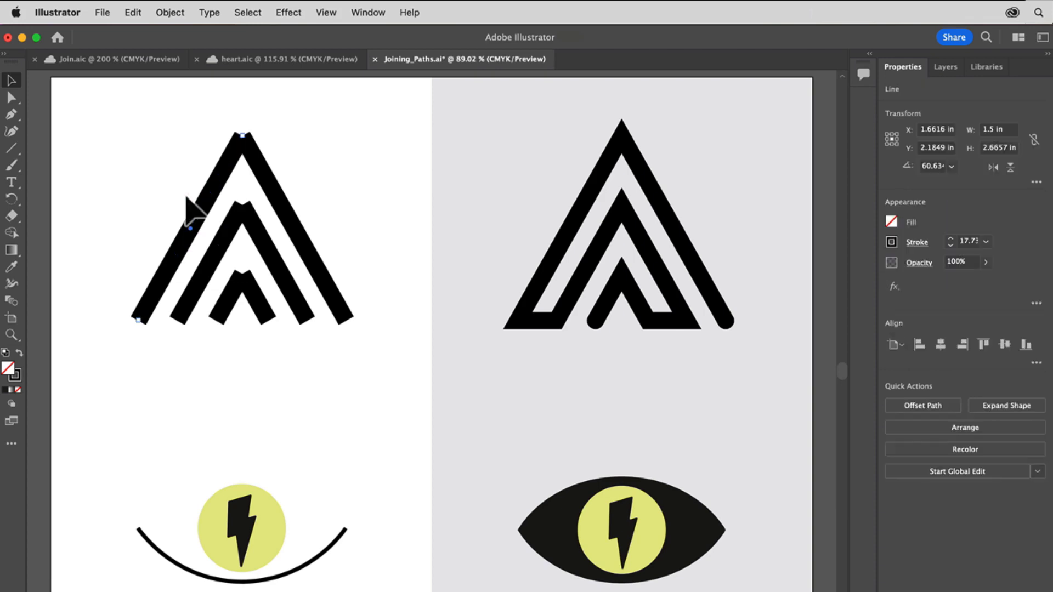
{"action": "left_click", "coordinate": [99, 205]}
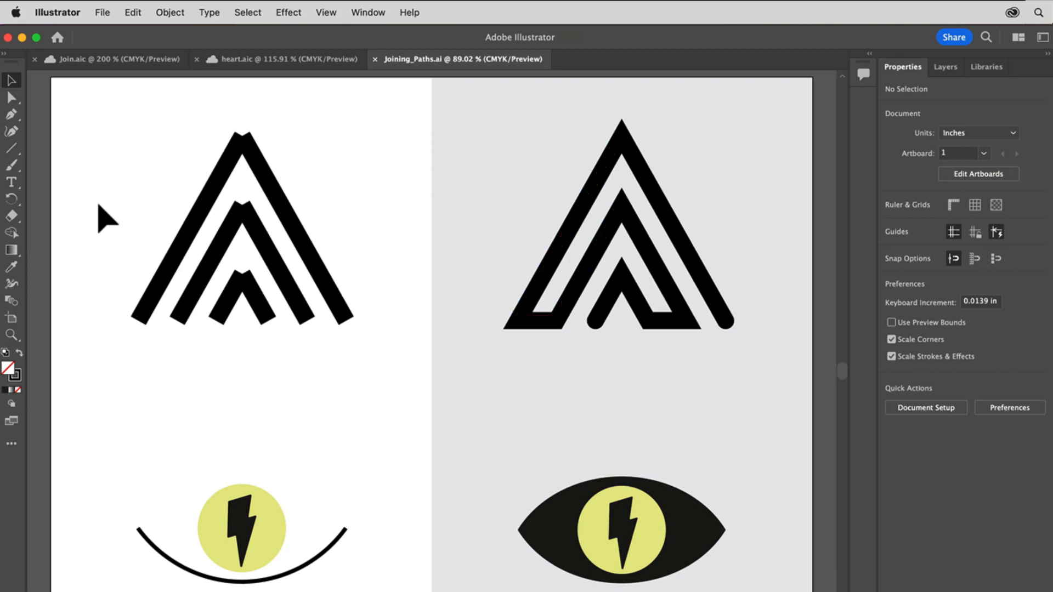
- Select the outer and middle left diagonals of the unfinished triangle logo and join them at their lower ends
{"action": "mouse_move", "coordinate": [98, 204]}
{"action": "left_mouse_down"}
{"action": "mouse_move", "coordinate": [149, 282]}
{"action": "mouse_move", "coordinate": [199, 329]}
{"action": "left_mouse_up"}
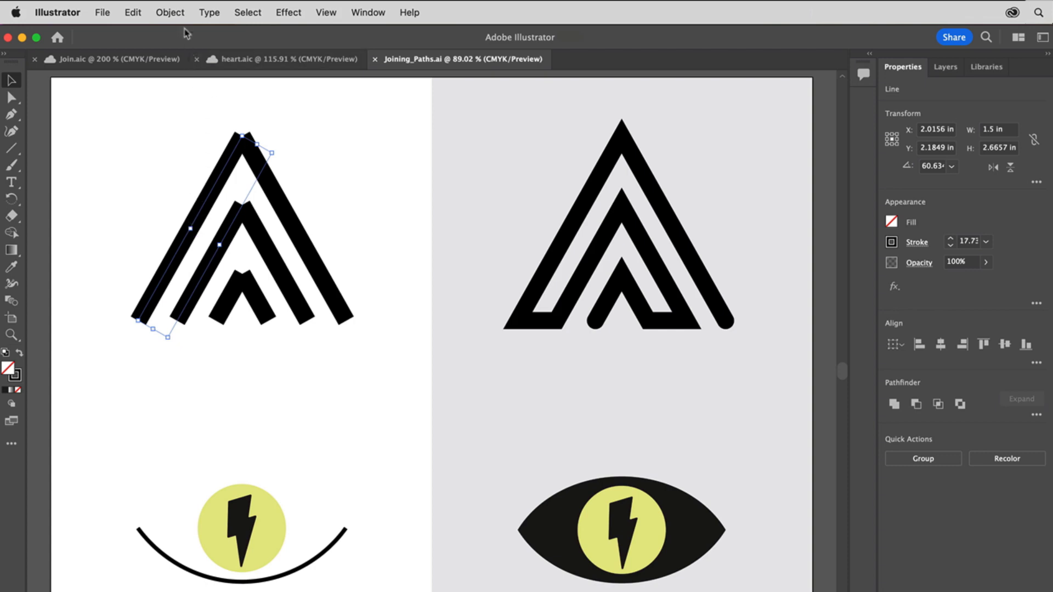
{"action": "left_click", "coordinate": [173, 12]}
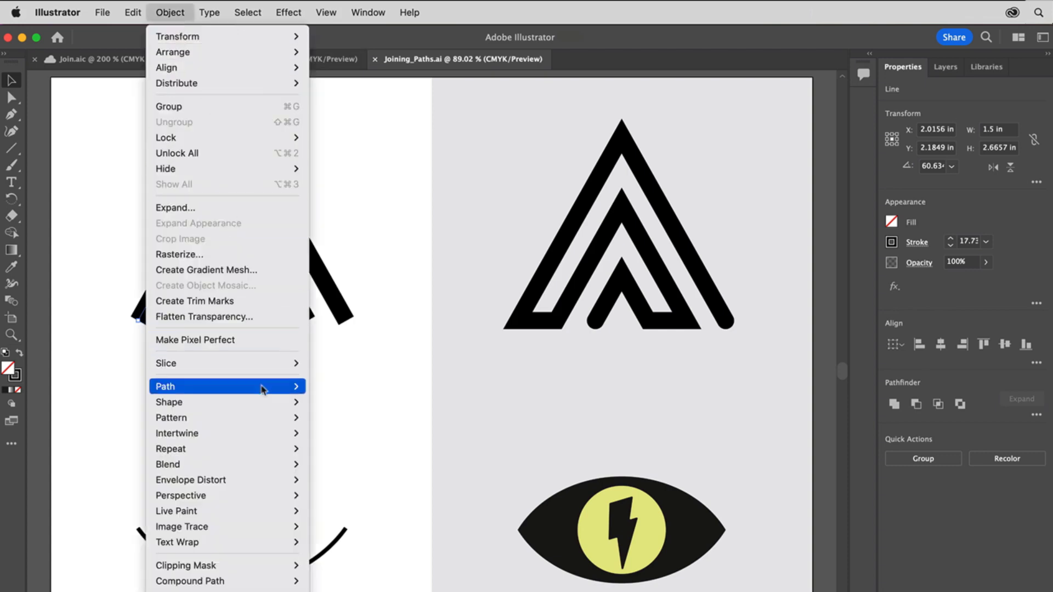
{"action": "mouse_move", "coordinate": [265, 388]}
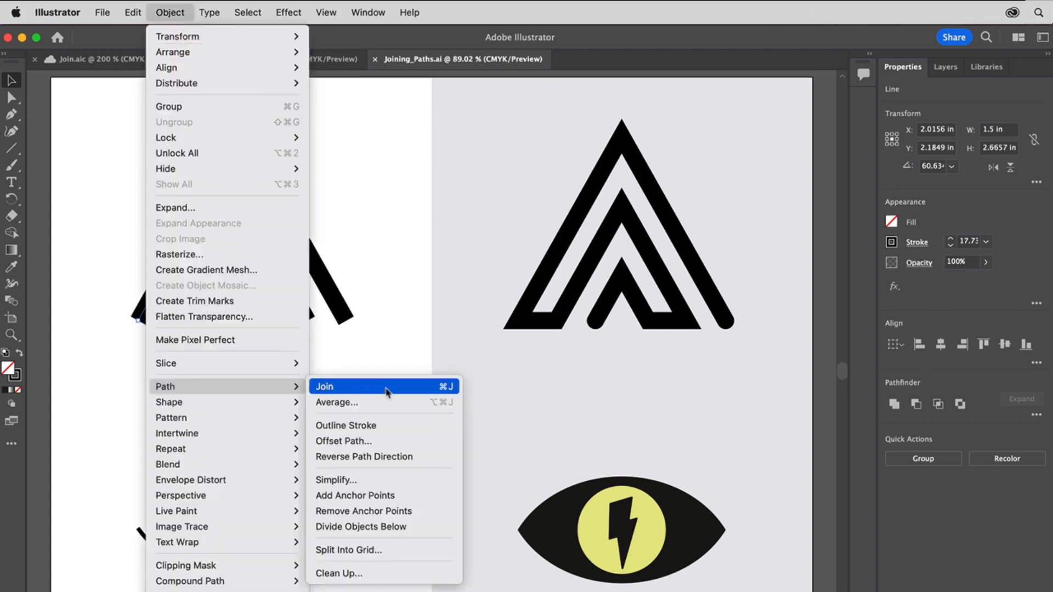
{"action": "left_click", "coordinate": [387, 393]}
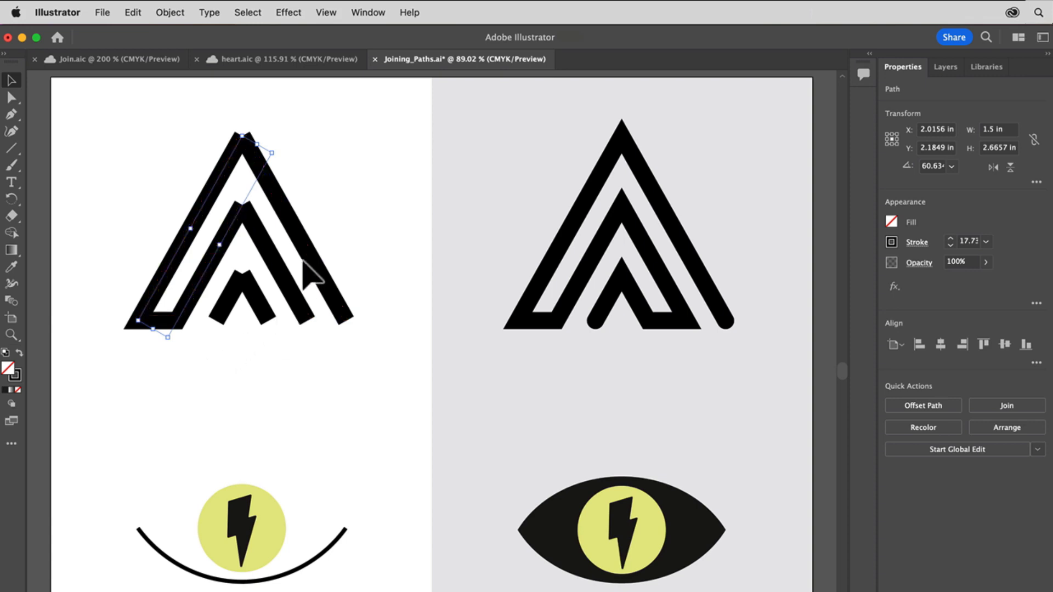
- Add the outer right diagonal to the selection and join it to the logo path at the outer apex
{"action": "left_click", "coordinate": [323, 285], "text": "shift"}
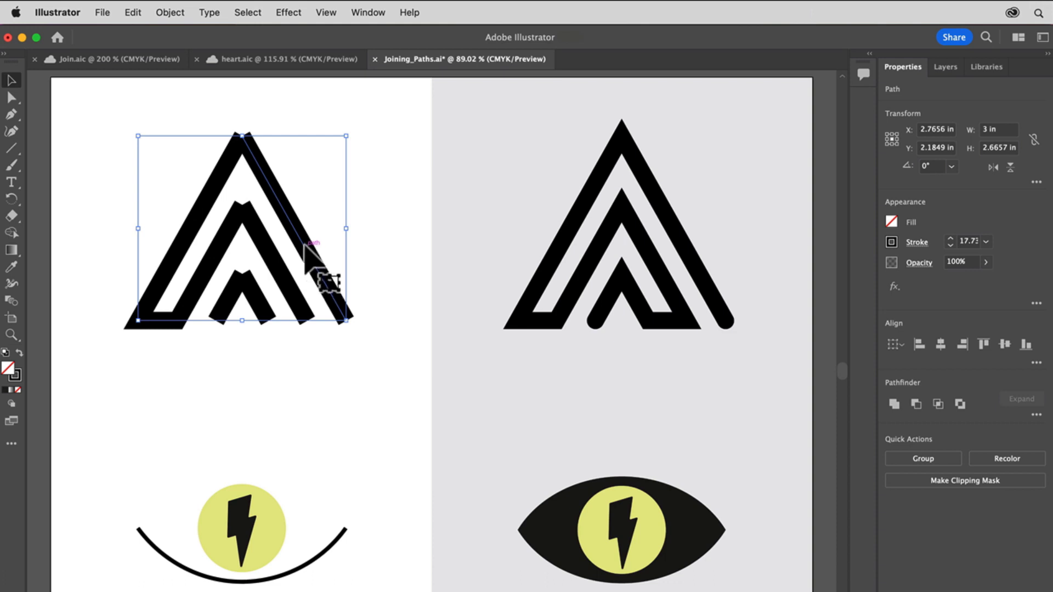
{"action": "left_click", "coordinate": [180, 15]}
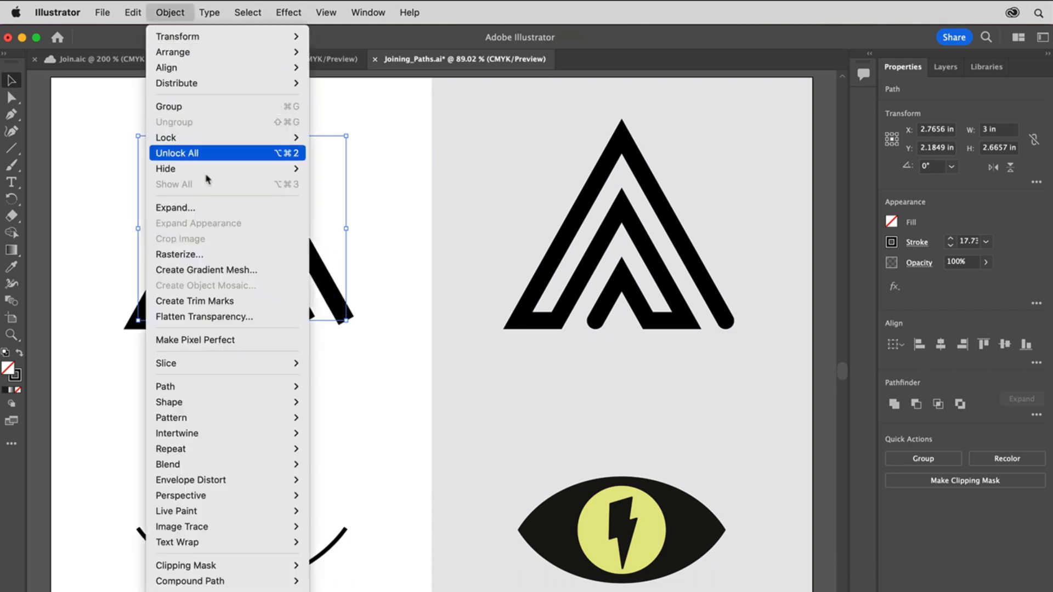
{"action": "mouse_move", "coordinate": [266, 387]}
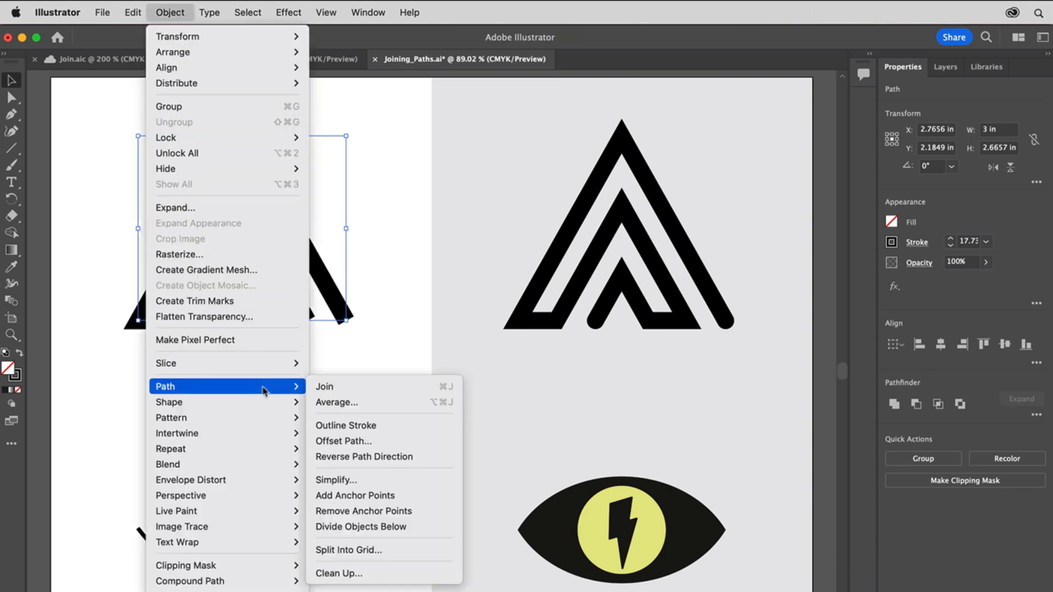
{"action": "left_click", "coordinate": [394, 387]}
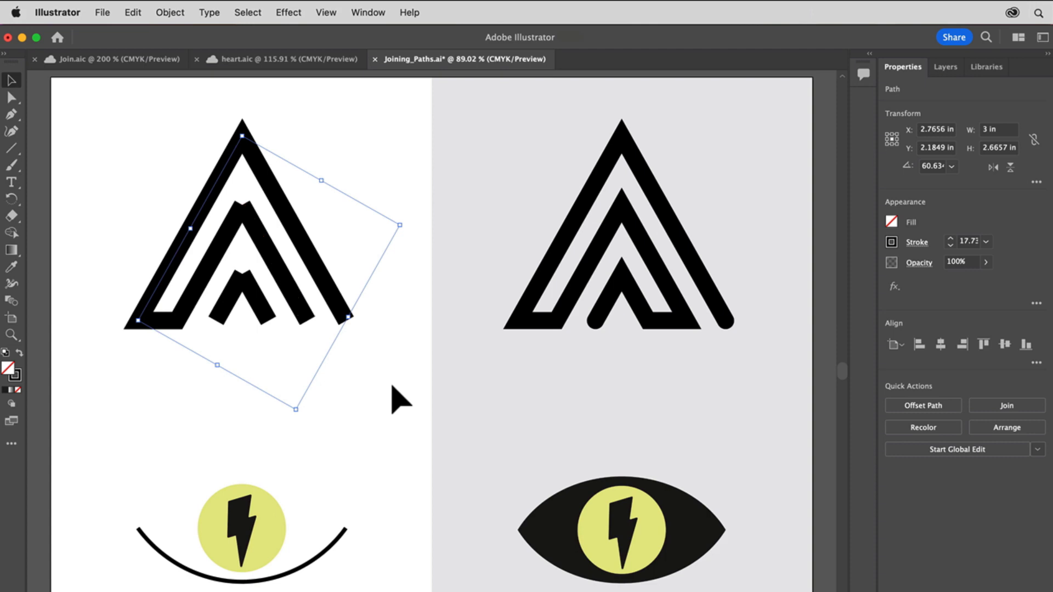
- Add the middle right diagonal to the selection and join it to the logo path at the middle apex
{"action": "left_click", "coordinate": [301, 307], "text": "shift"}
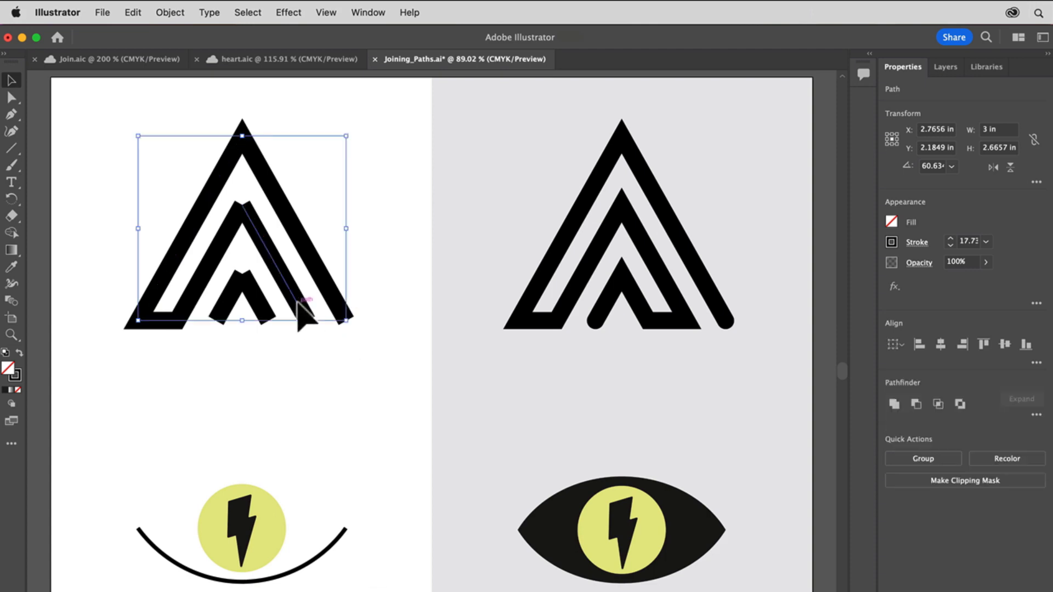
{"action": "left_click", "coordinate": [170, 12]}
{"action": "mouse_move", "coordinate": [242, 376]}
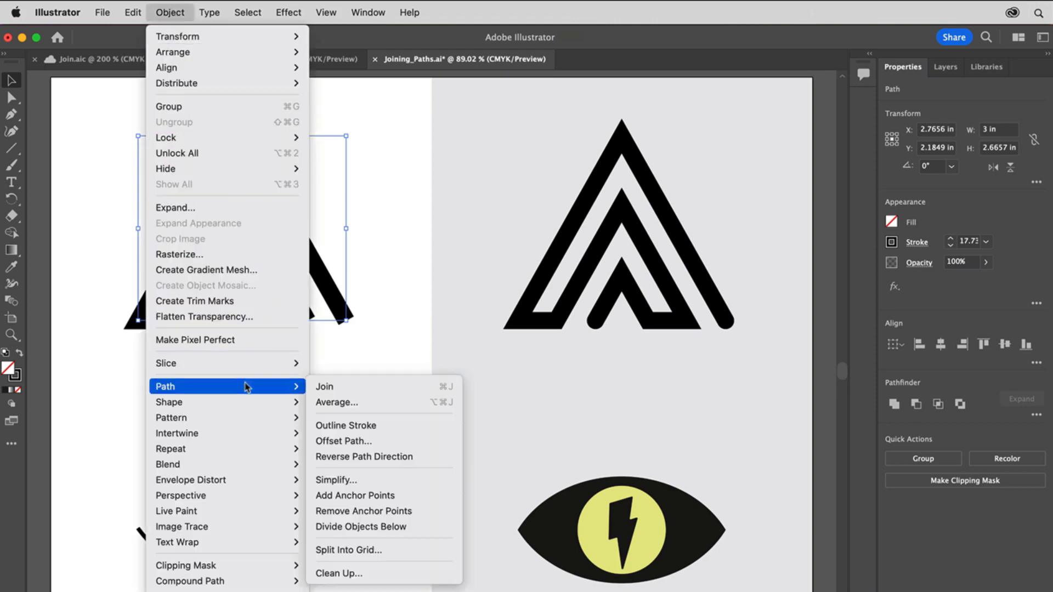
{"action": "left_click", "coordinate": [361, 386]}
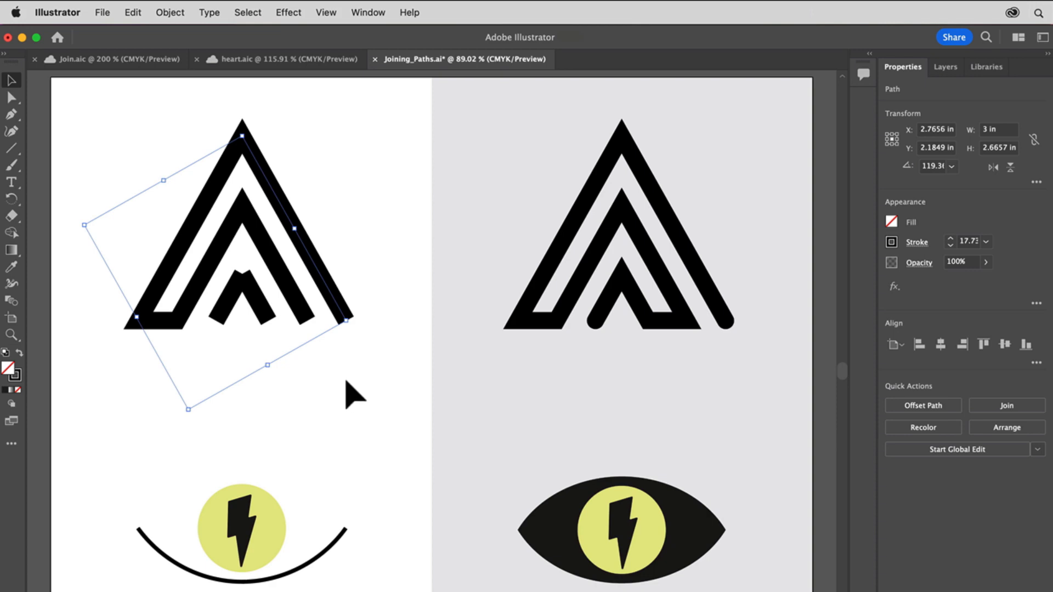
- Add the innermost right diagonal to the selection and join it to the middle right diagonal at the base
{"action": "left_click", "coordinate": [255, 297], "text": "shift"}
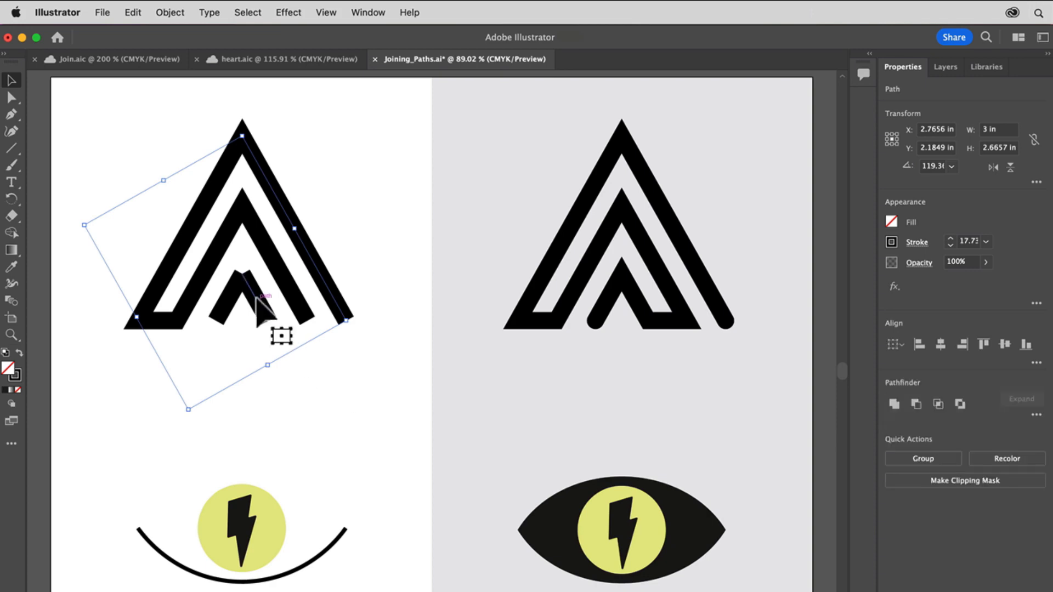
{"action": "left_click", "coordinate": [170, 12]}
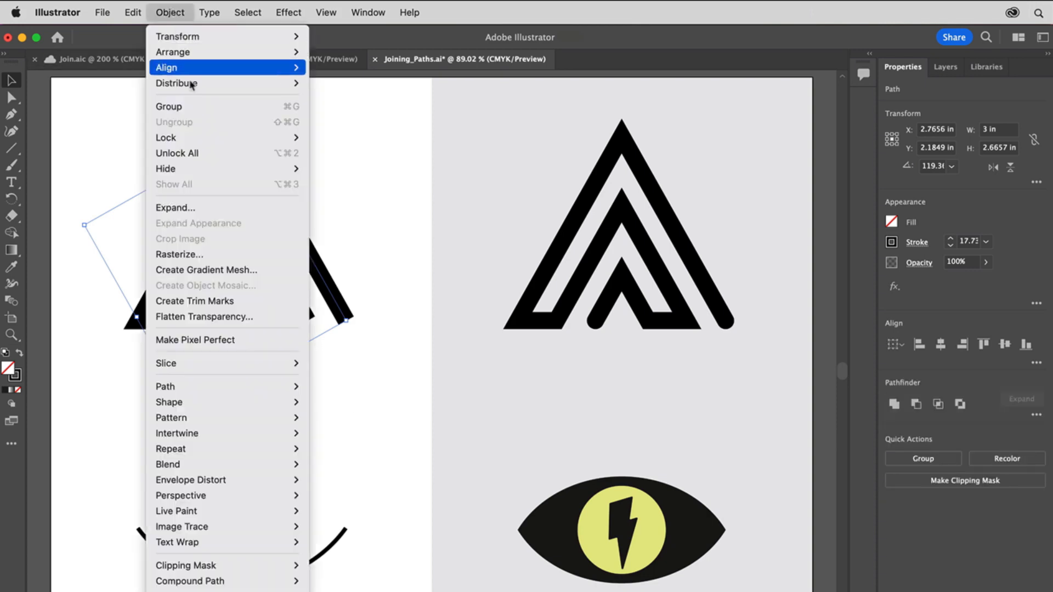
{"action": "mouse_move", "coordinate": [260, 387]}
{"action": "left_click", "coordinate": [346, 387]}
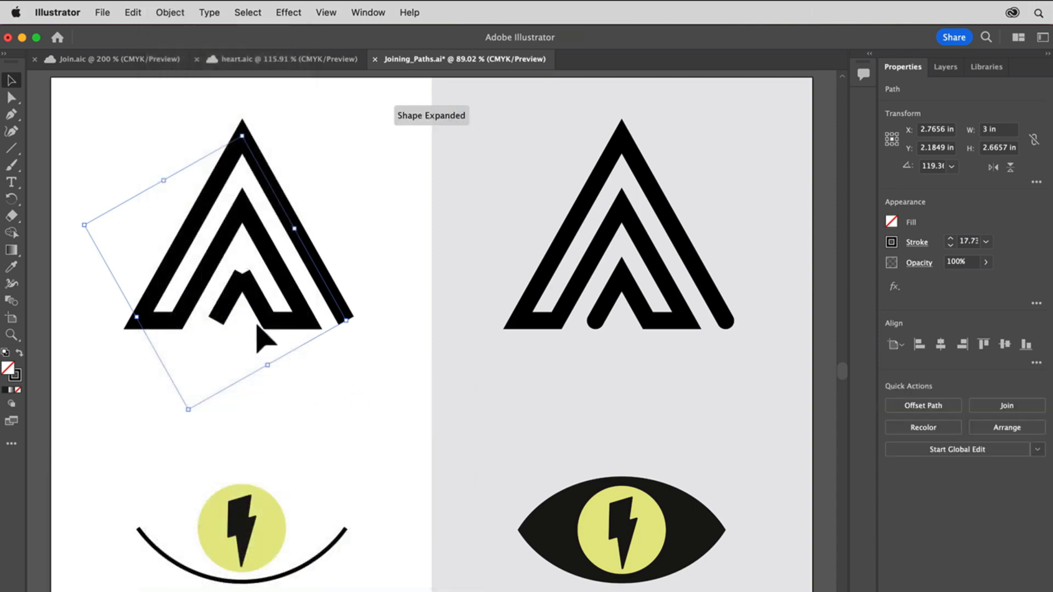
- Join the innermost left diagonal to the logo path and give the finished path's stroke round caps
{"action": "left_click", "coordinate": [230, 292], "text": "shift"}
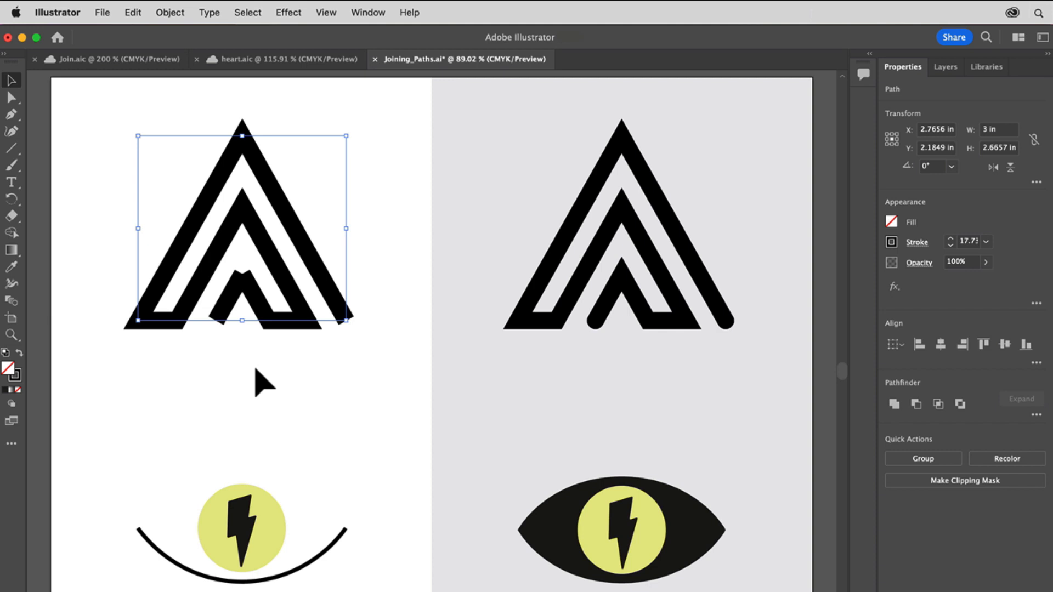
{"action": "key", "text": "super+j"}
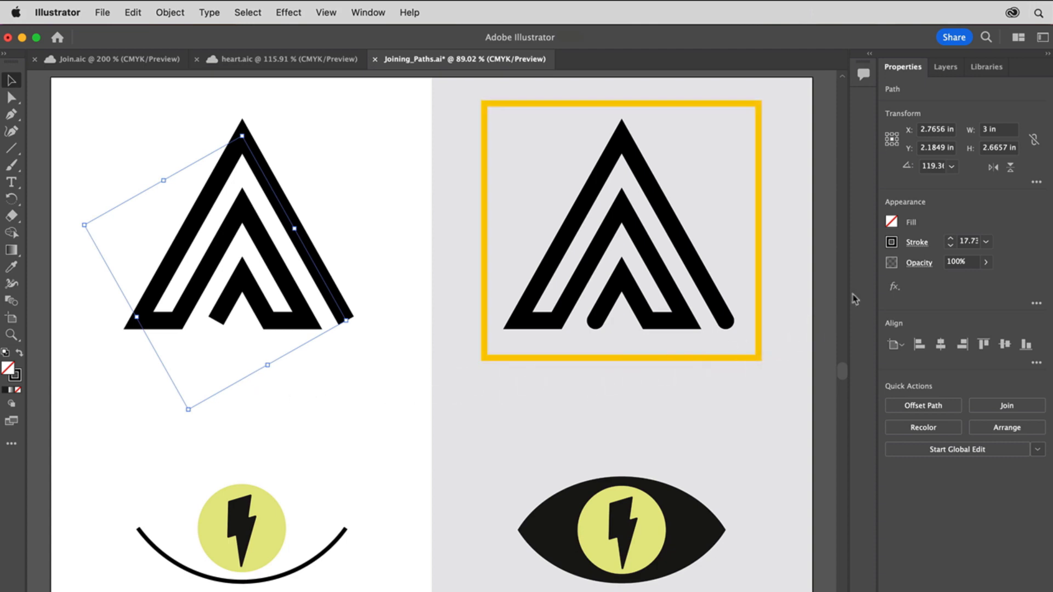
{"action": "left_click", "coordinate": [915, 248]}
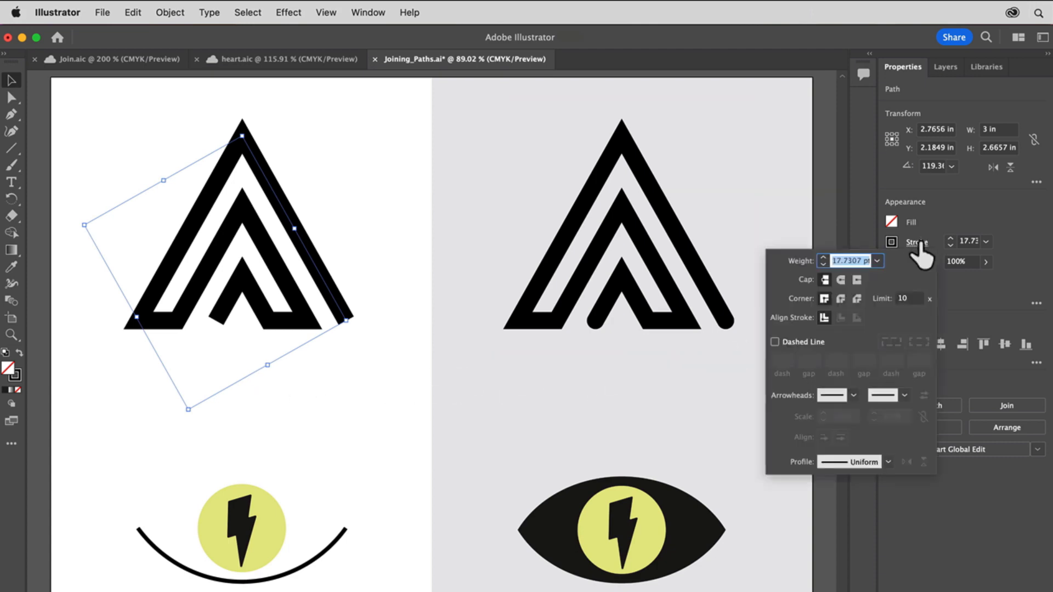
{"action": "left_click", "coordinate": [841, 279]}
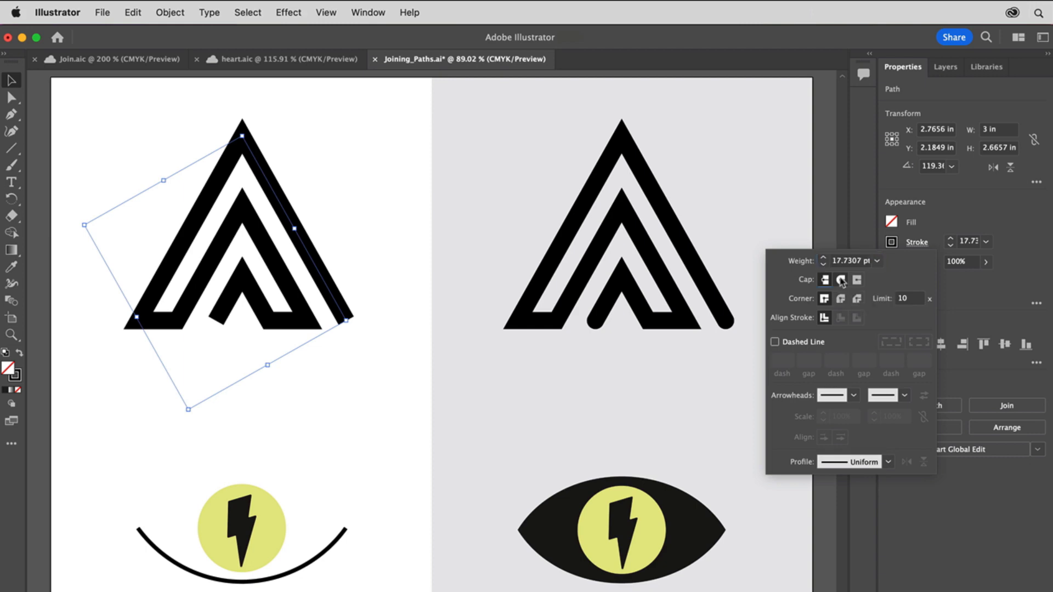
{"action": "key", "text": "Escape"}
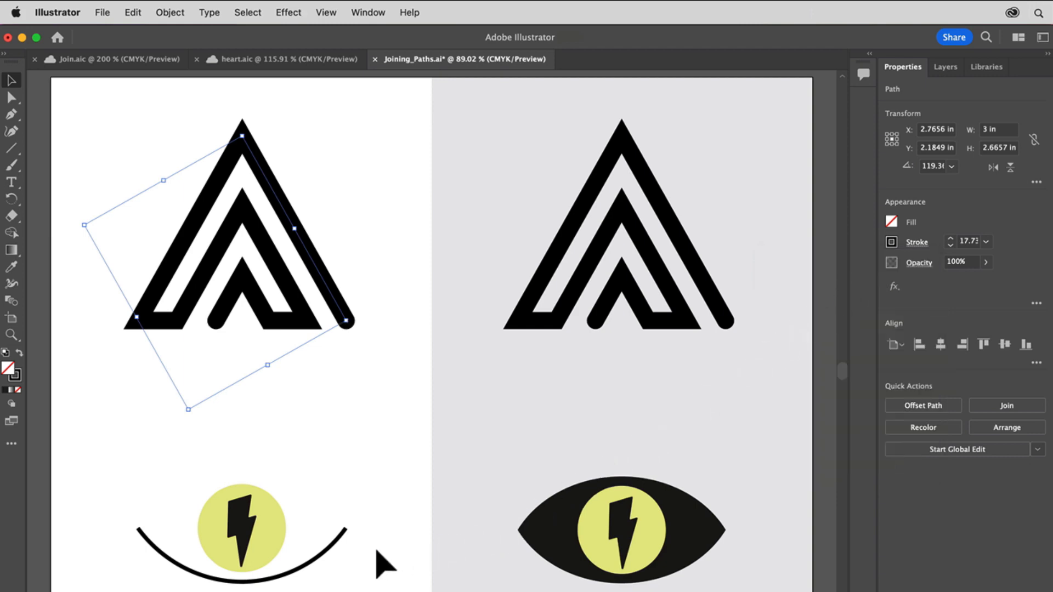
- Copy the black arc below the unfinished eye and paste the duplicate in front of the original
{"action": "key", "text": "space"}
{"action": "left_click_drag", "start_coordinate": [369, 554], "coordinate": [395, 397]}
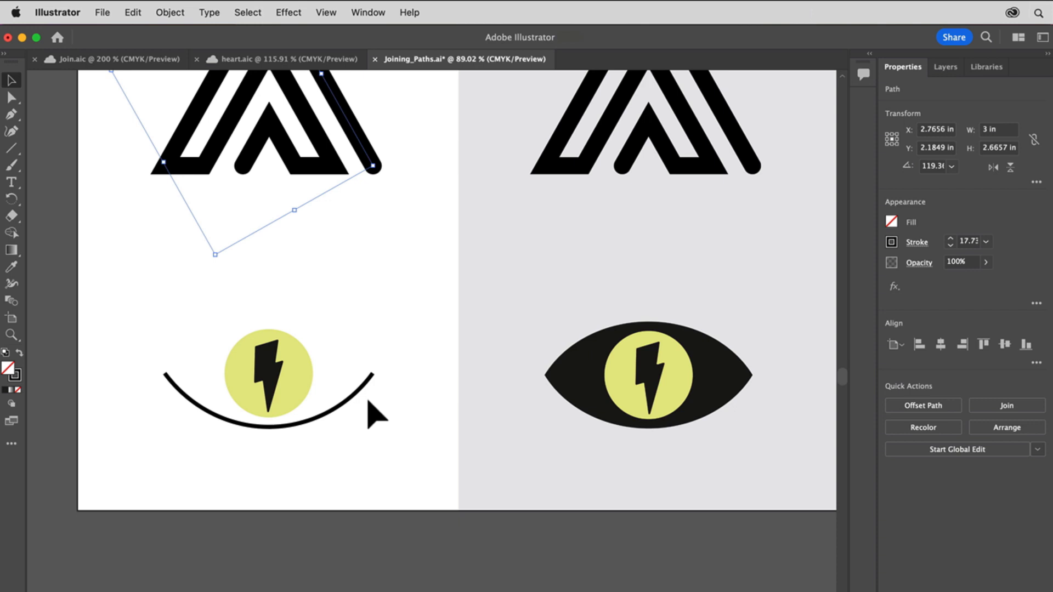
{"action": "left_click_drag", "start_coordinate": [390, 406], "coordinate": [342, 352]}
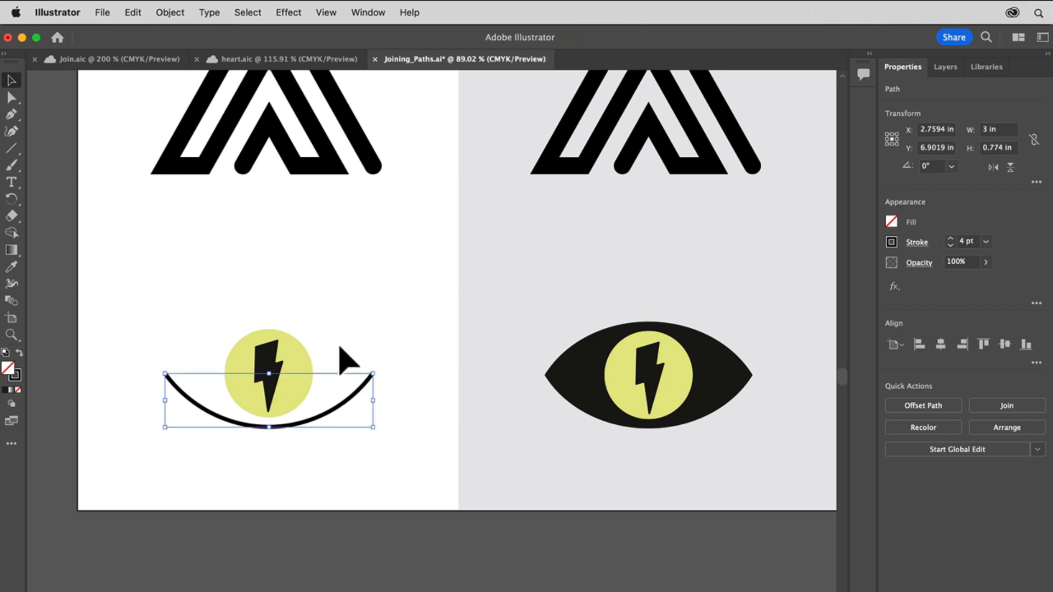
{"action": "left_click", "coordinate": [132, 13]}
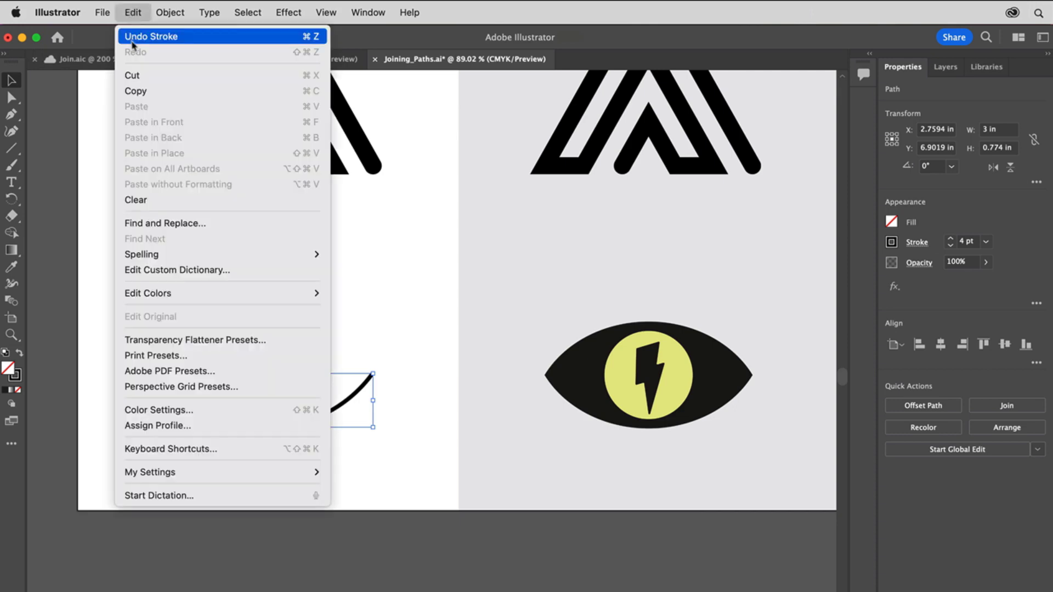
{"action": "left_click", "coordinate": [141, 90]}
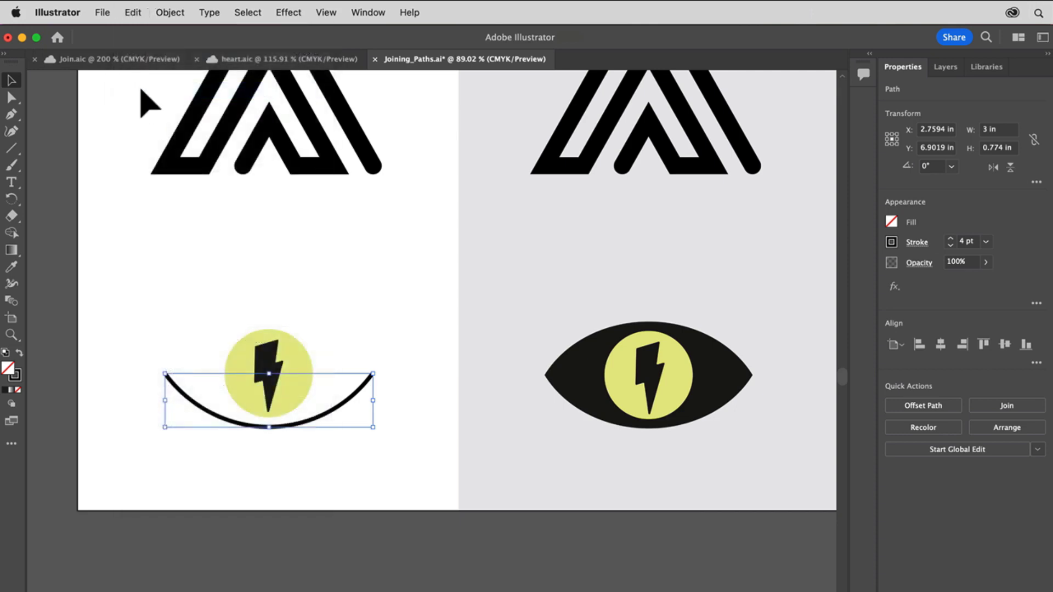
{"action": "left_click", "coordinate": [134, 12]}
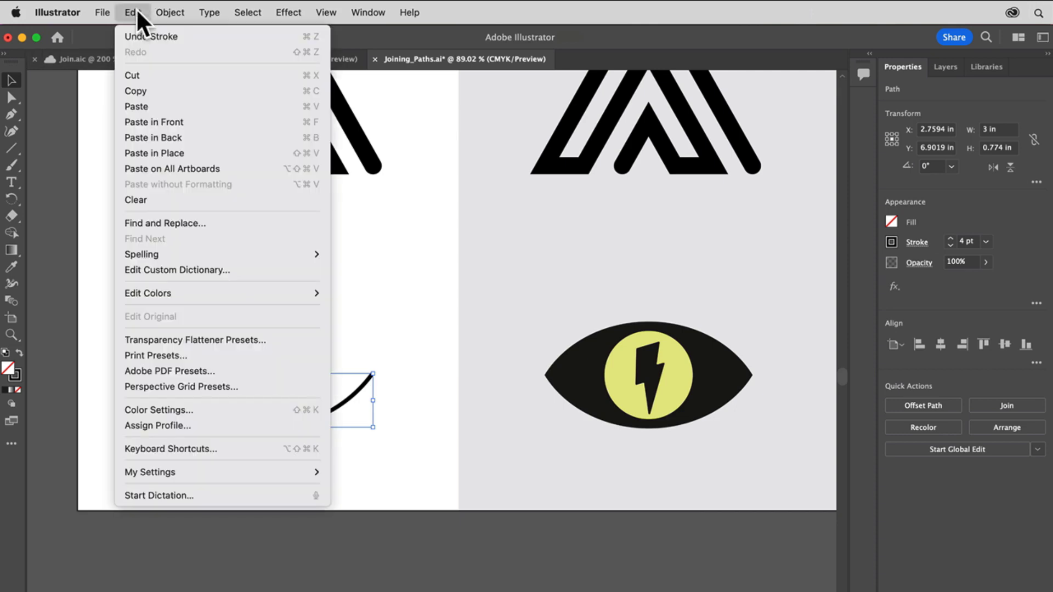
{"action": "left_click", "coordinate": [189, 122]}
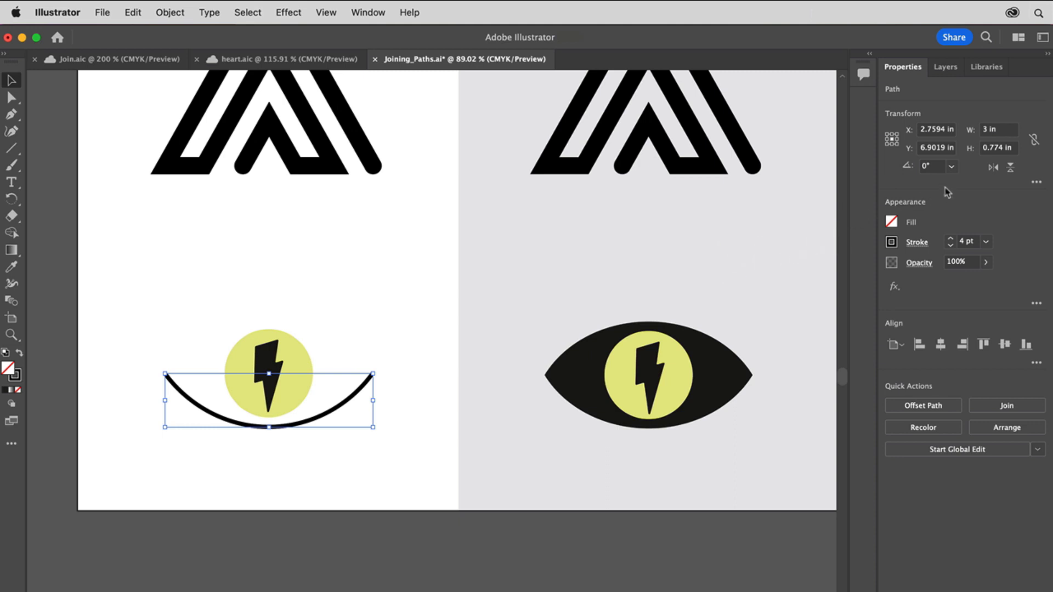
- Flip the pasted arc vertically and move it up about 0.77 in so its endpoints snap to the lower arc's endpoints
{"action": "left_click", "coordinate": [1011, 168]}
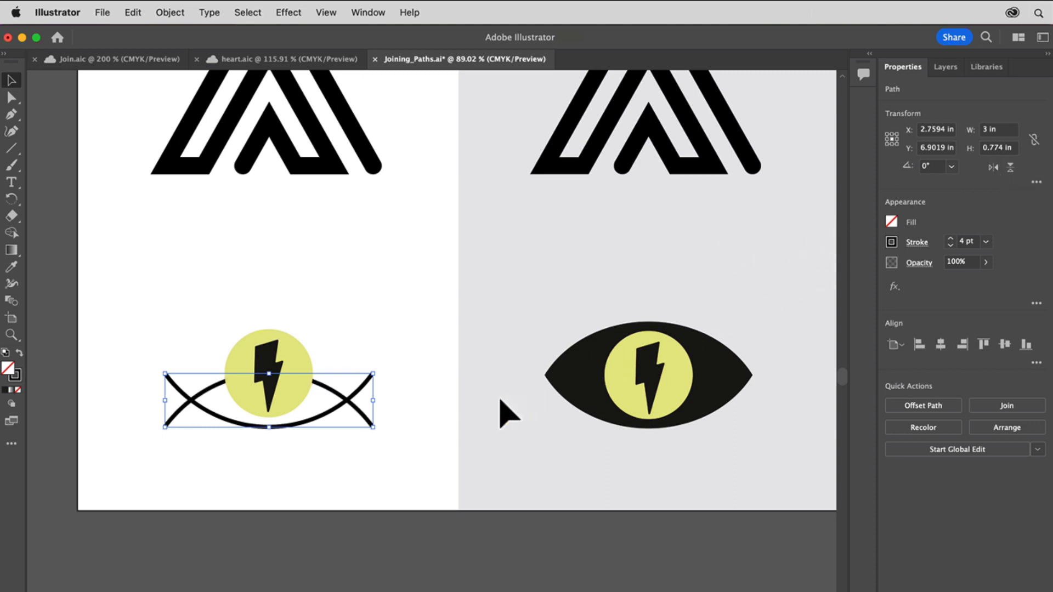
{"action": "left_click", "coordinate": [416, 421]}
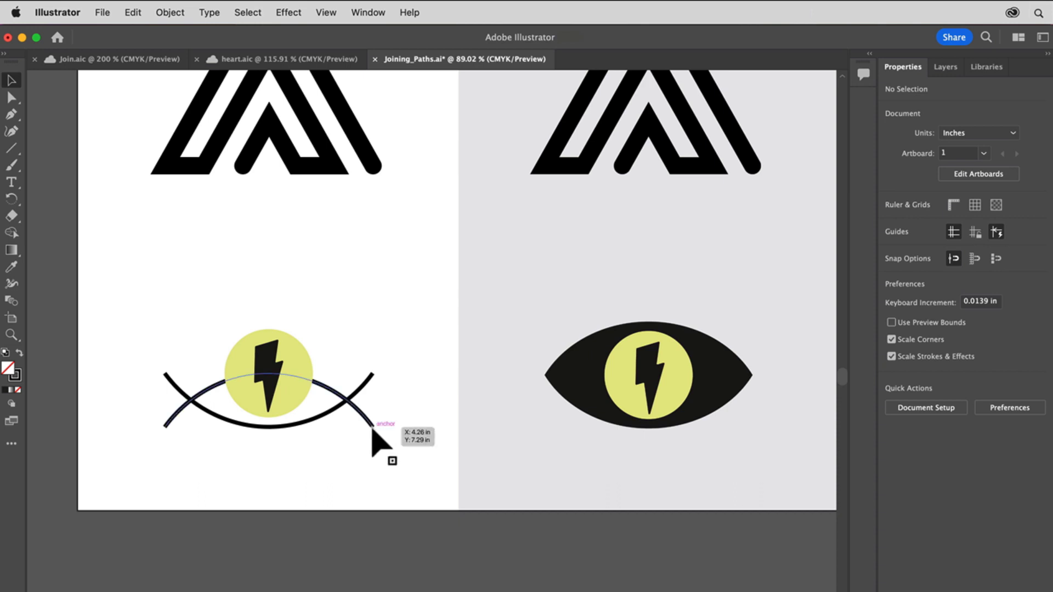
{"action": "left_click_drag", "start_coordinate": [373, 427], "coordinate": [373, 376]}
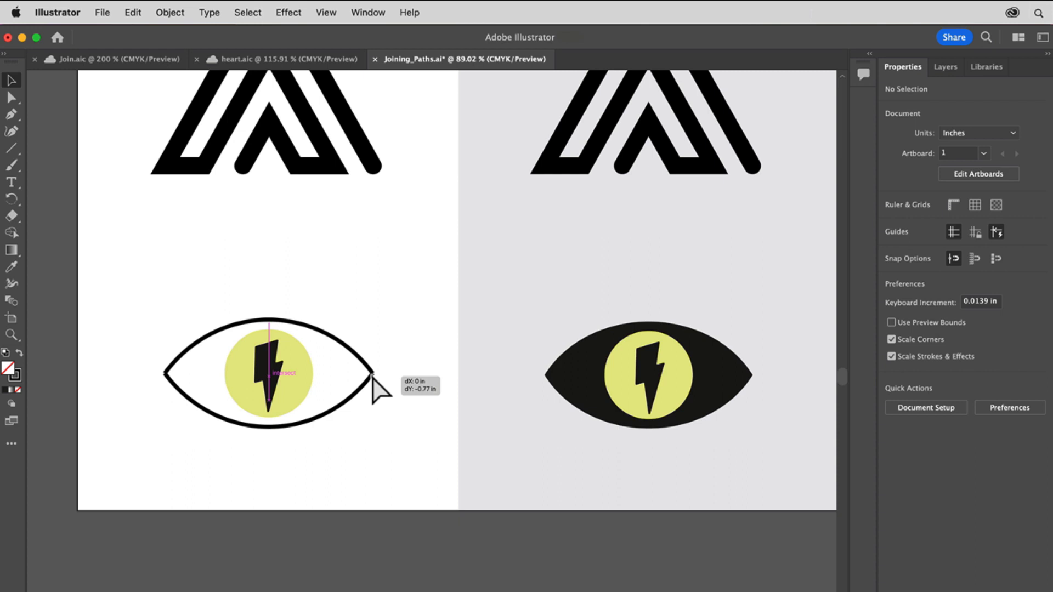
{"action": "left_click_drag", "start_coordinate": [373, 375], "coordinate": [373, 374]}
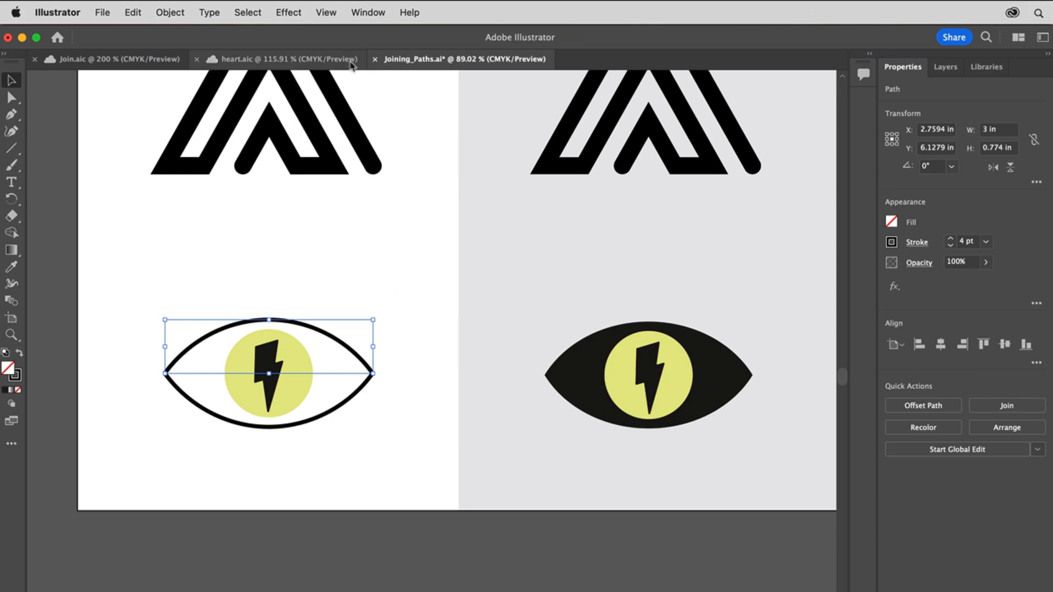
- Check whether Snap to Point is enabled in the view options
{"action": "left_click", "coordinate": [329, 12]}
{"action": "scroll", "coordinate": [406, 409], "scroll_direction": "down", "scroll_amount": 5}
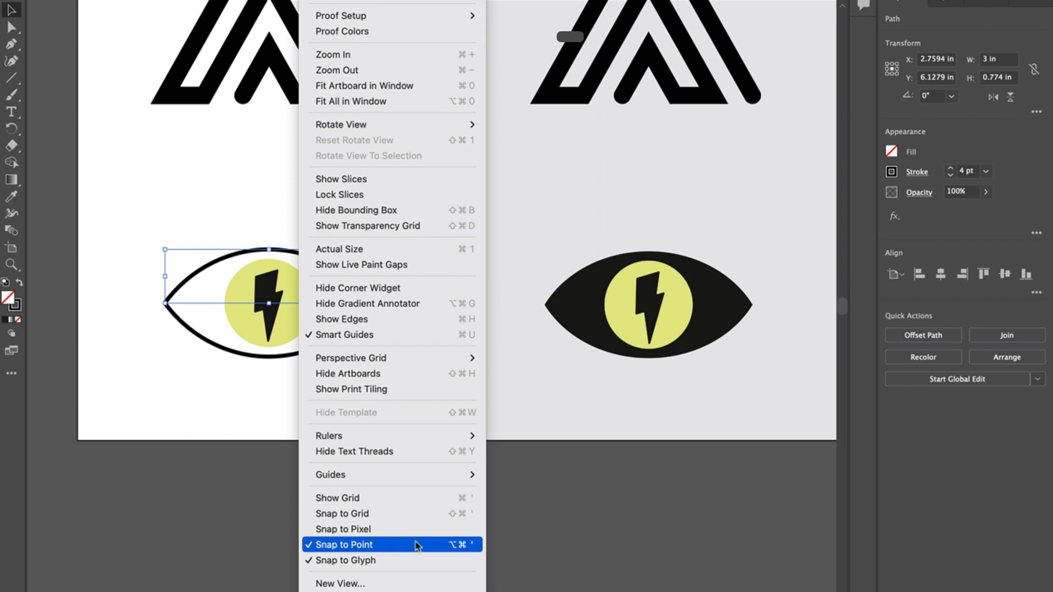
{"action": "left_click", "coordinate": [502, 430]}
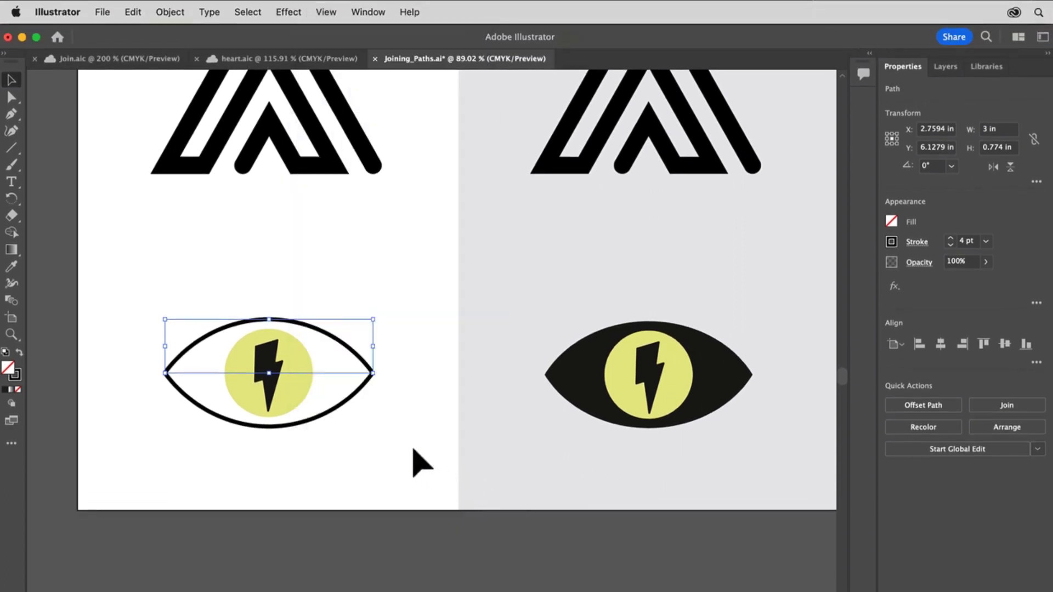
- Join the eye's upper and lower arcs into one closed path and fill it with black
{"action": "left_click_drag", "start_coordinate": [403, 449], "coordinate": [327, 340]}
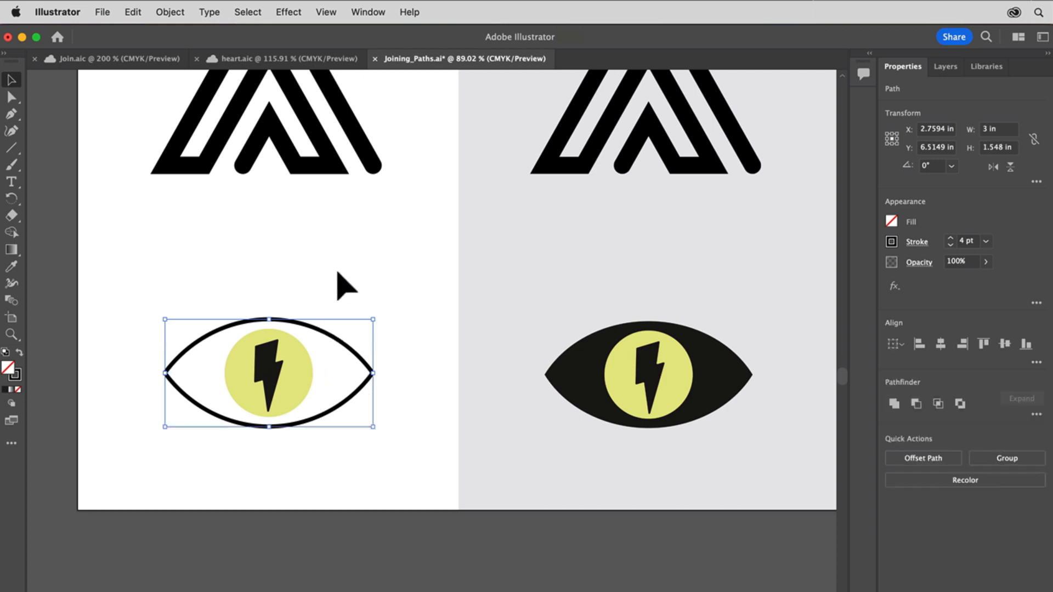
{"action": "key", "text": "super+j"}
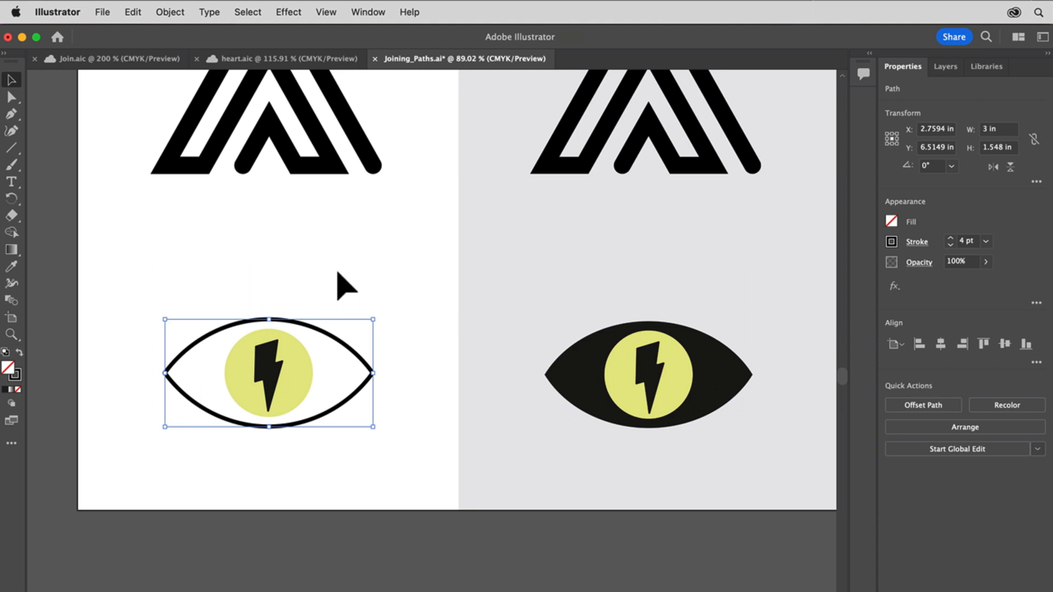
{"action": "left_click", "coordinate": [890, 221]}
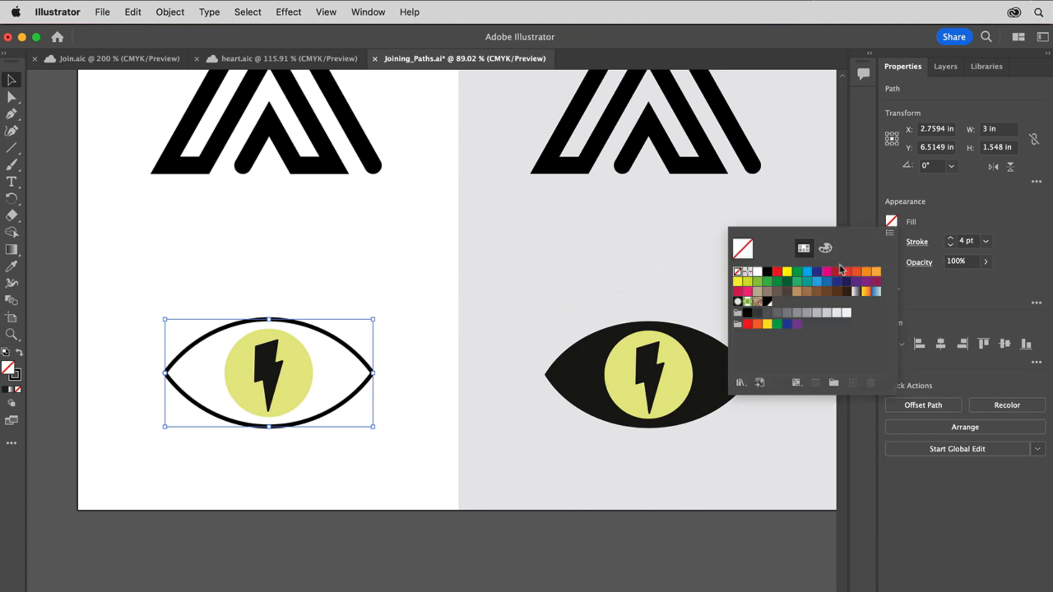
{"action": "left_click", "coordinate": [768, 272]}
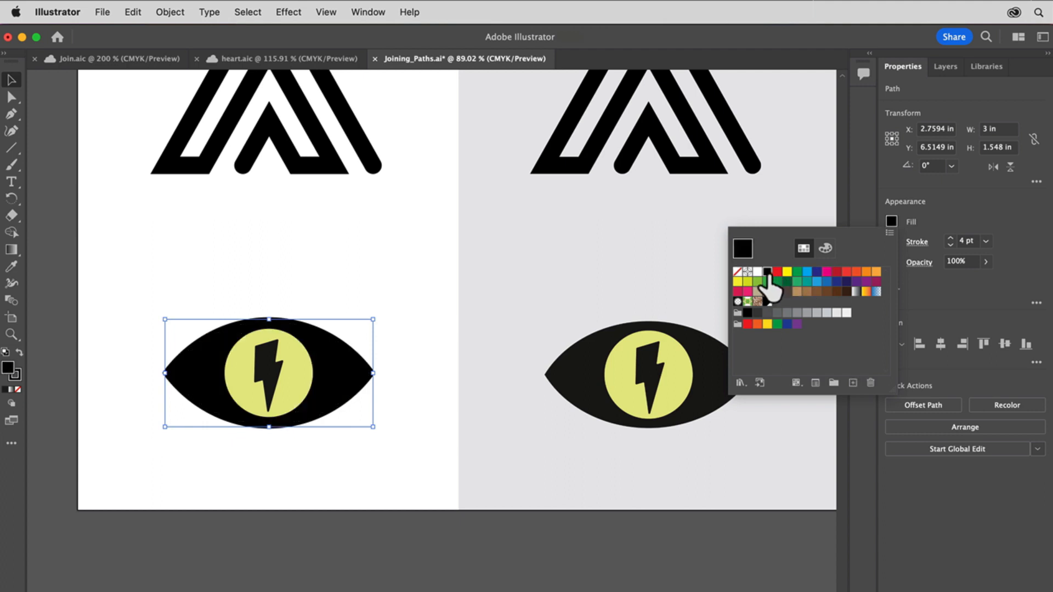
- Fit the artboard in the window to view the completed triangle and eye logos
{"action": "key", "text": "Escape"}
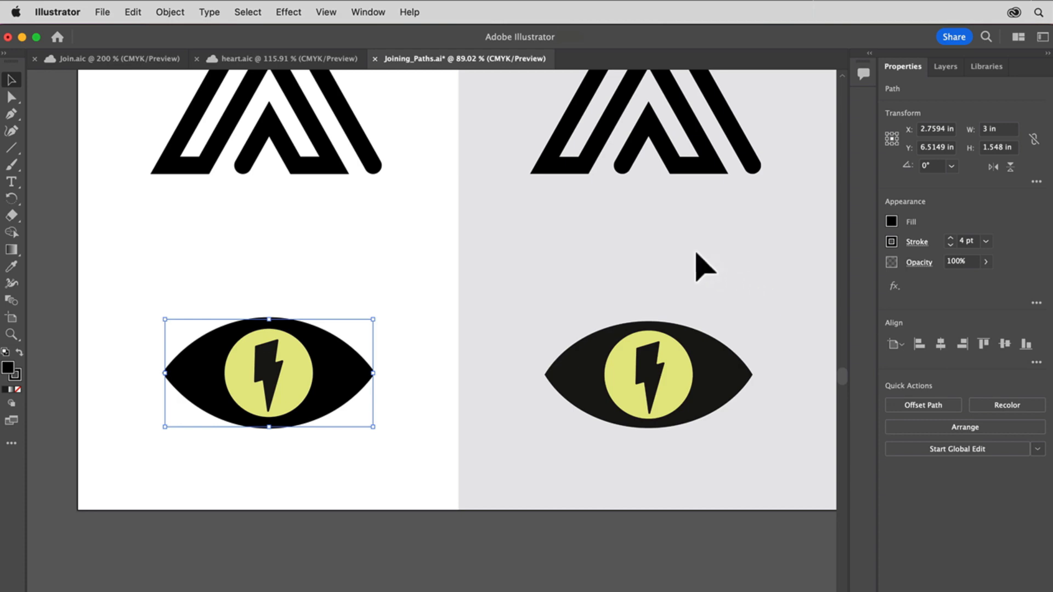
{"action": "left_click", "coordinate": [328, 12]}
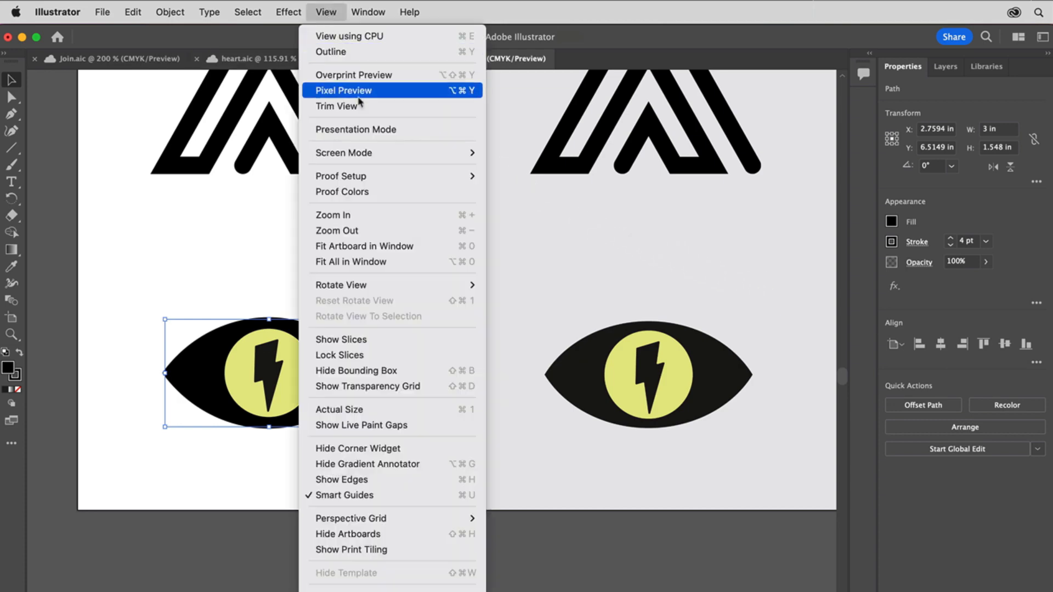
{"action": "left_click", "coordinate": [387, 247]}
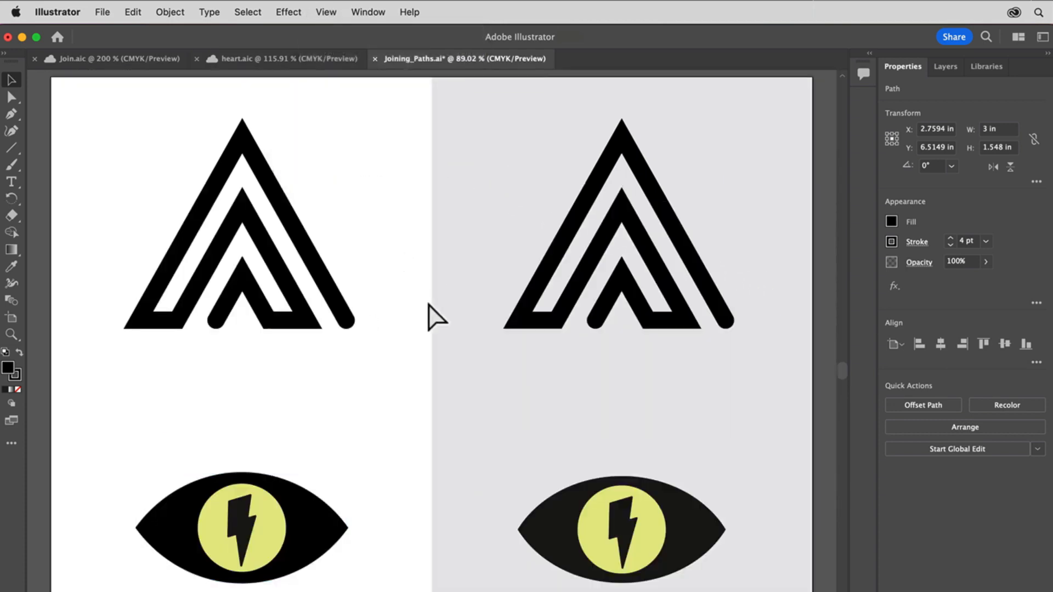
{"action": "left_click", "coordinate": [430, 313]}
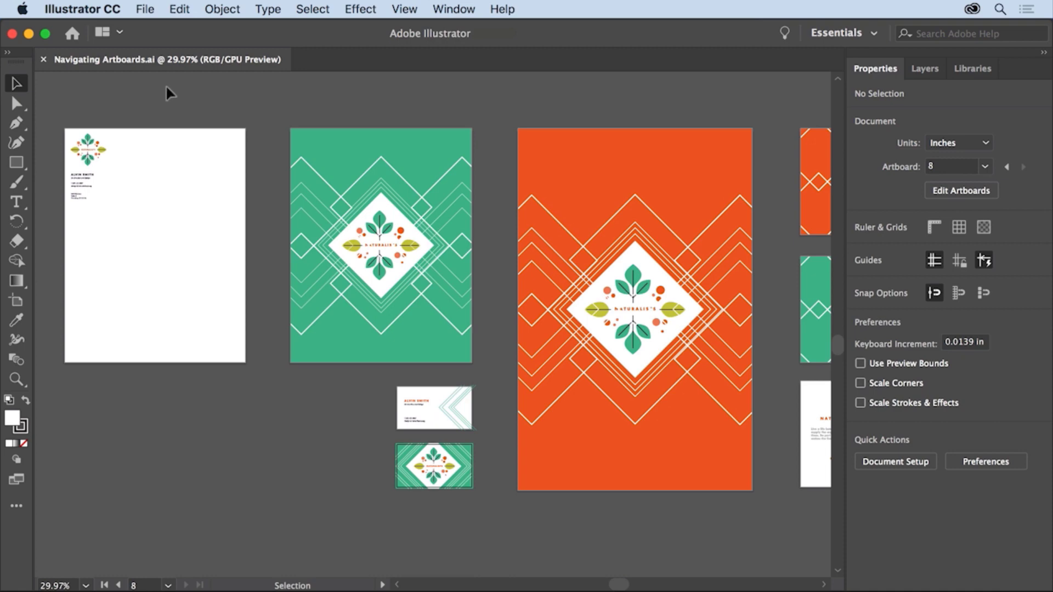
- Fit all artboards in the window, and make the letterhead artboard active via its logo and fit it in the window
{"action": "left_click", "coordinate": [404, 9]}
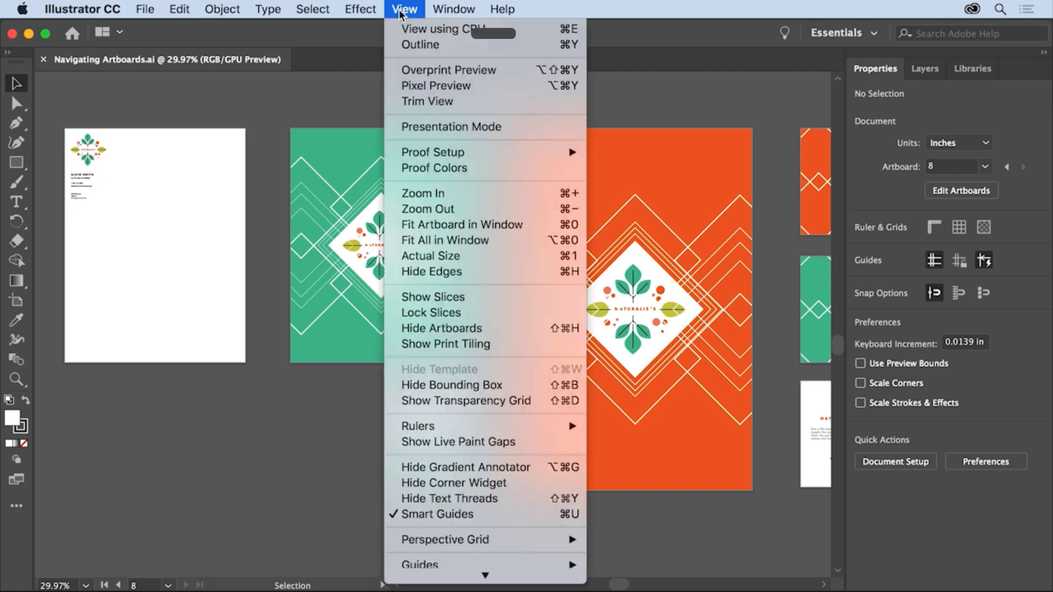
{"action": "left_click", "coordinate": [502, 238]}
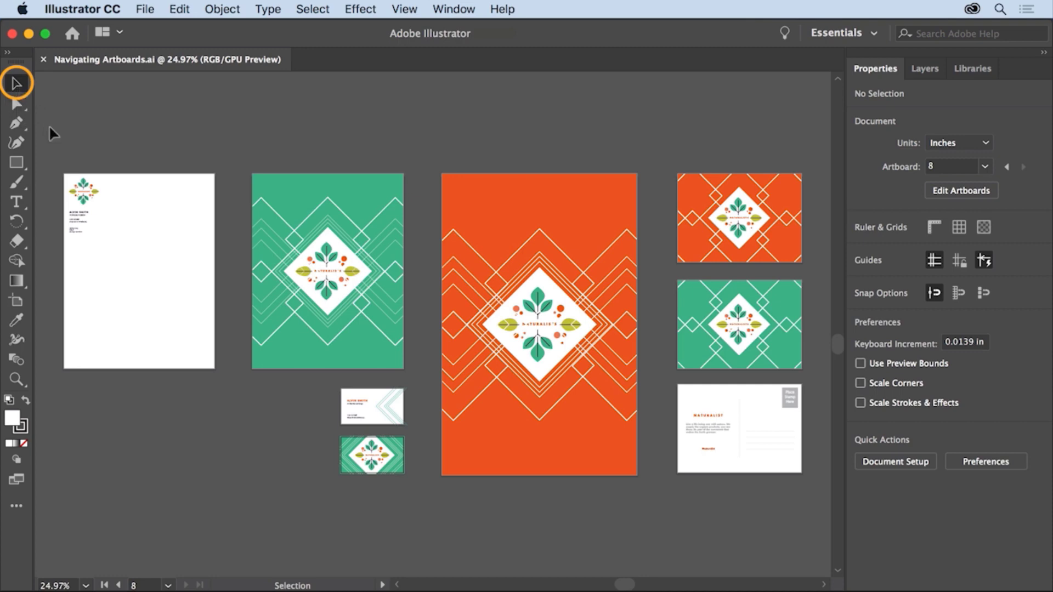
{"action": "left_click", "coordinate": [85, 187]}
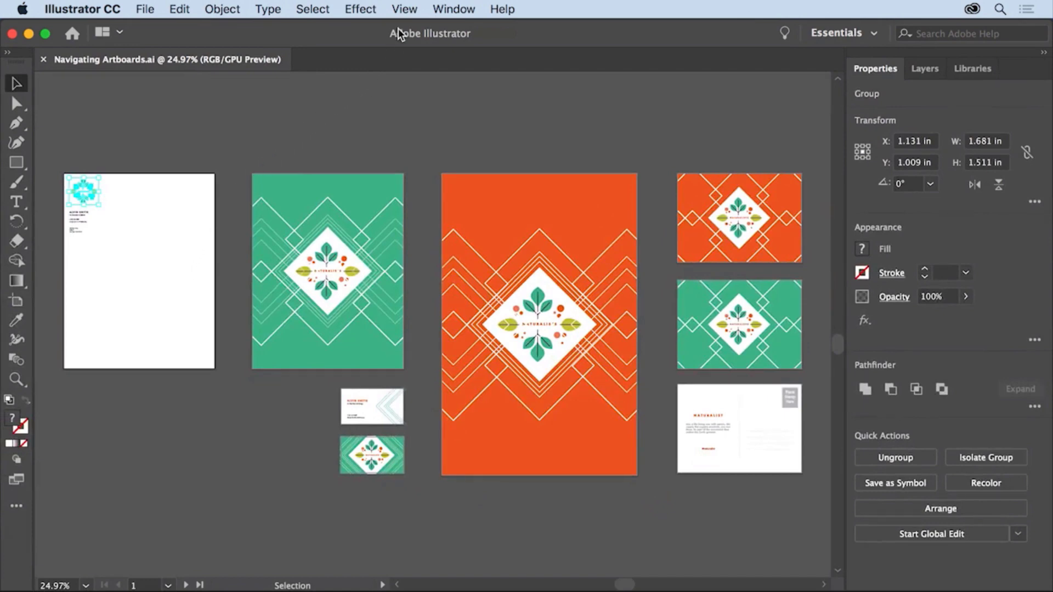
{"action": "left_click", "coordinate": [405, 9]}
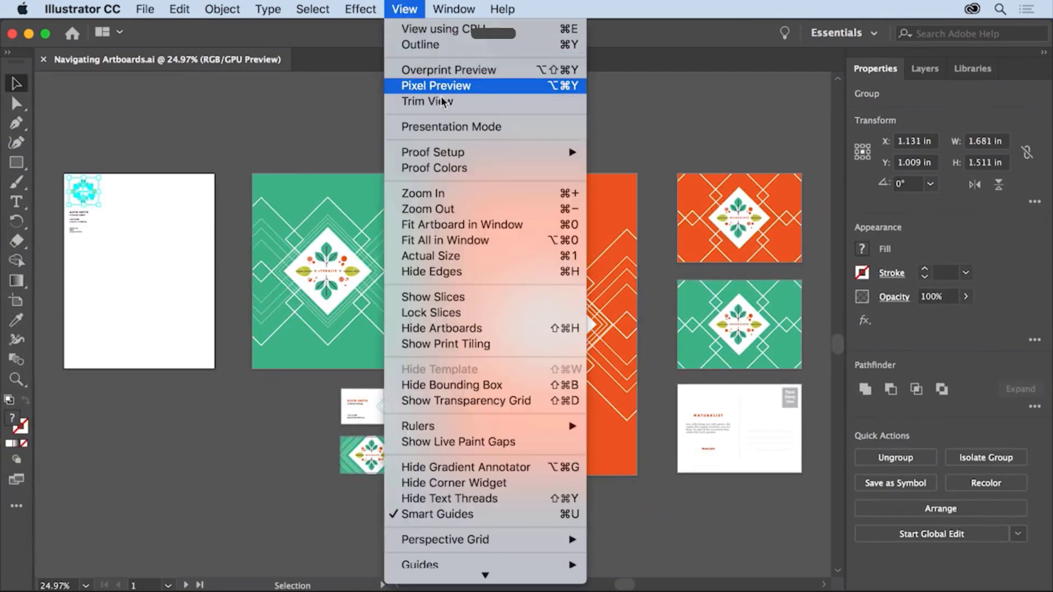
{"action": "left_click", "coordinate": [518, 227]}
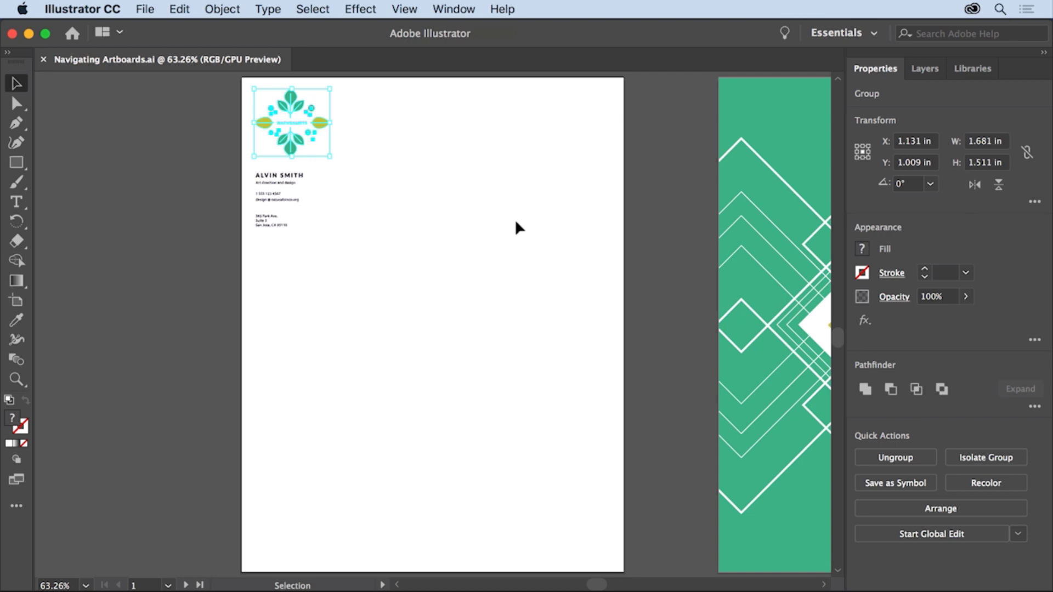
- Deselect the logo, and step forward to artboard 2 and back to artboard 1
{"action": "left_click", "coordinate": [313, 9]}
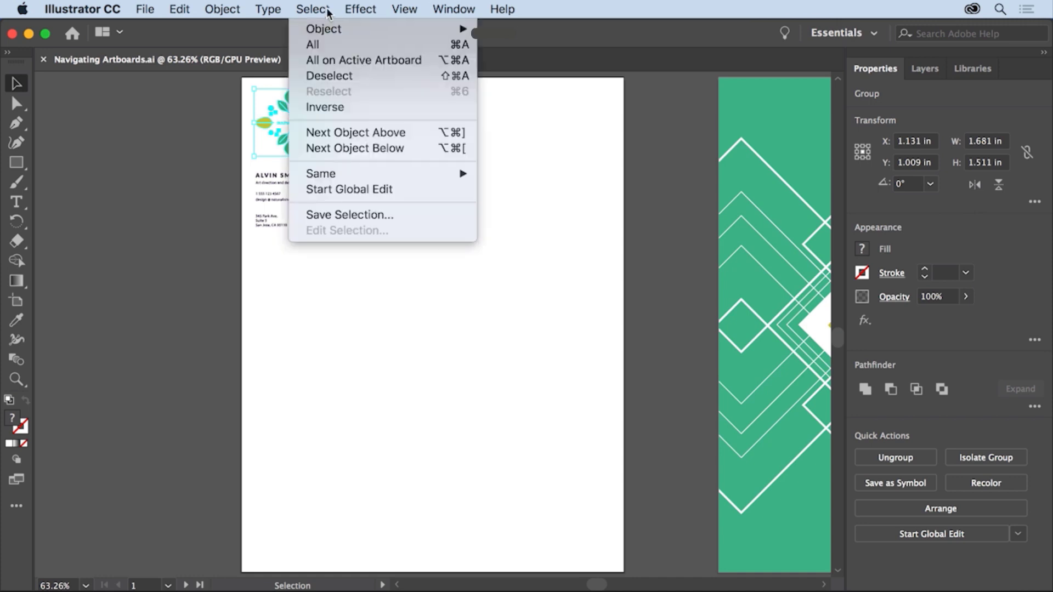
{"action": "left_click", "coordinate": [355, 76]}
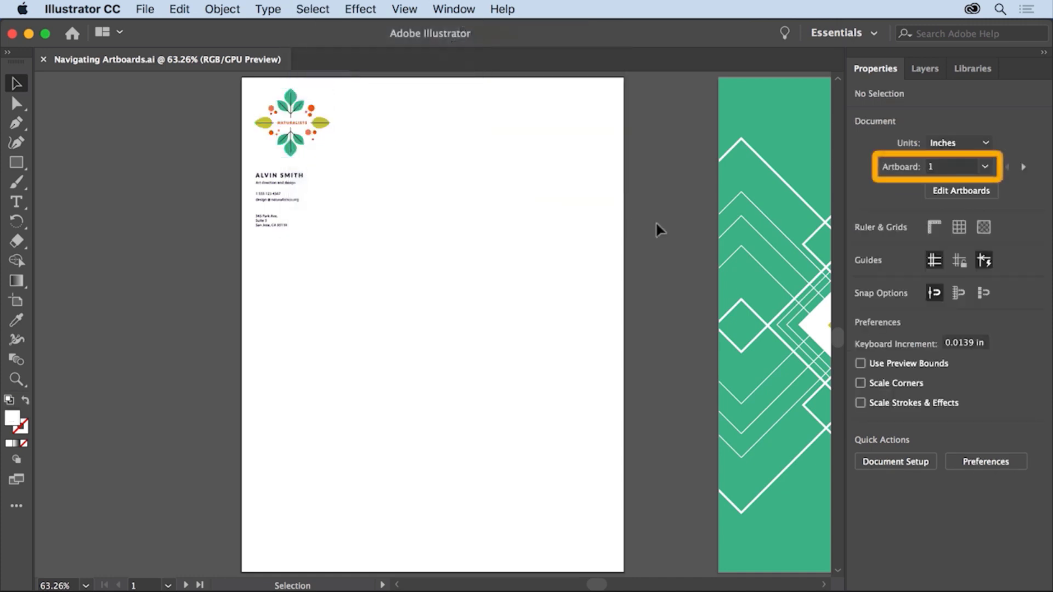
{"action": "left_click", "coordinate": [986, 166]}
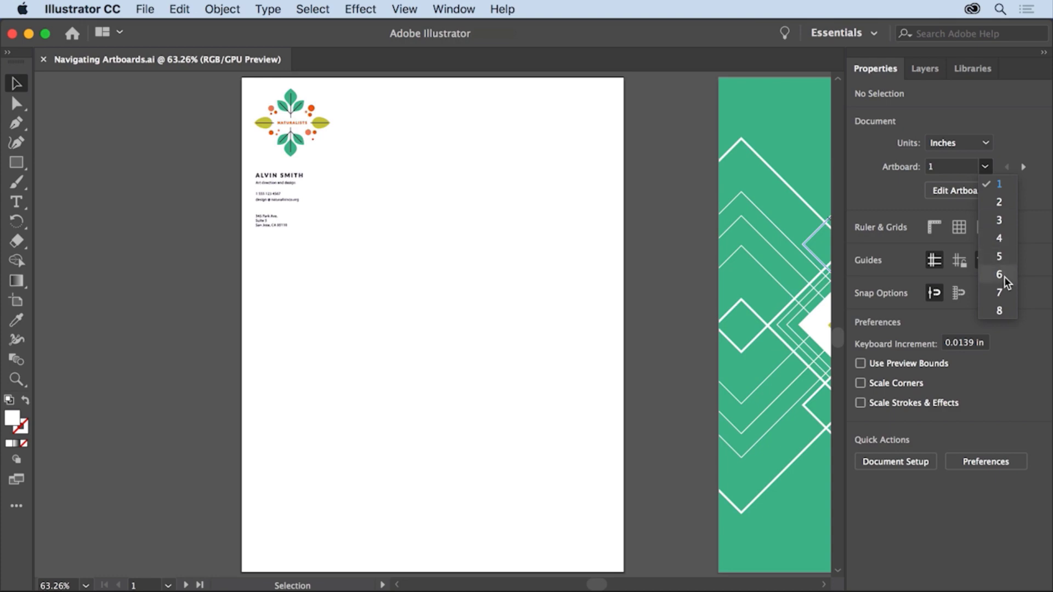
{"action": "left_click", "coordinate": [1026, 187]}
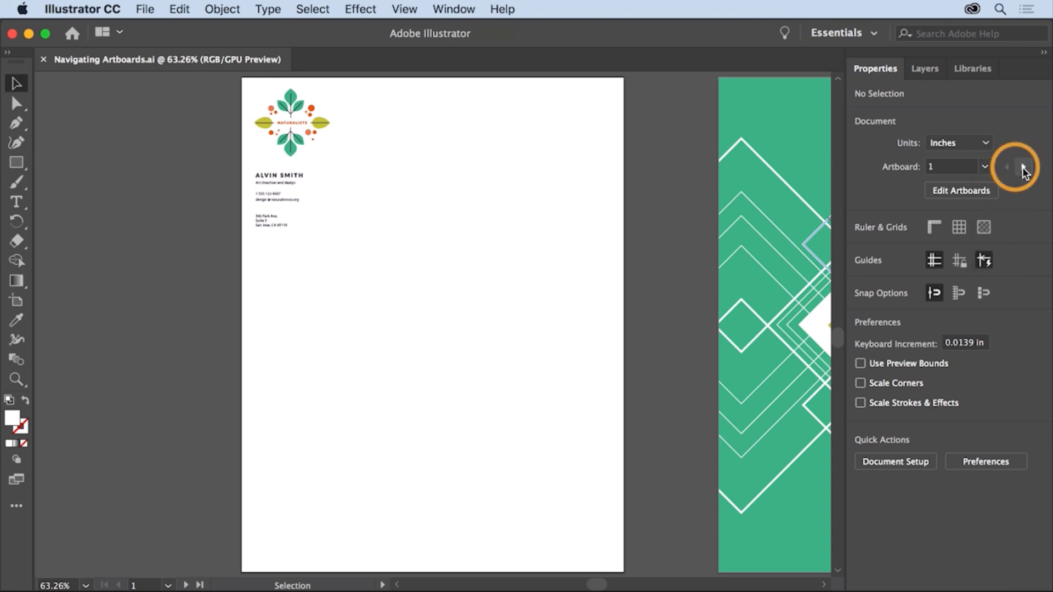
{"action": "left_click", "coordinate": [1024, 167]}
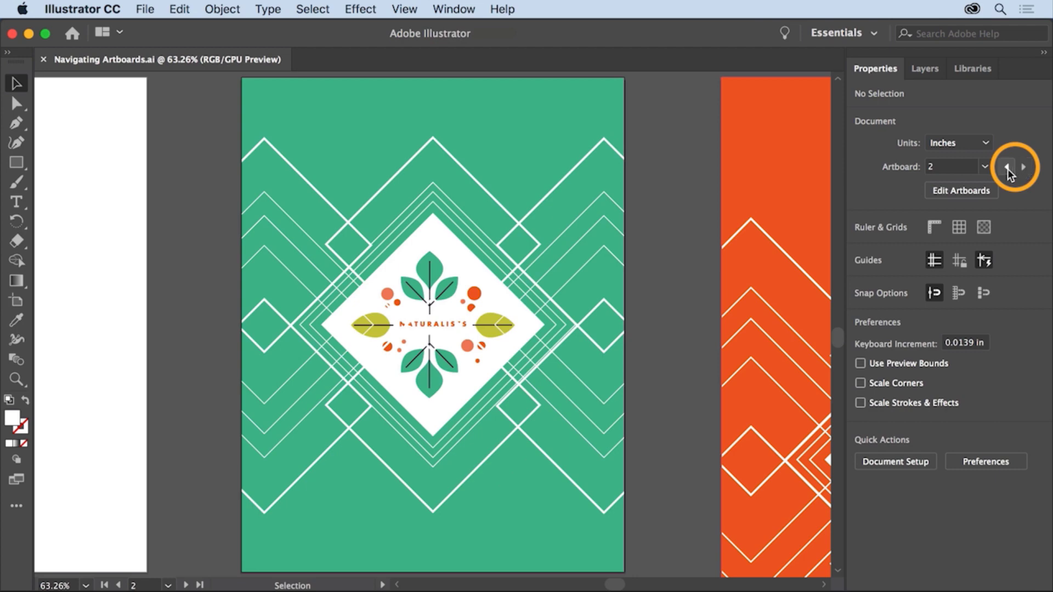
{"action": "left_click", "coordinate": [1007, 168]}
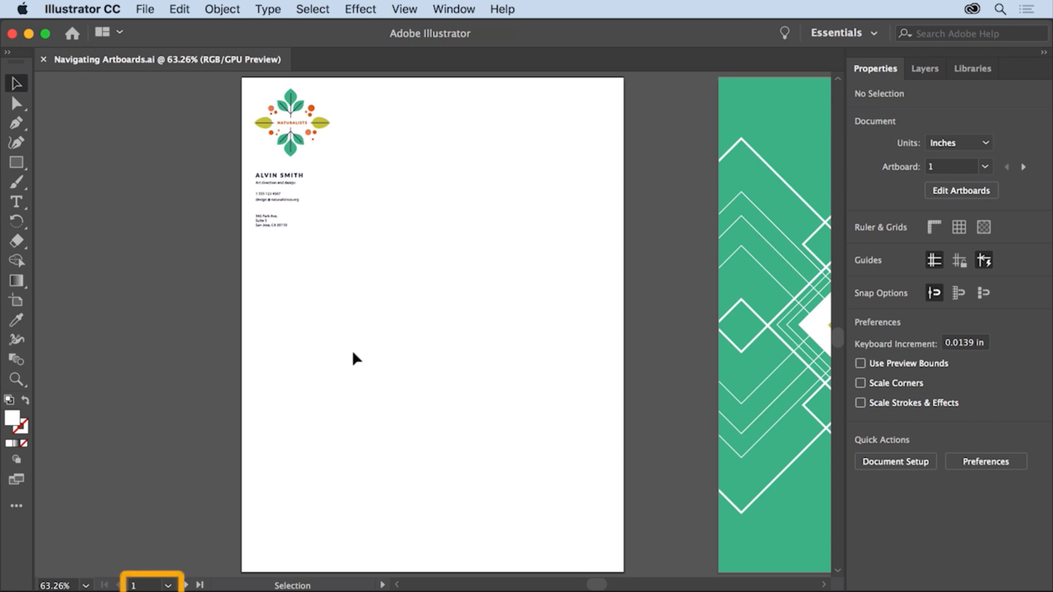
- Go to the 7 Business Card Front artboard, and fit all artboards in the window again
{"action": "left_click", "coordinate": [169, 585]}
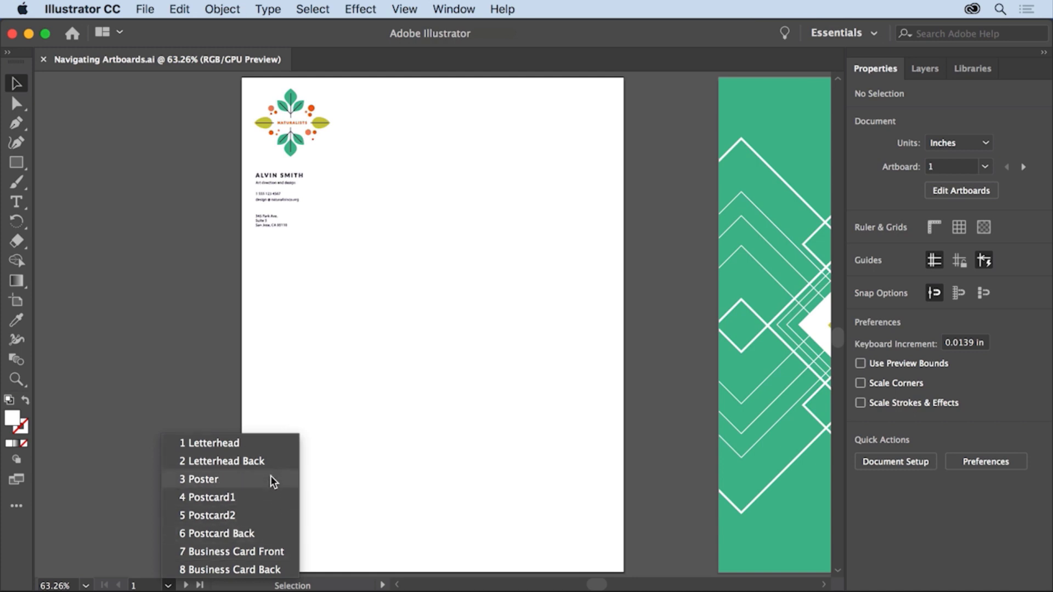
{"action": "left_click", "coordinate": [264, 549]}
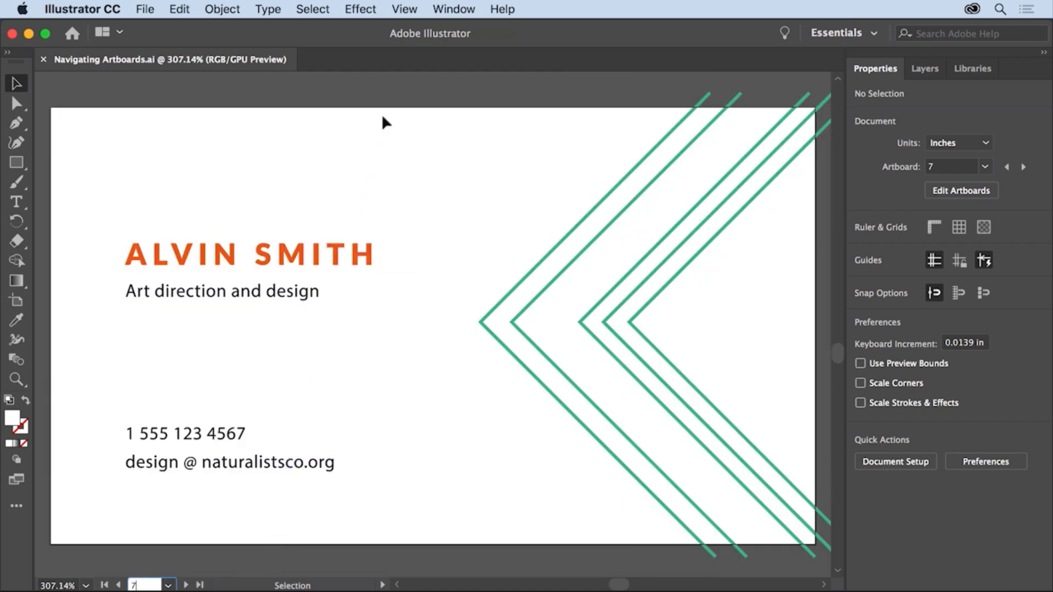
{"action": "left_click", "coordinate": [406, 9]}
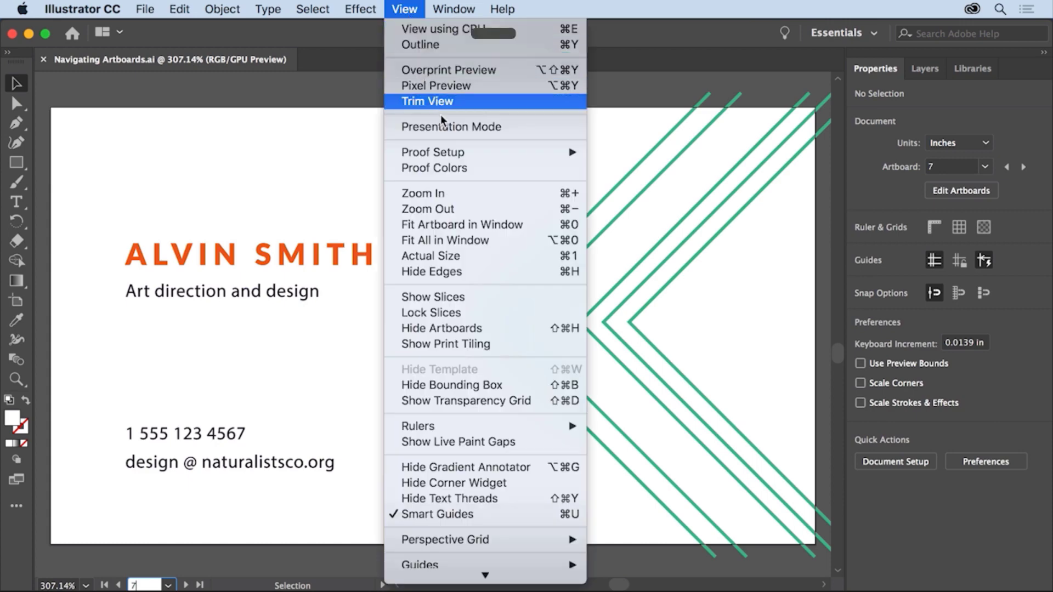
{"action": "left_click", "coordinate": [485, 238]}
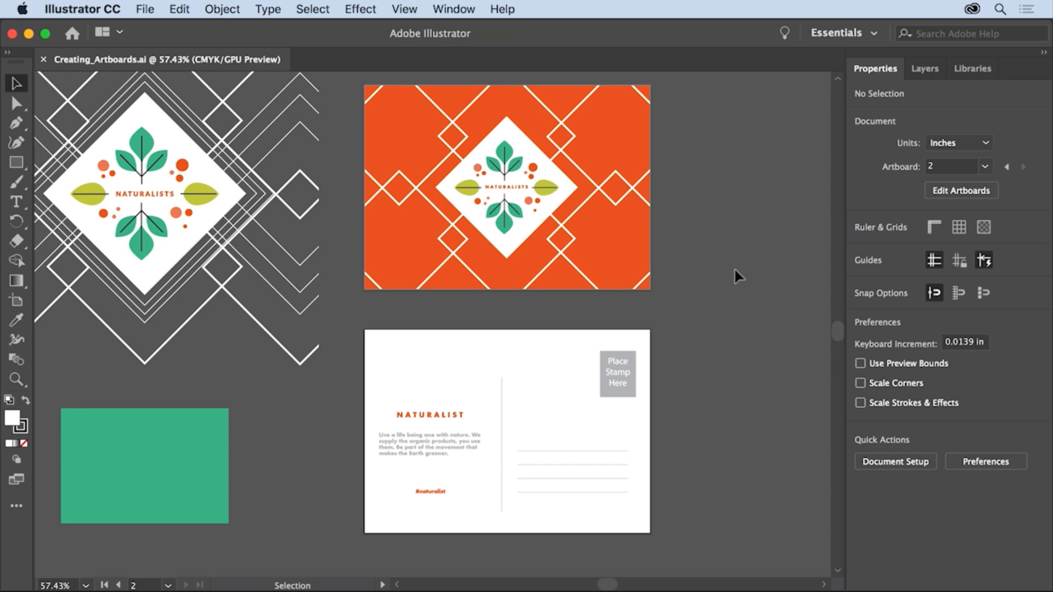
- In Creating_Artboards.ai, fit all artboards in the window and zoom out to 33.33% to show the artwork outside them
{"action": "left_click", "coordinate": [405, 9]}
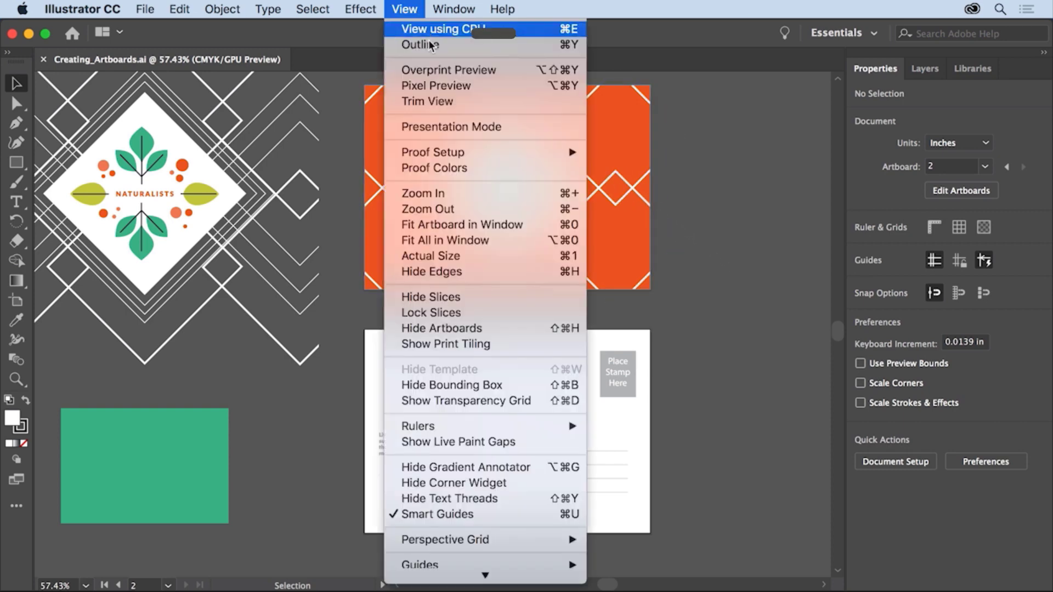
{"action": "left_click", "coordinate": [501, 240]}
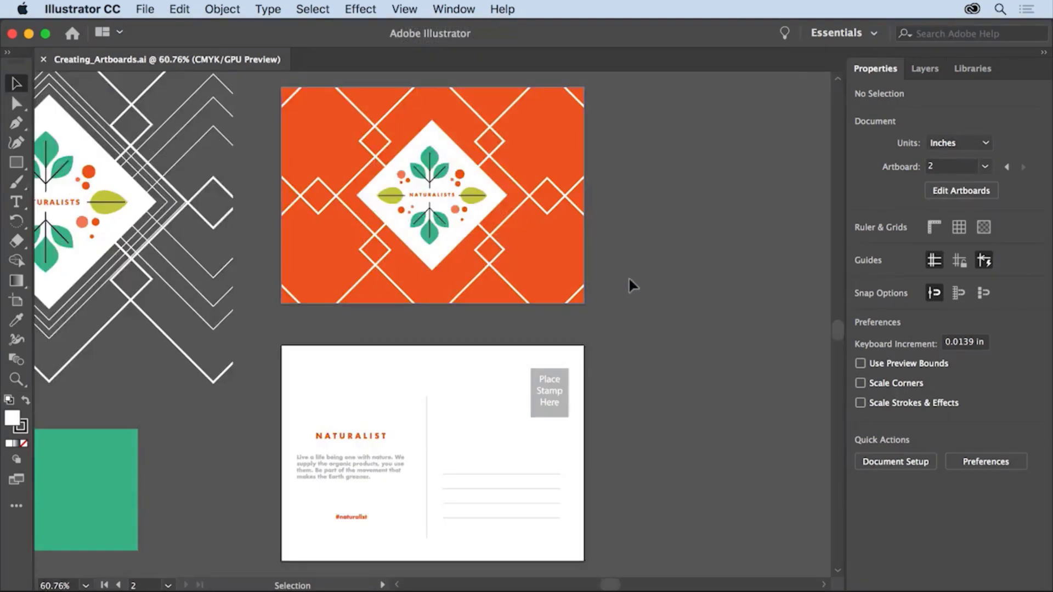
{"action": "left_click", "coordinate": [406, 9]}
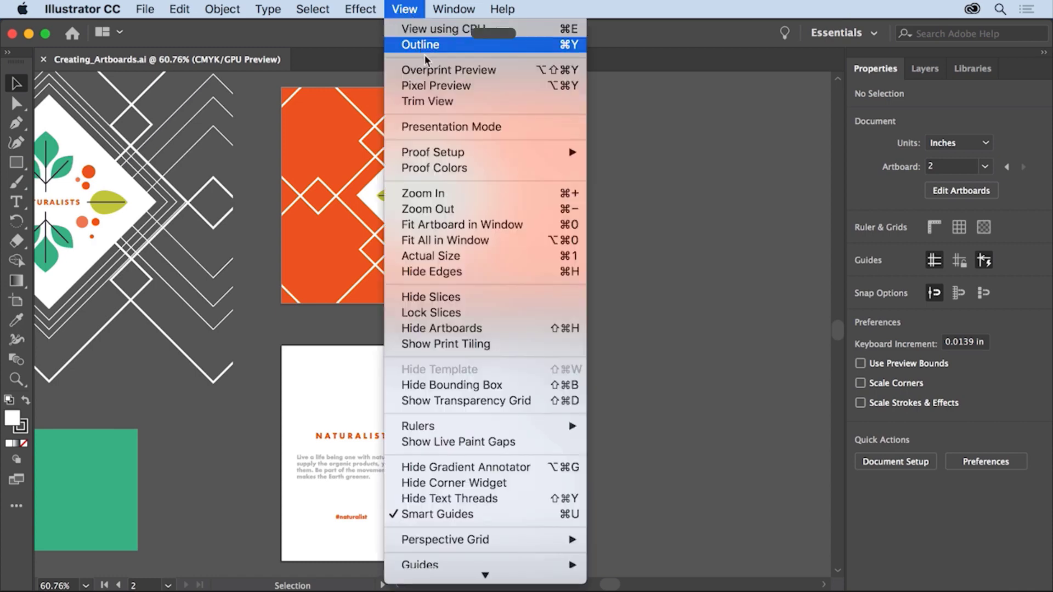
{"action": "left_click", "coordinate": [473, 211]}
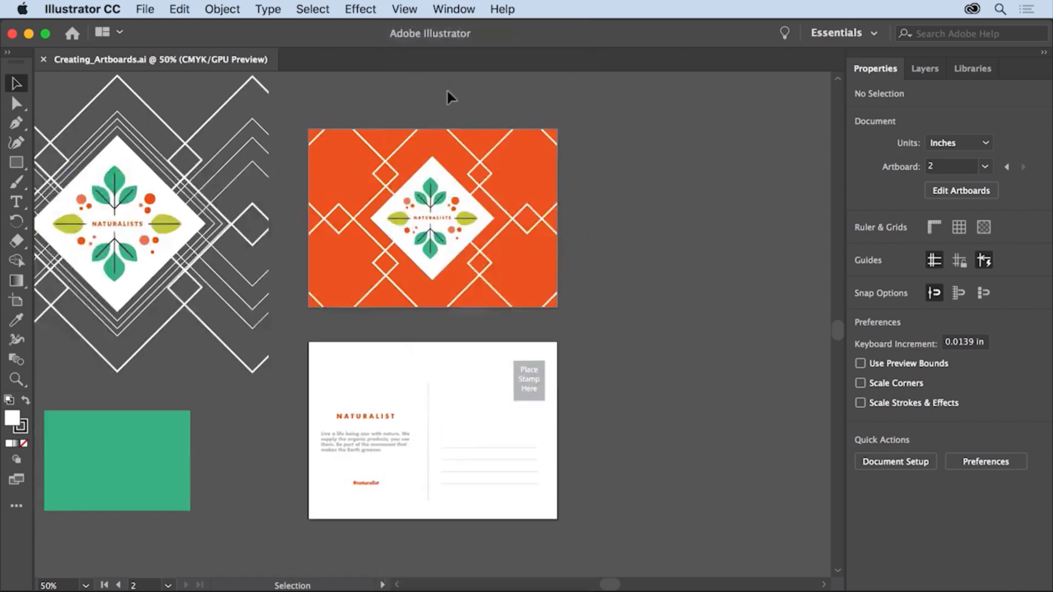
{"action": "left_click", "coordinate": [423, 10]}
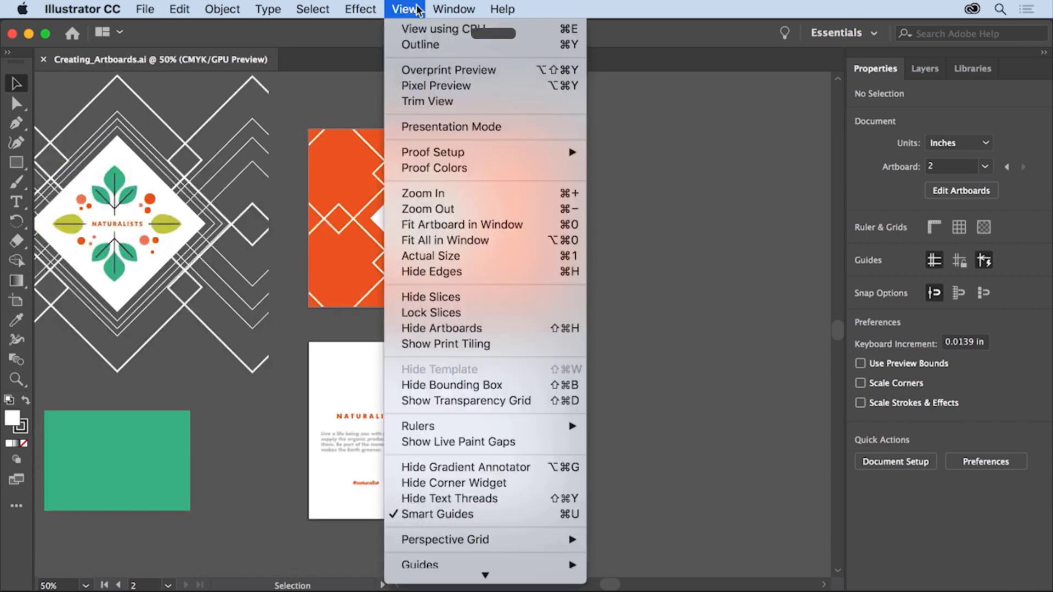
{"action": "left_click", "coordinate": [484, 209]}
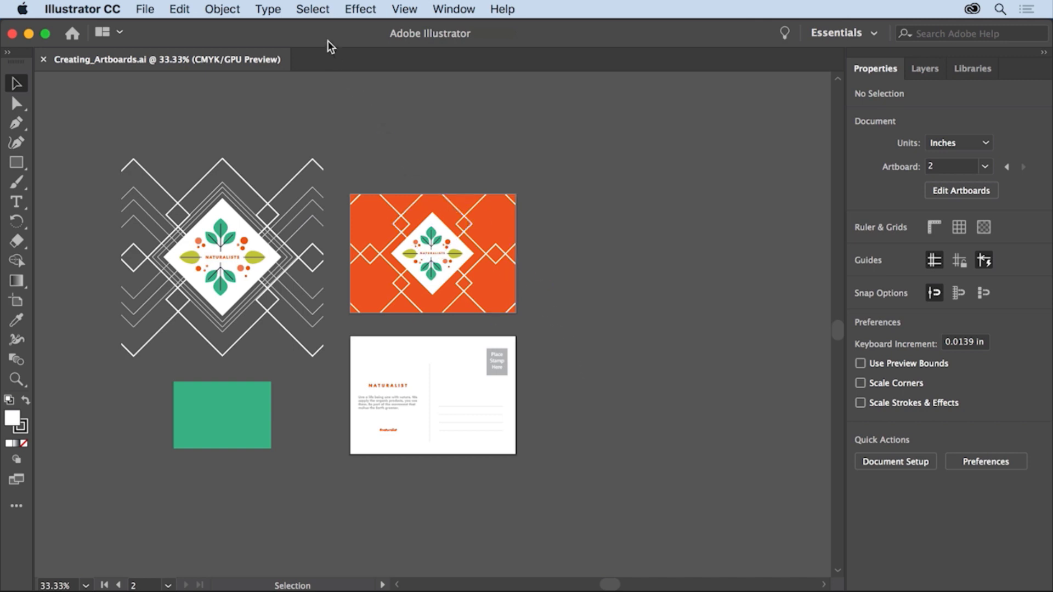
- With nothing selected, start editing artboards and draw a new one about 2.36 in wide and 2.92 in high to the right of Postcard Front
{"action": "left_click", "coordinate": [313, 10]}
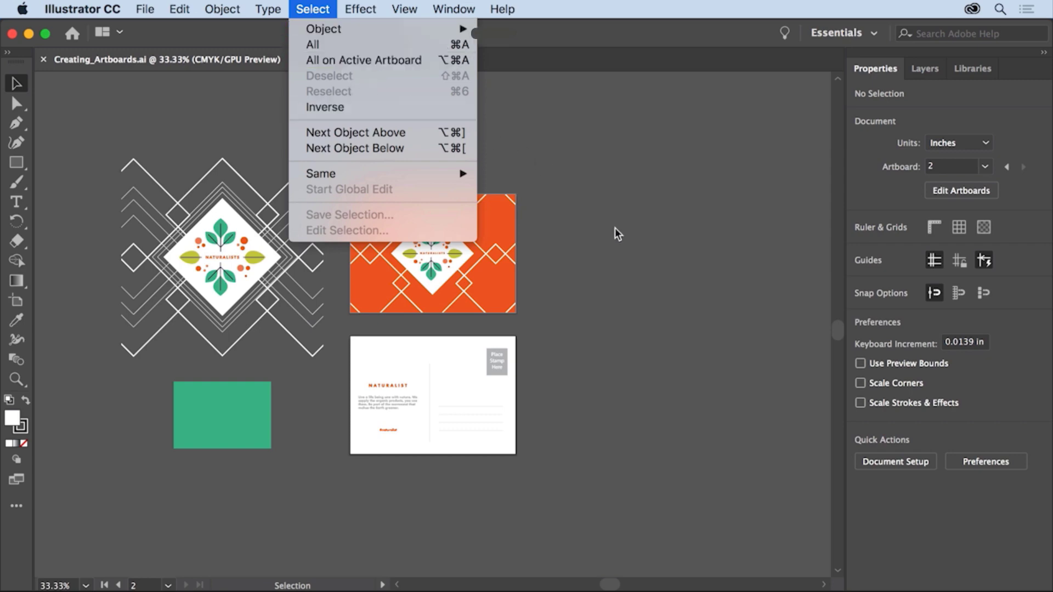
{"action": "left_click", "coordinate": [630, 251]}
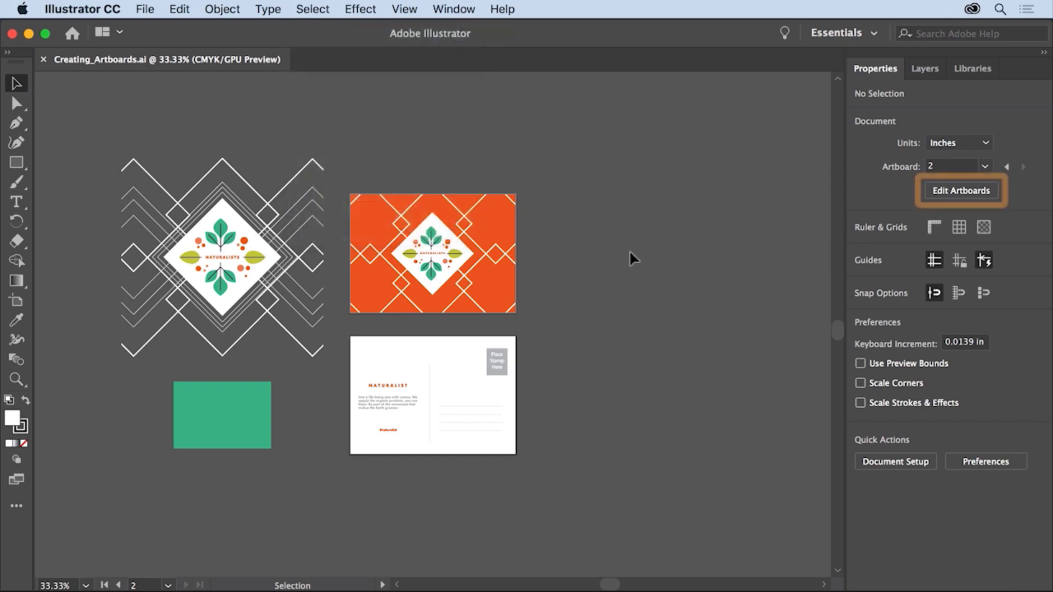
{"action": "left_click", "coordinate": [956, 191]}
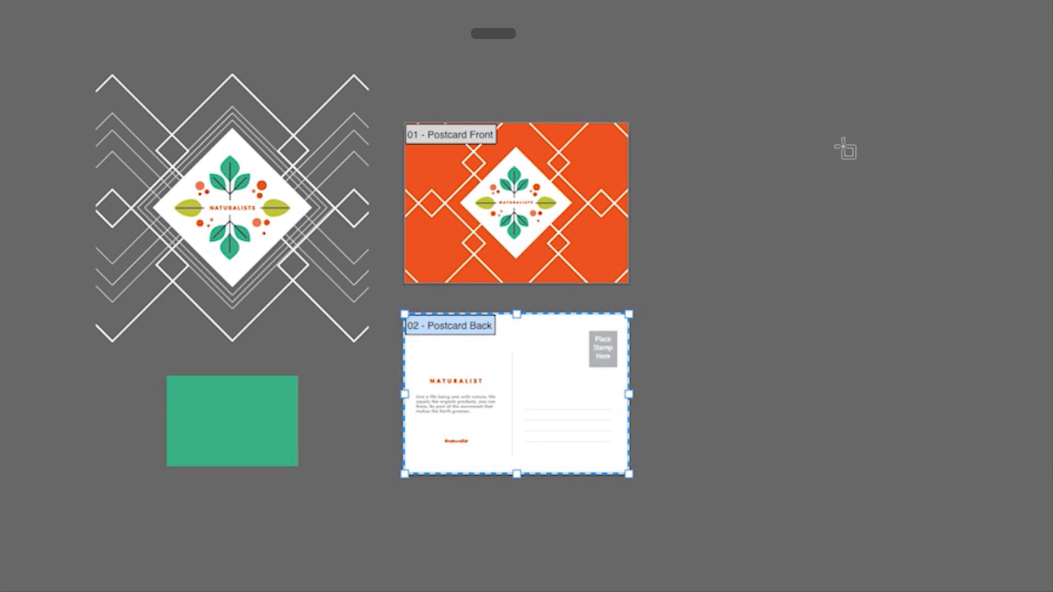
{"action": "left_click_drag", "start_coordinate": [844, 147], "coordinate": [919, 240]}
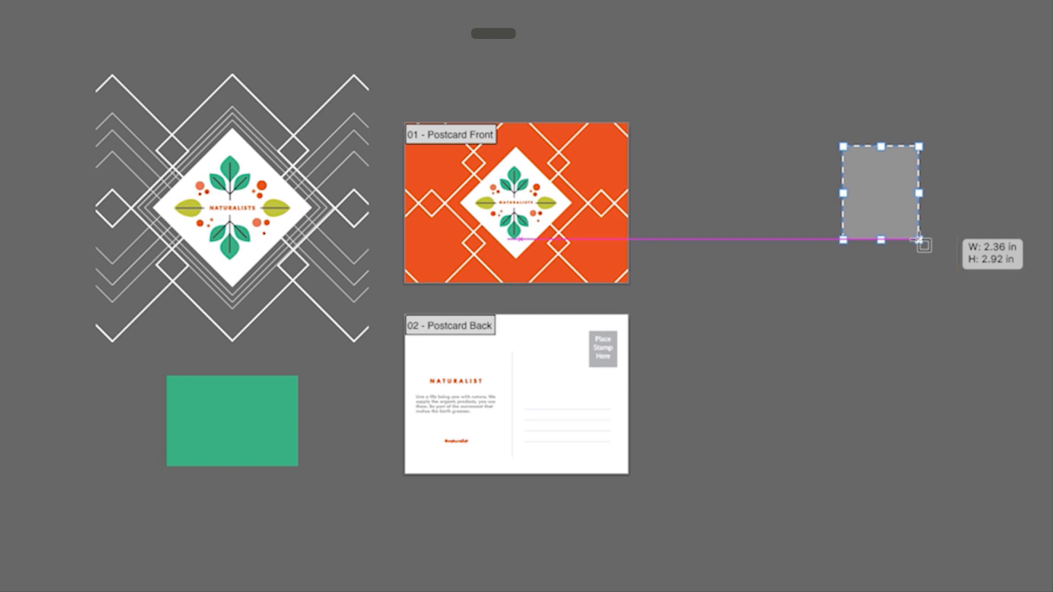
{"action": "left_click_drag", "start_coordinate": [919, 240], "coordinate": [919, 240]}
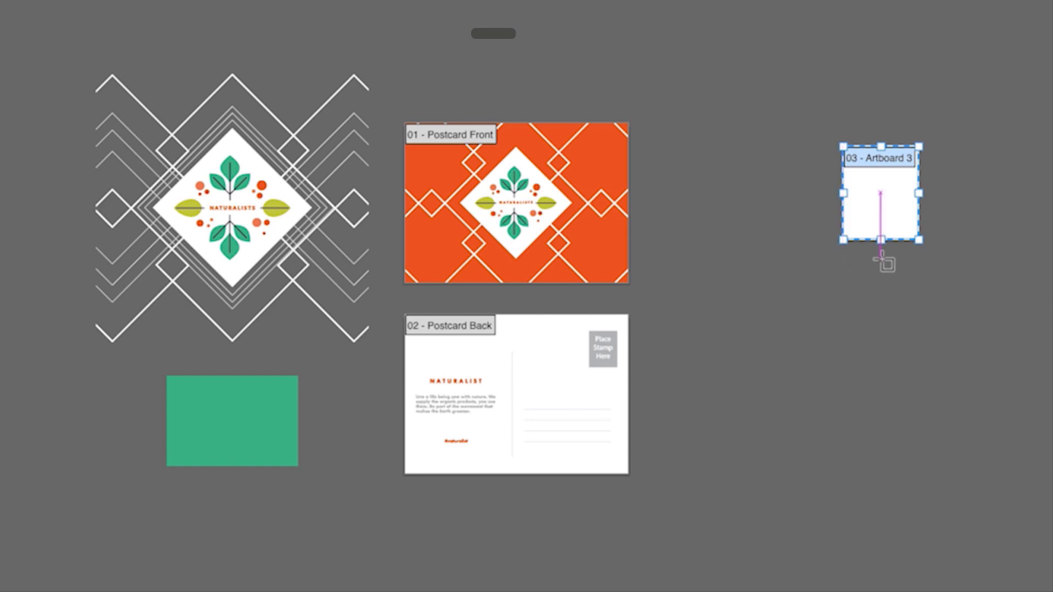
- Extend the new artboard downward to about 3.64 in high and move it right to X about 15.91 in
{"action": "left_click_drag", "start_coordinate": [882, 240], "coordinate": [881, 264]}
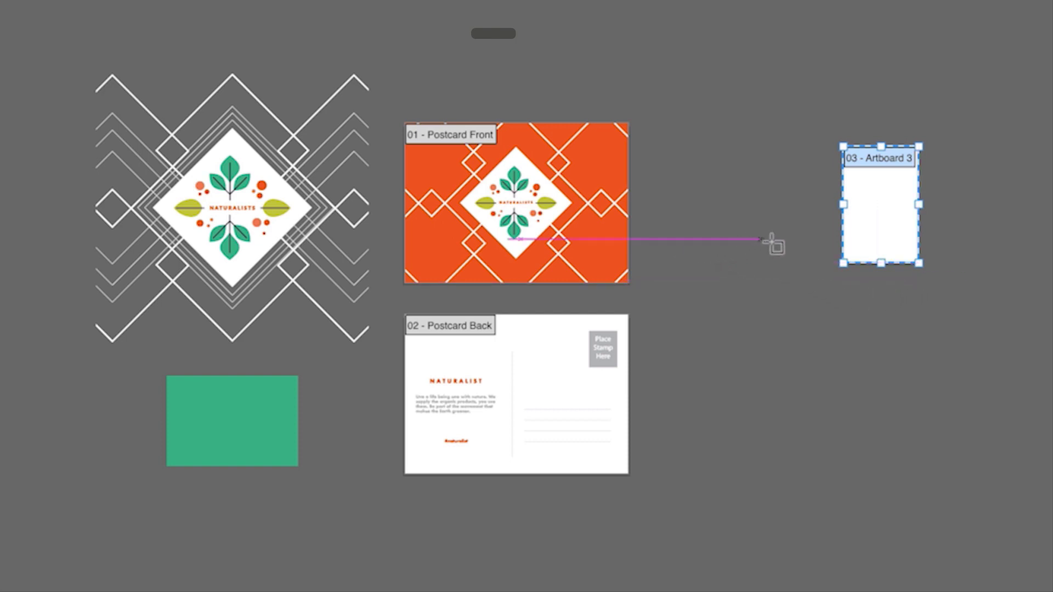
{"action": "left_click_drag", "start_coordinate": [871, 227], "coordinate": [904, 229]}
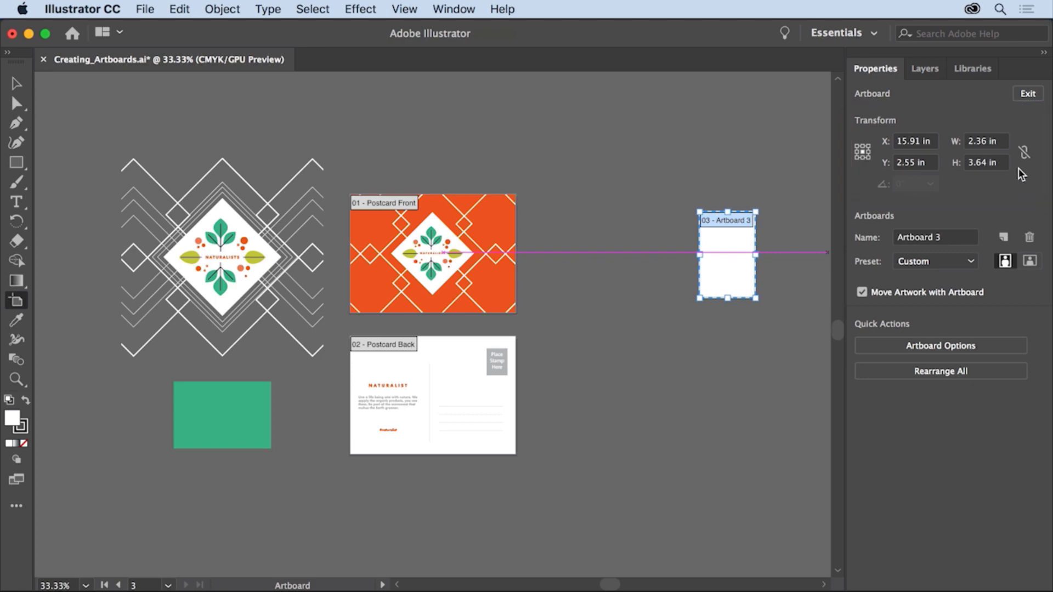
- Apply the Letter preset to the new artboard and name it Flyer
{"action": "left_click", "coordinate": [971, 264]}
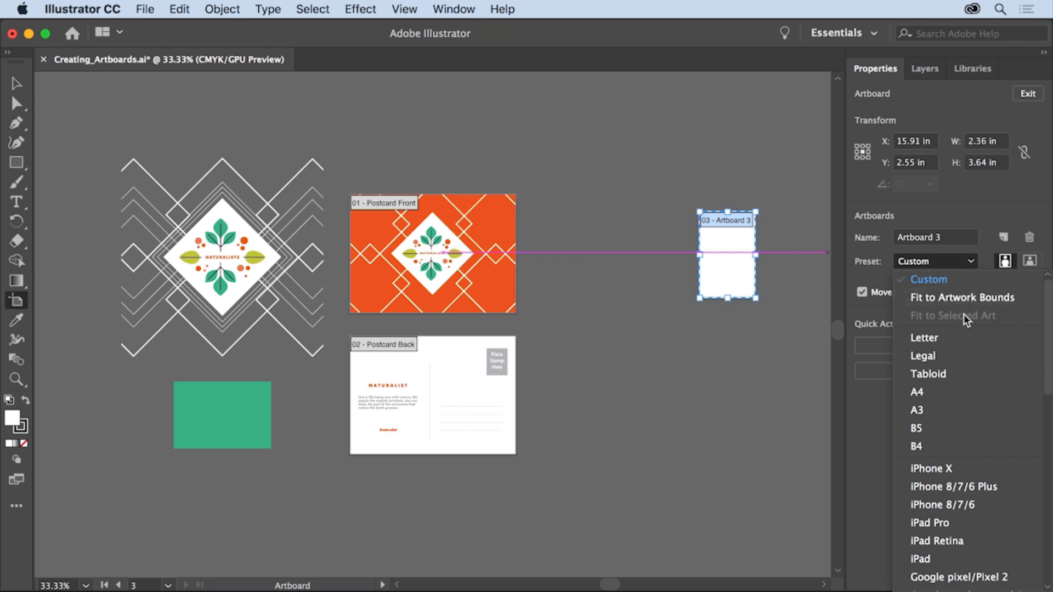
{"action": "left_click", "coordinate": [959, 345]}
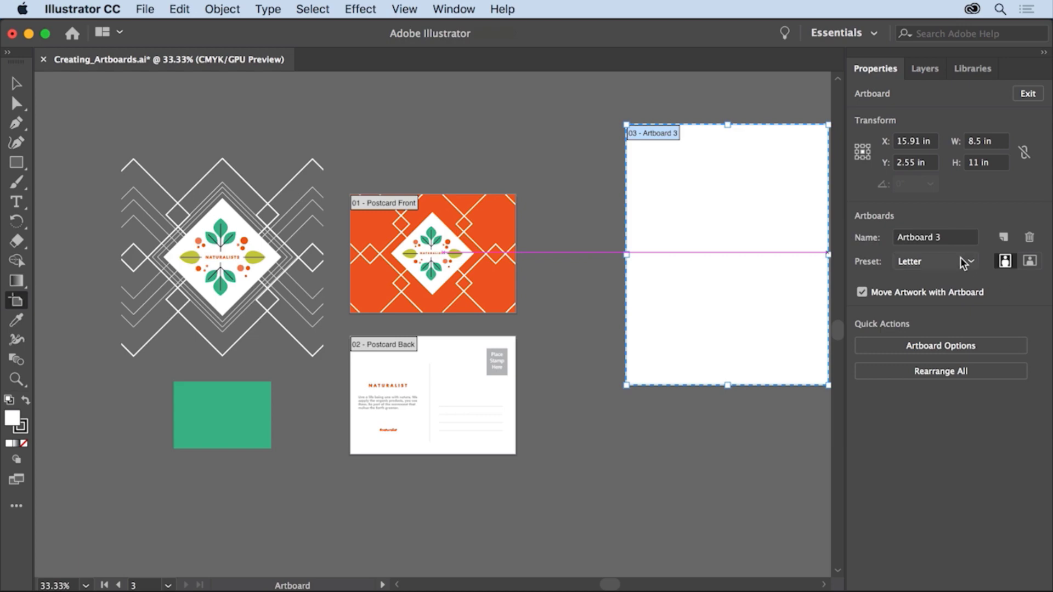
{"action": "left_click_drag", "start_coordinate": [954, 240], "coordinate": [891, 241]}
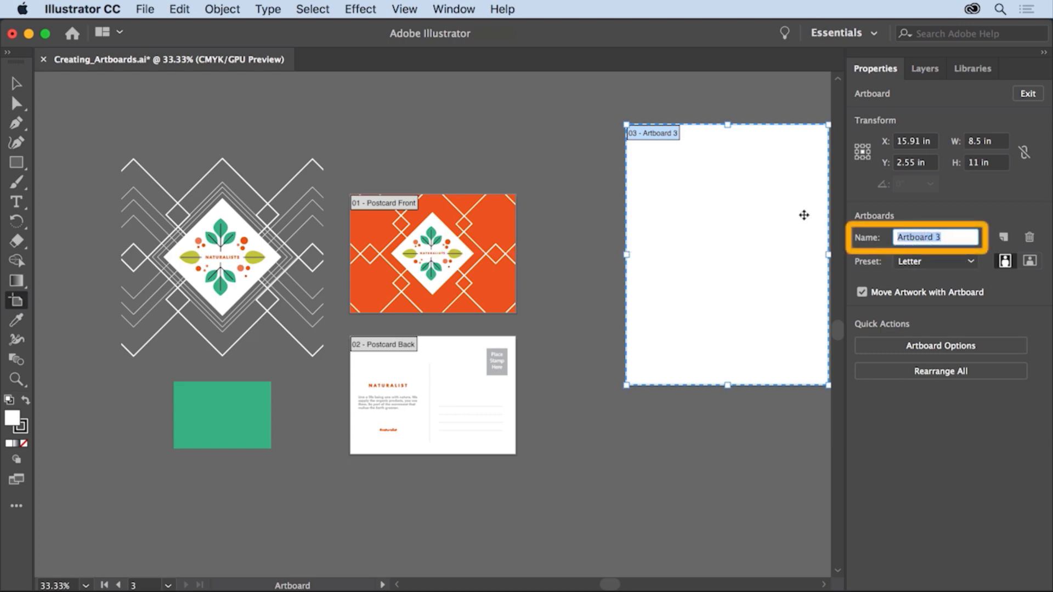
{"action": "type", "text": "Flyer"}
{"action": "key", "text": "Return"}
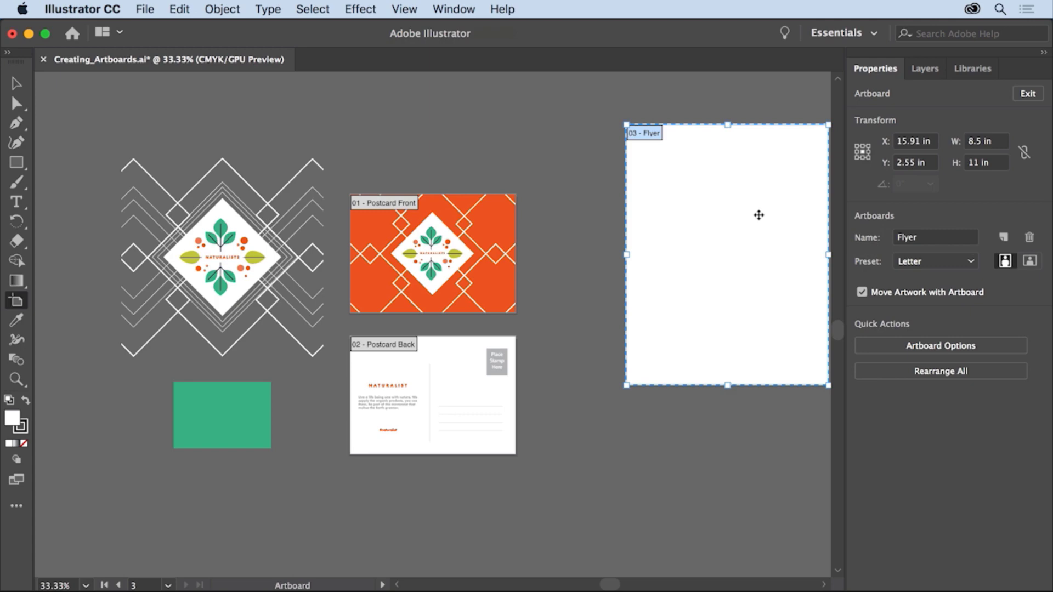
- Move the Flyer artboard beside the postcards to X 12.3 in, Y 5.5 in, and finish editing artboards
{"action": "left_click_drag", "start_coordinate": [759, 216], "coordinate": [675, 286]}
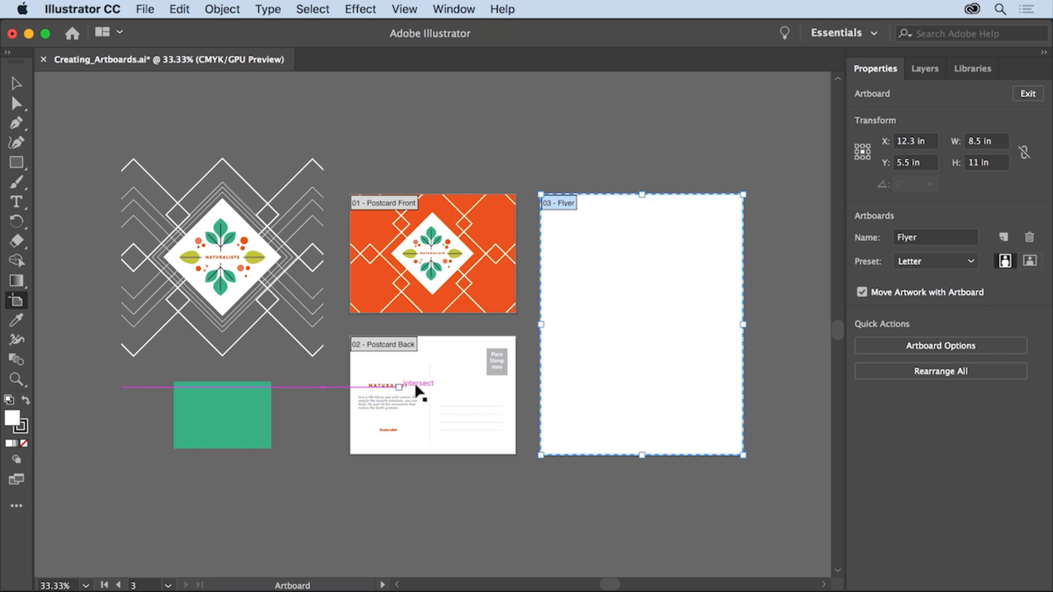
{"action": "left_click", "coordinate": [1030, 96]}
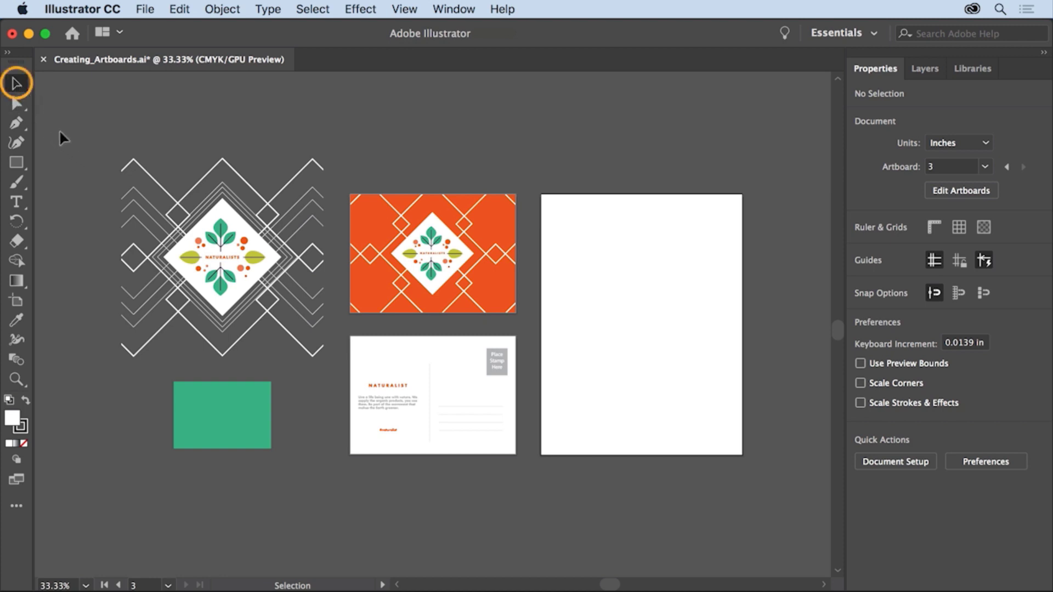
- Move the green rectangle to the Flyer artboard's upper-left corner and enlarge it to about 8.5 by 11.05 in to cover the artboard
{"action": "left_click_drag", "start_coordinate": [198, 406], "coordinate": [565, 215]}
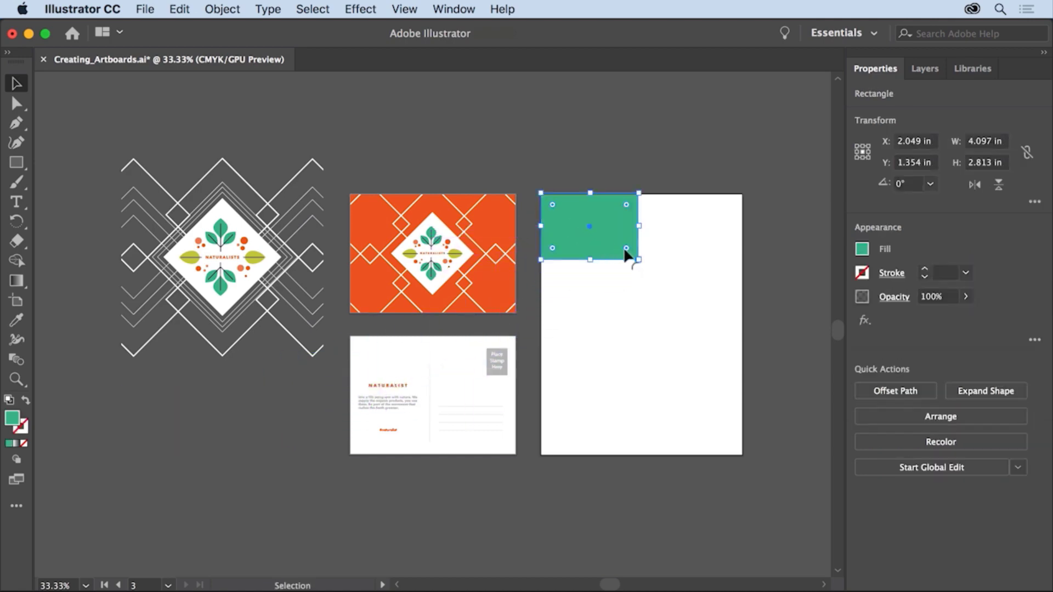
{"action": "left_click_drag", "start_coordinate": [639, 261], "coordinate": [740, 454]}
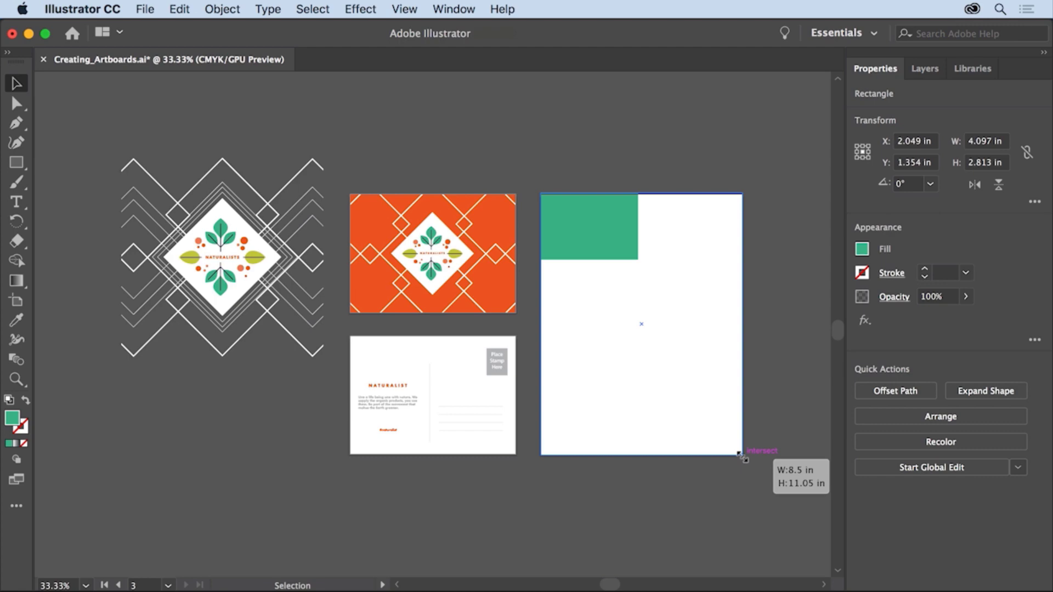
{"action": "left_click_drag", "start_coordinate": [740, 455], "coordinate": [741, 455]}
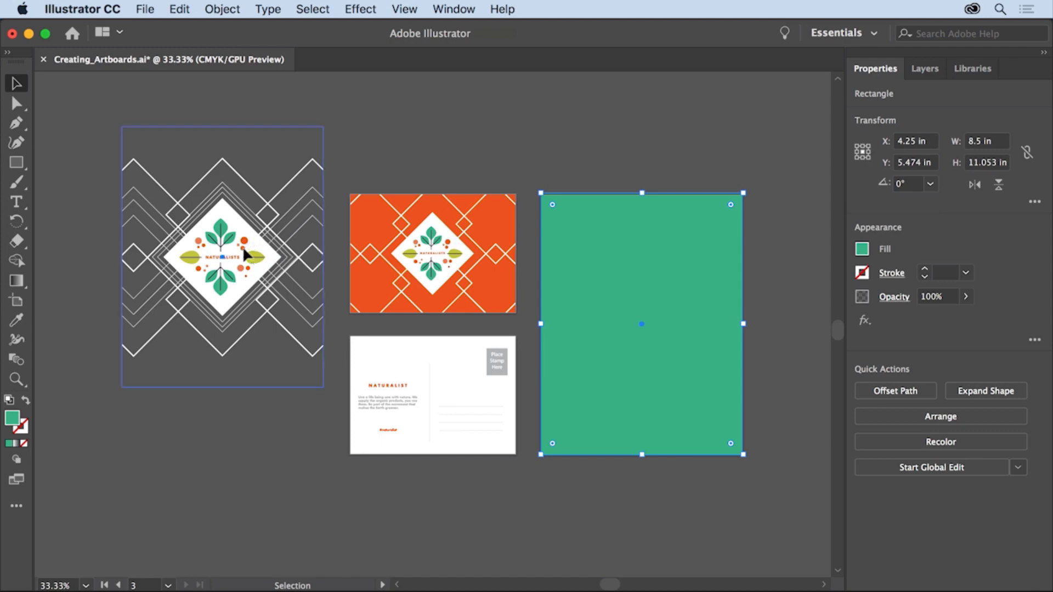
- Move the patterned logo clip group onto the Flyer artboard, centered over the green rectangle, and deselect it
{"action": "left_click_drag", "start_coordinate": [245, 246], "coordinate": [660, 313]}
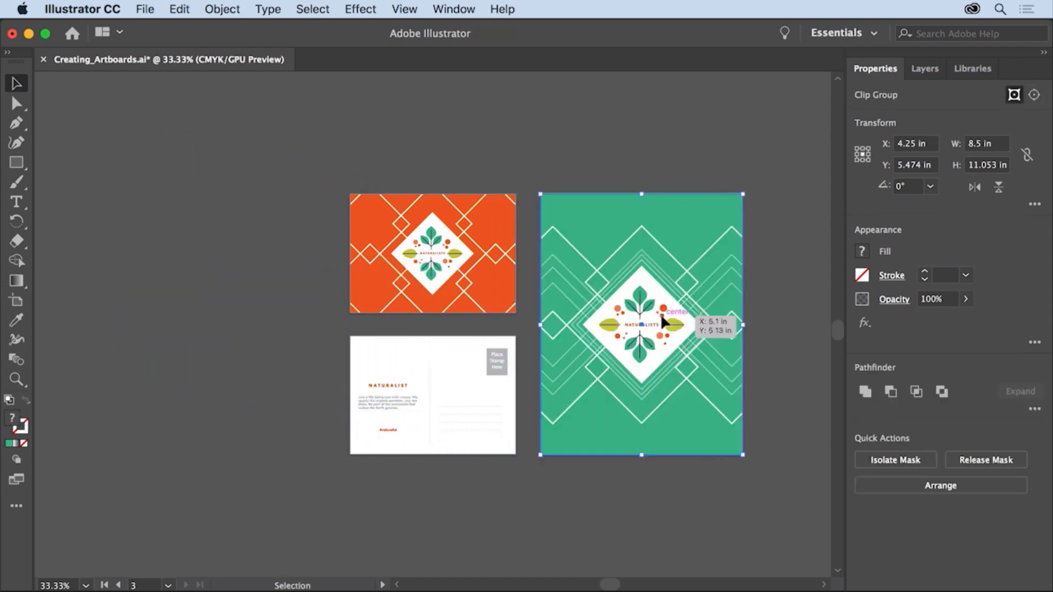
{"action": "left_click", "coordinate": [235, 254]}
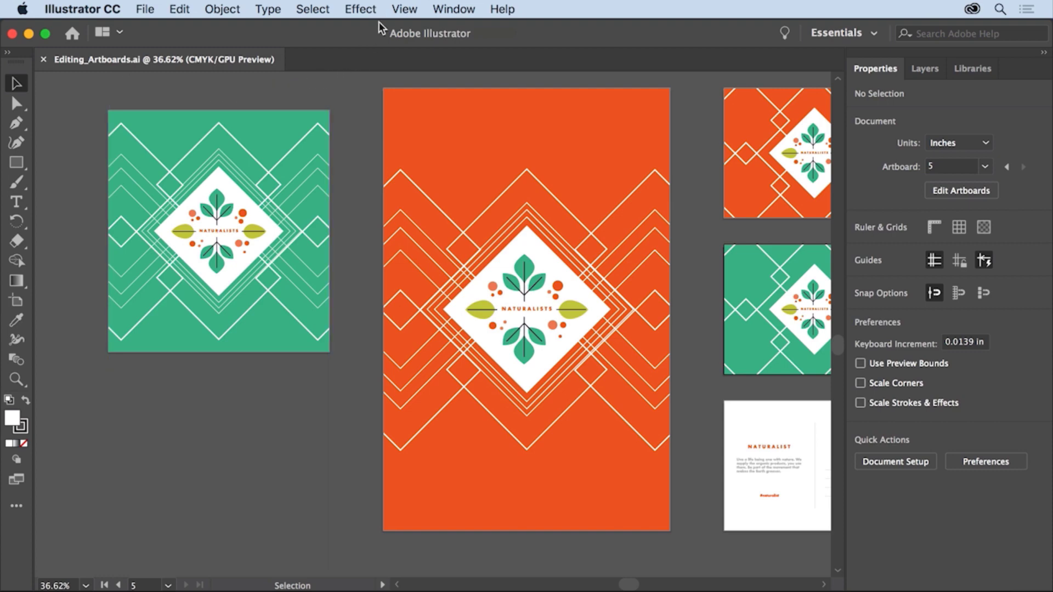
- In Editing_Artboards.ai, fit all artboards in the window and extend the Letterhead artboard downward to about 10.3 in high
{"action": "left_click", "coordinate": [404, 9]}
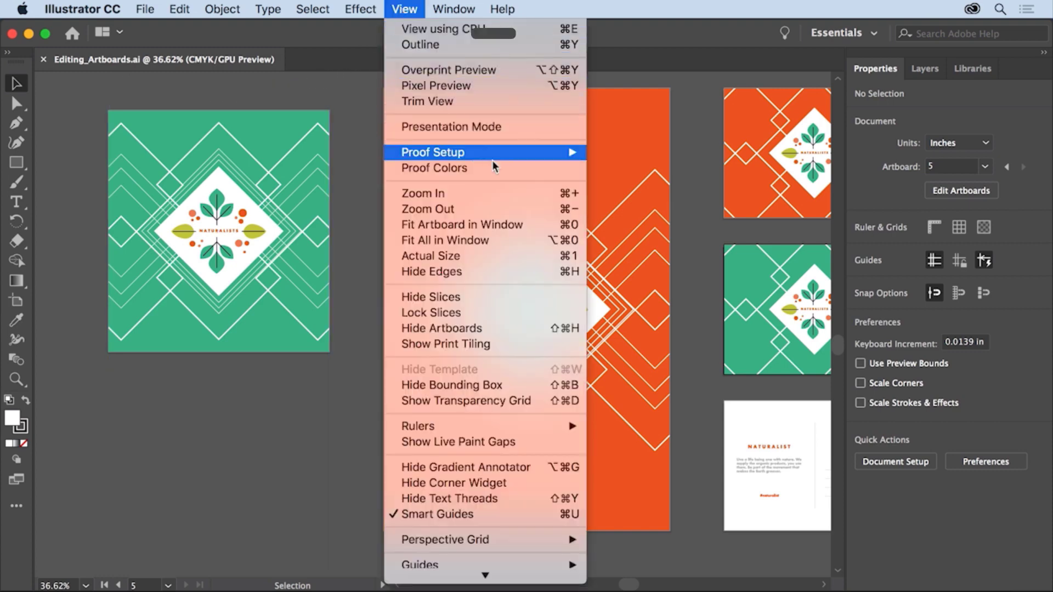
{"action": "left_click", "coordinate": [515, 237]}
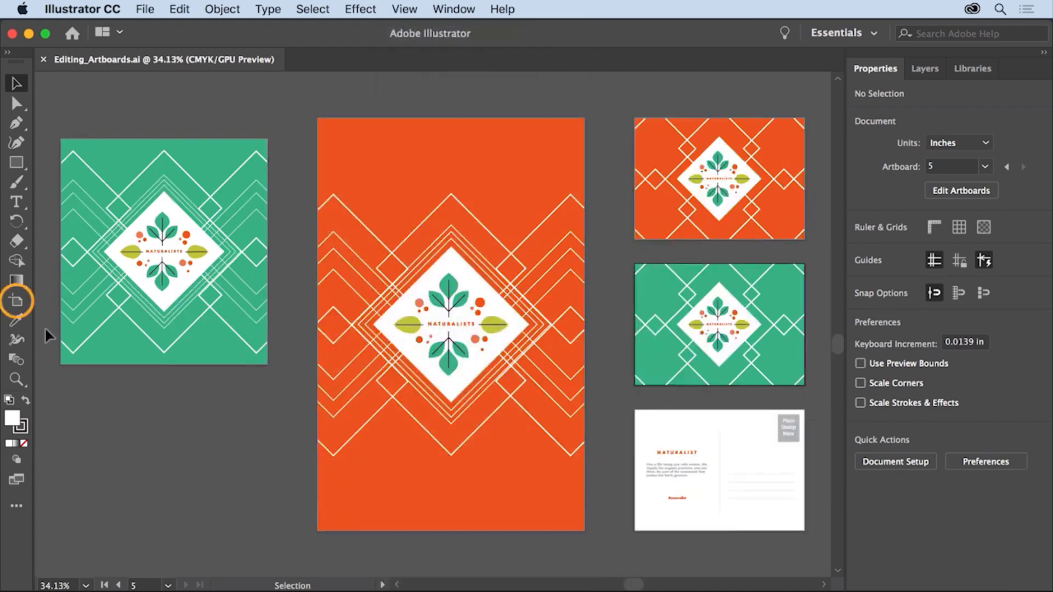
{"action": "left_click", "coordinate": [17, 301]}
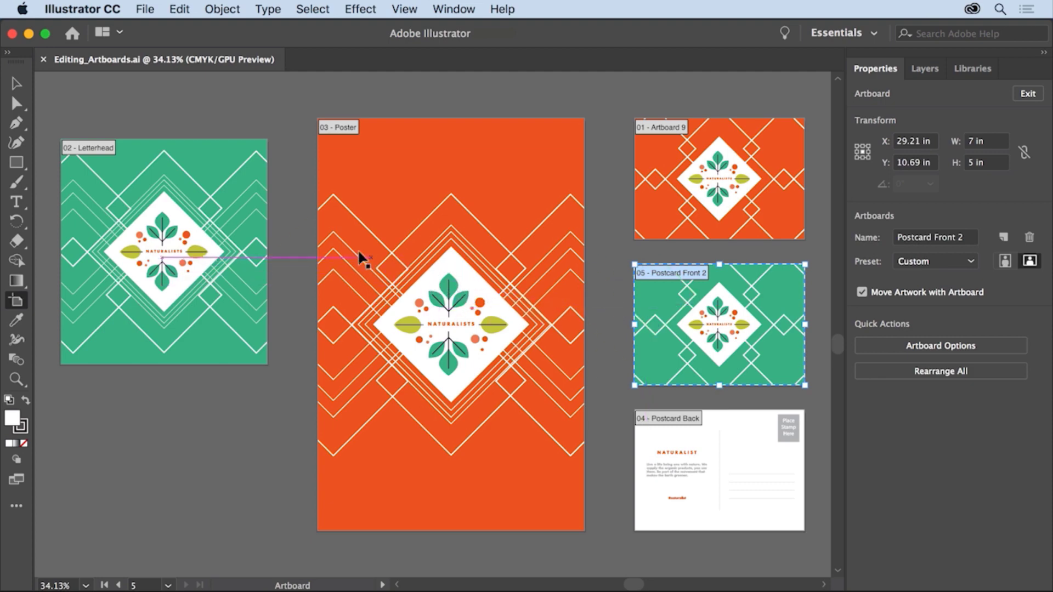
{"action": "left_click", "coordinate": [232, 214]}
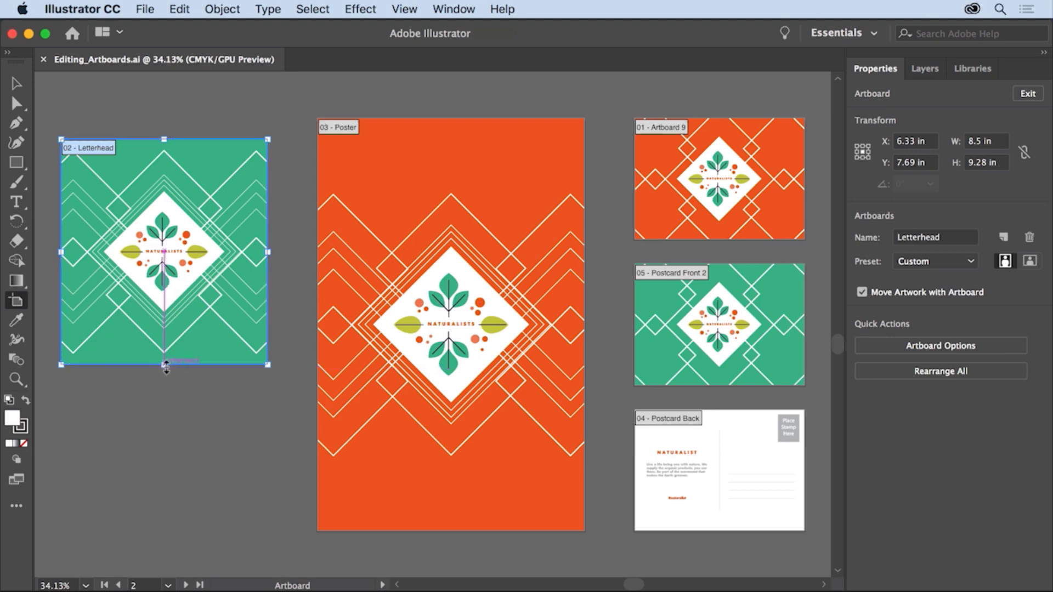
{"action": "left_click_drag", "start_coordinate": [165, 366], "coordinate": [168, 393]}
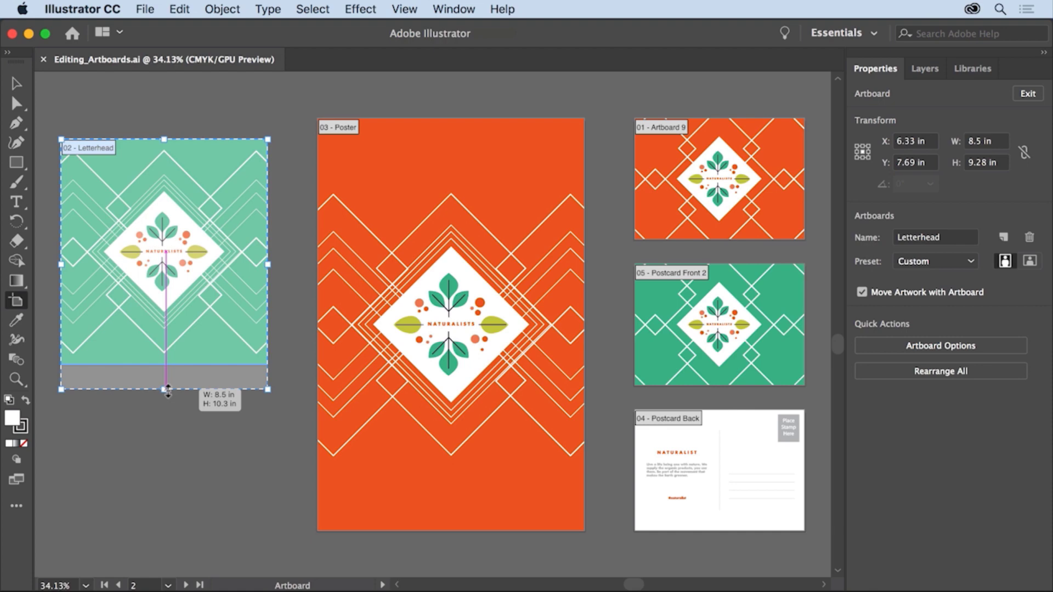
{"action": "left_click_drag", "start_coordinate": [168, 391], "coordinate": [168, 392]}
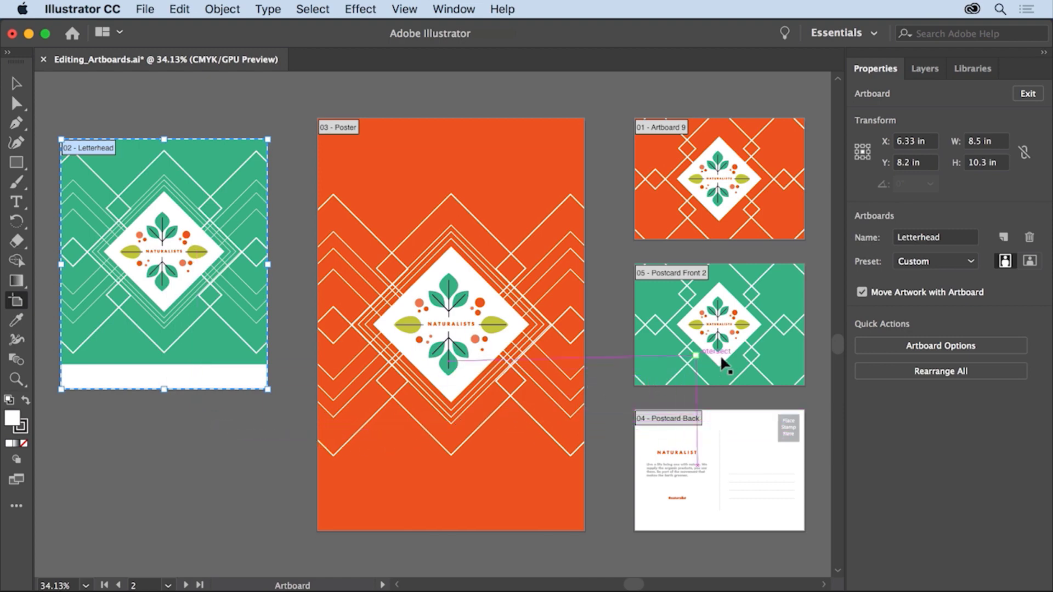
- Apply the Letter preset to the Letterhead artboard, move it to X 7.25 in, Y 7.69 in, and finish editing artboards
{"action": "left_click", "coordinate": [962, 265]}
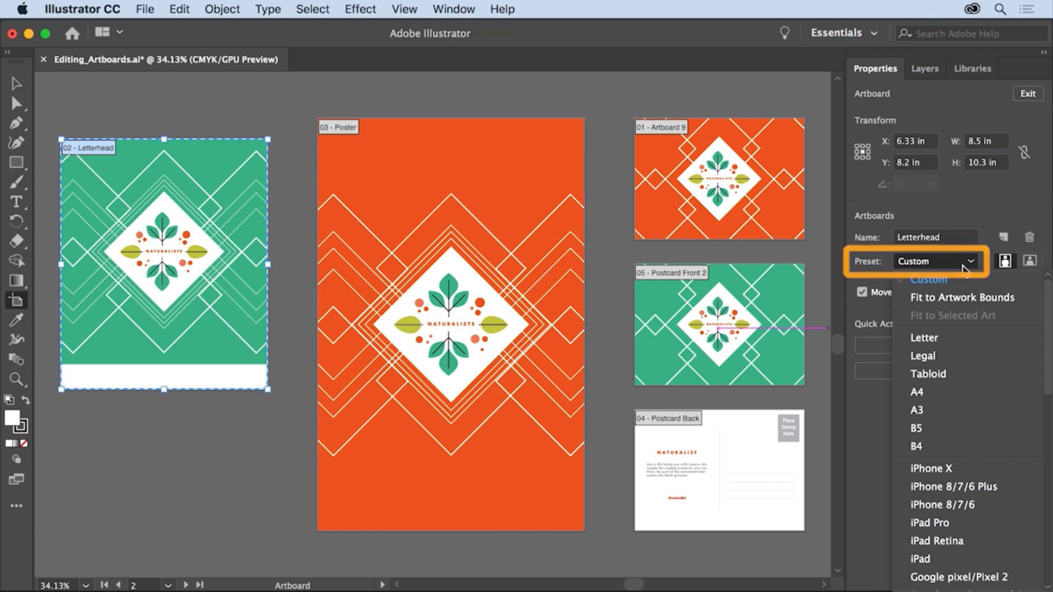
{"action": "left_click", "coordinate": [969, 338]}
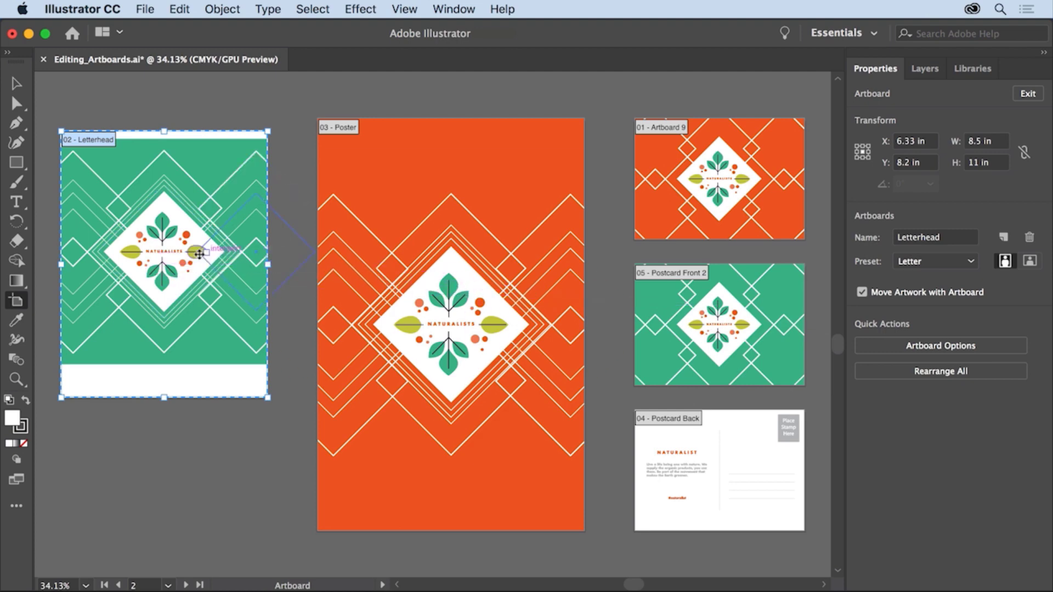
{"action": "left_click_drag", "start_coordinate": [200, 254], "coordinate": [219, 244]}
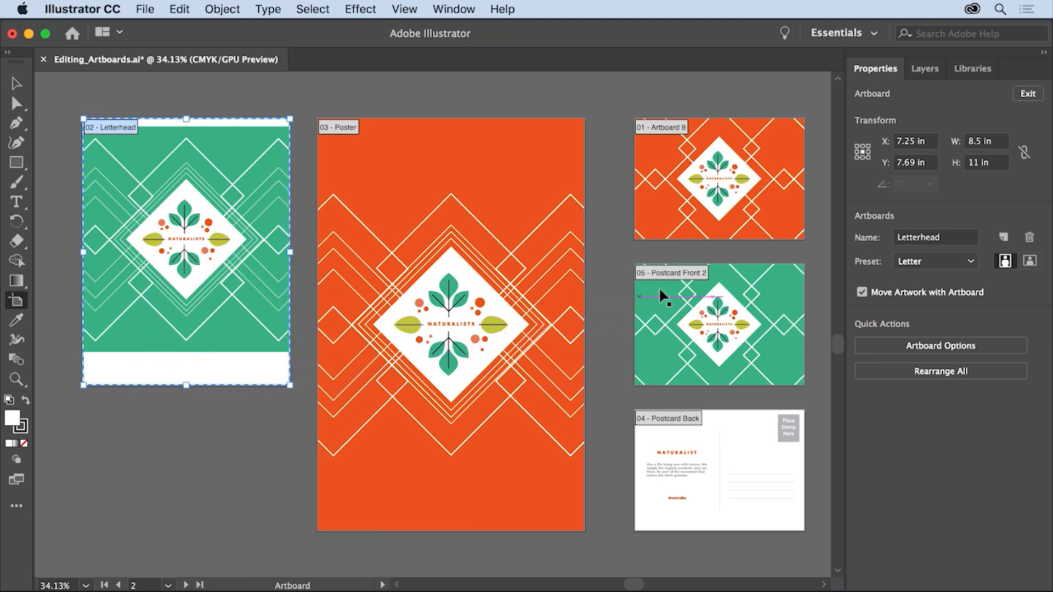
{"action": "left_click", "coordinate": [1032, 99]}
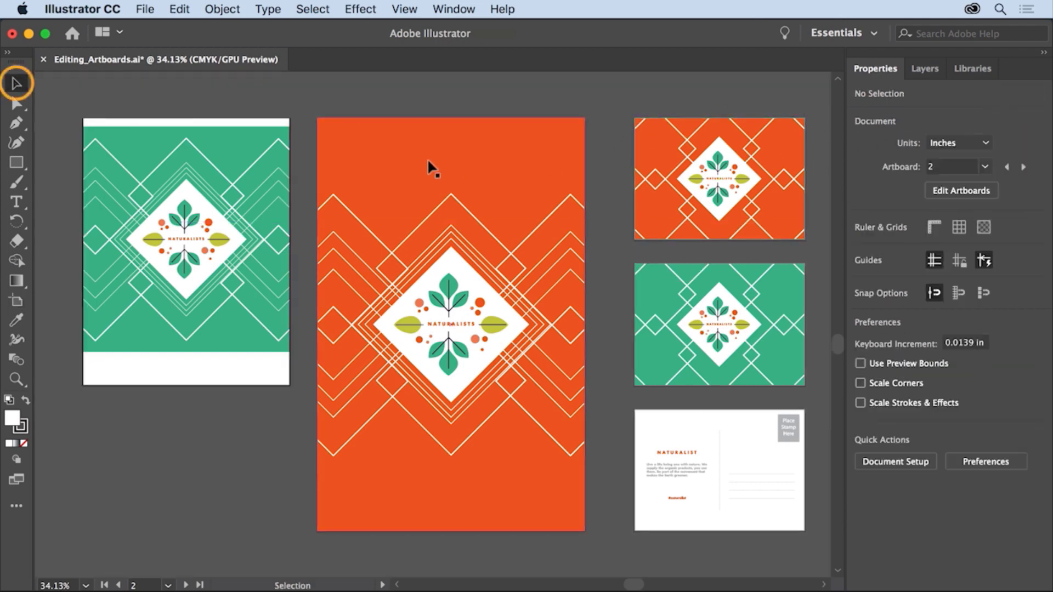
- Move all the Letterhead artwork down so it is centered on its artboard at X 4.25 in, Y 5.5 in, and deselect it
{"action": "left_click_drag", "start_coordinate": [43, 98], "coordinate": [261, 401]}
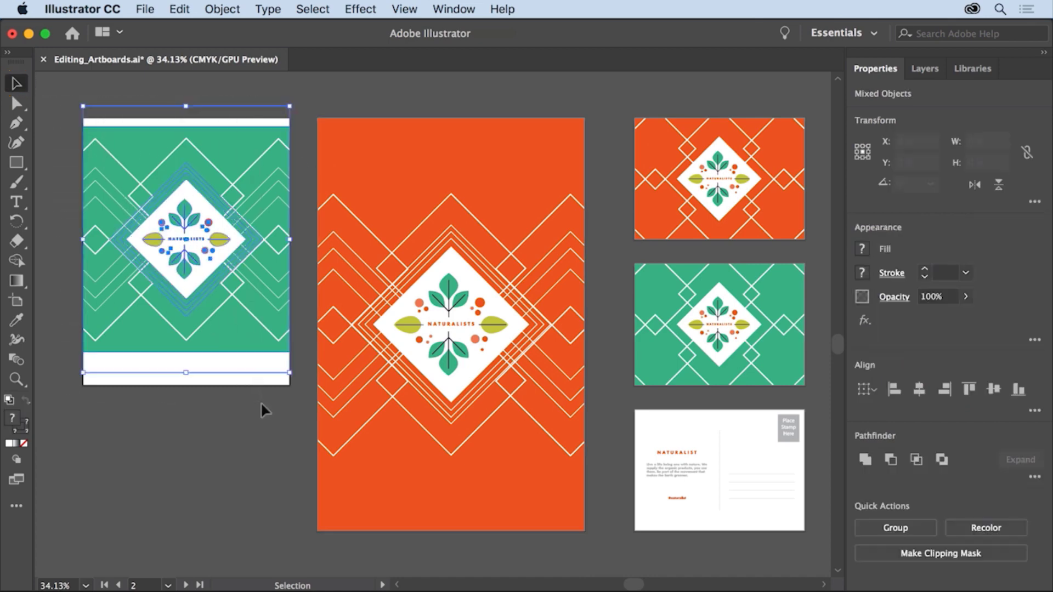
{"action": "left_click_drag", "start_coordinate": [248, 339], "coordinate": [248, 350]}
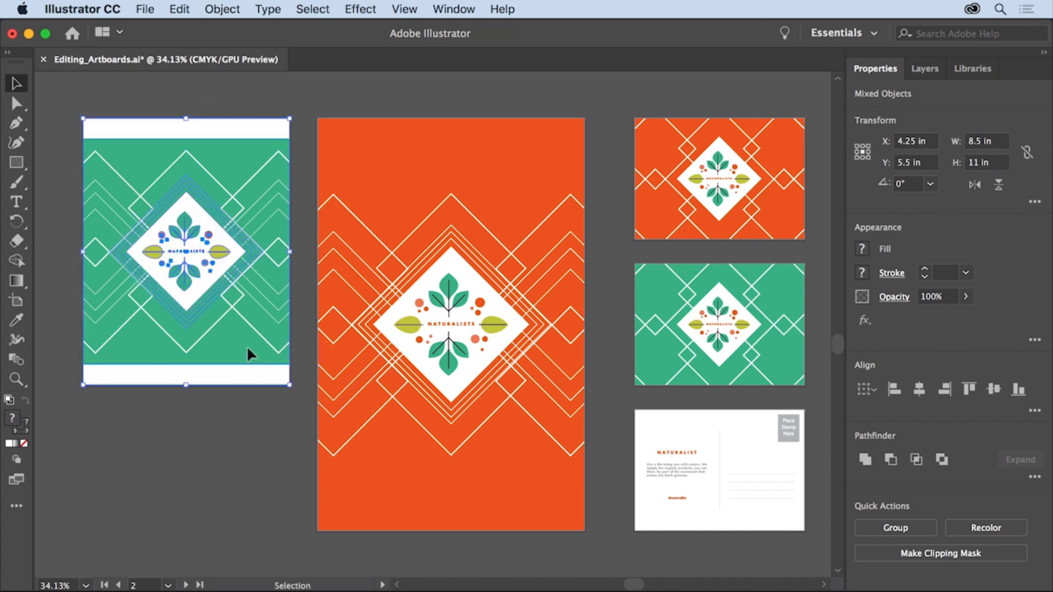
{"action": "left_click", "coordinate": [223, 447]}
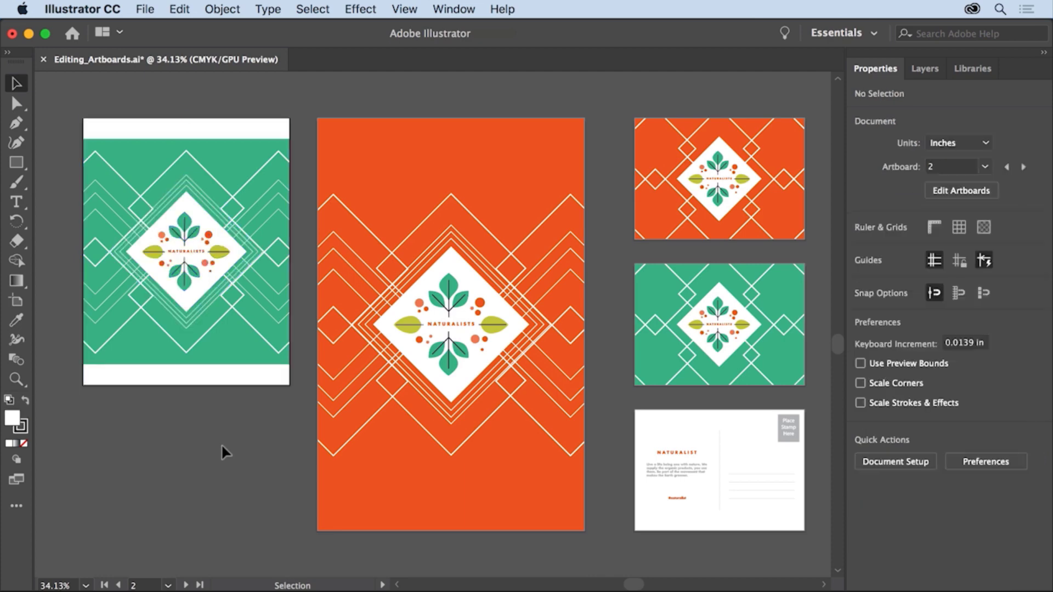
- Stretch the Letterhead's green background rectangle from its center to 11 in high so it fills the artboard
{"action": "left_click", "coordinate": [229, 367]}
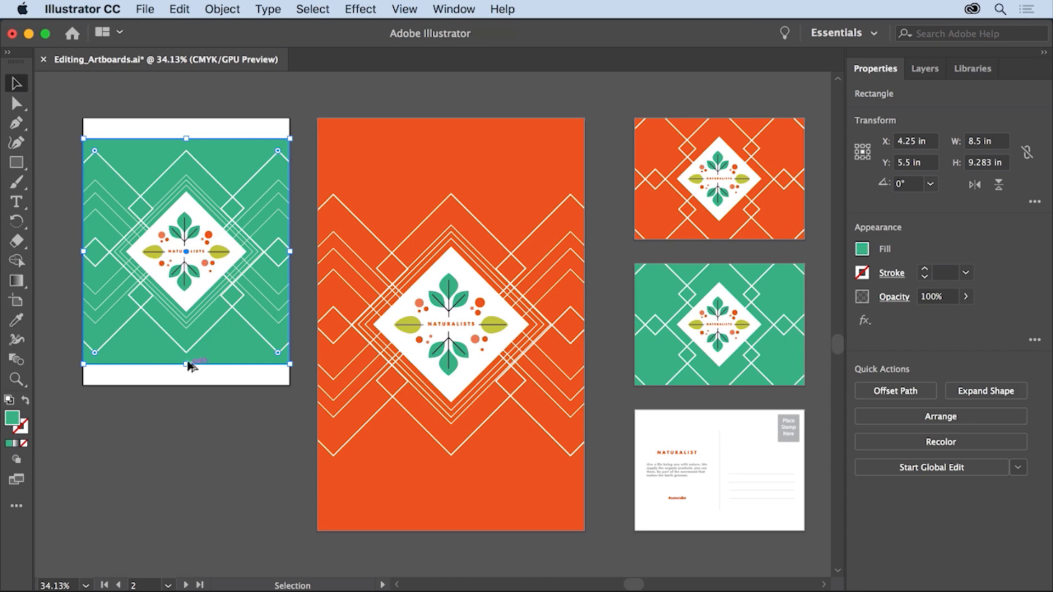
{"action": "left_click_drag", "start_coordinate": [187, 364], "coordinate": [187, 385]}
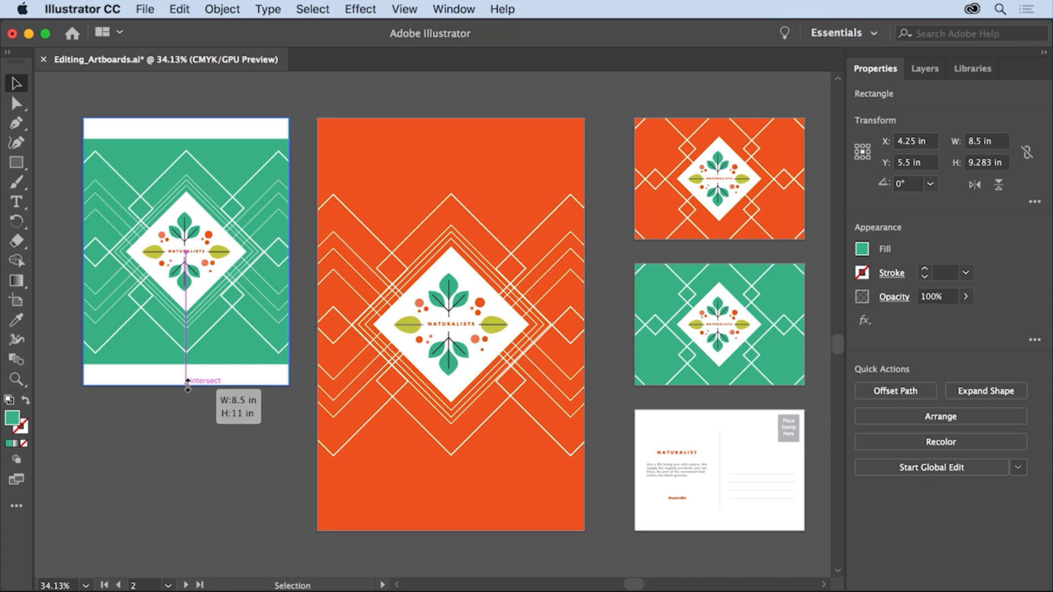
{"action": "left_click_drag", "start_coordinate": [188, 386], "coordinate": [188, 387]}
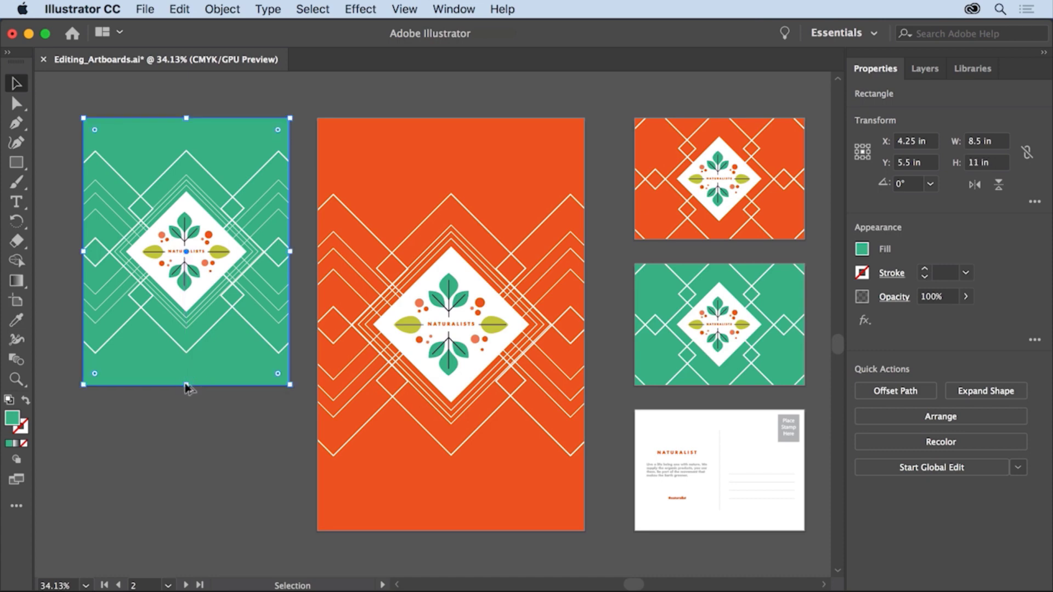
{"action": "left_click", "coordinate": [207, 433]}
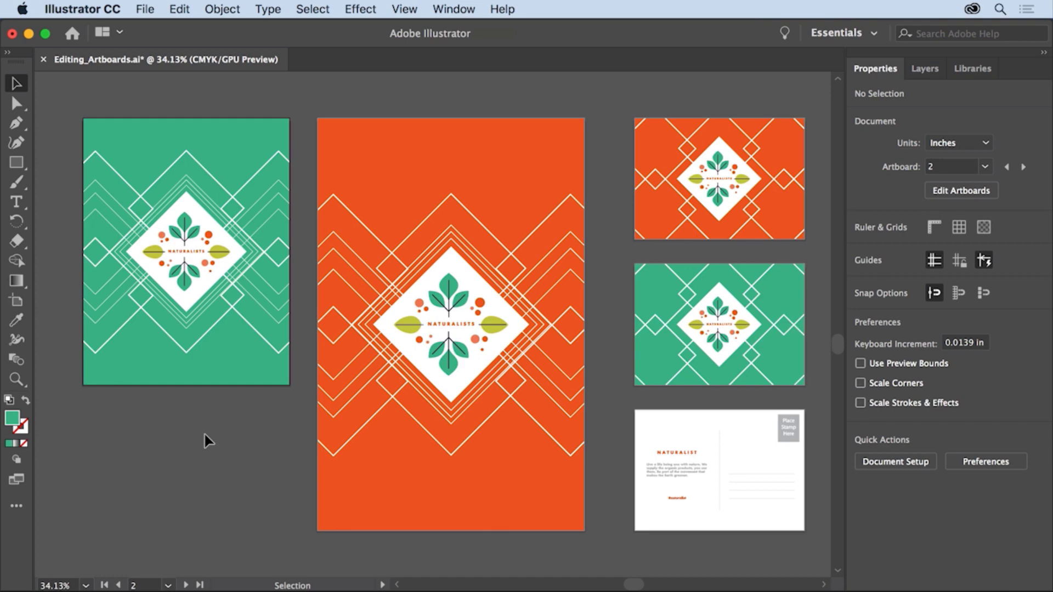
- Duplicate the Letterhead artboard with its artwork directly below the original, at Y about 19.48 in, and fit all artboards in the window
{"action": "left_click", "coordinate": [21, 302]}
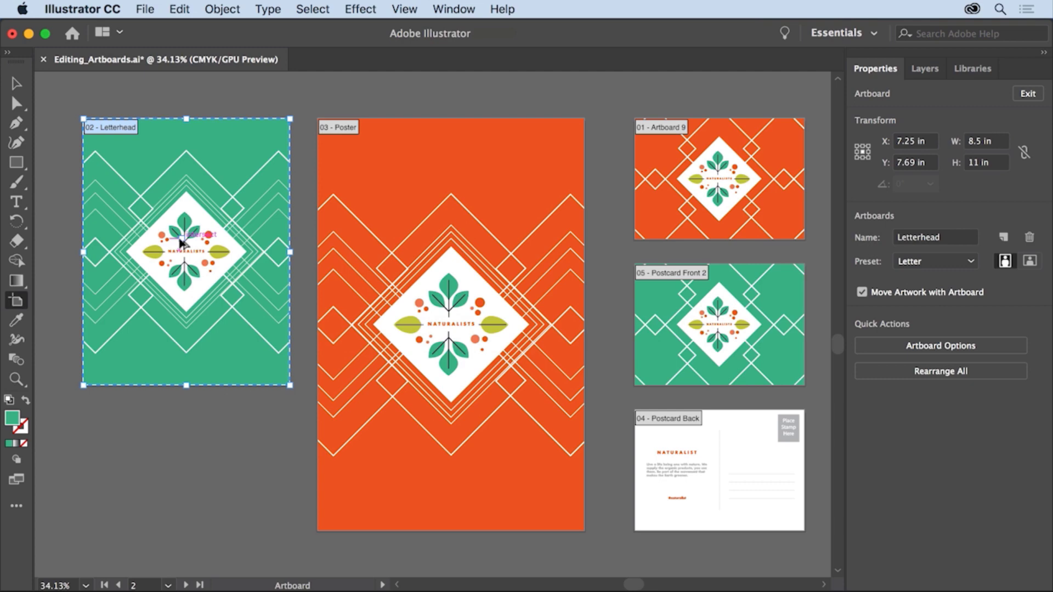
{"action": "left_click_drag", "start_coordinate": [181, 241], "coordinate": [182, 530]}
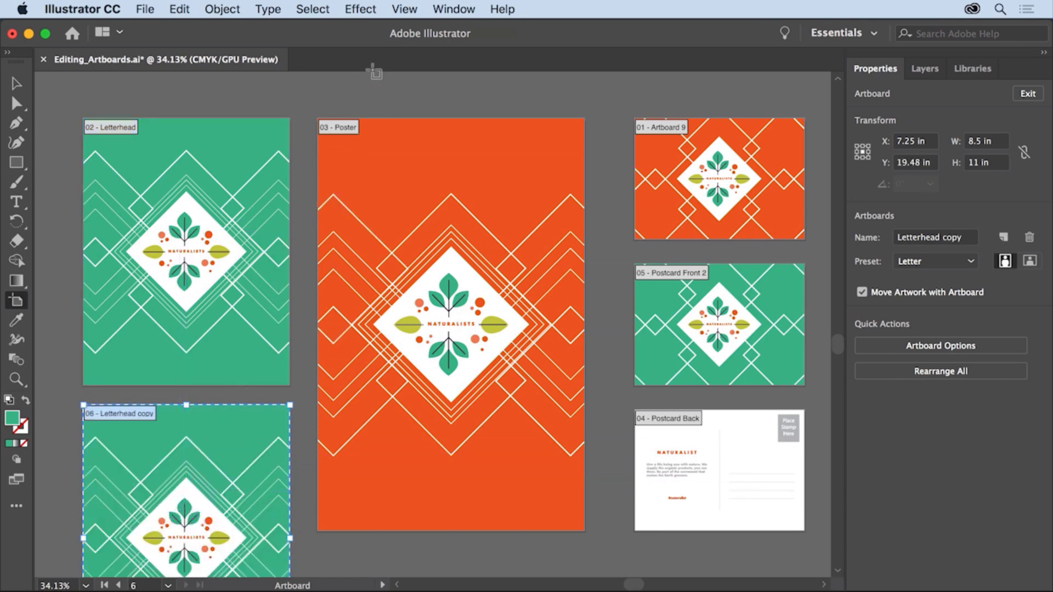
{"action": "left_click", "coordinate": [405, 10]}
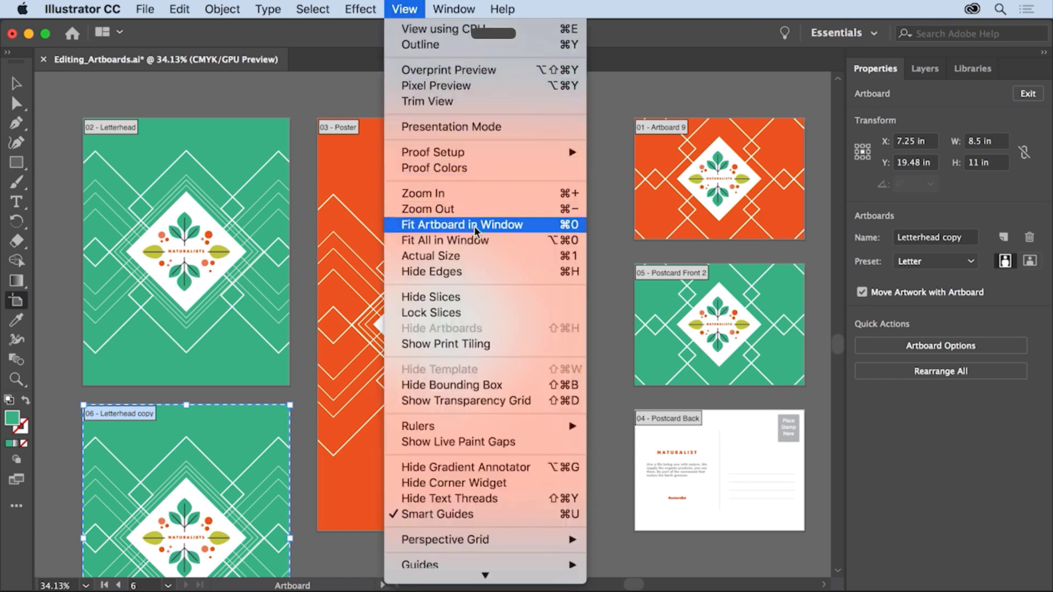
{"action": "left_click", "coordinate": [477, 240]}
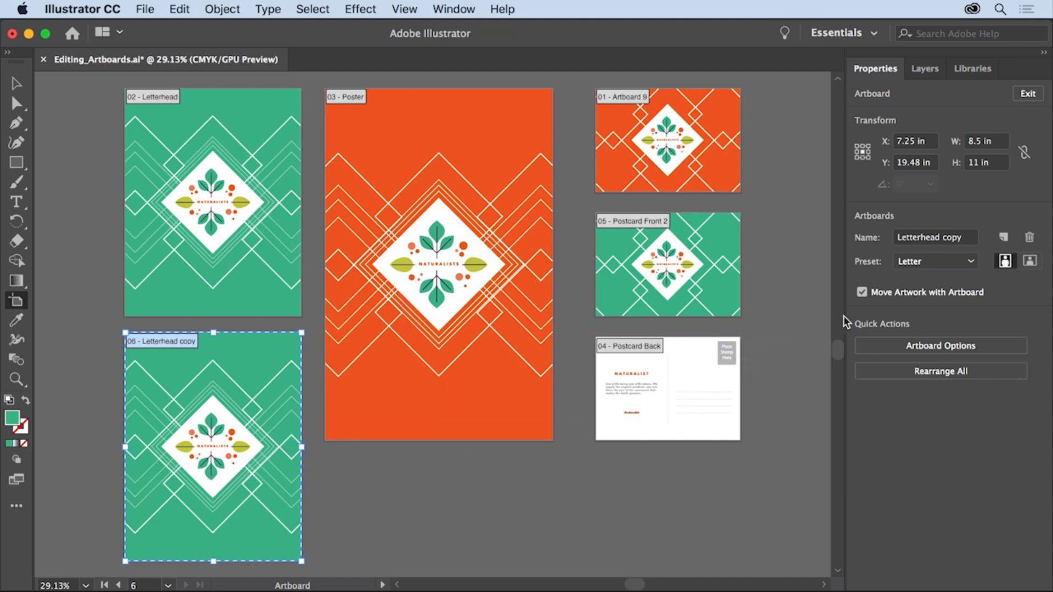
- Rename the copied artboard Letterhead 2 and finish editing artboards
{"action": "left_click_drag", "start_coordinate": [973, 238], "coordinate": [945, 243]}
{"action": "type", "text": "2"}
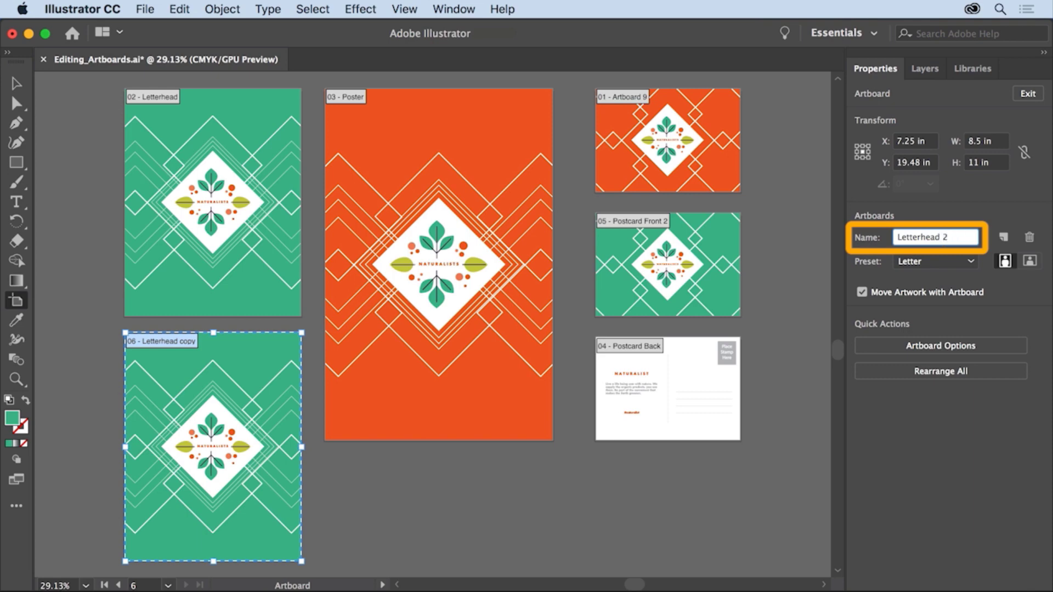
{"action": "key", "text": "Return"}
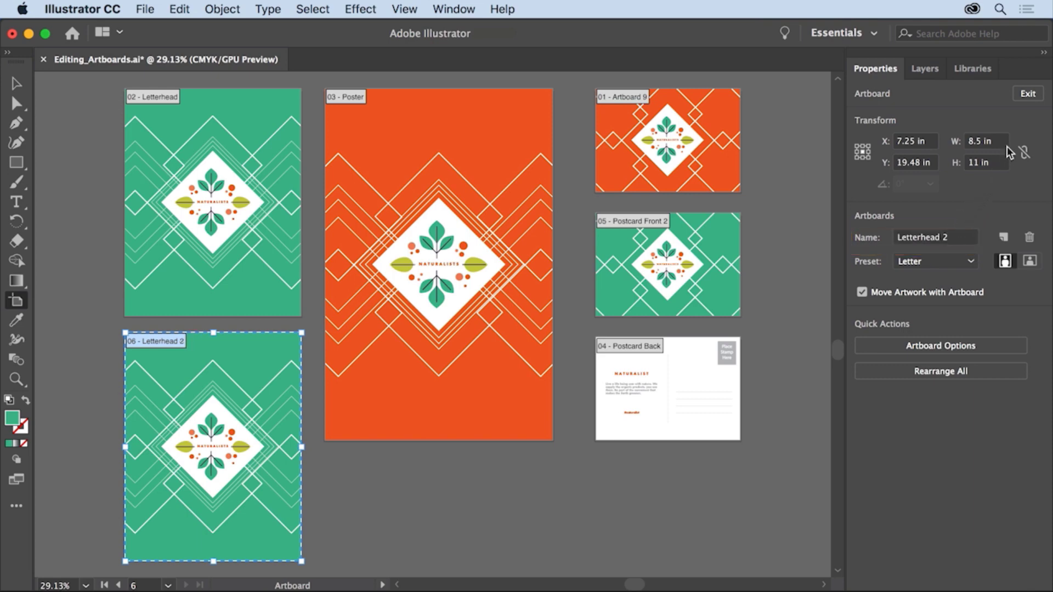
{"action": "left_click", "coordinate": [1028, 96]}
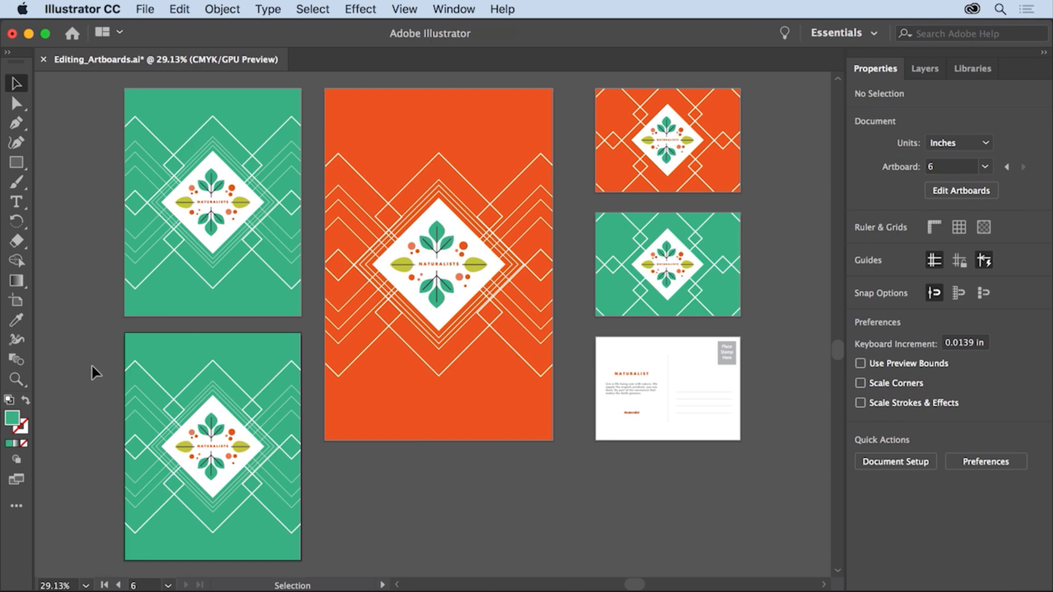
- Recolor the background rectangle on the Letterhead 2 artboard with the orange fill swatch and deselect it
{"action": "left_click", "coordinate": [144, 344]}
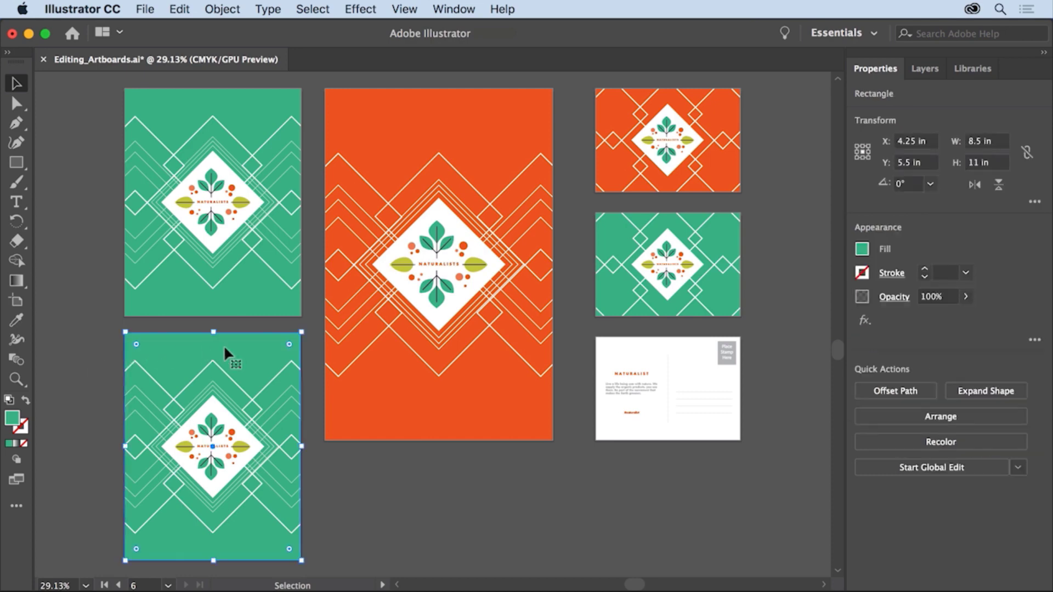
{"action": "left_click", "coordinate": [861, 251]}
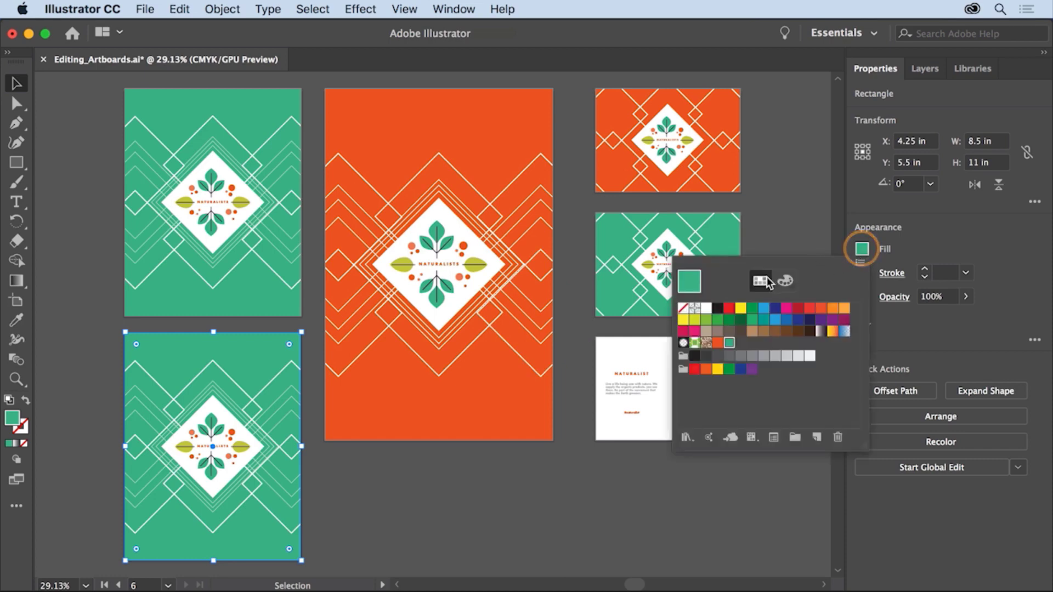
{"action": "left_click", "coordinate": [761, 282]}
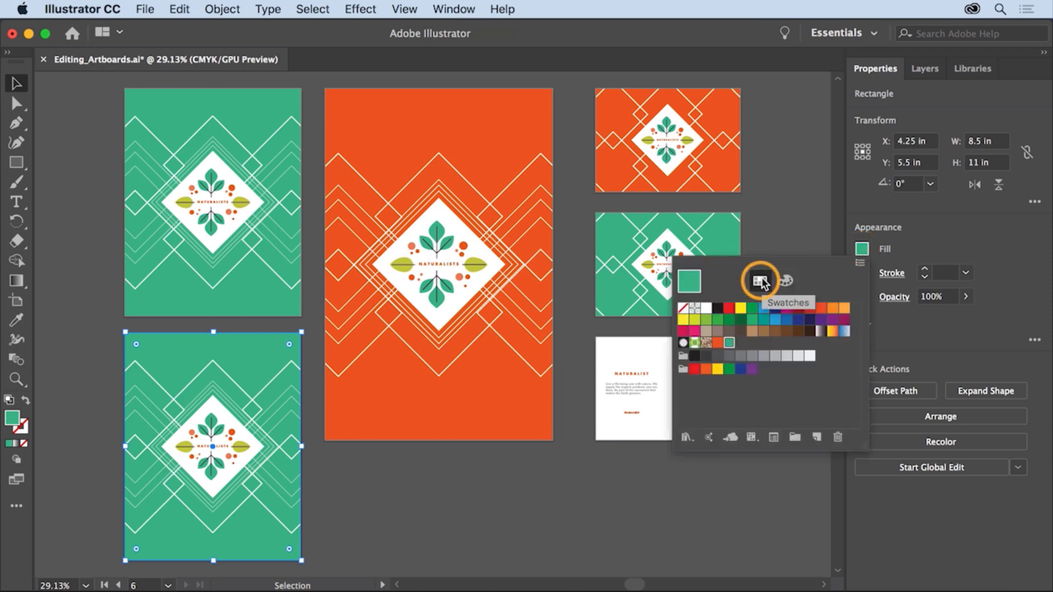
{"action": "left_click", "coordinate": [718, 344]}
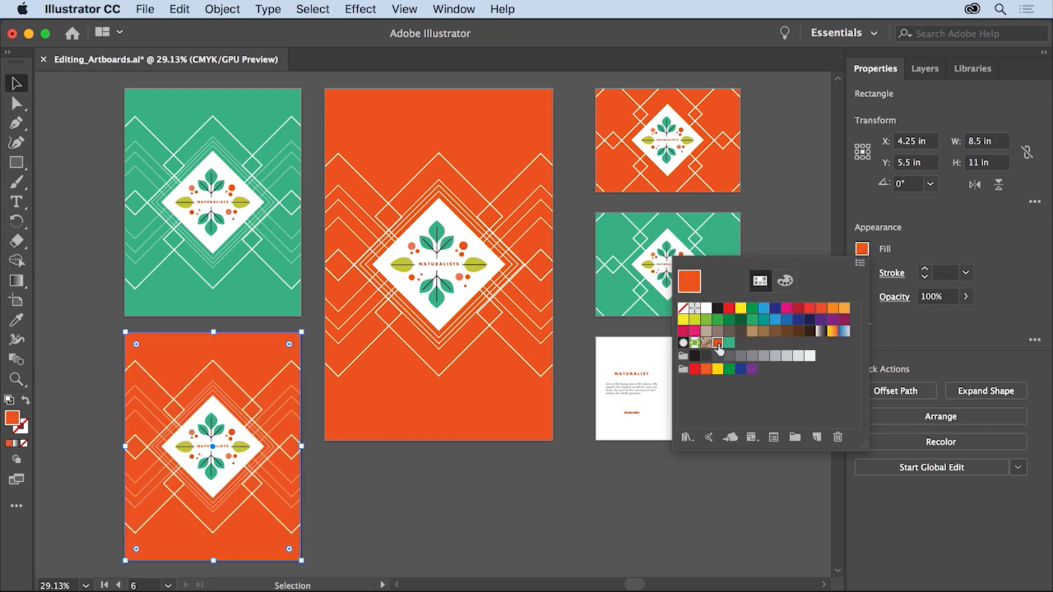
{"action": "key", "text": "Escape"}
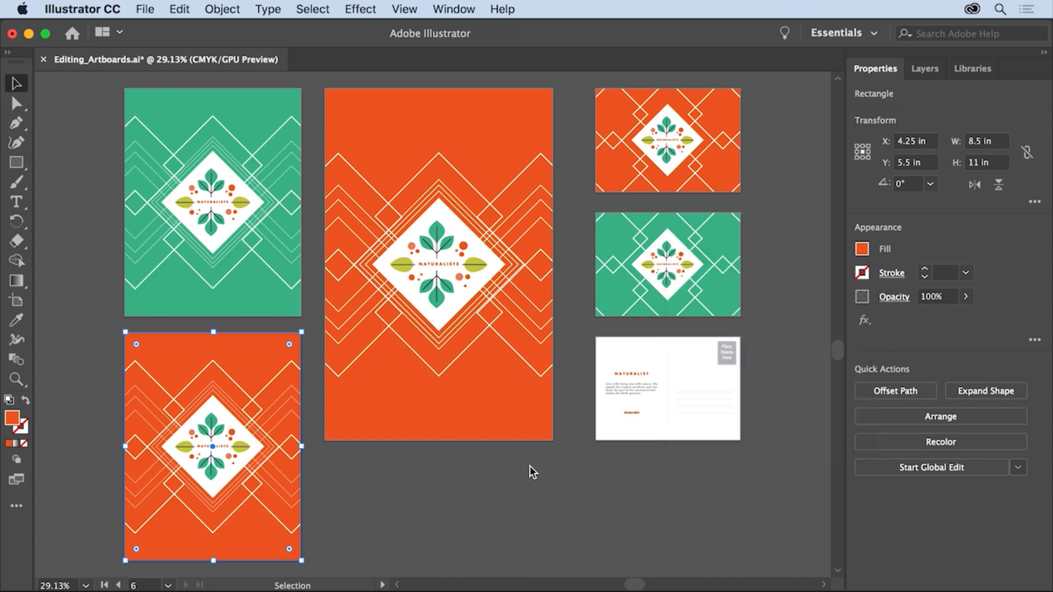
{"action": "left_click", "coordinate": [531, 472]}
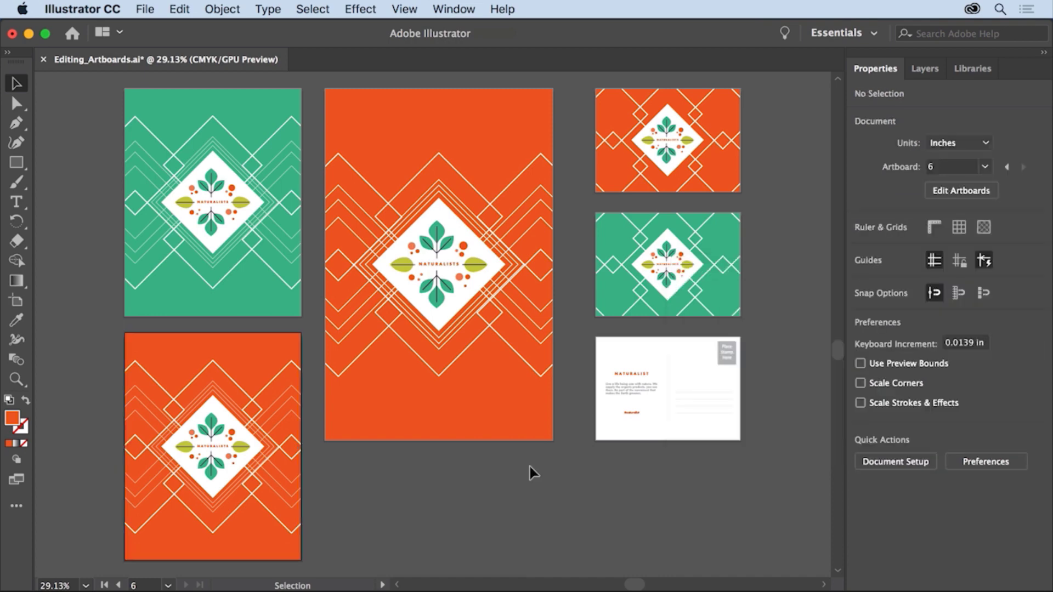